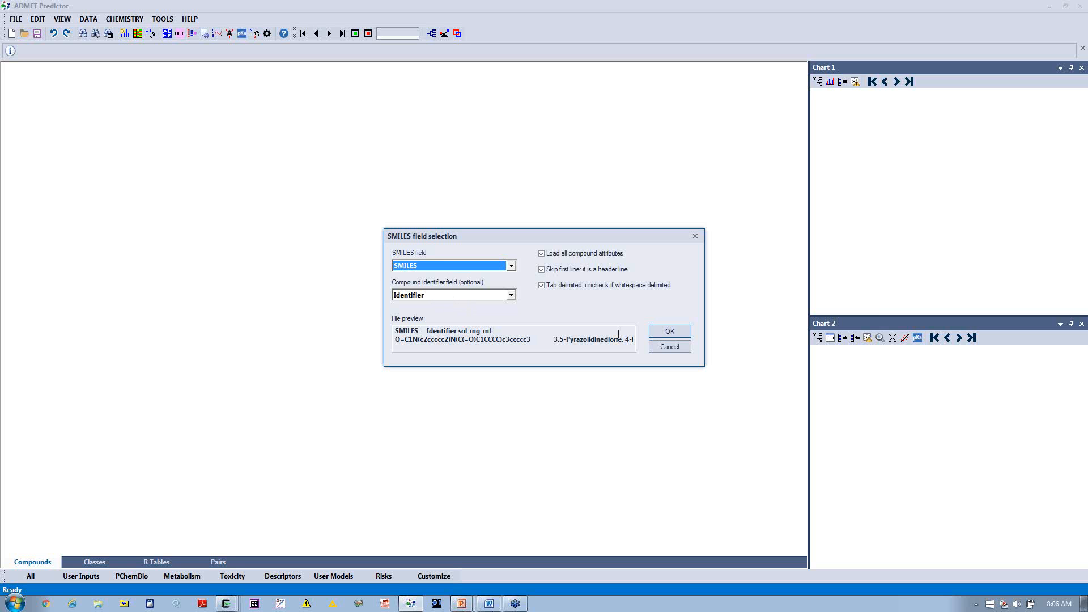
Step: Load the compound file with all attributes, using SMILES as the SMILES field and Identifier as the compound identifier
{"action": "left_click", "coordinate": [657, 331]}
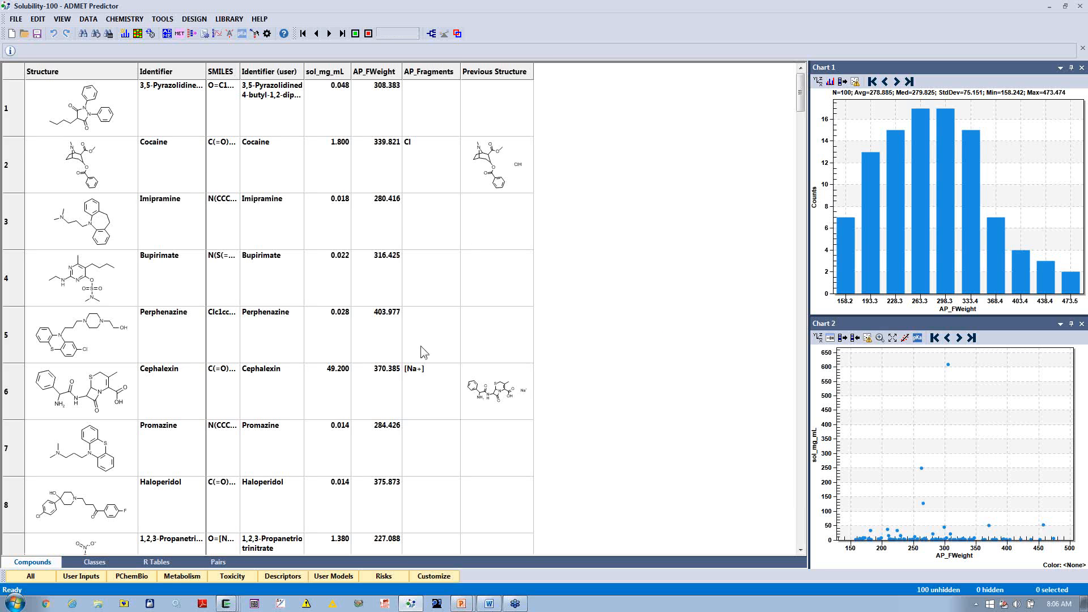
Step: Sort the compounds by AP_Fragments so those with removed fragments come first, and enlarge the spreadsheet rows to about double height
{"action": "left_click", "coordinate": [435, 72]}
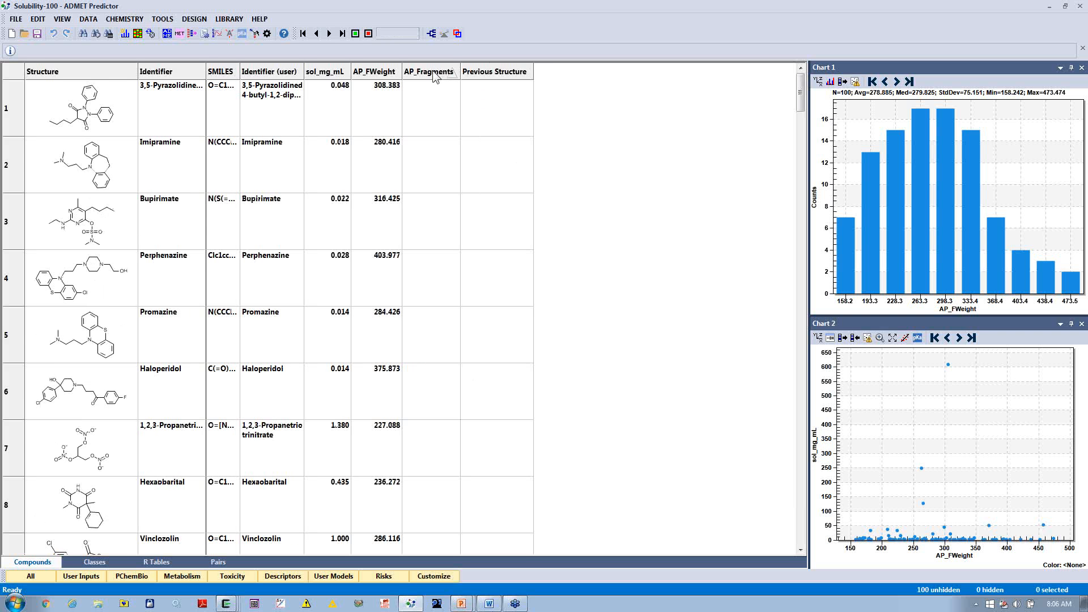
{"action": "left_click", "coordinate": [436, 72]}
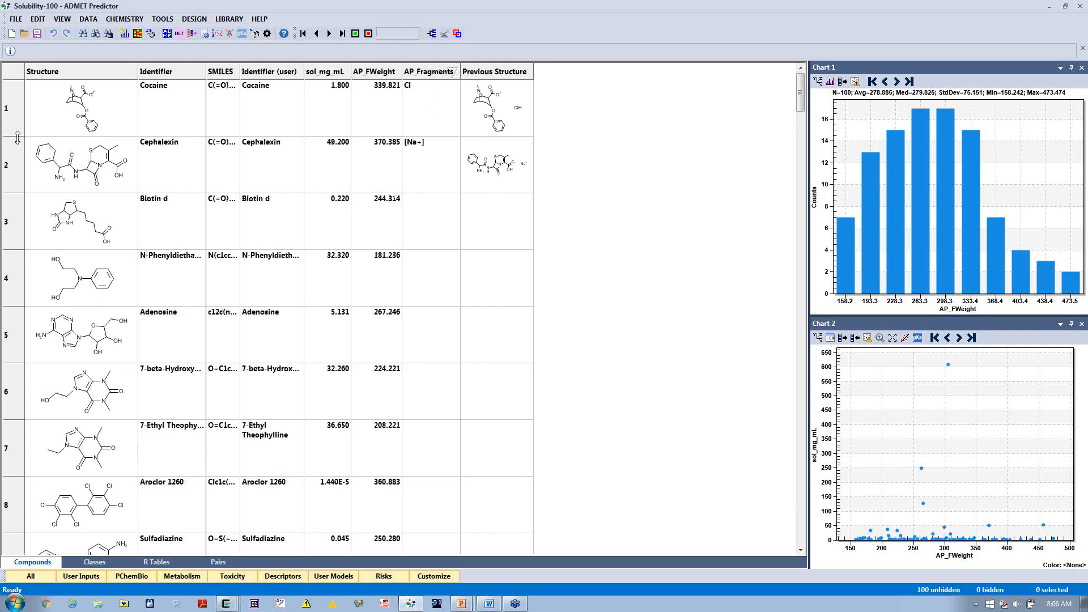
{"action": "left_click_drag", "start_coordinate": [18, 138], "coordinate": [18, 192]}
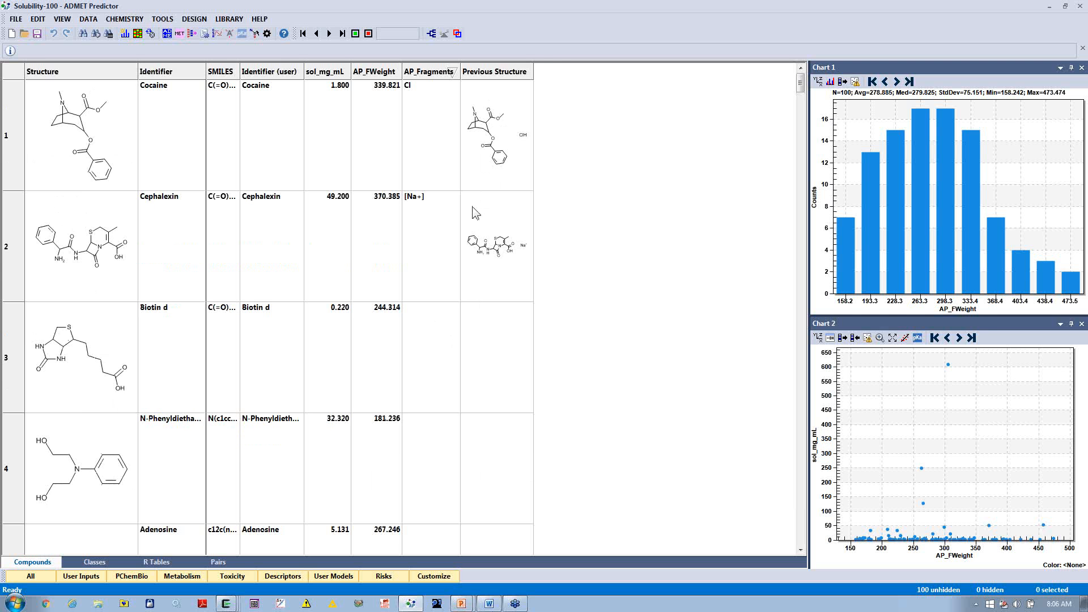
Step: Review the general application settings for removing fragments when opening files
{"action": "left_click", "coordinate": [266, 33]}
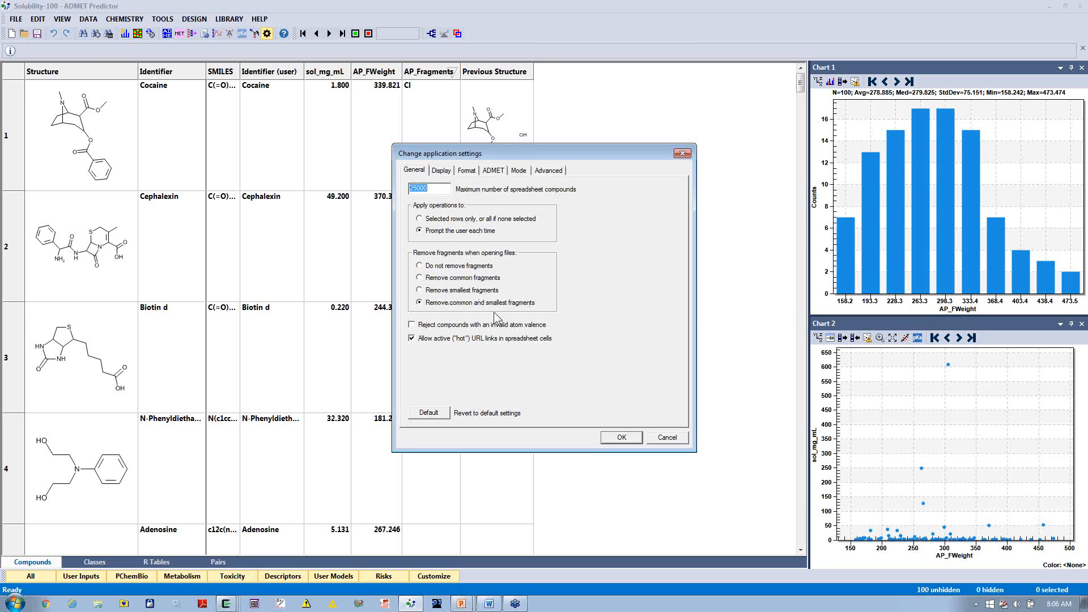
{"action": "left_click", "coordinate": [619, 437]}
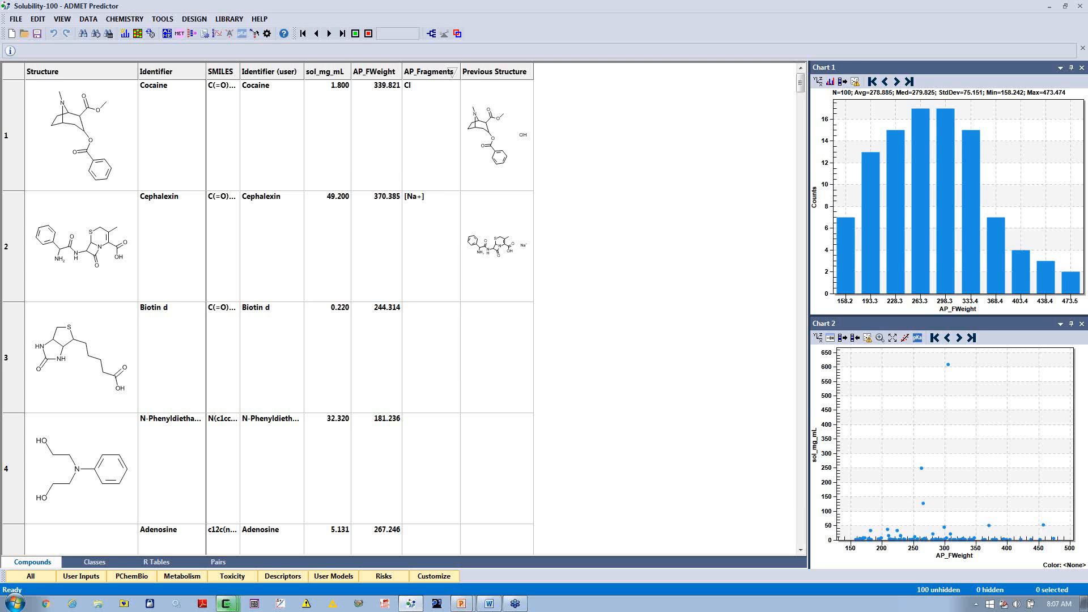
{"action": "left_click", "coordinate": [225, 604]}
{"action": "left_click", "coordinate": [220, 526]}
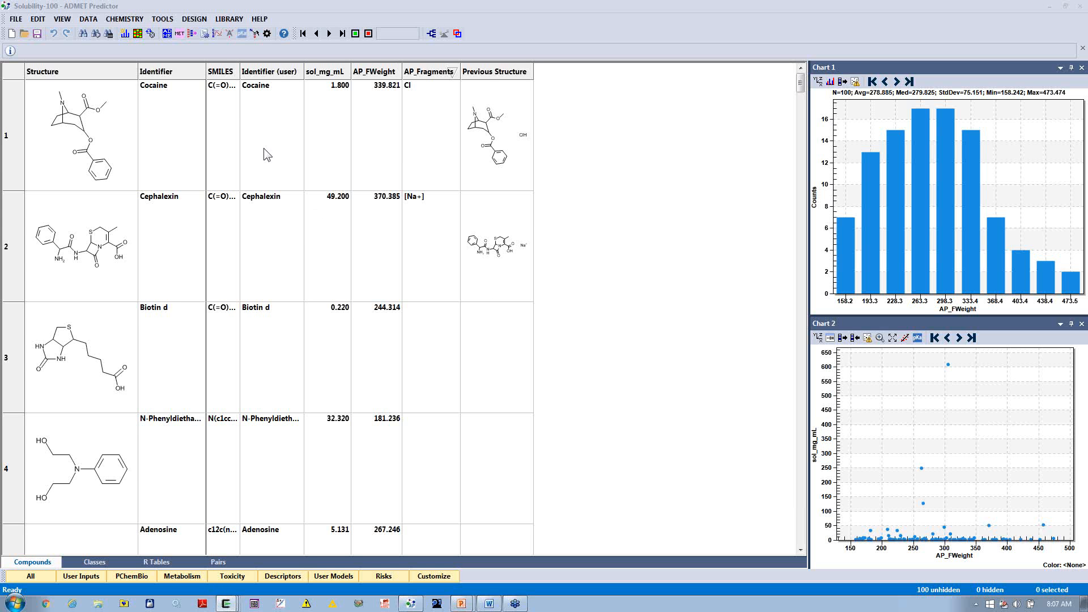
Step: Hide the SMILES, Identifier (user), AP_FWeight, AP_Fragments and Previous Structure columns from the spreadsheet
{"action": "right_click", "coordinate": [216, 76]}
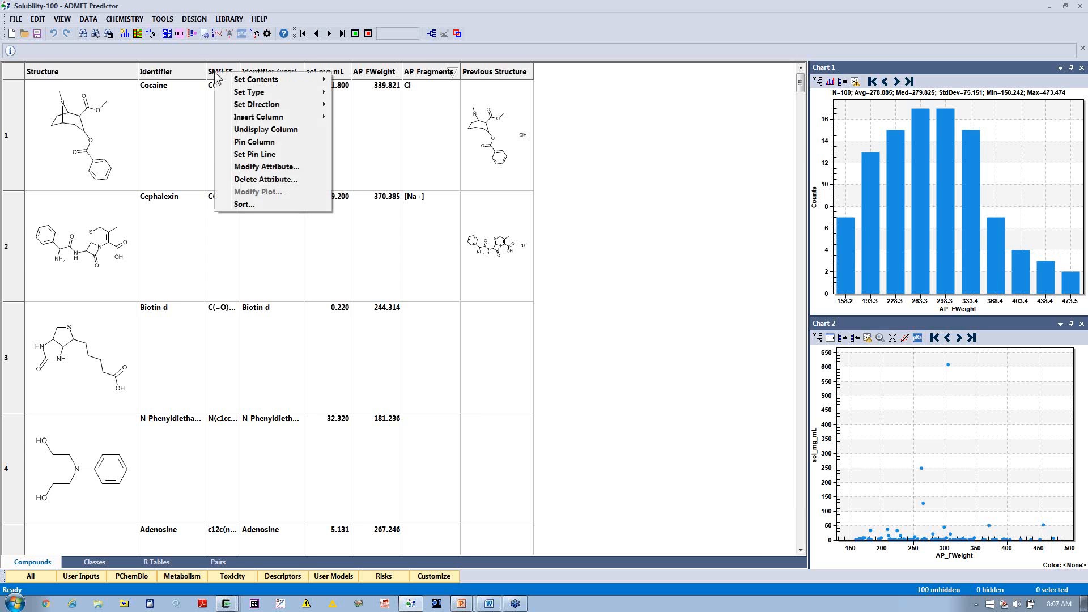
{"action": "left_click", "coordinate": [246, 132]}
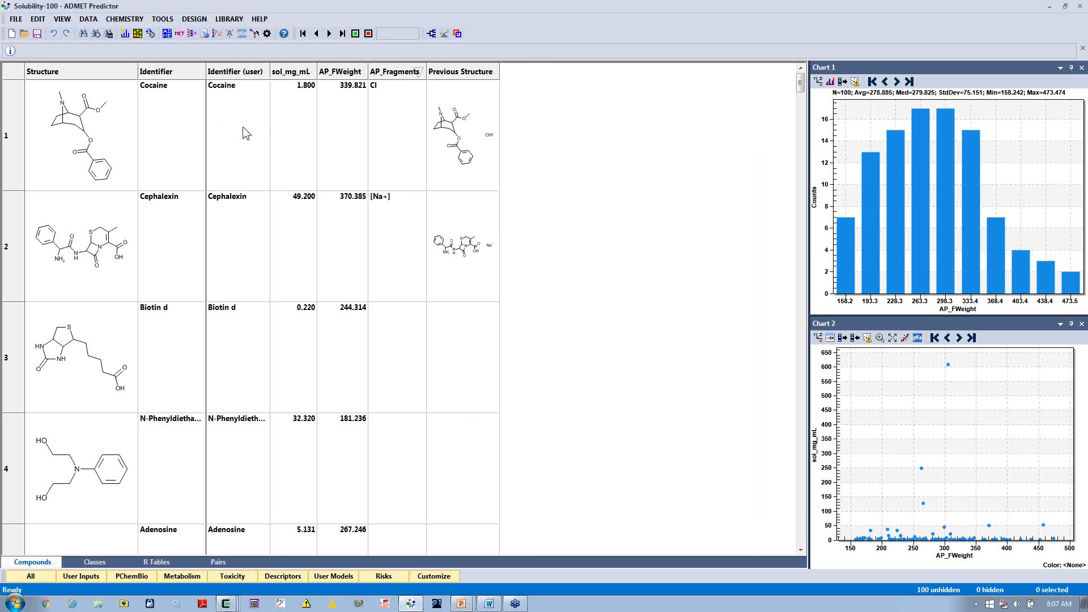
{"action": "left_click", "coordinate": [67, 22]}
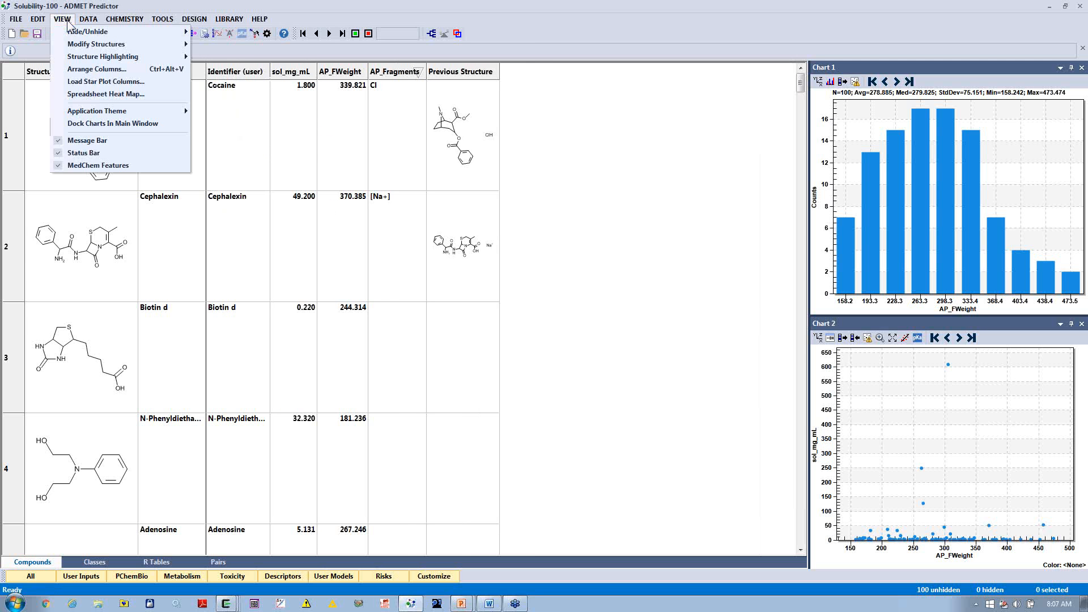
{"action": "left_click", "coordinate": [70, 70]}
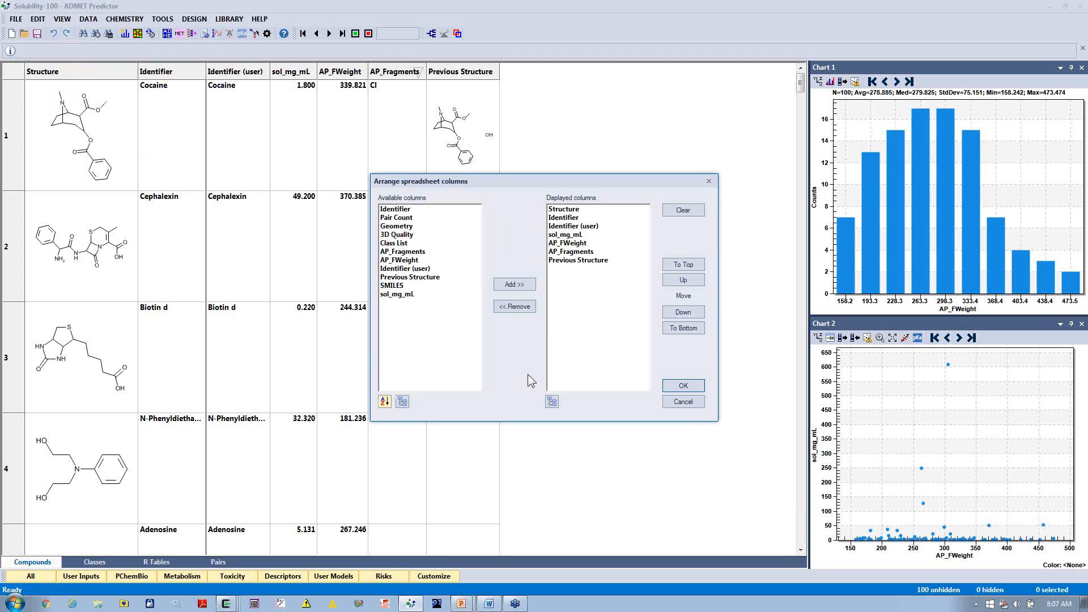
{"action": "left_click", "coordinate": [581, 228]}
{"action": "left_click_drag", "start_coordinate": [584, 242], "coordinate": [585, 269], "text": "ctrl"}
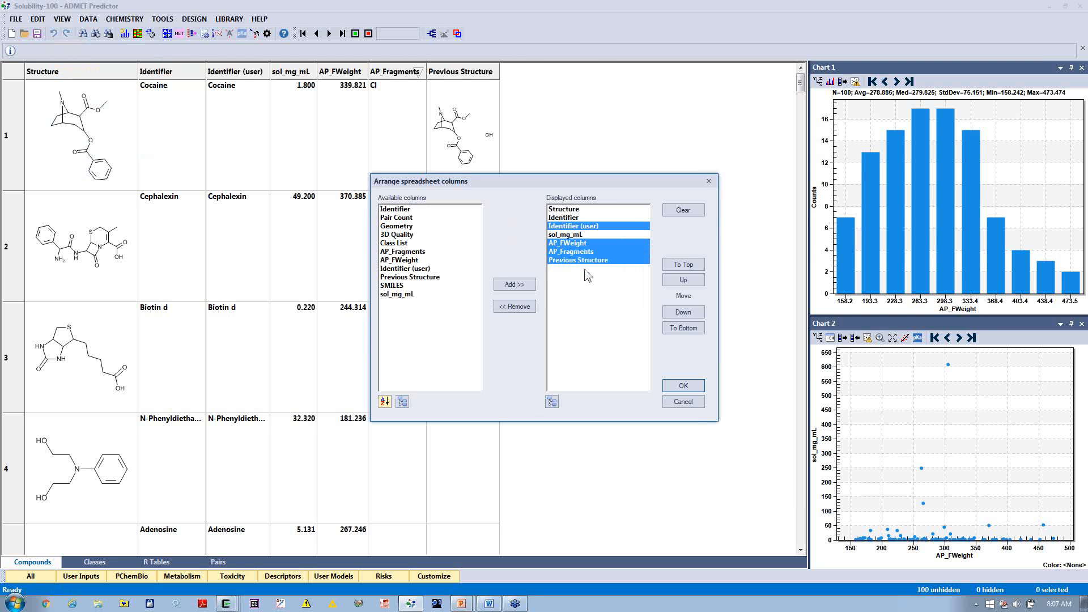
{"action": "left_click", "coordinate": [509, 307]}
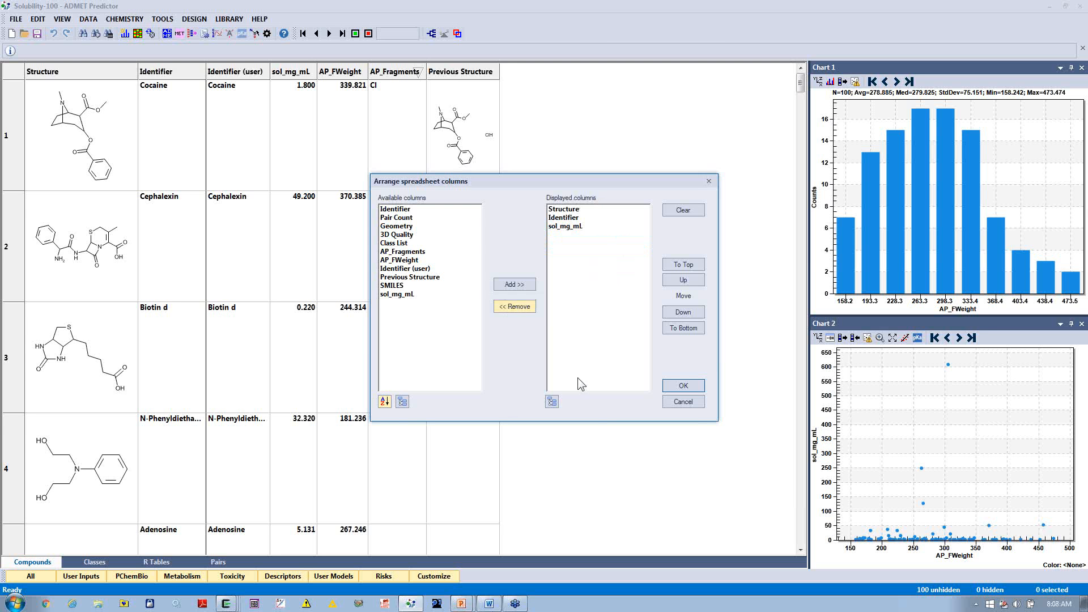
{"action": "left_click", "coordinate": [675, 384]}
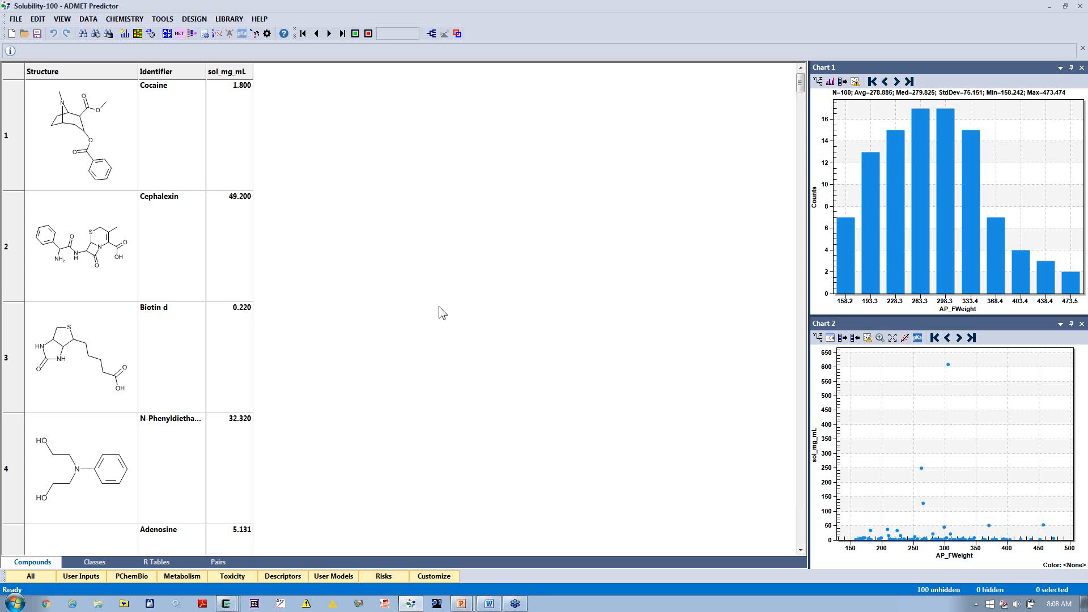
Step: Open the ADMET property calculation for the loaded compounds
{"action": "left_click", "coordinate": [166, 34]}
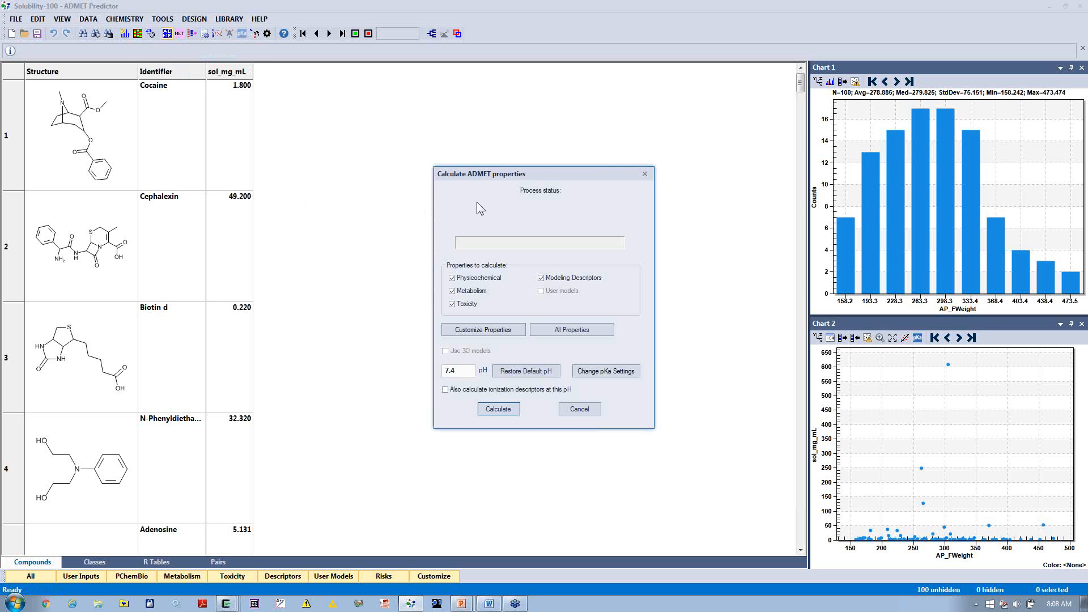
{"action": "left_click", "coordinate": [491, 332]}
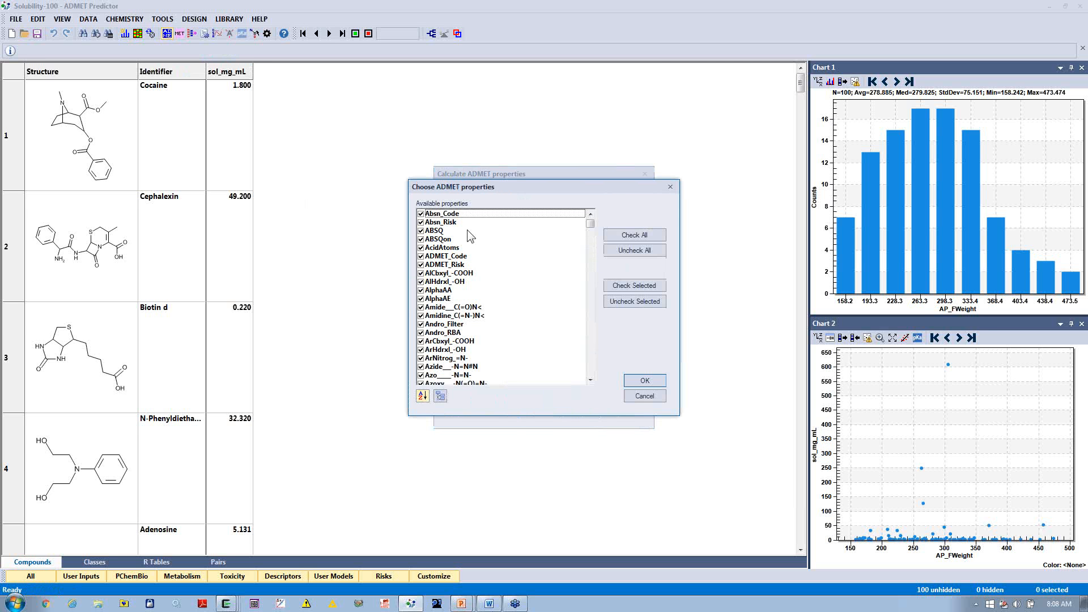
{"action": "left_click", "coordinate": [631, 250]}
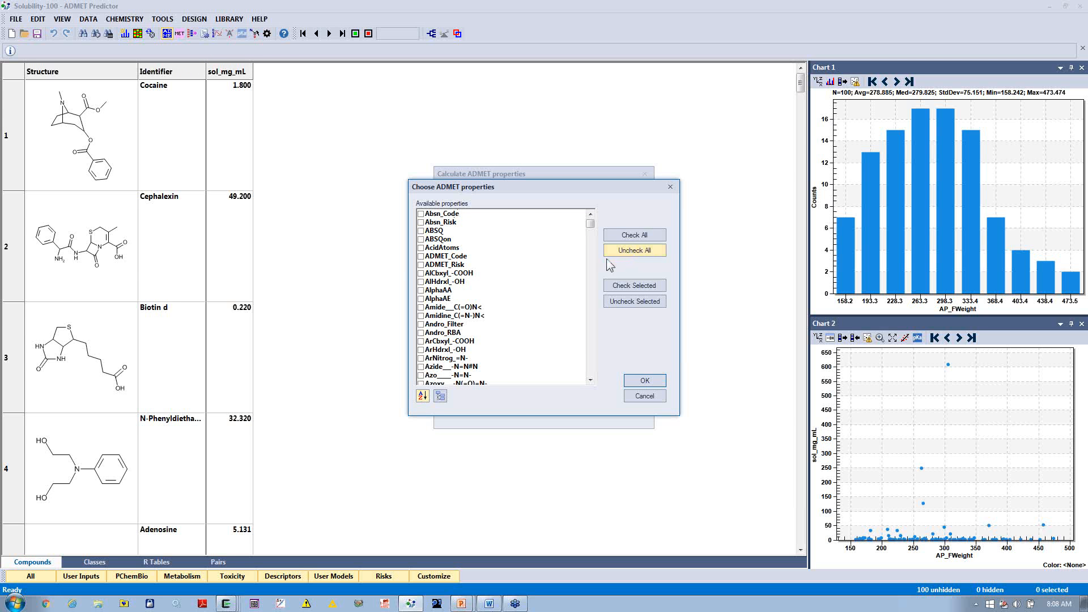
{"action": "left_click", "coordinate": [423, 350]}
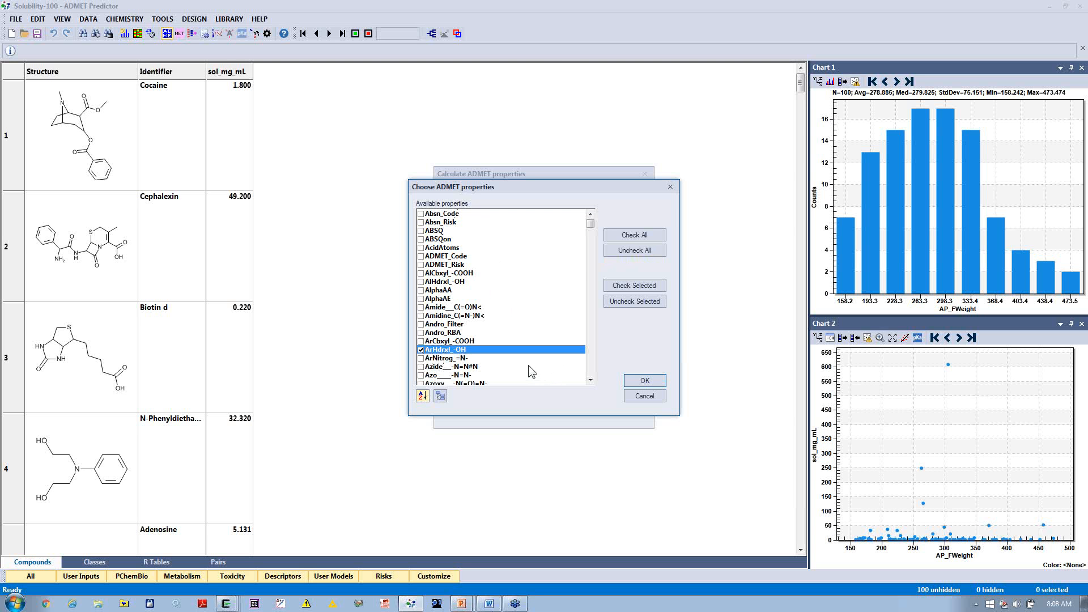
{"action": "left_click", "coordinate": [652, 235]}
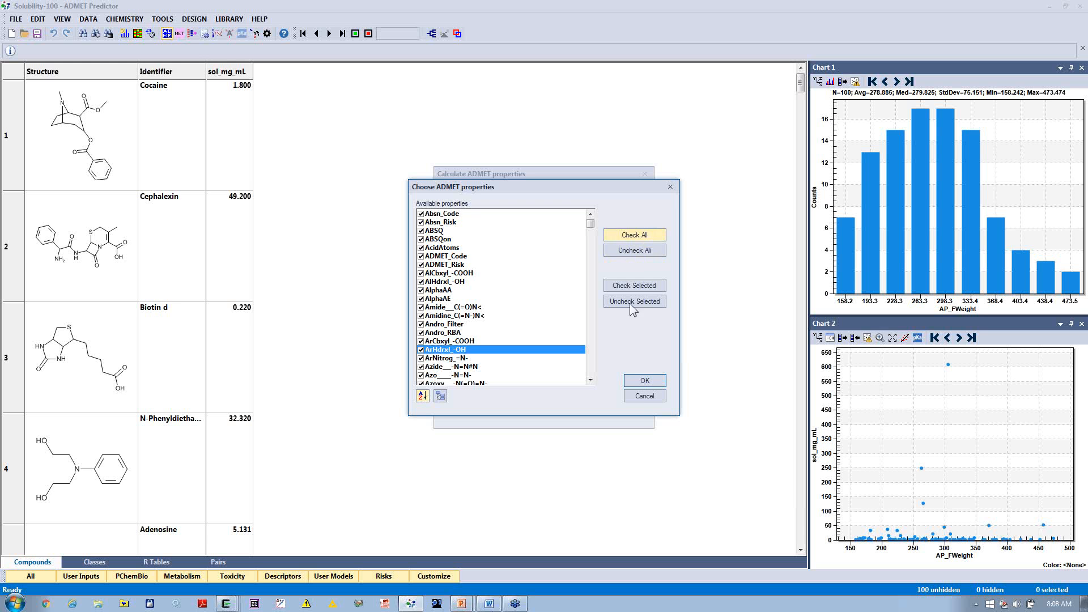
{"action": "left_click", "coordinate": [643, 397]}
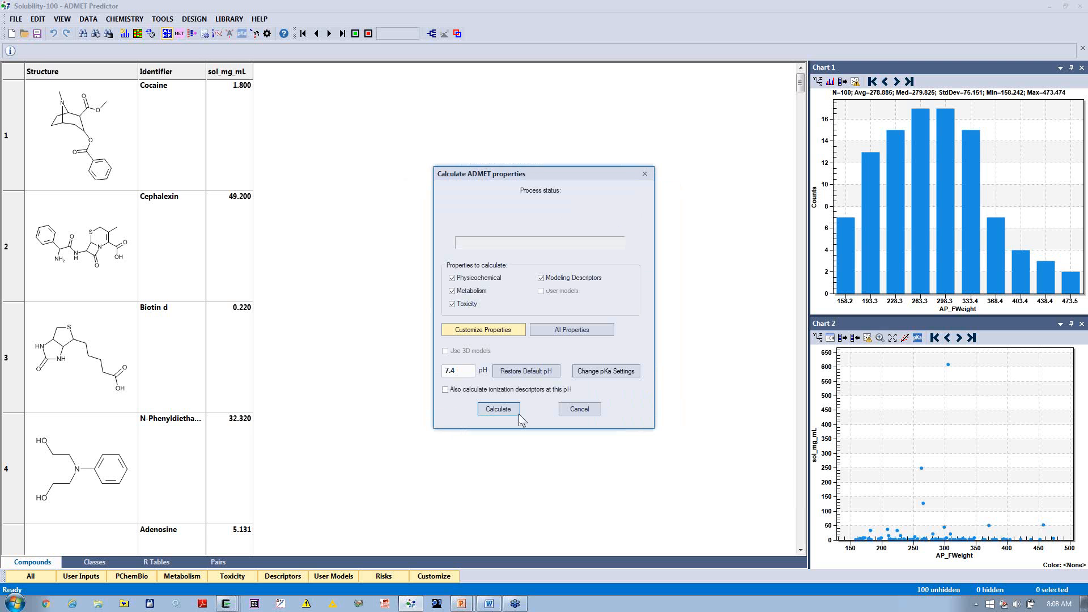
Step: Calculate the physicochemical, metabolism, toxicity and modeling descriptor properties at pH 7.4
{"action": "left_click", "coordinate": [490, 413]}
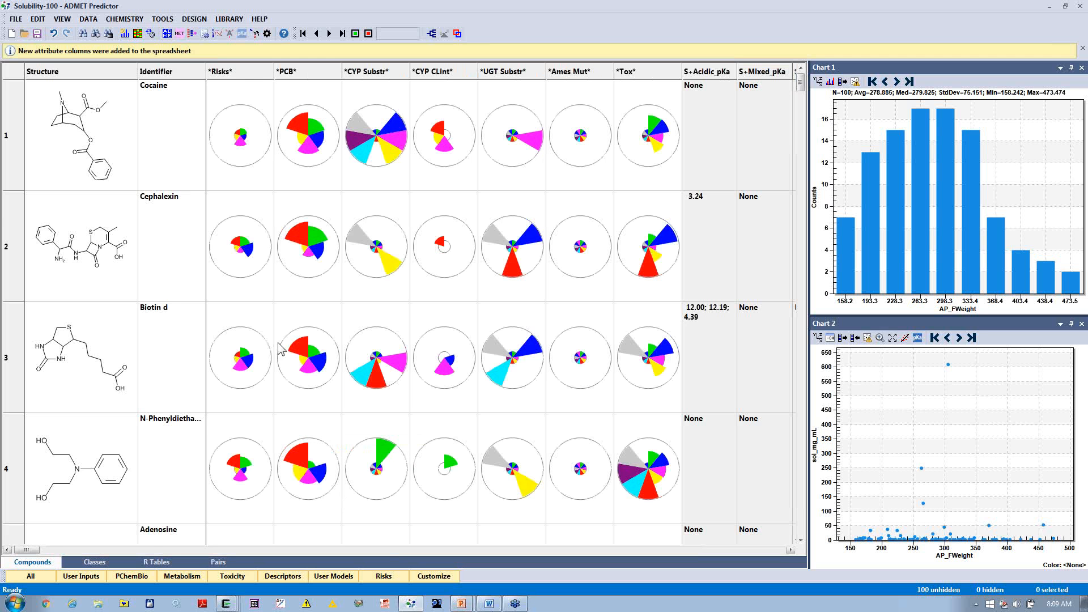
Step: Look through the compounds' star plots and read the wedge details of Cocaine's *Risks* and *PCB* plots
{"action": "scroll", "coordinate": [269, 214], "scroll_direction": "down", "scroll_amount": 1}
{"action": "scroll", "coordinate": [269, 280], "scroll_direction": "down", "scroll_amount": 4}
{"action": "scroll", "coordinate": [269, 282], "scroll_direction": "up", "scroll_amount": 5}
{"action": "mouse_move", "coordinate": [249, 138]}
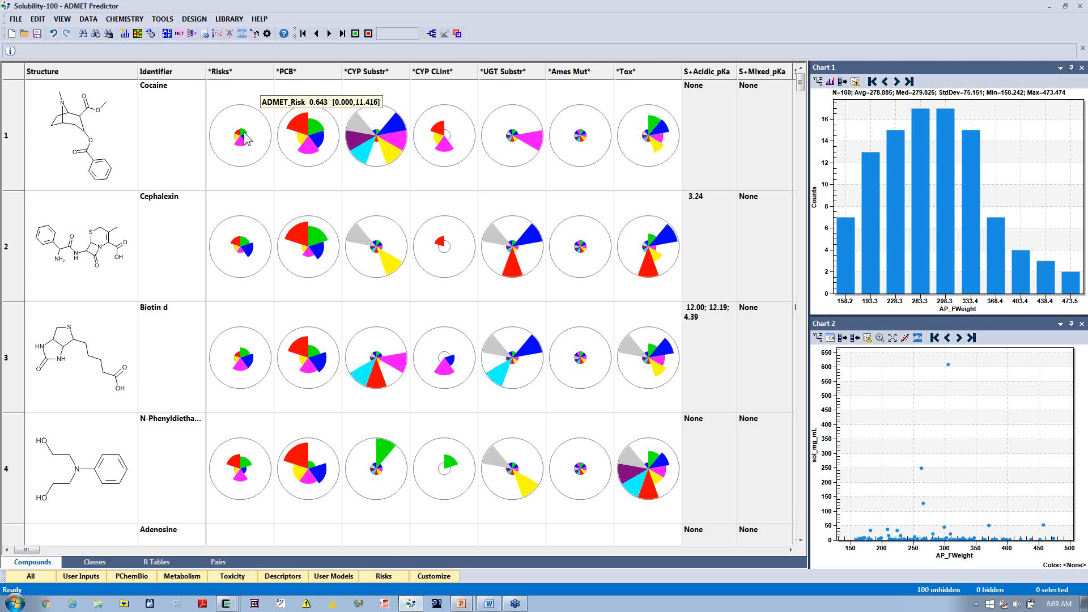
{"action": "mouse_move", "coordinate": [307, 128]}
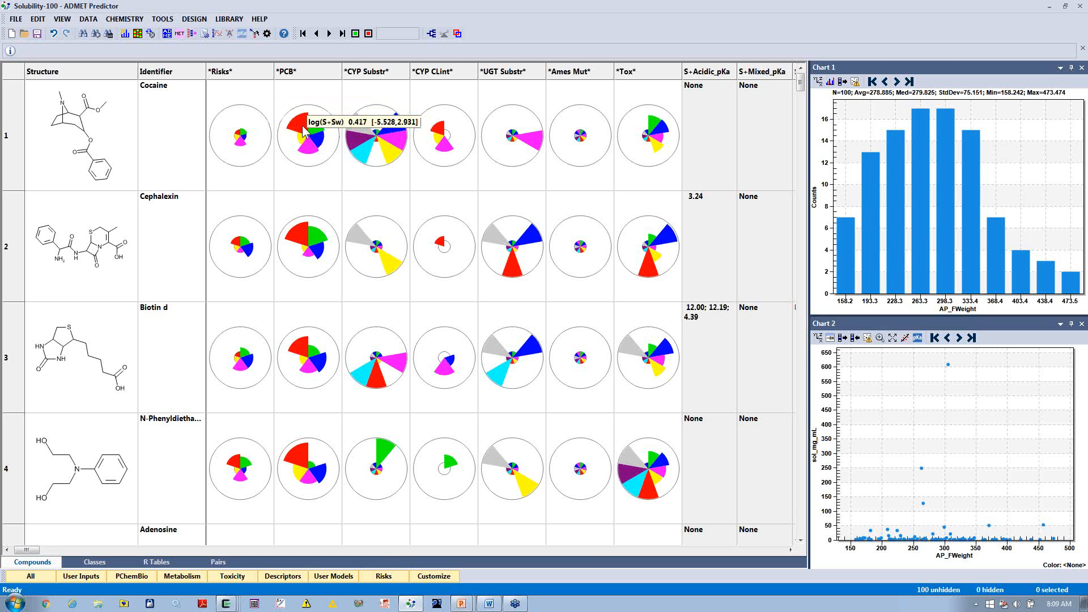
Step: Inspect the *PCB* star plot's definition, including its selected attributes, wedge colors and minimum and maximum ranges
{"action": "right_click", "coordinate": [325, 76]}
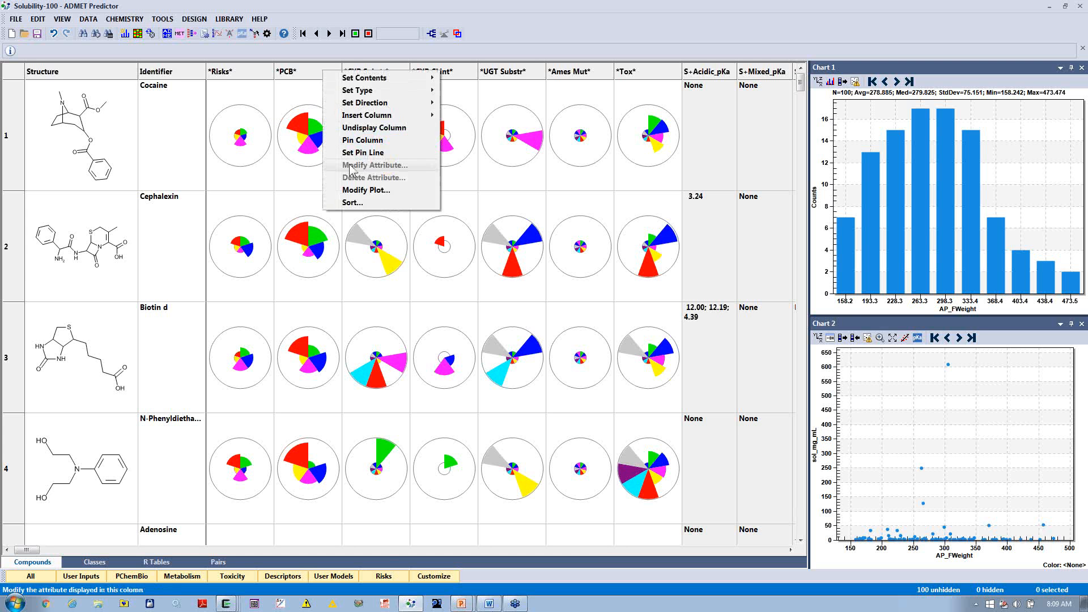
{"action": "left_click", "coordinate": [357, 191]}
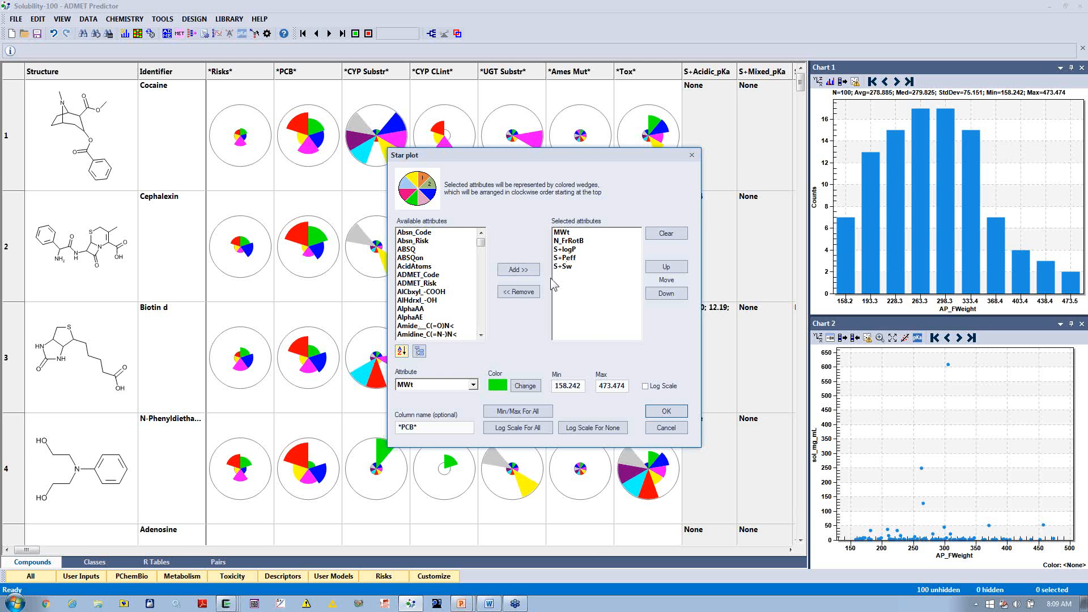
{"action": "left_click", "coordinate": [473, 388]}
{"action": "left_click", "coordinate": [474, 388]}
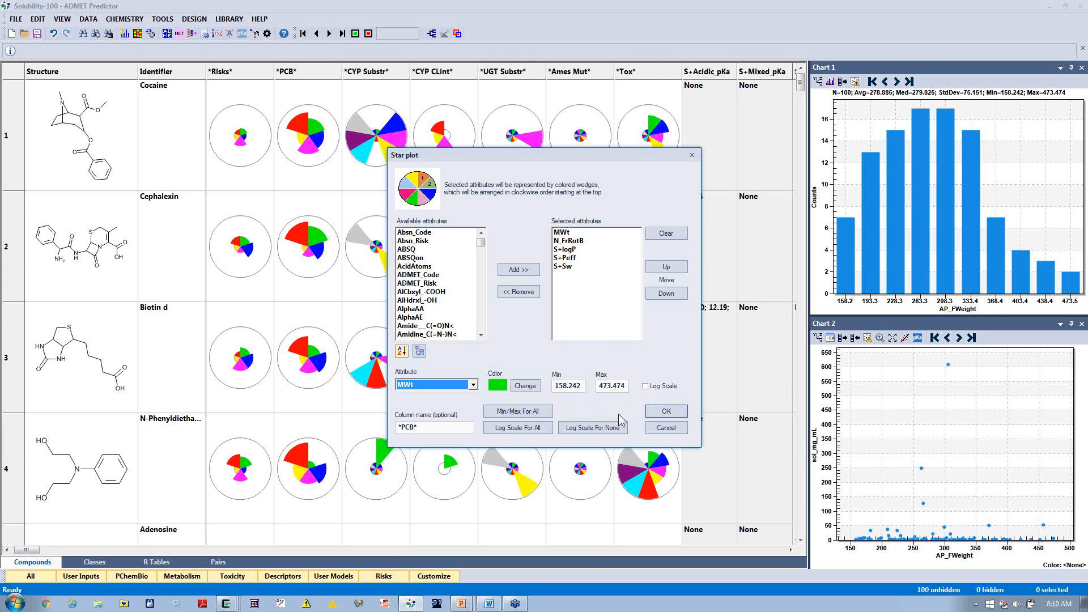
{"action": "left_click", "coordinate": [660, 431]}
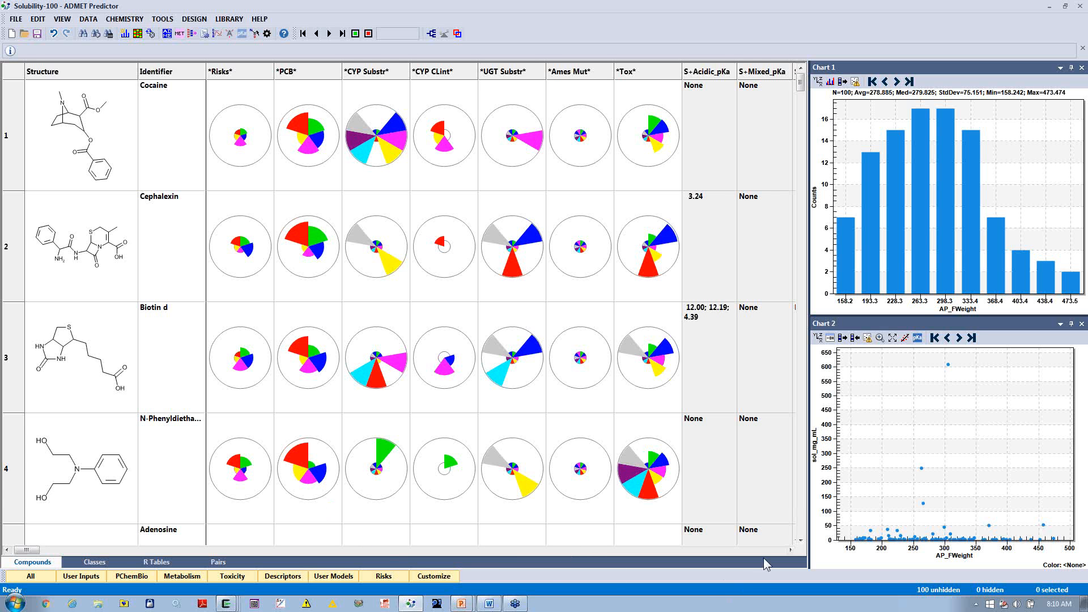
Step: Open the pKa microstate display from Biotin d's S+Acidic_pKa value and show its ionization graphs
{"action": "left_click", "coordinate": [790, 550]}
{"action": "left_click", "coordinate": [790, 550]}
{"action": "left_click", "coordinate": [790, 550]}
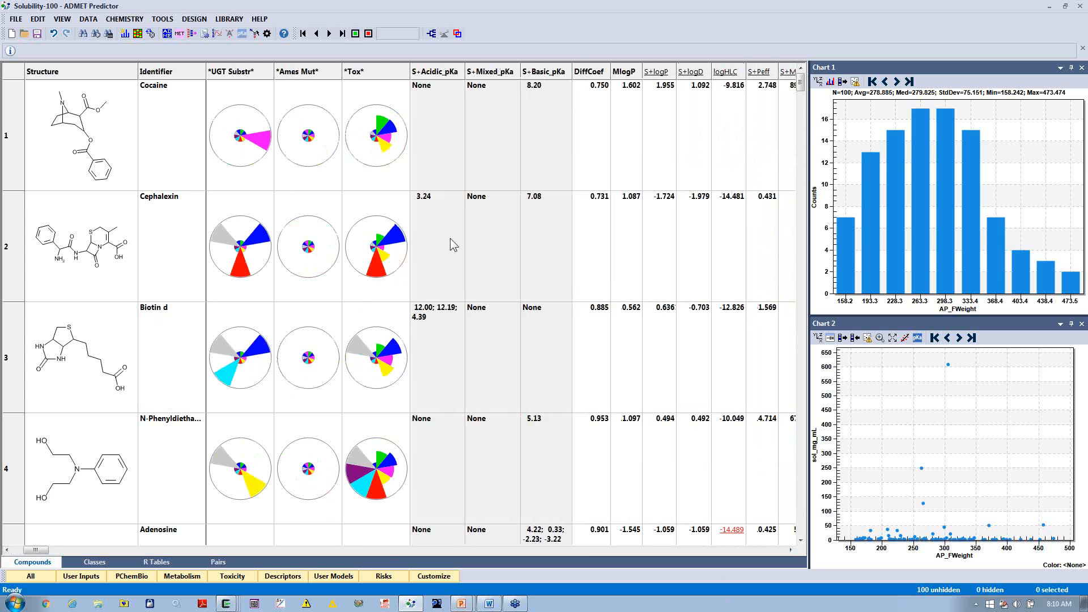
{"action": "double_click", "coordinate": [439, 344]}
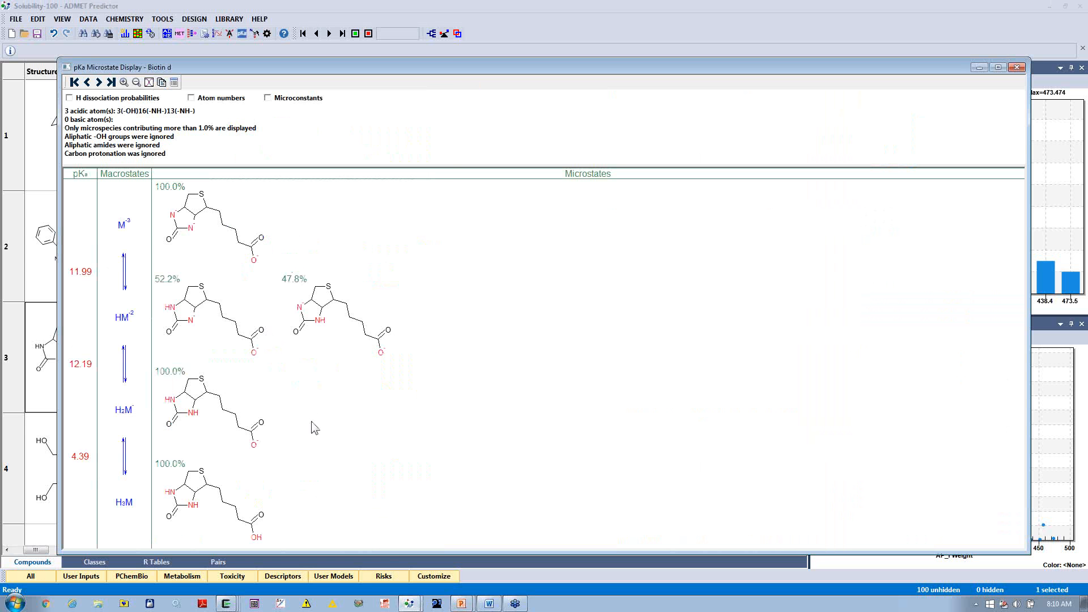
{"action": "left_click", "coordinate": [149, 83]}
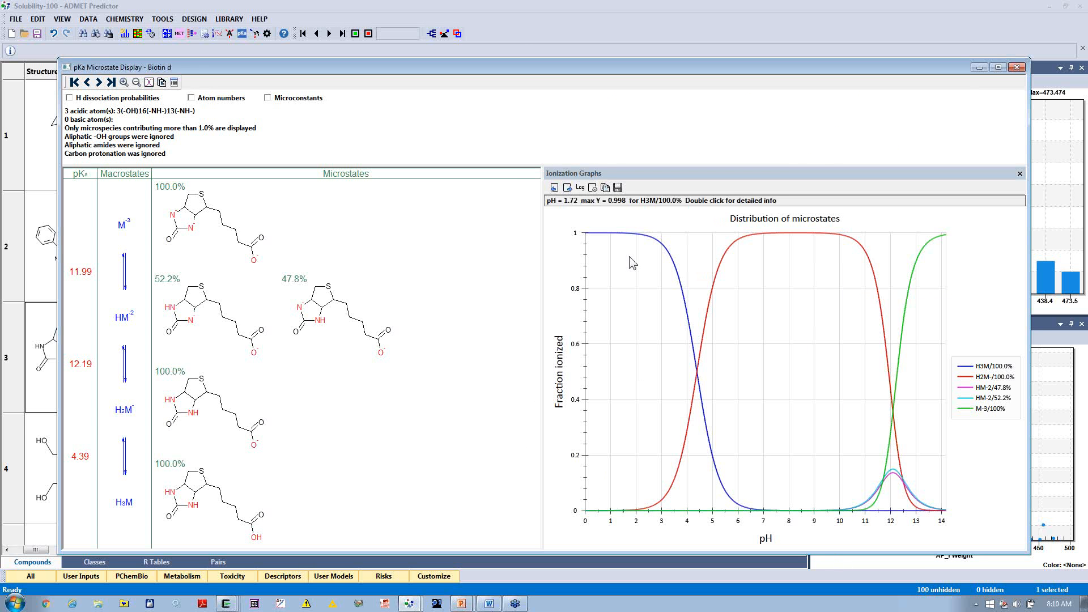
Step: Examine Biotin d's macrostate distribution and averaged single proton acidities graphs, and close the pKa microstate display
{"action": "left_click", "coordinate": [568, 190]}
{"action": "left_click", "coordinate": [568, 189]}
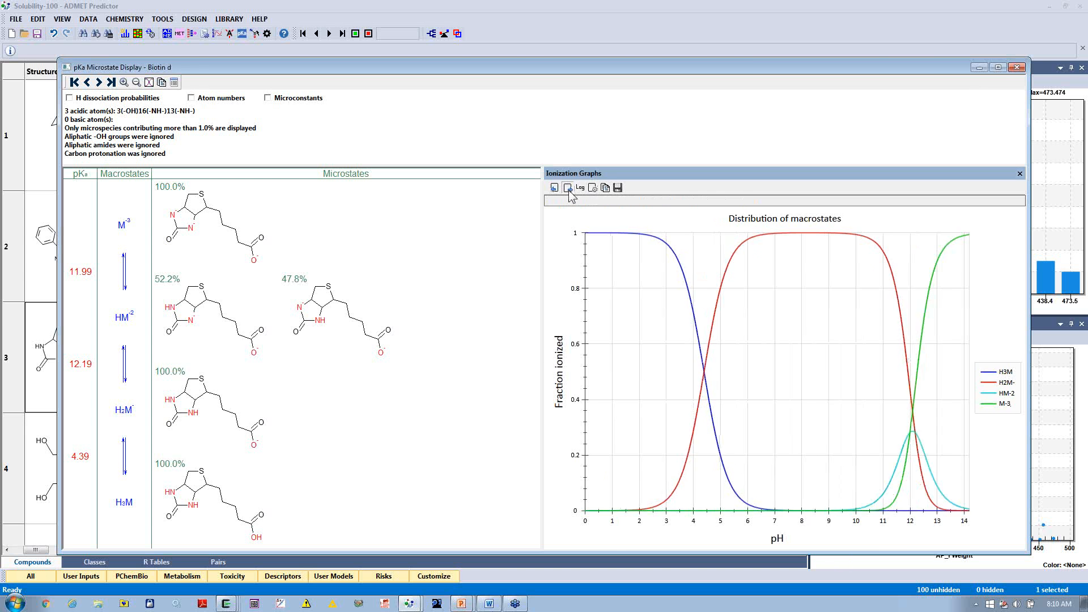
{"action": "left_click", "coordinate": [568, 188]}
{"action": "left_click", "coordinate": [568, 189]}
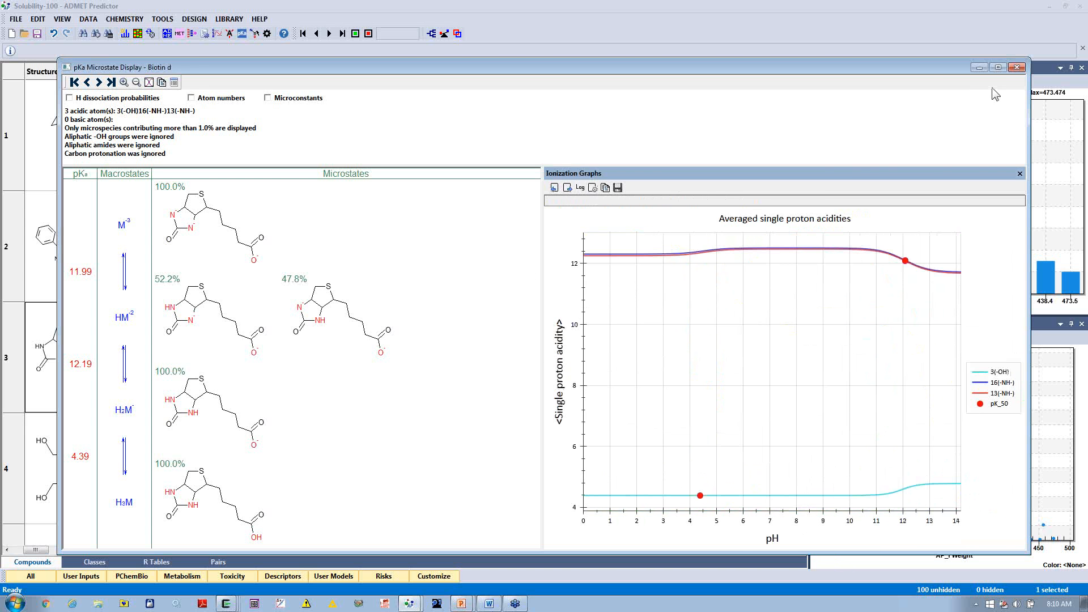
{"action": "left_click", "coordinate": [1017, 67]}
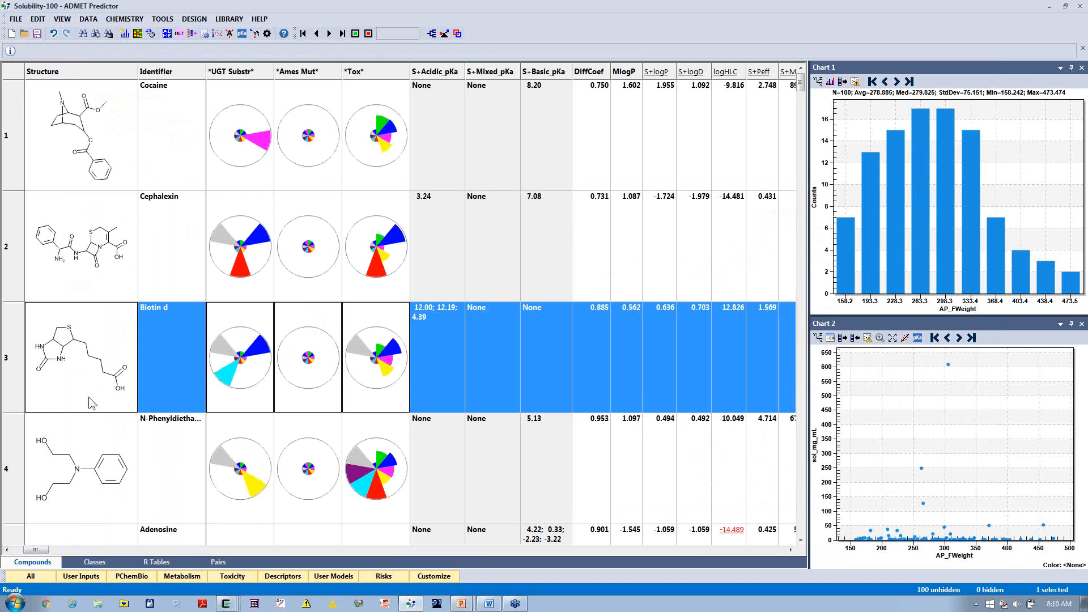
Step: Open the Cephalexin structure in MedChem Designer and move it to the middle of the sketch
{"action": "double_click", "coordinate": [101, 262]}
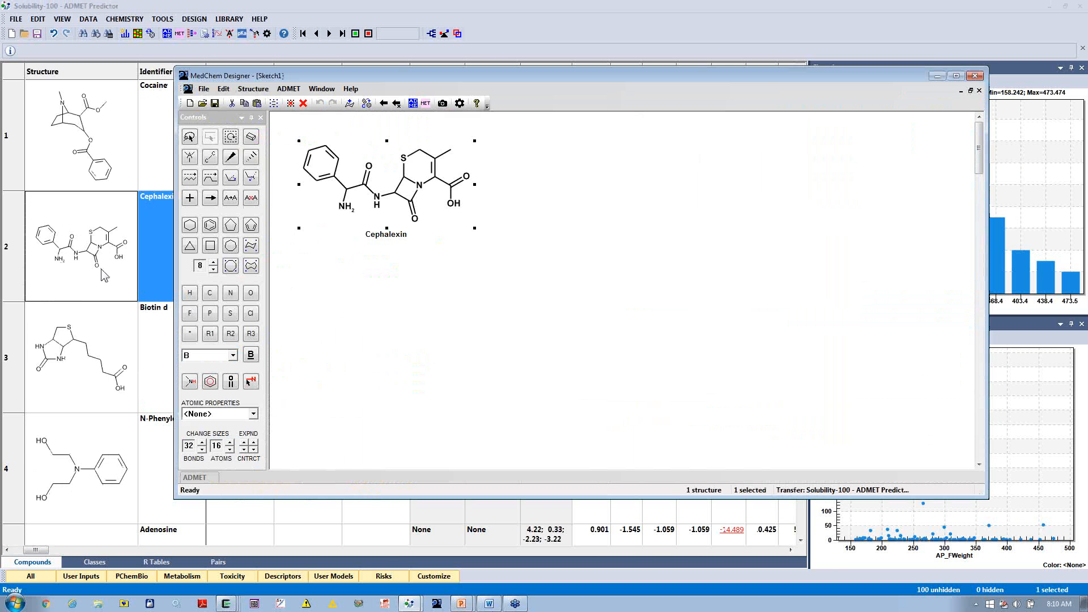
{"action": "left_click_drag", "start_coordinate": [378, 175], "coordinate": [573, 252]}
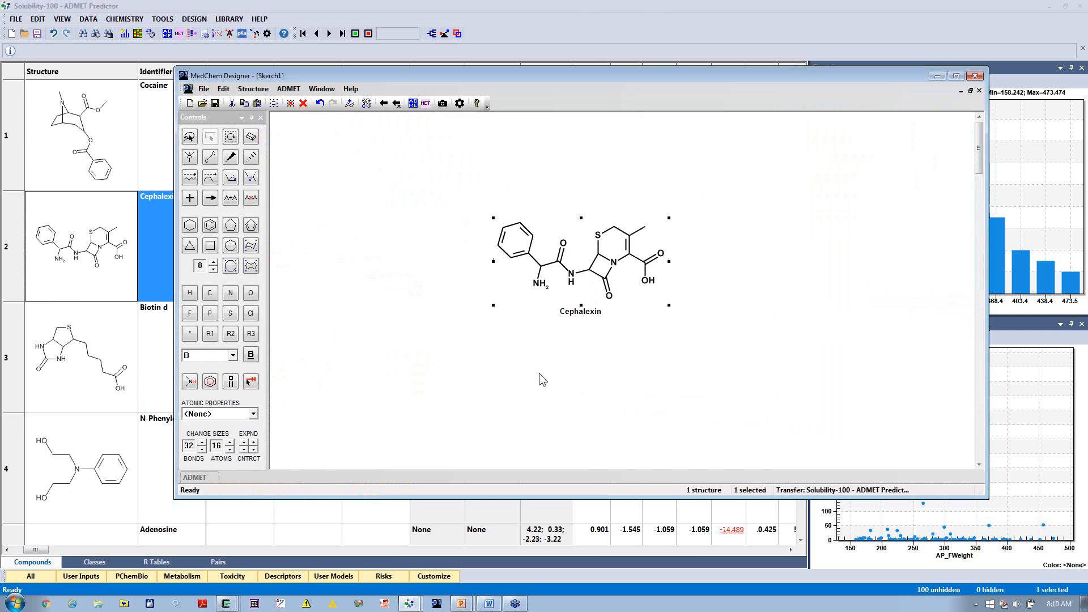
Step: Generate Cephalexin's metabolite scheme in MedChem Designer and exit the sketcher without saving Sketch1
{"action": "left_click", "coordinate": [427, 102]}
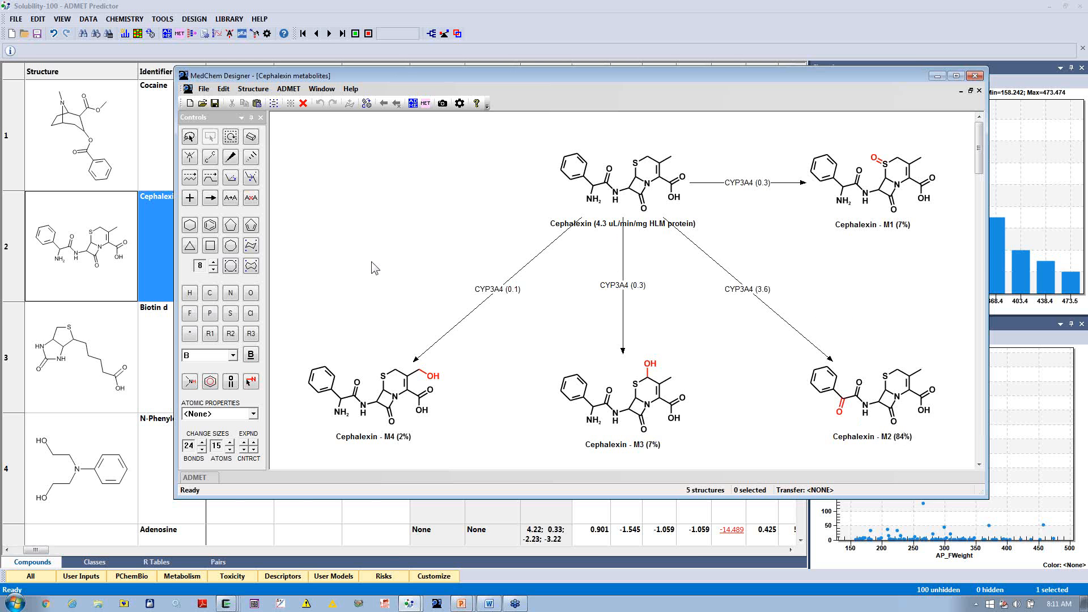
{"action": "left_click", "coordinate": [204, 89]}
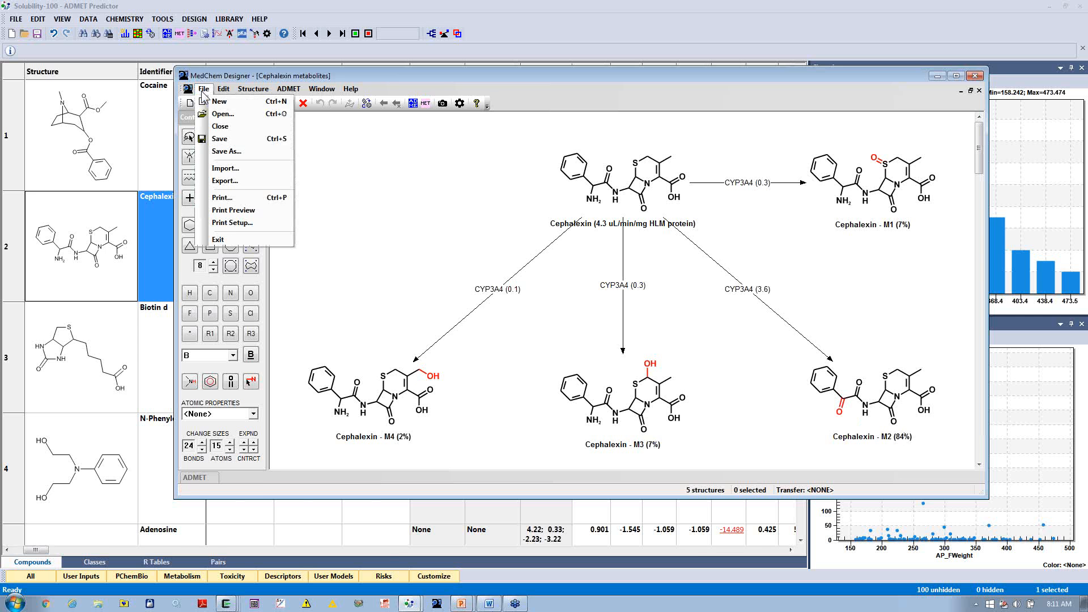
{"action": "left_click", "coordinate": [229, 240]}
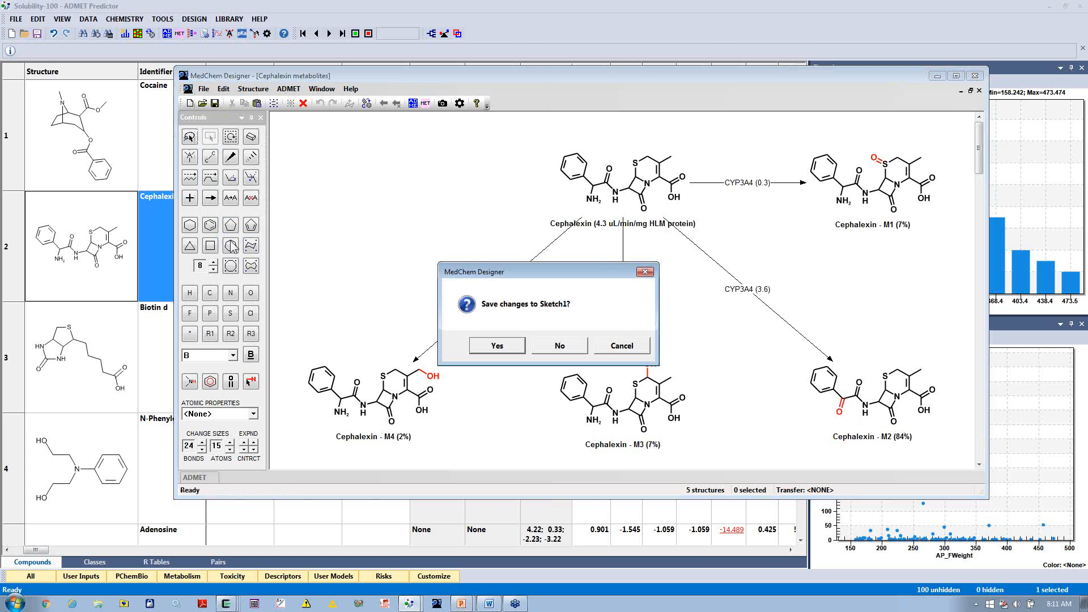
{"action": "left_click", "coordinate": [569, 347]}
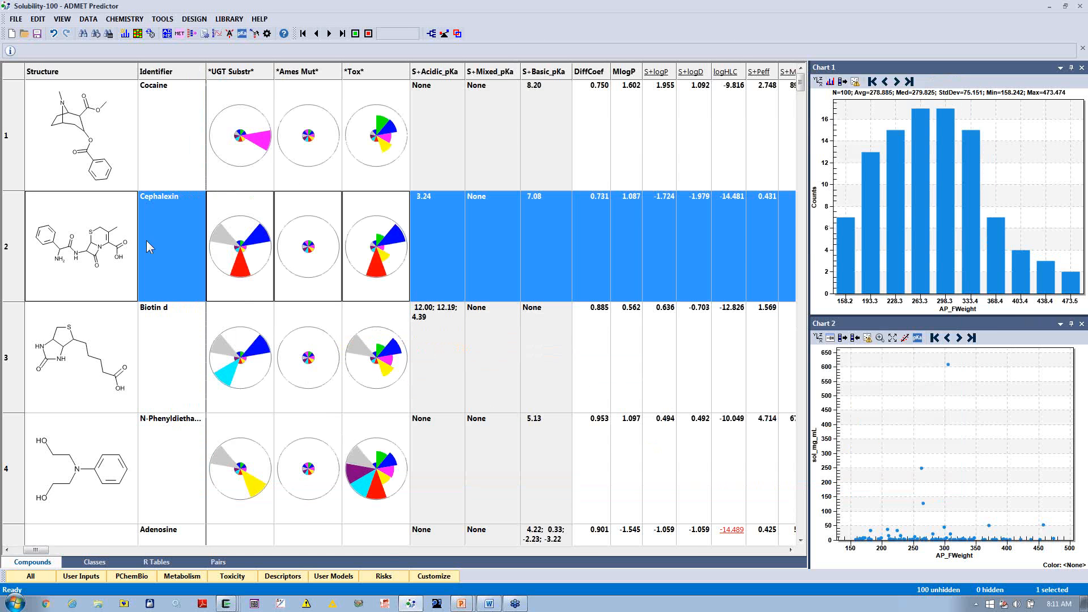
Step: Select the first six compounds in the table, from Cocaine through row 6, and open metabolite generation for them
{"action": "left_click", "coordinate": [90, 185]}
{"action": "scroll", "coordinate": [95, 218], "scroll_direction": "down", "scroll_amount": 3}
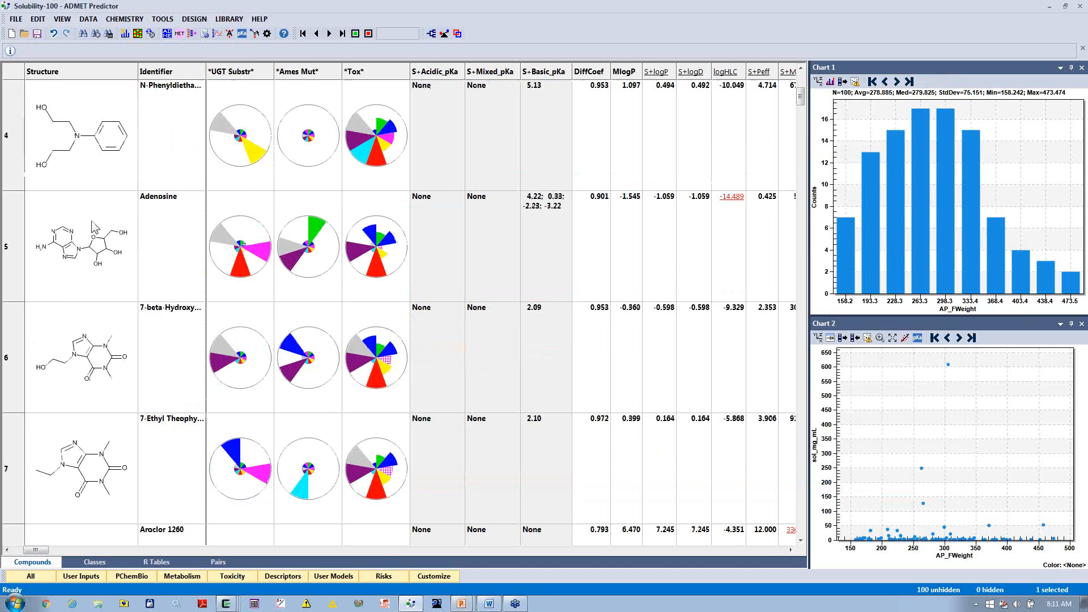
{"action": "left_click", "coordinate": [122, 342], "text": "shift"}
{"action": "right_click", "coordinate": [194, 249]}
{"action": "mouse_move", "coordinate": [218, 256]}
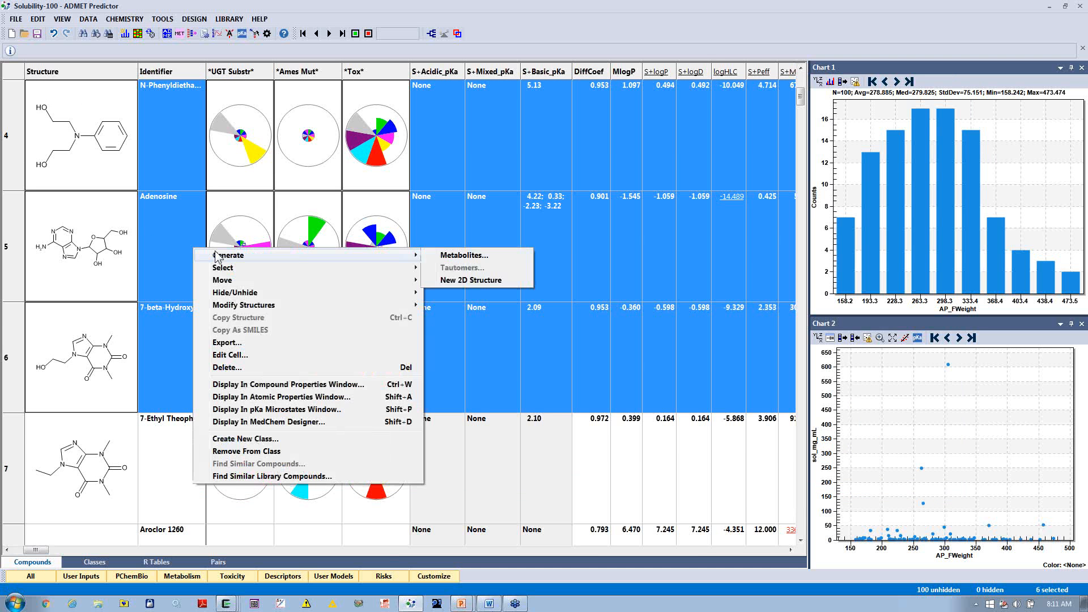
{"action": "left_click", "coordinate": [449, 256]}
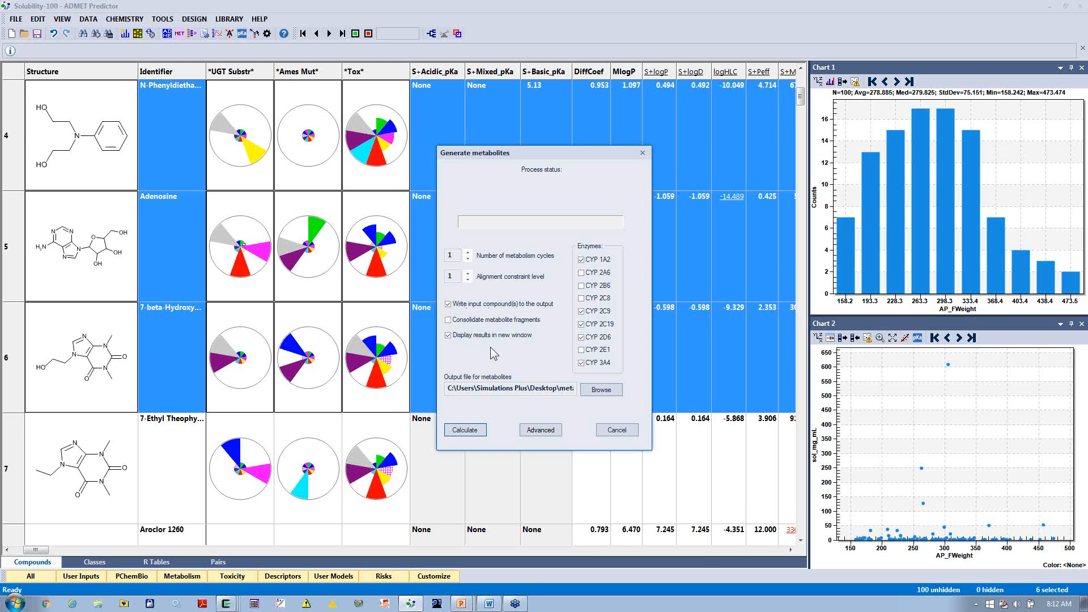
Step: Set the display of metabolic intermediates to None and calculate the metabolites into a new window
{"action": "left_click", "coordinate": [531, 432]}
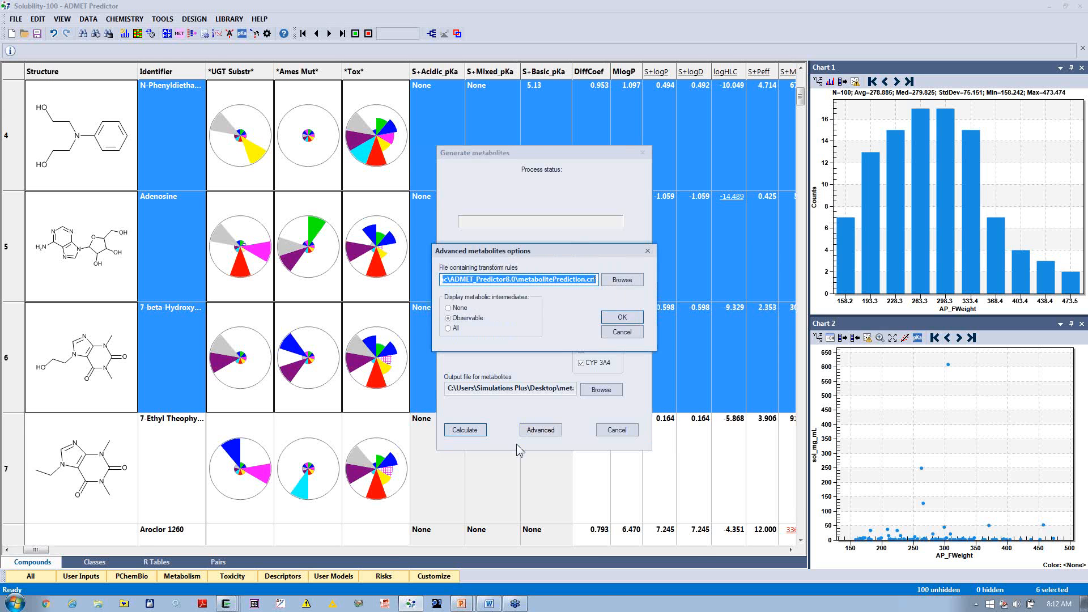
{"action": "left_click", "coordinate": [462, 312]}
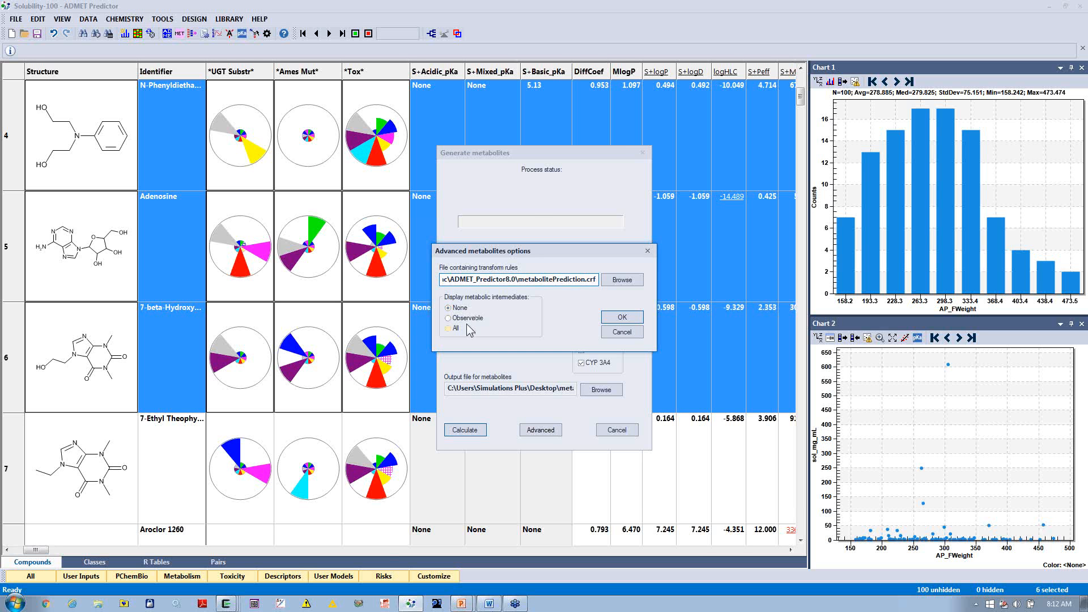
{"action": "left_click", "coordinate": [632, 319]}
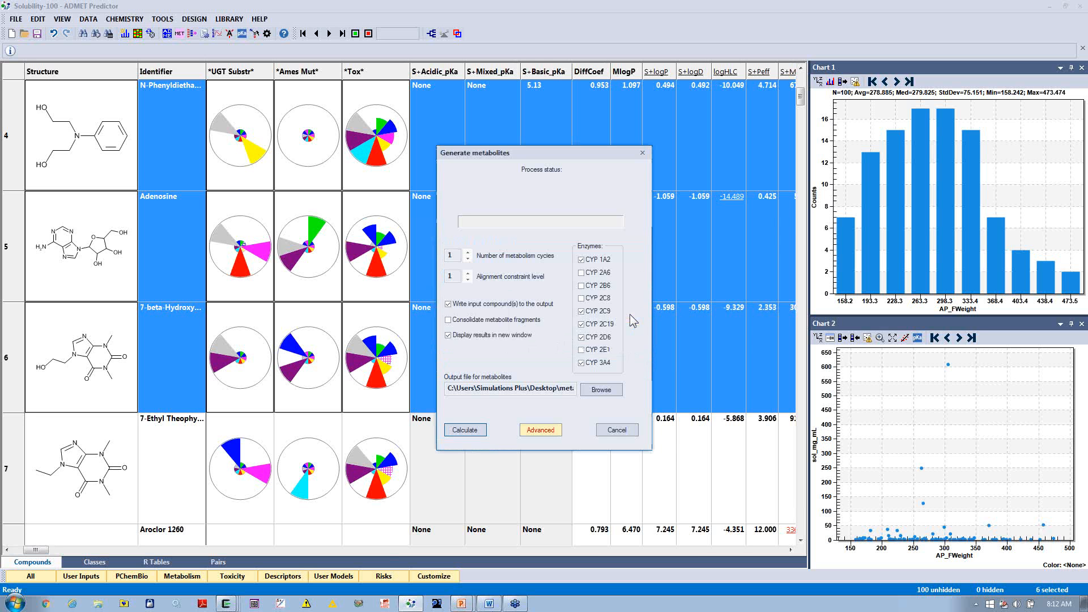
{"action": "left_click", "coordinate": [464, 431]}
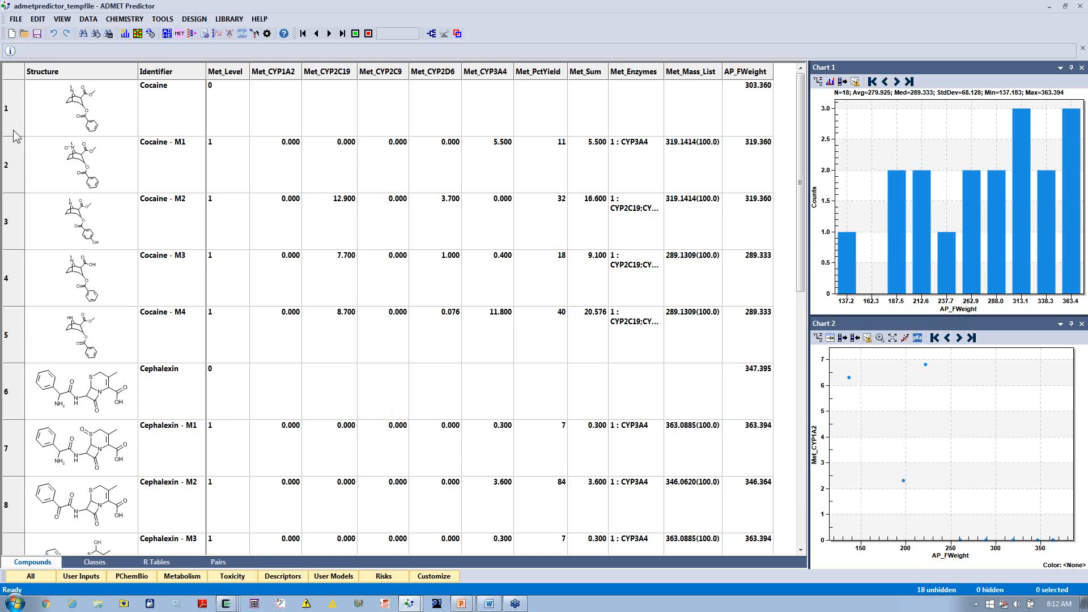
Step: Enlarge the metabolite table's rows, select Cocaine and its metabolites, and move Met_PctYield in front of Met_Level
{"action": "left_click_drag", "start_coordinate": [15, 137], "coordinate": [19, 179]}
{"action": "left_click_drag", "start_coordinate": [140, 122], "coordinate": [173, 527]}
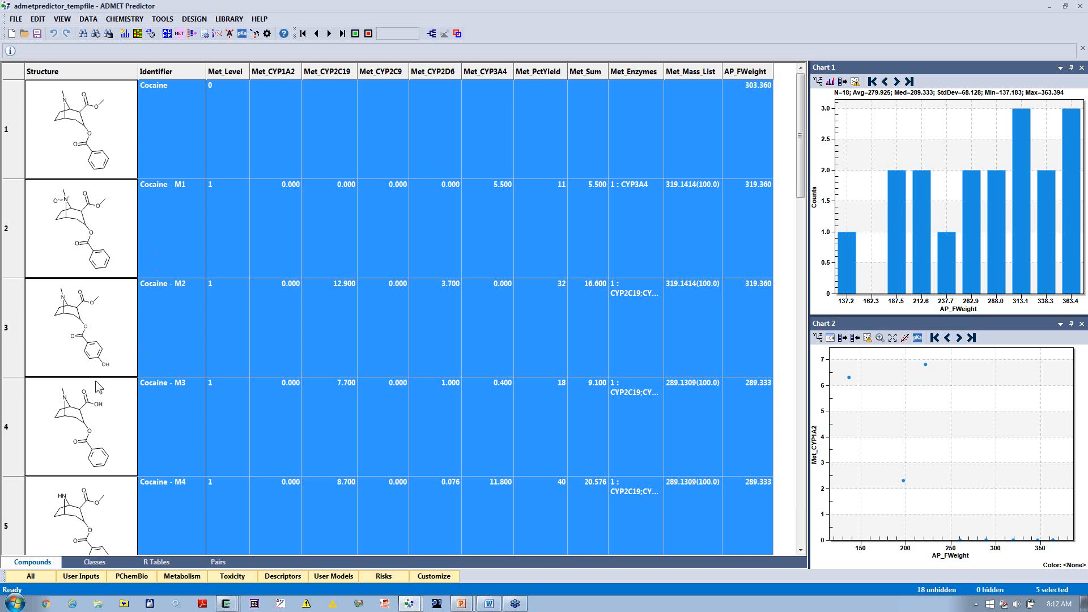
{"action": "scroll", "coordinate": [85, 502], "scroll_direction": "down", "scroll_amount": 1}
{"action": "scroll", "coordinate": [203, 391], "scroll_direction": "up", "scroll_amount": 1}
{"action": "left_click_drag", "start_coordinate": [539, 73], "coordinate": [216, 71]}
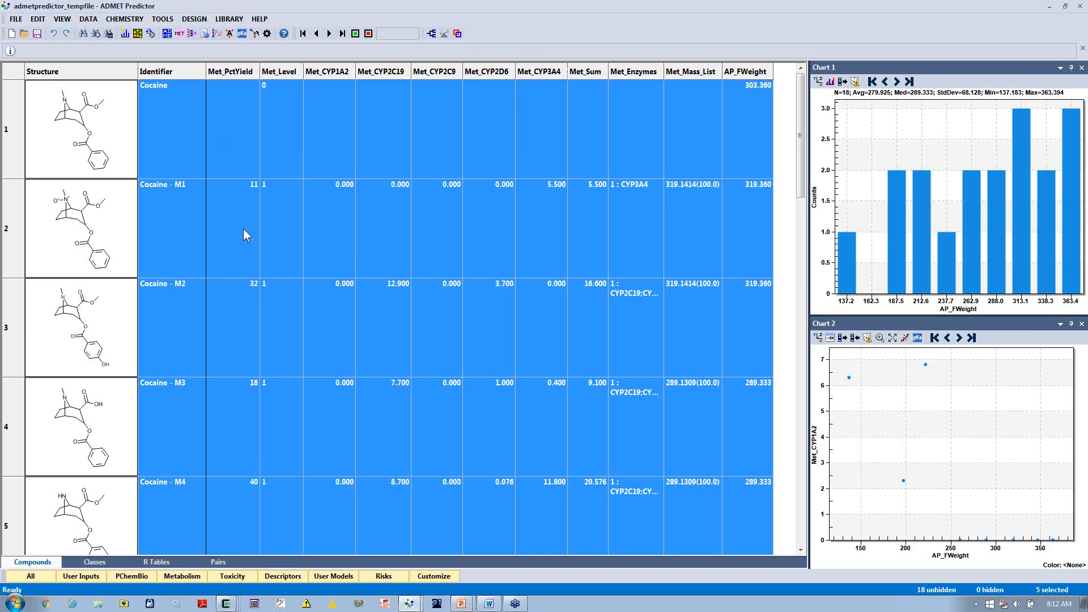
Step: Highlight the Cephalexin metabolite rows and review their percent yields
{"action": "scroll", "coordinate": [224, 438], "scroll_direction": "down", "scroll_amount": 1}
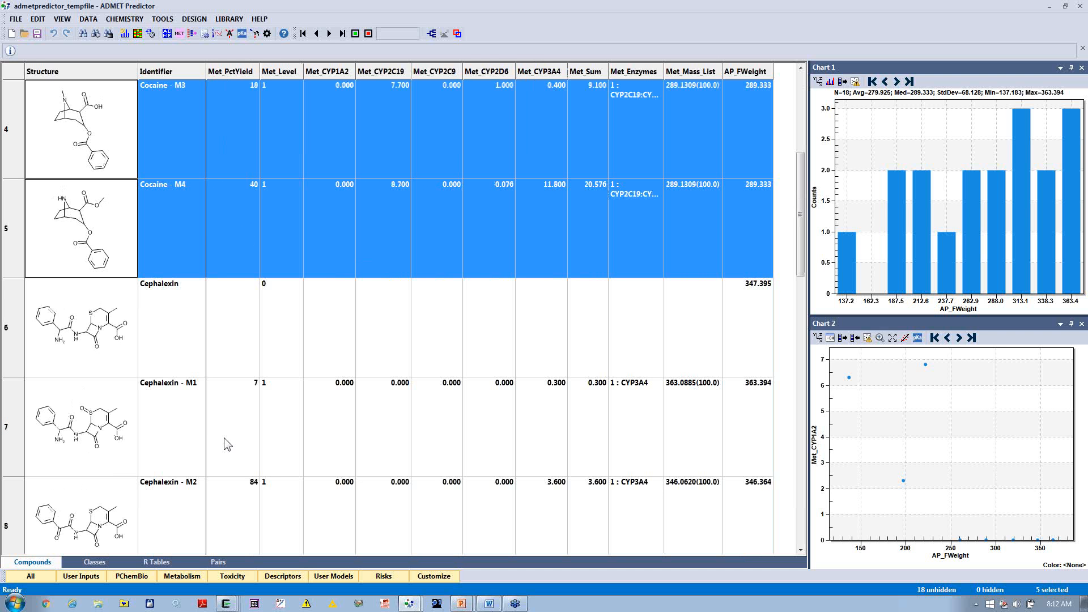
{"action": "left_click", "coordinate": [150, 362]}
{"action": "scroll", "coordinate": [161, 363], "scroll_direction": "down", "scroll_amount": 1}
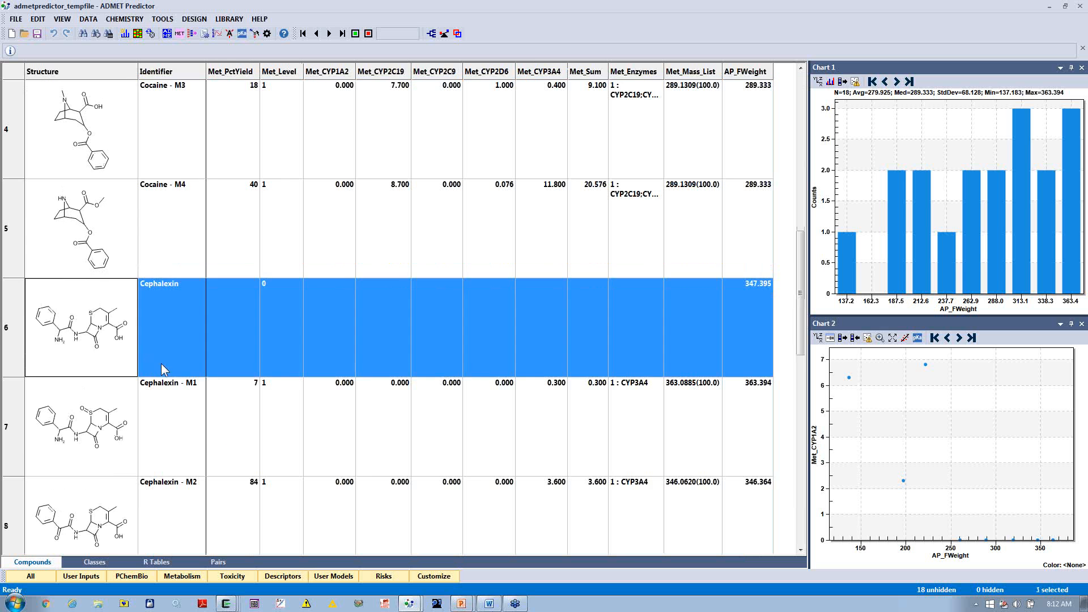
{"action": "left_click", "coordinate": [173, 425], "text": "shift"}
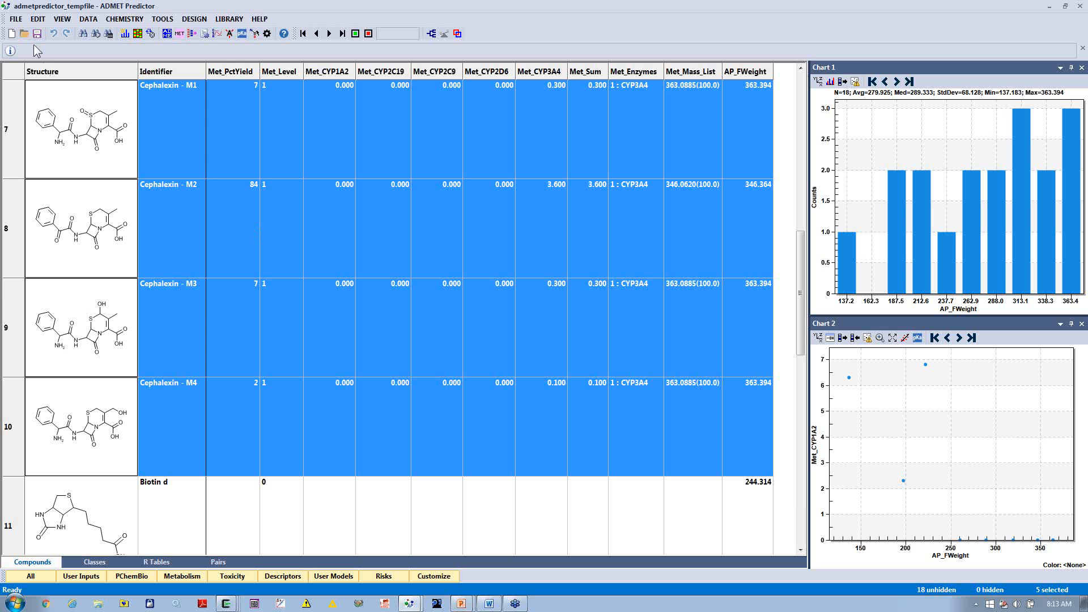
Step: Exit the metabolite results window and clear the row selection in the Solubility-100 table
{"action": "left_click", "coordinate": [15, 19]}
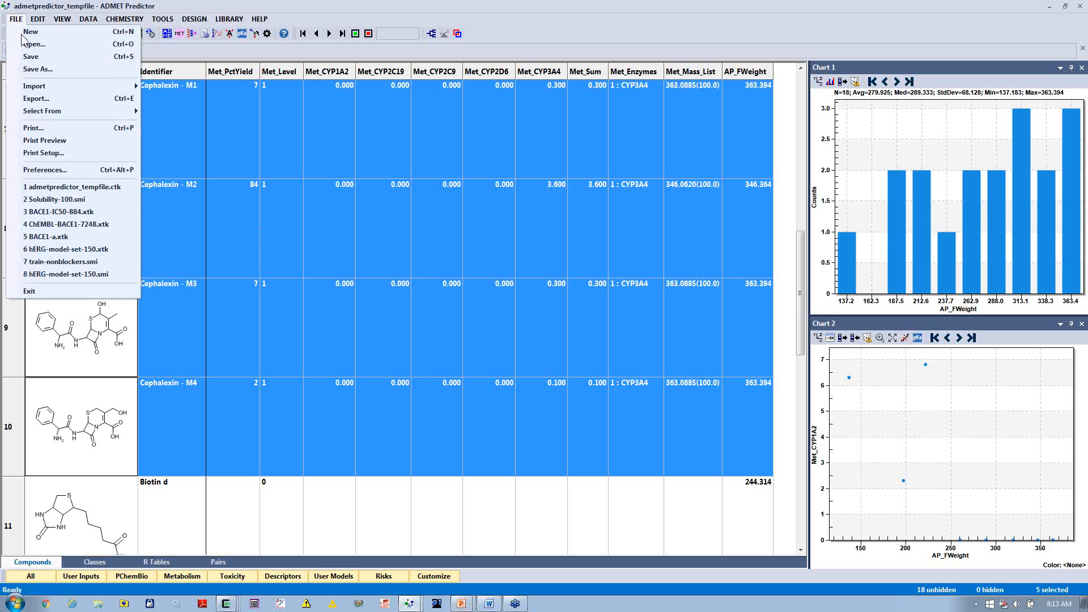
{"action": "left_click", "coordinate": [30, 290]}
{"action": "left_click", "coordinate": [551, 318]}
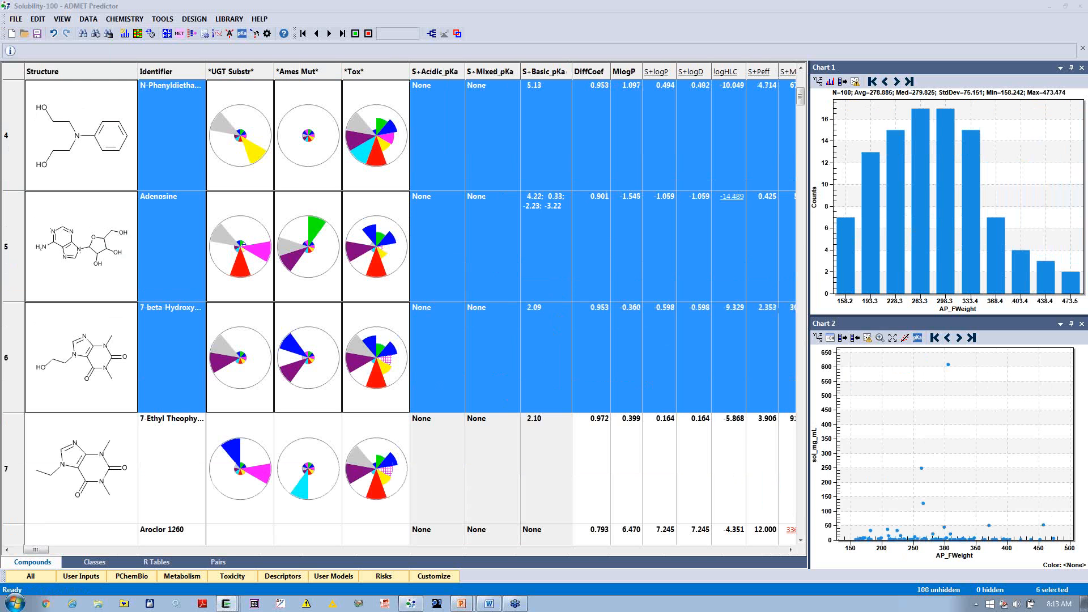
{"action": "left_click", "coordinate": [542, 3]}
{"action": "left_click", "coordinate": [501, 155]}
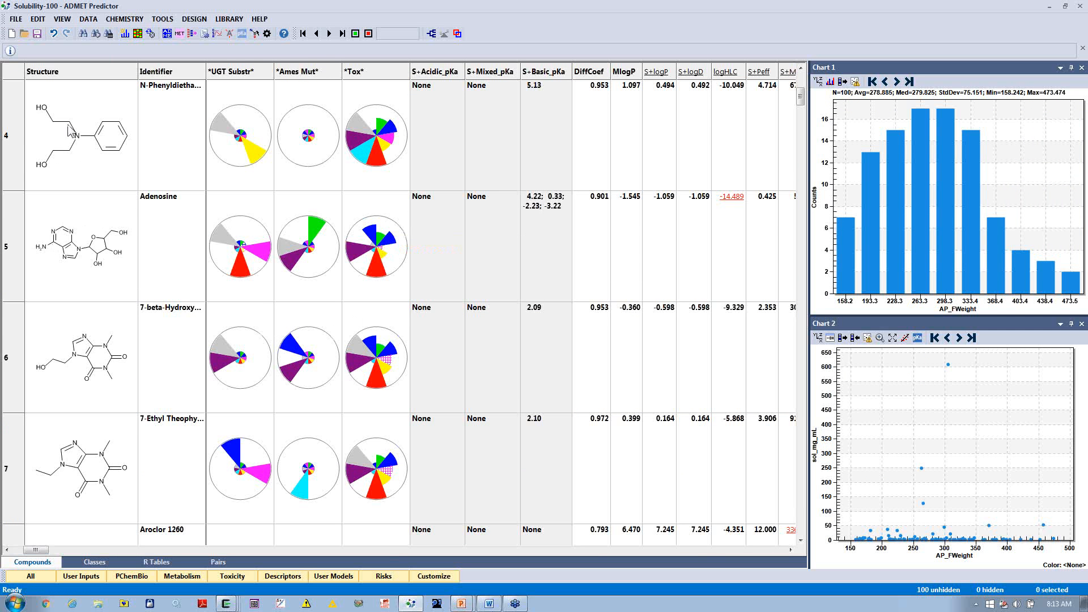
Step: Start a query search and draw a benzene ring in MedChem Designer as its structure
{"action": "left_click", "coordinate": [37, 19]}
{"action": "left_click", "coordinate": [131, 120]}
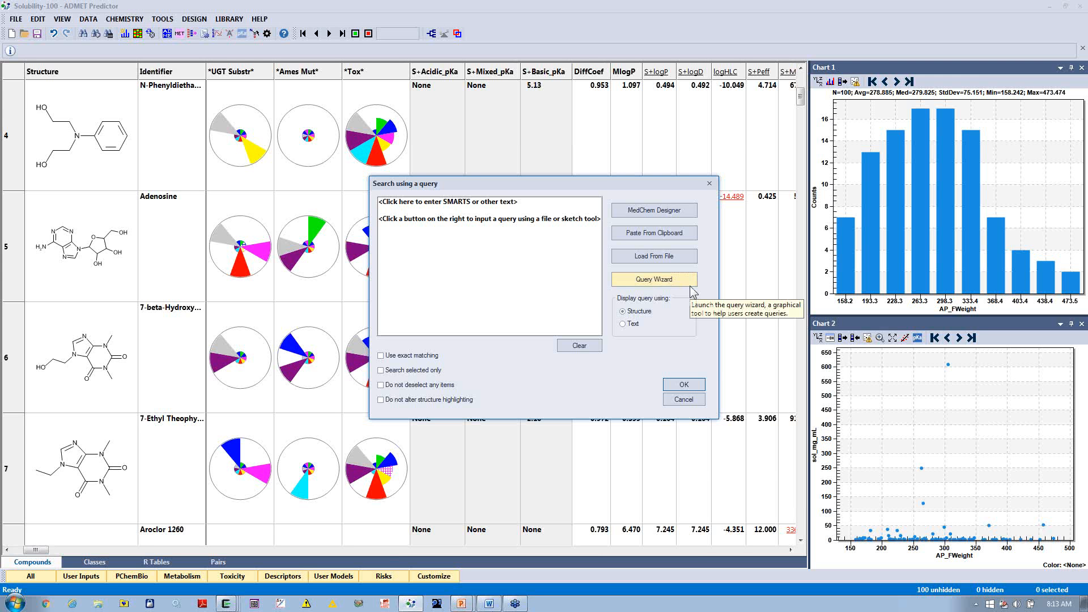
{"action": "left_click", "coordinate": [672, 209]}
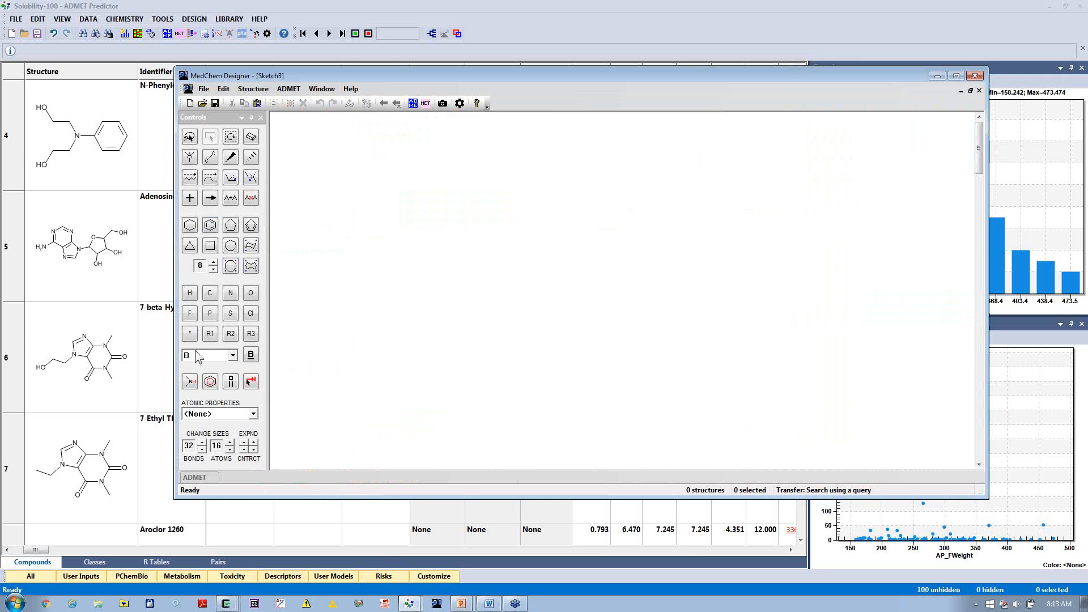
{"action": "left_click", "coordinate": [210, 225]}
{"action": "left_click", "coordinate": [448, 279]}
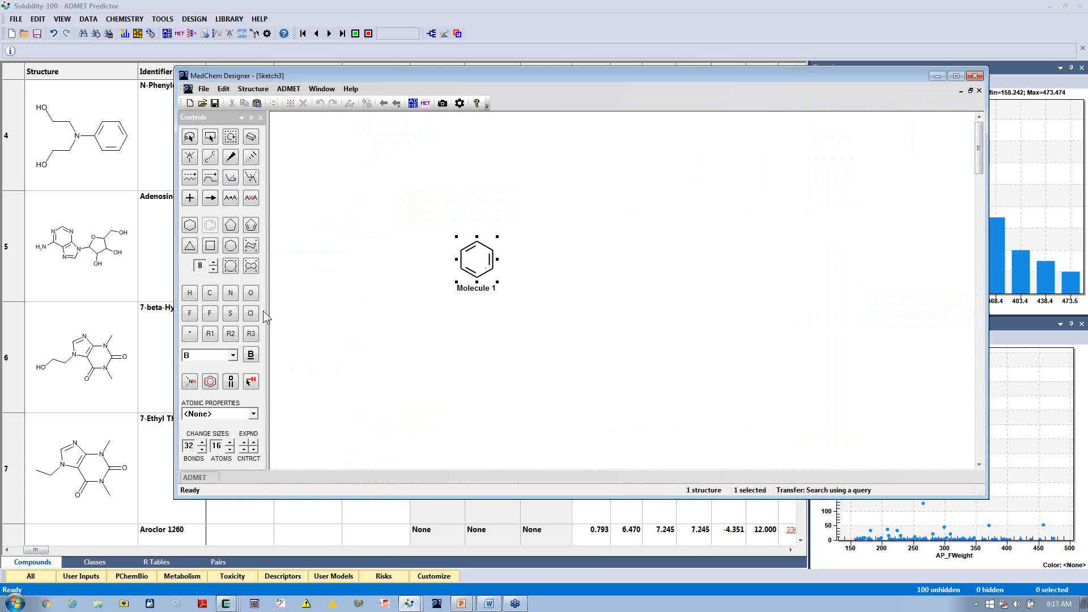
Step: Attach a chlorine atom to the benzene ring and transfer the structure to the query search
{"action": "left_click", "coordinate": [210, 156]}
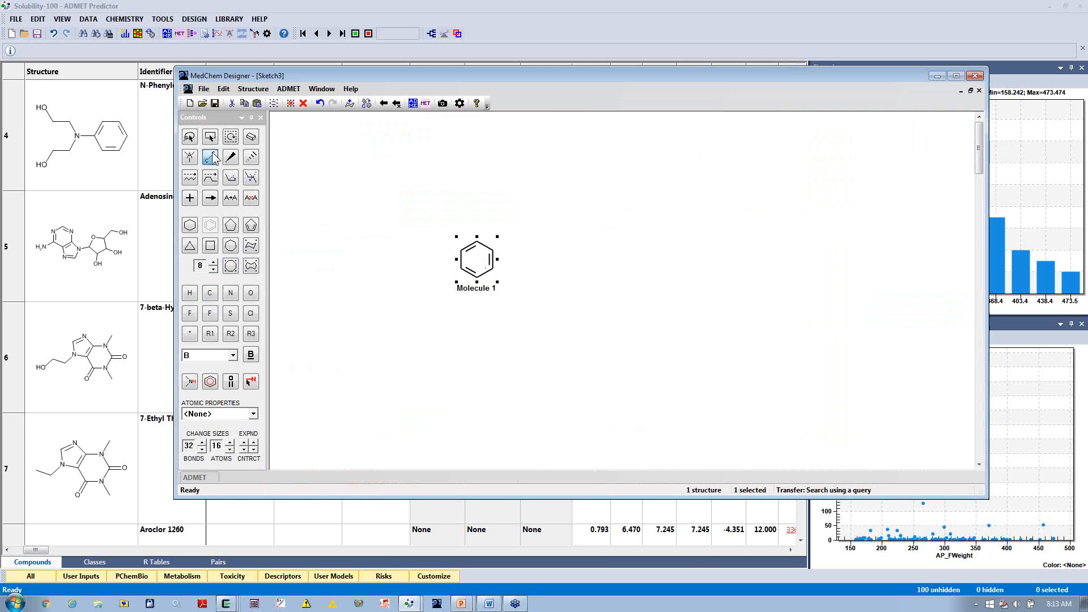
{"action": "left_click", "coordinate": [490, 251]}
{"action": "left_click", "coordinate": [252, 314]}
{"action": "left_click", "coordinate": [508, 241]}
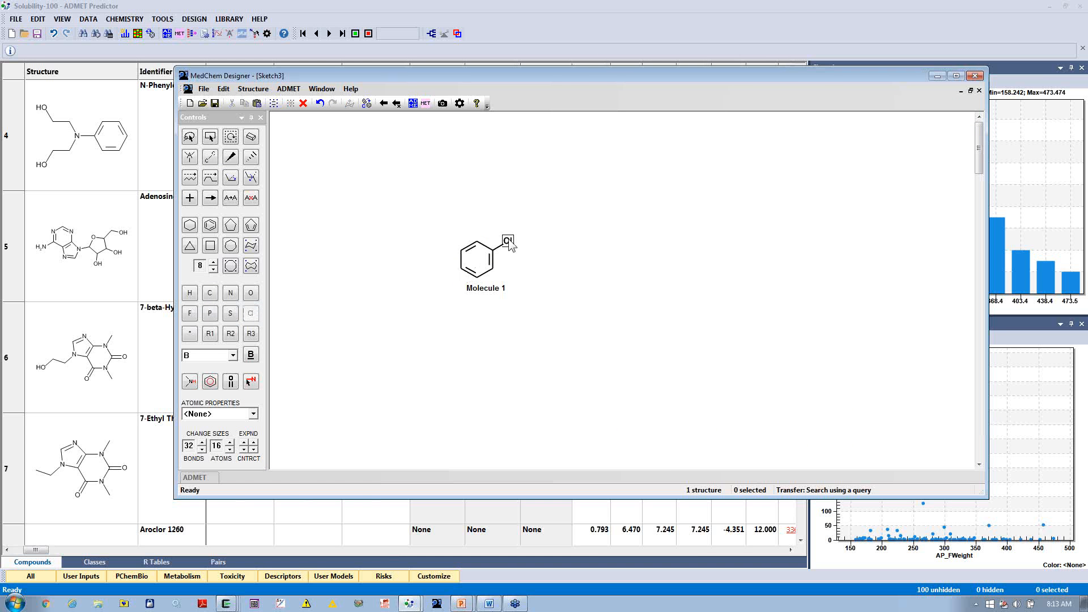
{"action": "left_click", "coordinate": [397, 103]}
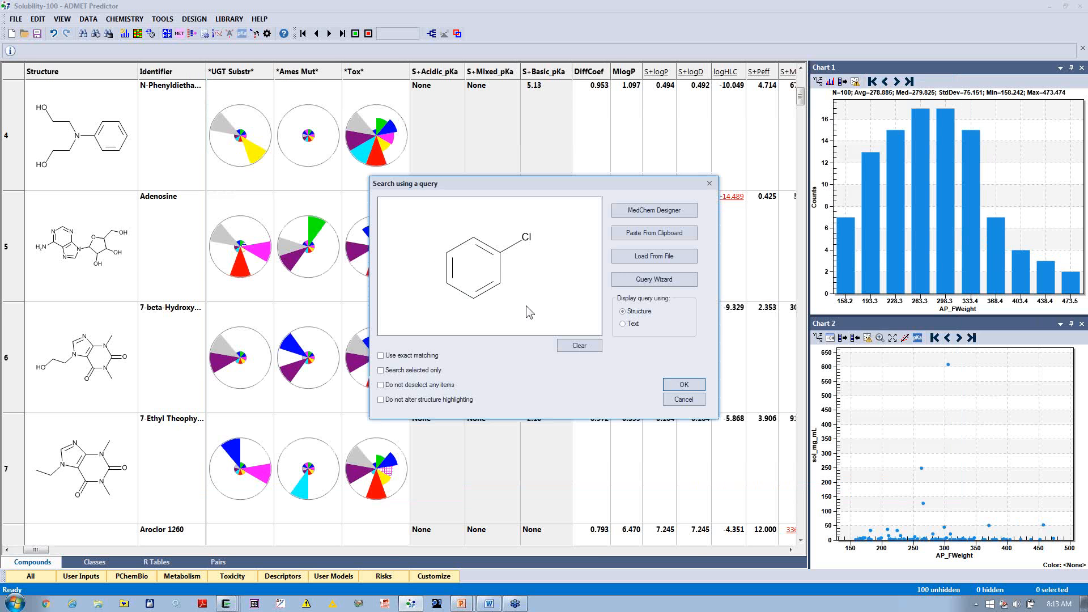
Step: Switch the query display to text and back to structure, and run the chlorobenzene substructure search
{"action": "left_click", "coordinate": [624, 324]}
{"action": "left_click", "coordinate": [633, 312]}
{"action": "left_click", "coordinate": [676, 387]}
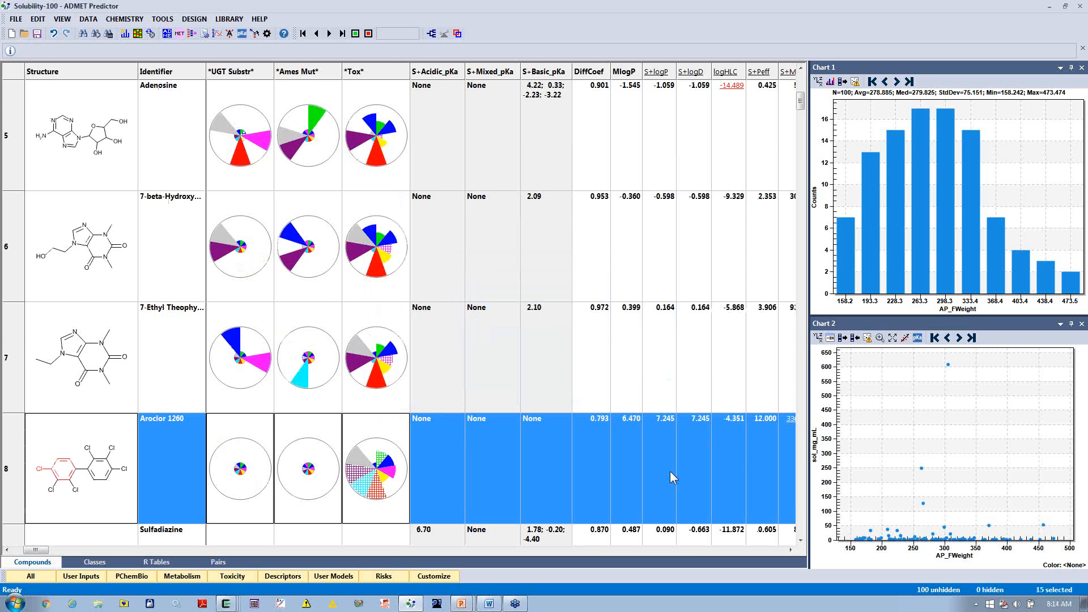
Step: Move the compounds matched by the chlorobenzene search to the start of the table
{"action": "right_click", "coordinate": [430, 440]}
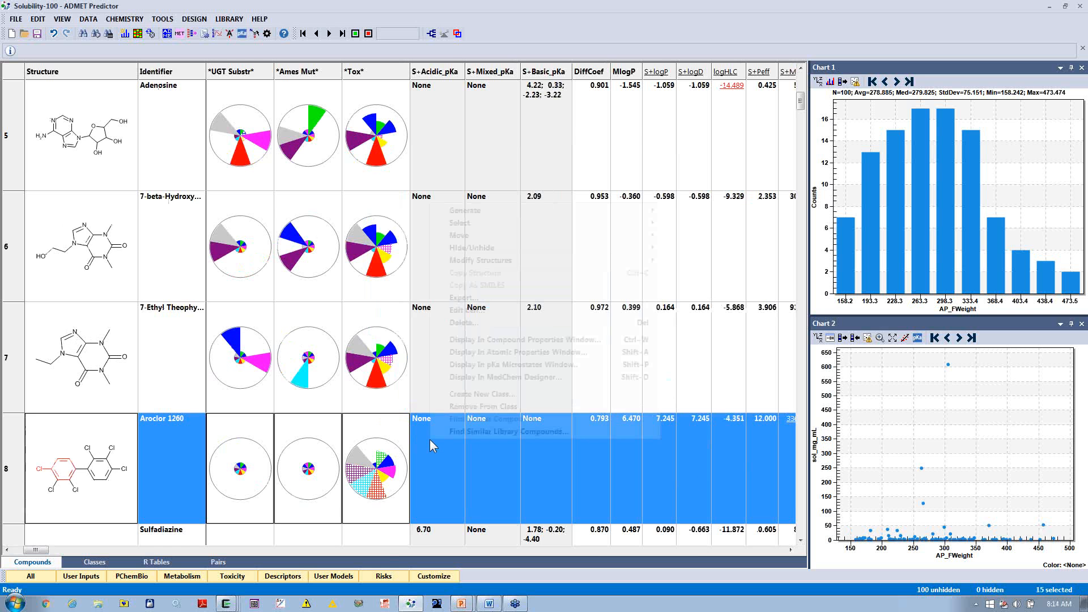
{"action": "mouse_move", "coordinate": [465, 238]}
{"action": "mouse_move", "coordinate": [566, 223]}
{"action": "mouse_move", "coordinate": [618, 236]}
{"action": "left_click", "coordinate": [678, 237]}
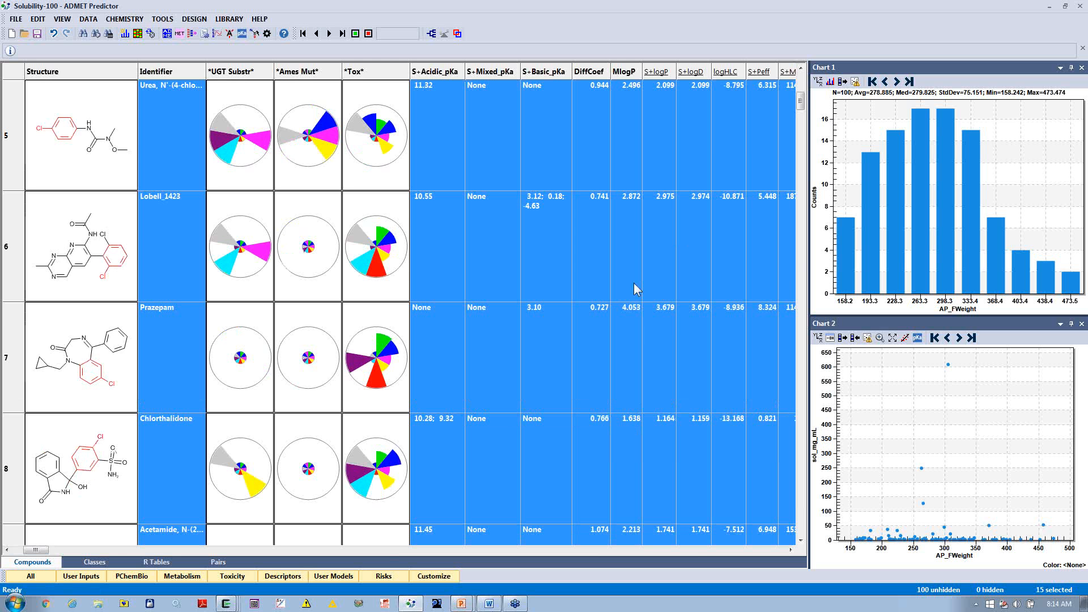
{"action": "scroll", "coordinate": [633, 282], "scroll_direction": "up", "scroll_amount": 4}
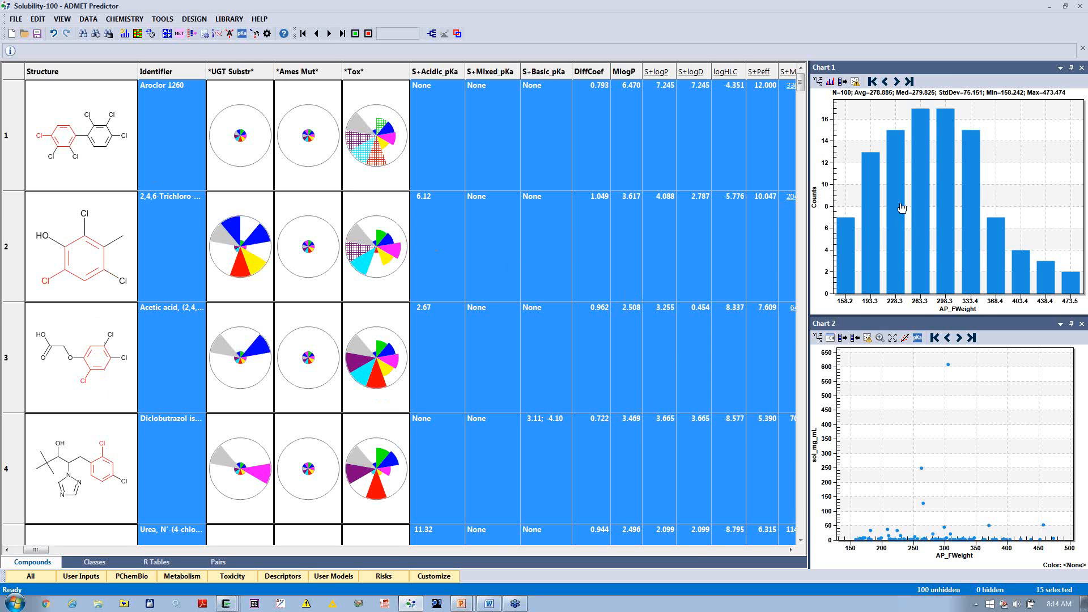
Step: Switch the chart's attribute list out of alphabetical order and set the Chart 1 histogram's attribute to S+logD
{"action": "left_click", "coordinate": [820, 85]}
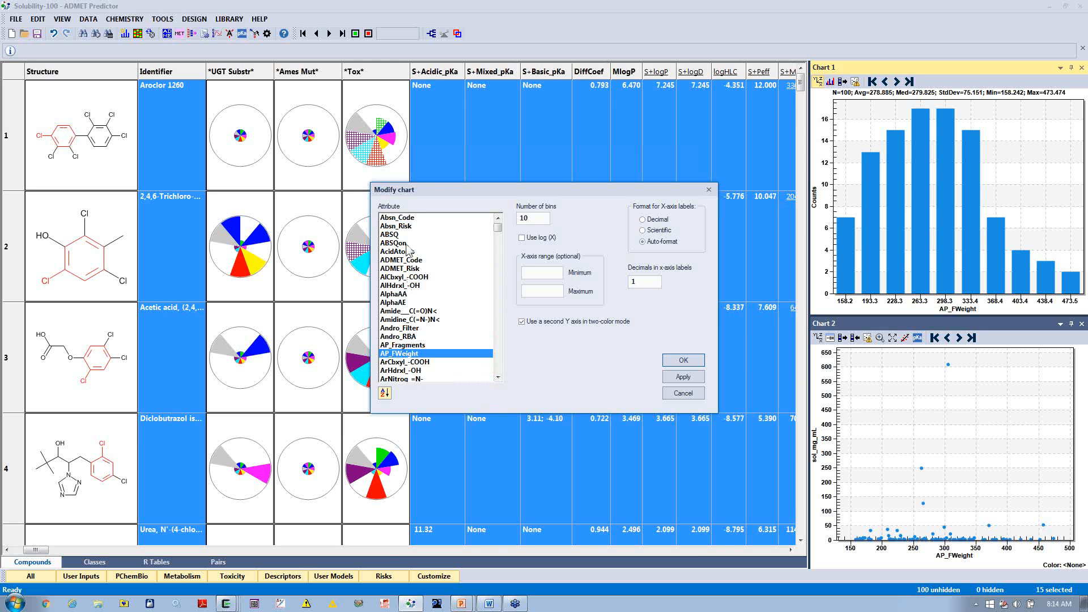
{"action": "left_click", "coordinate": [385, 393]}
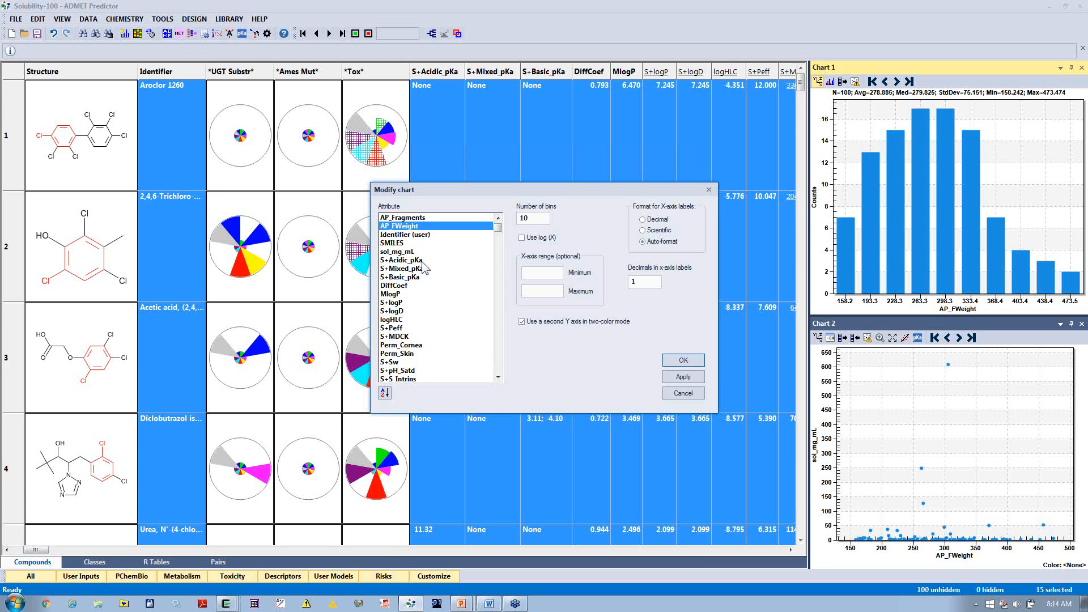
{"action": "left_click", "coordinate": [498, 362]}
{"action": "left_click", "coordinate": [498, 362]}
{"action": "left_click", "coordinate": [498, 363]}
{"action": "left_click", "coordinate": [497, 363]}
{"action": "left_click", "coordinate": [498, 362]}
{"action": "left_click", "coordinate": [497, 363]}
{"action": "left_click", "coordinate": [498, 363]}
{"action": "left_click", "coordinate": [498, 362]}
{"action": "left_click", "coordinate": [498, 363]}
{"action": "left_click", "coordinate": [498, 363]}
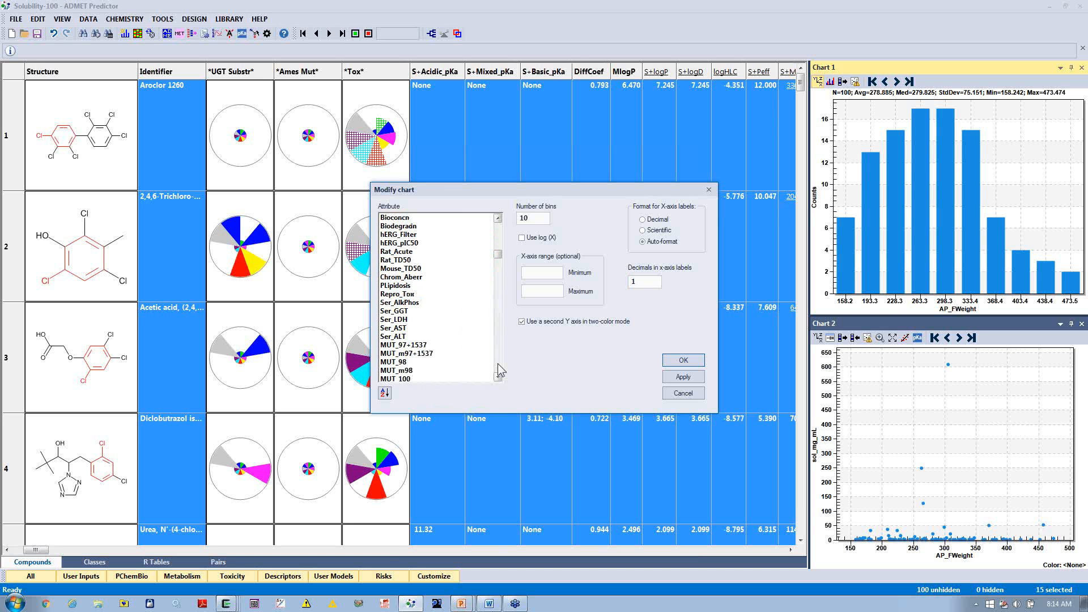
{"action": "left_click", "coordinate": [498, 363]}
{"action": "left_click", "coordinate": [497, 363]}
{"action": "left_click", "coordinate": [497, 363]}
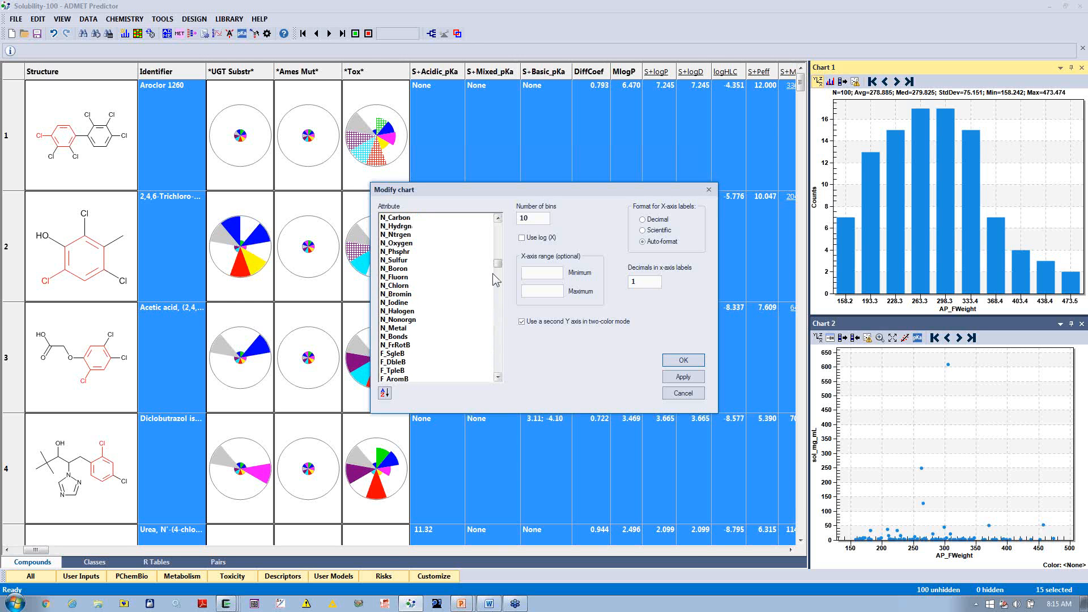
{"action": "left_click_drag", "start_coordinate": [499, 264], "coordinate": [500, 229]}
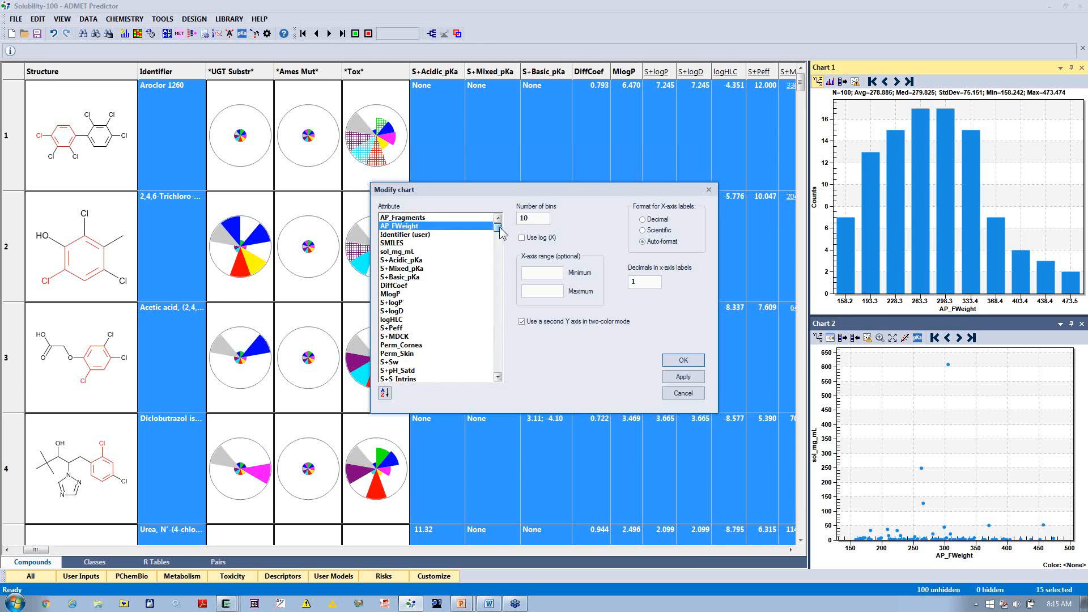
{"action": "left_click", "coordinate": [397, 311]}
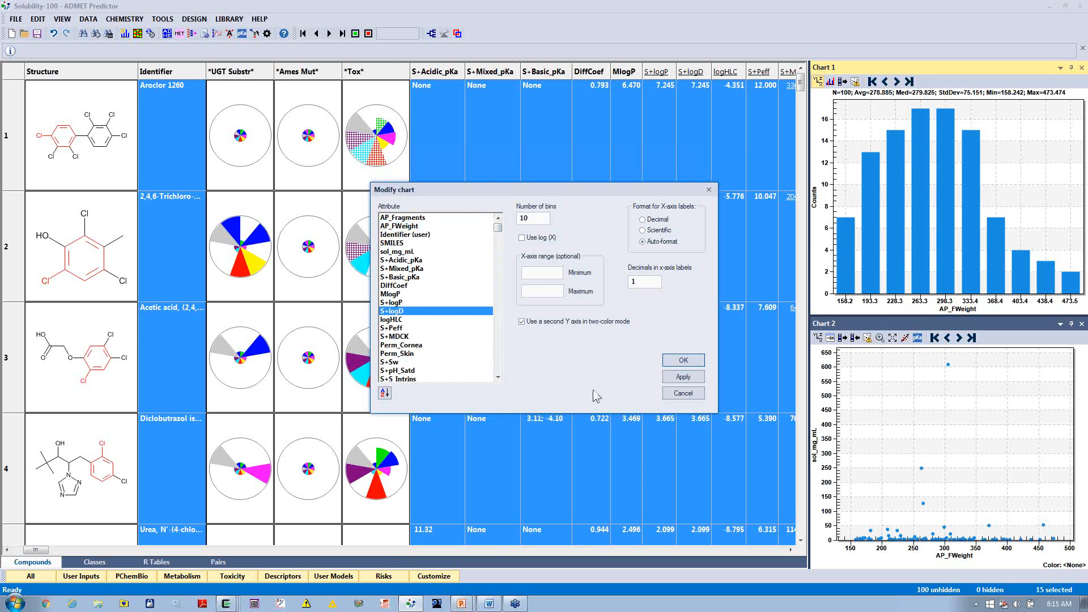
{"action": "left_click", "coordinate": [682, 361]}
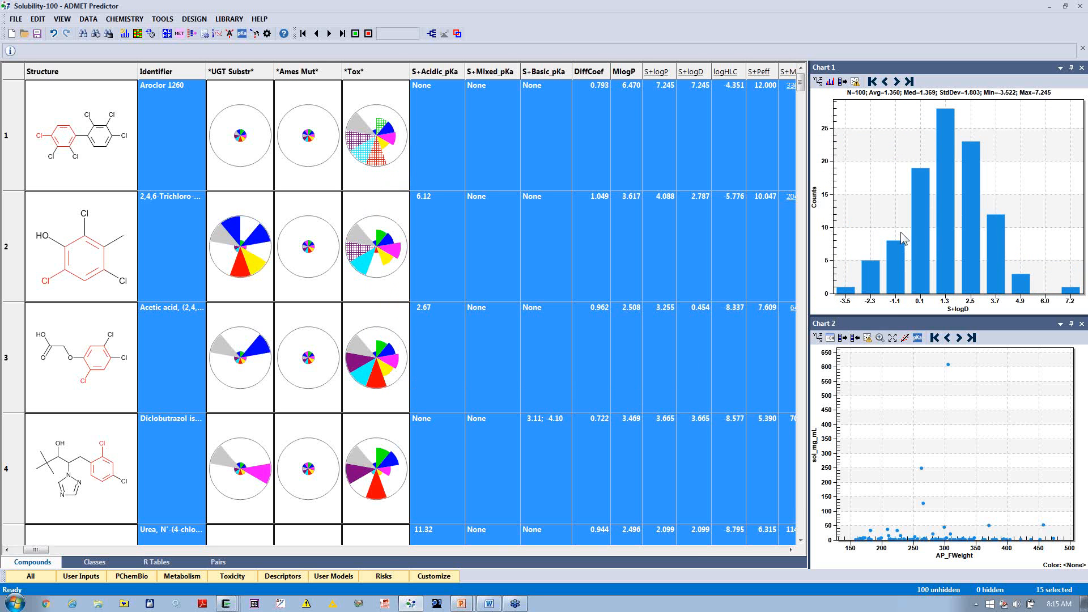
Step: Show the S+logD histogram in two-color mode and turn off its second Y axis
{"action": "left_click", "coordinate": [830, 82]}
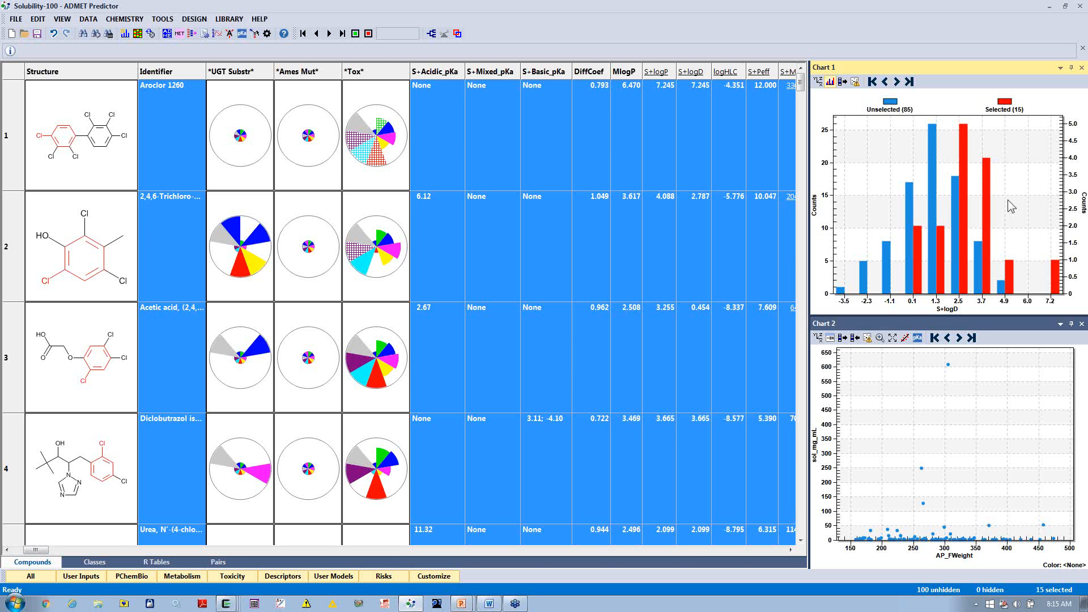
{"action": "left_click", "coordinate": [818, 82]}
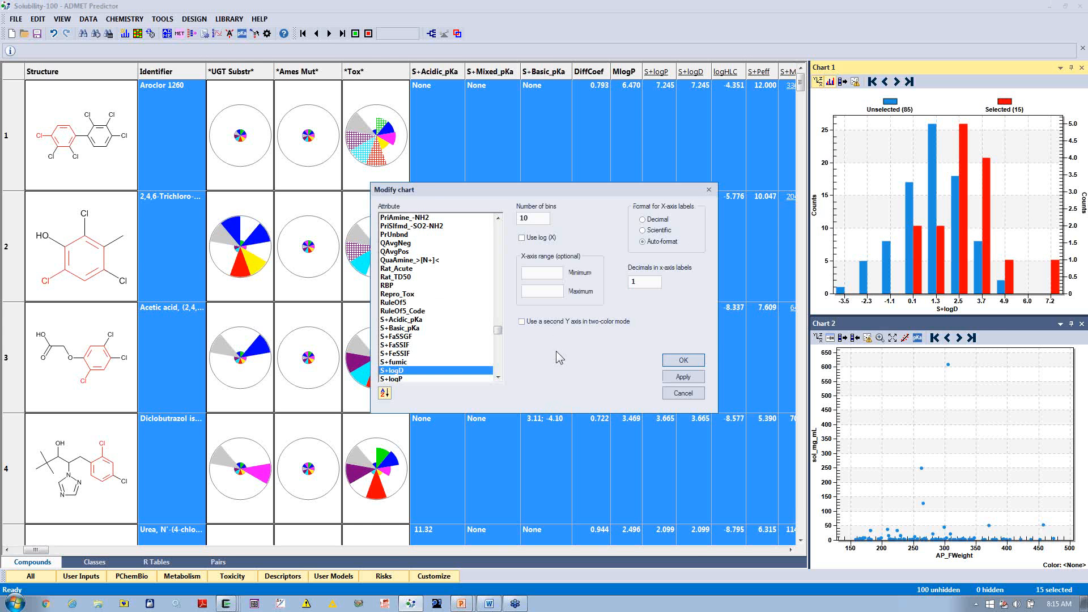
{"action": "left_click", "coordinate": [683, 361]}
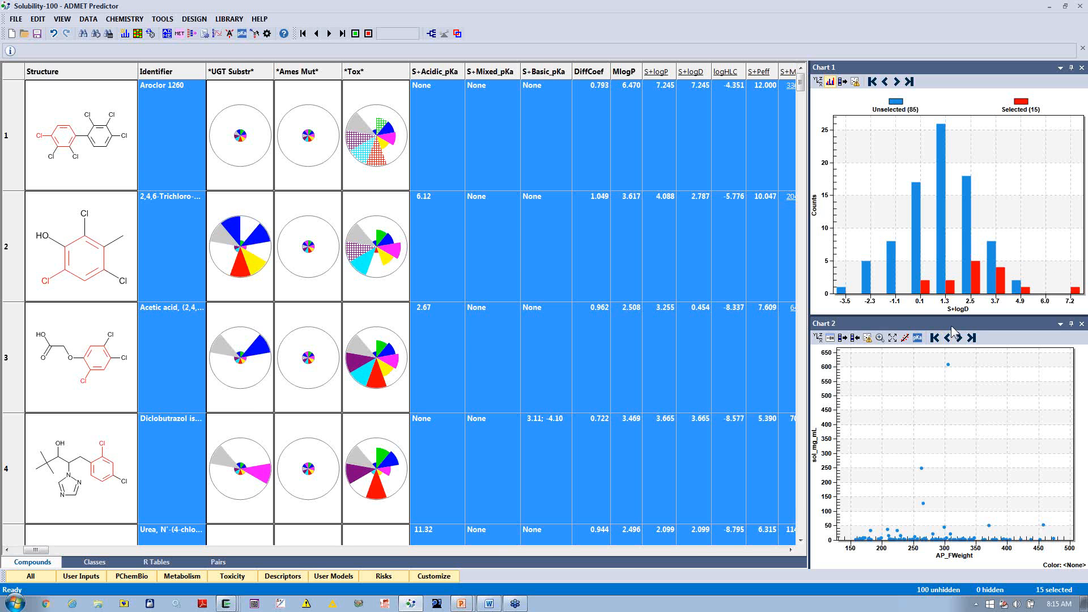
Step: Undock Chart 2 as a floating window and view its point type and point size options
{"action": "left_click_drag", "start_coordinate": [953, 328], "coordinate": [411, 105]}
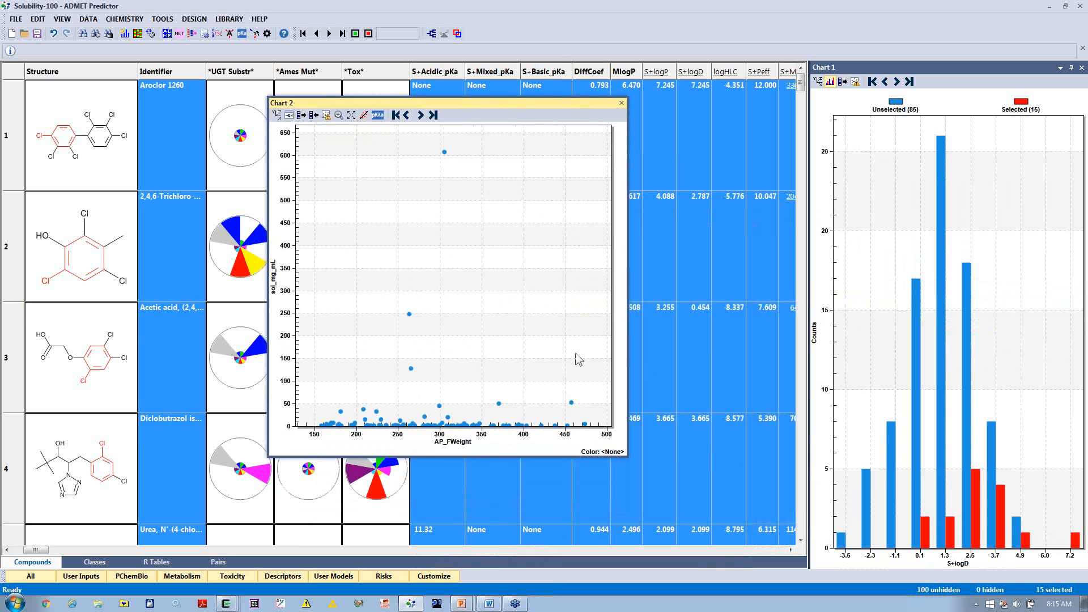
{"action": "right_click", "coordinate": [501, 217]}
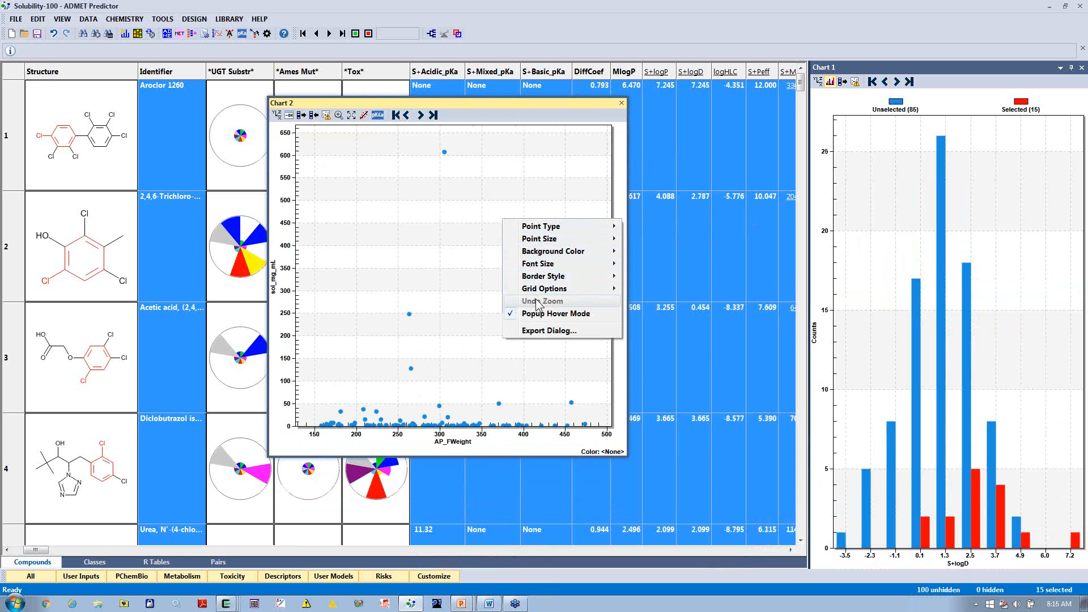
{"action": "mouse_move", "coordinate": [557, 230]}
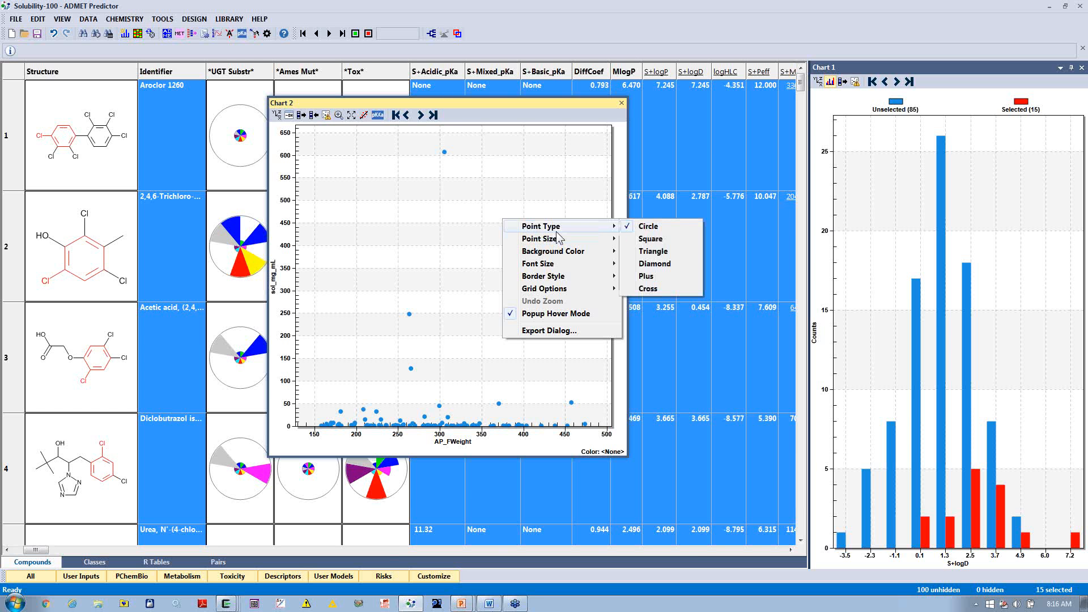
{"action": "mouse_move", "coordinate": [555, 241]}
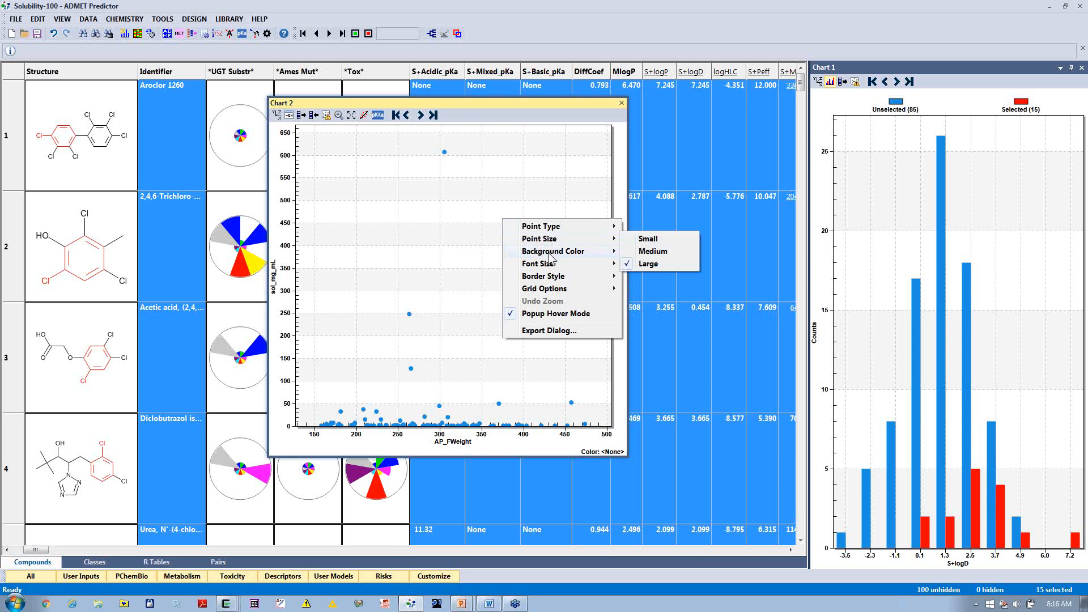
{"action": "left_click", "coordinate": [532, 101]}
Step: Plot sol_mg_mL against S+Sw in Chart 2 with log scales on both axes, and add the linear regression line
{"action": "left_click", "coordinate": [276, 115]}
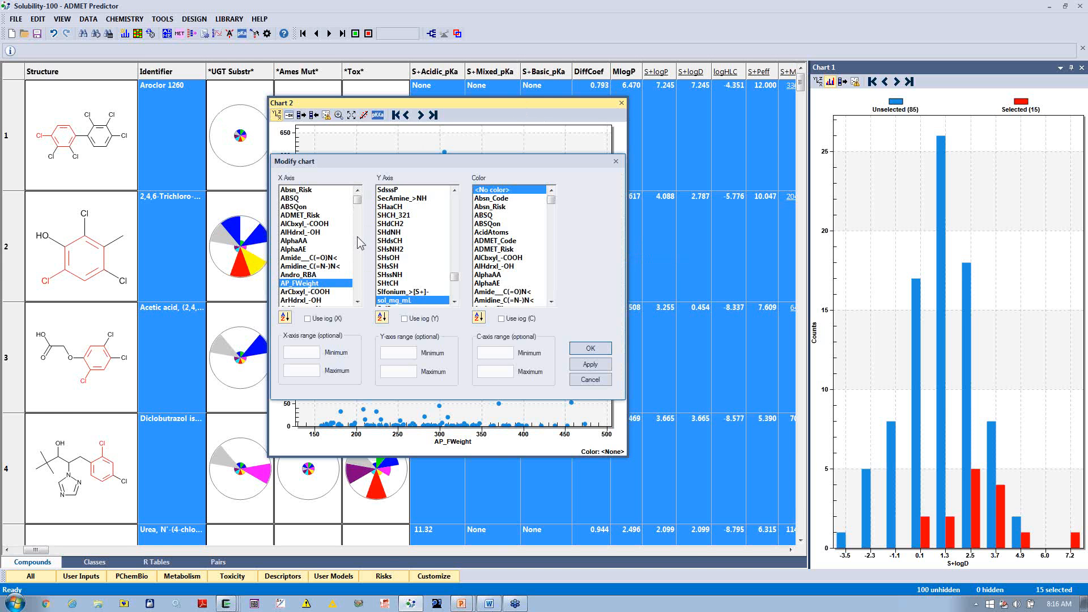
{"action": "left_click", "coordinate": [404, 318]}
{"action": "left_click_drag", "start_coordinate": [357, 201], "coordinate": [358, 273]}
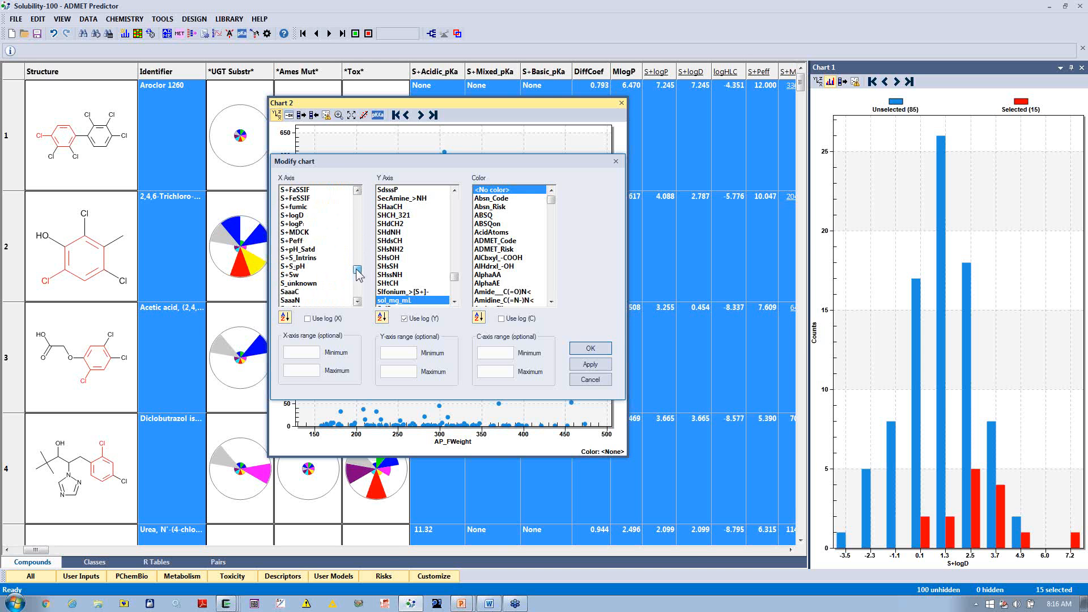
{"action": "left_click", "coordinate": [290, 276]}
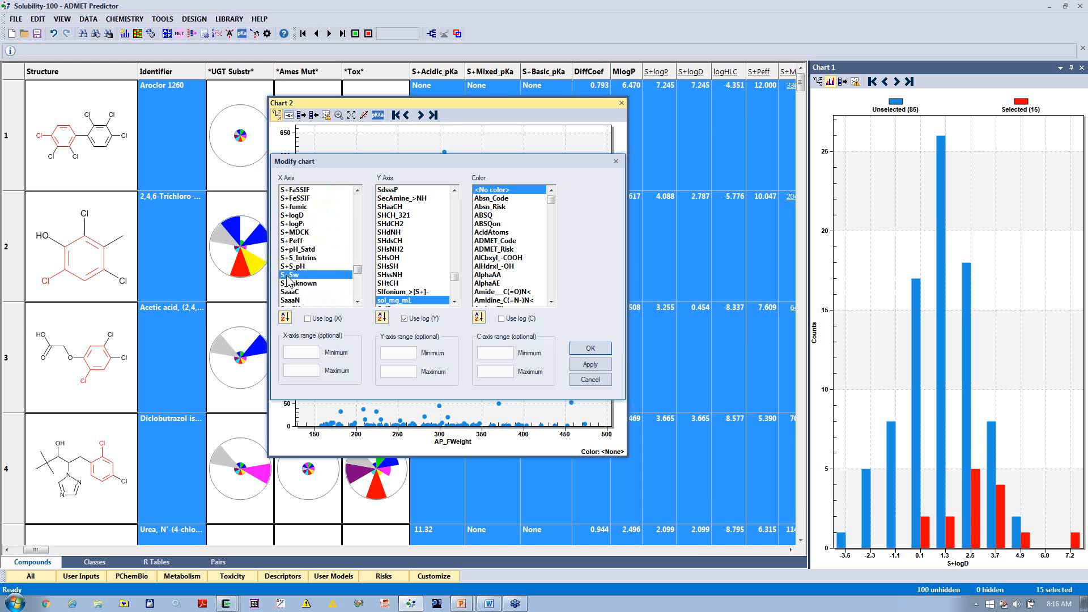
{"action": "left_click", "coordinate": [307, 319]}
{"action": "left_click", "coordinate": [588, 350]}
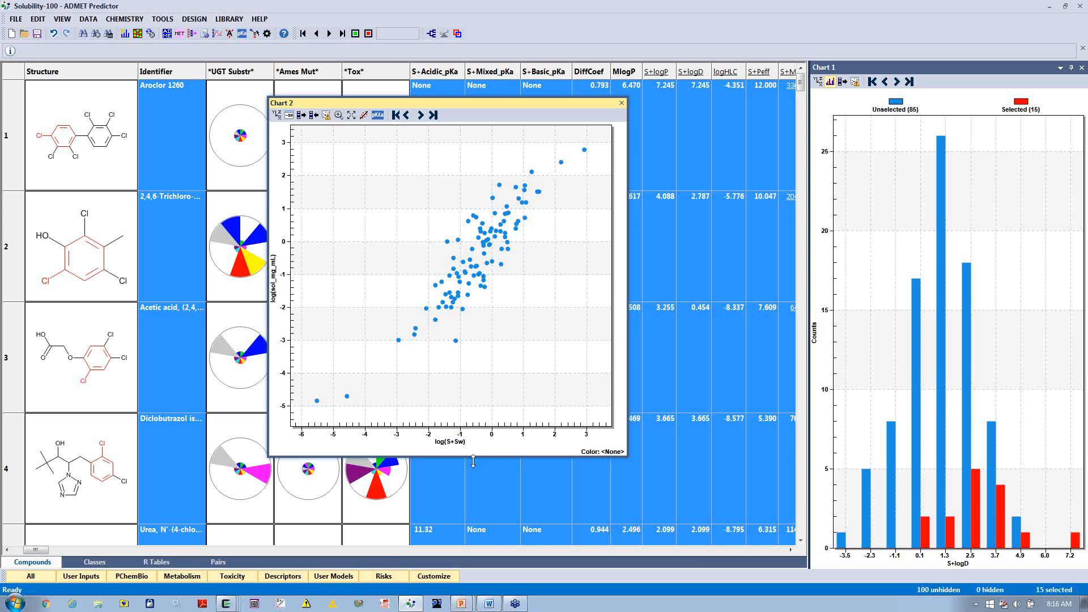
{"action": "left_click", "coordinate": [365, 117]}
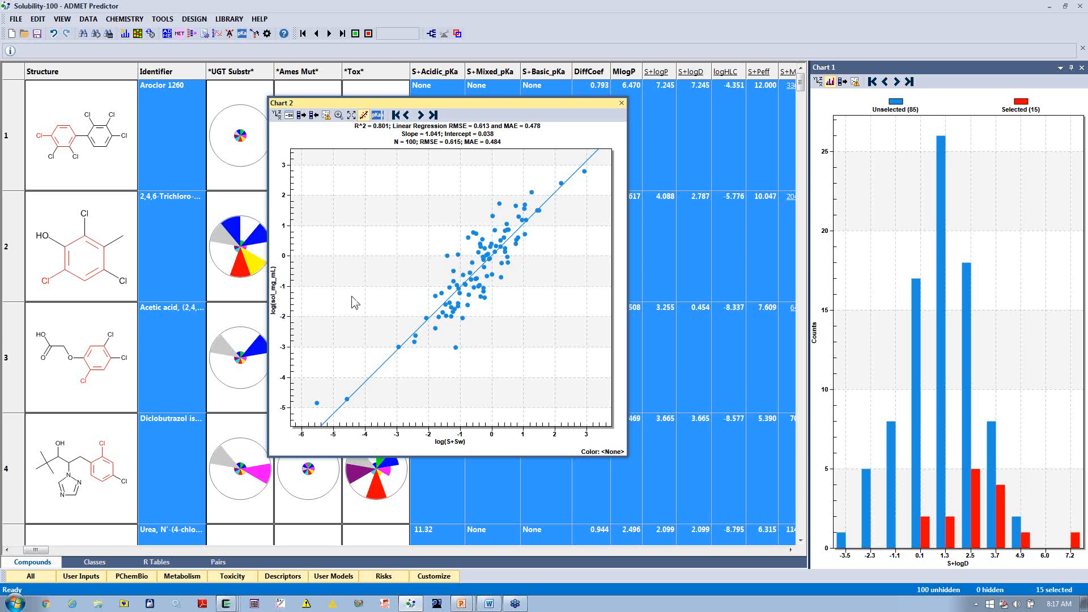
Step: Mark the compounds selected in the table on the scatter plot and examine individual points on it
{"action": "left_click", "coordinate": [301, 117]}
{"action": "mouse_move", "coordinate": [502, 284]}
{"action": "mouse_move", "coordinate": [427, 321]}
{"action": "mouse_move", "coordinate": [400, 350]}
{"action": "mouse_move", "coordinate": [317, 406]}
Step: Select the scatter points below the regression line with log(sol_mg_mL) of about -2 or less, and transfer that selection to the table
{"action": "left_click", "coordinate": [339, 117]}
{"action": "left_click_drag", "start_coordinate": [408, 288], "coordinate": [494, 382]}
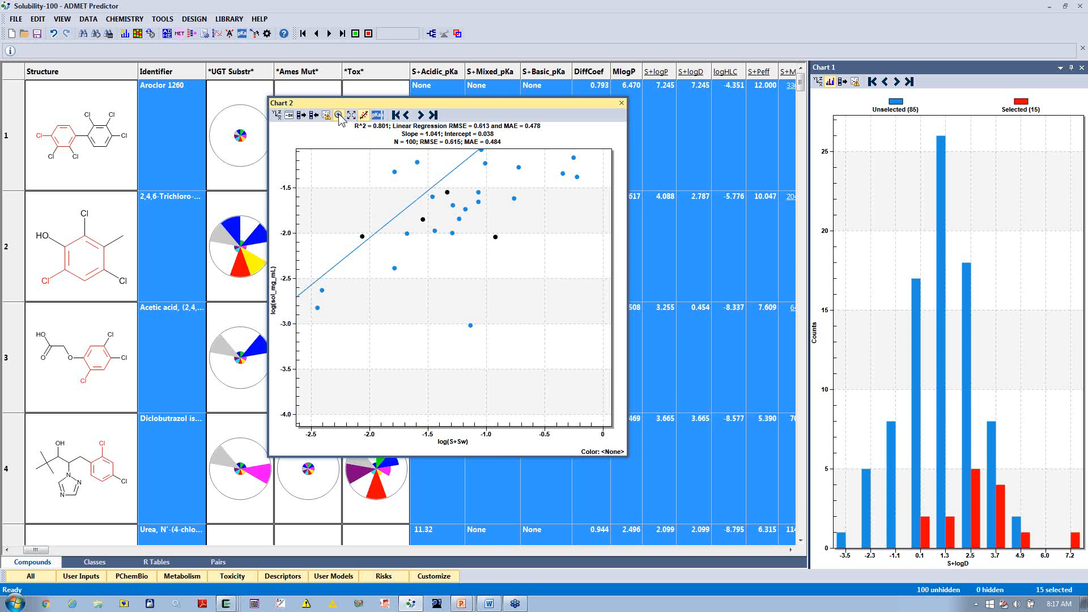
{"action": "left_click_drag", "start_coordinate": [386, 229], "coordinate": [531, 379]}
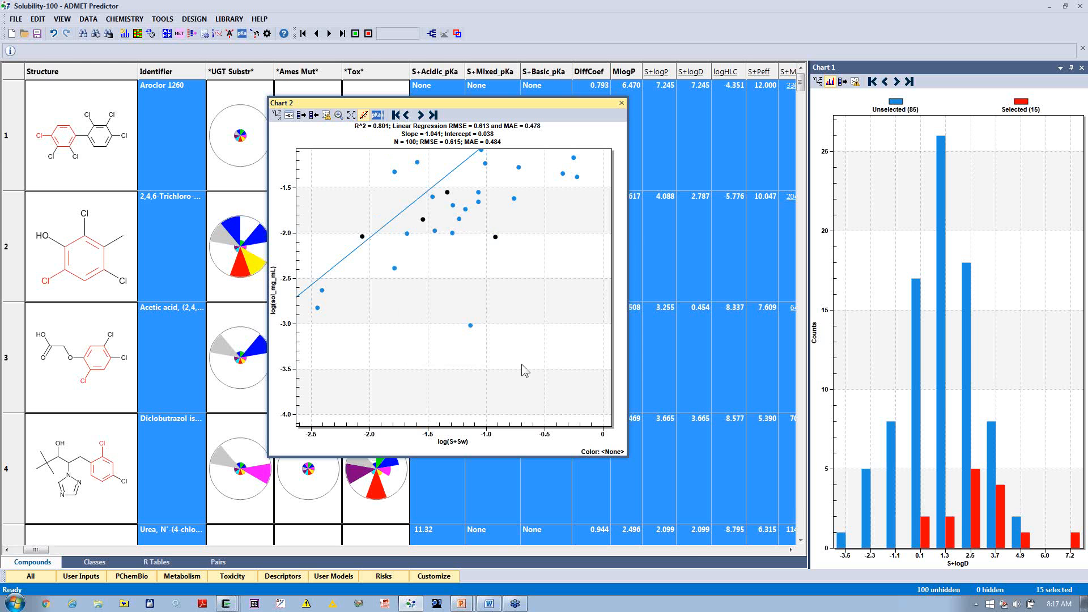
{"action": "left_click", "coordinate": [313, 116]}
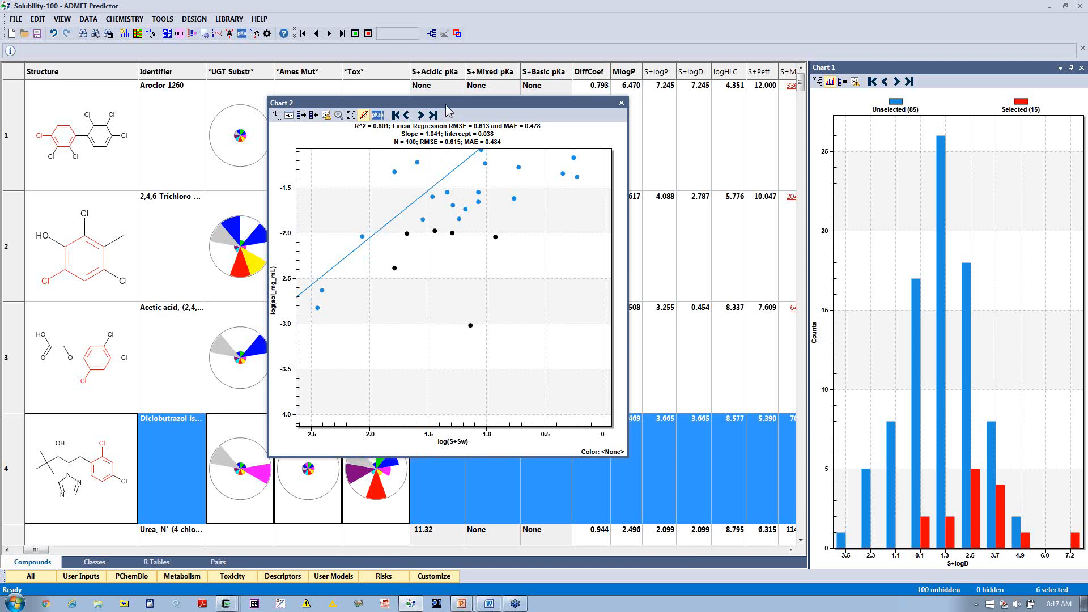
Step: Dock the floating Chart 2 back into the main window together with Chart 1
{"action": "left_click_drag", "start_coordinate": [449, 108], "coordinate": [944, 343]}
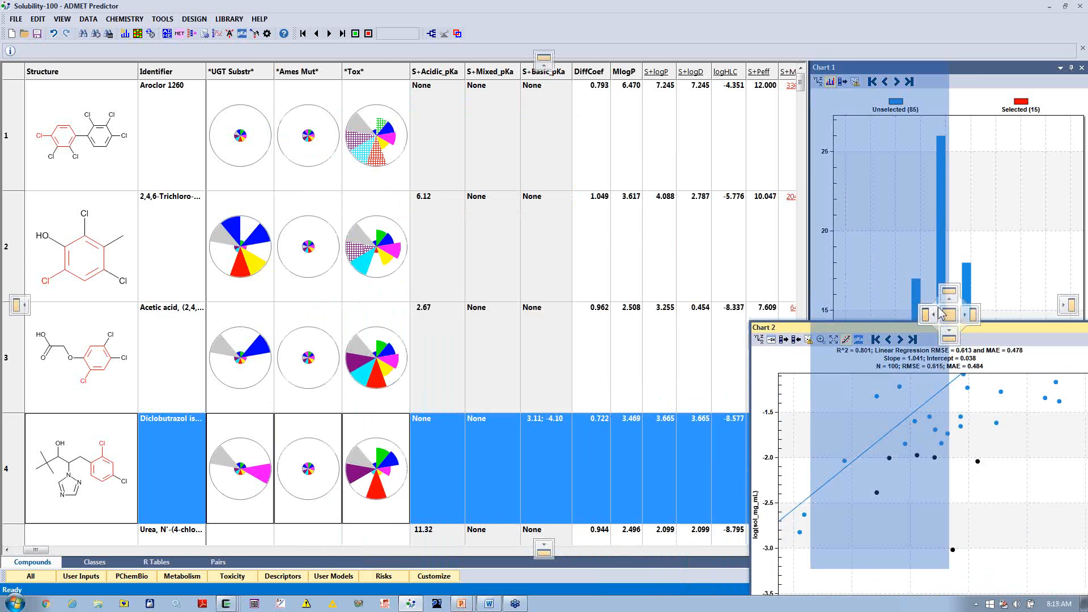
{"action": "left_click_drag", "start_coordinate": [939, 312], "coordinate": [974, 317]}
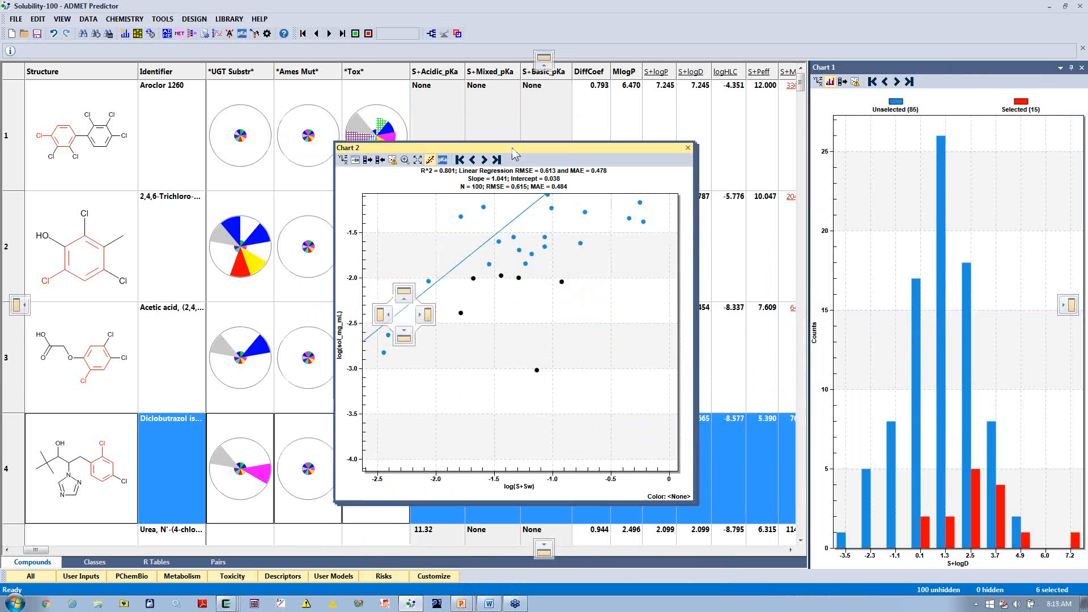
{"action": "left_click", "coordinate": [61, 18]}
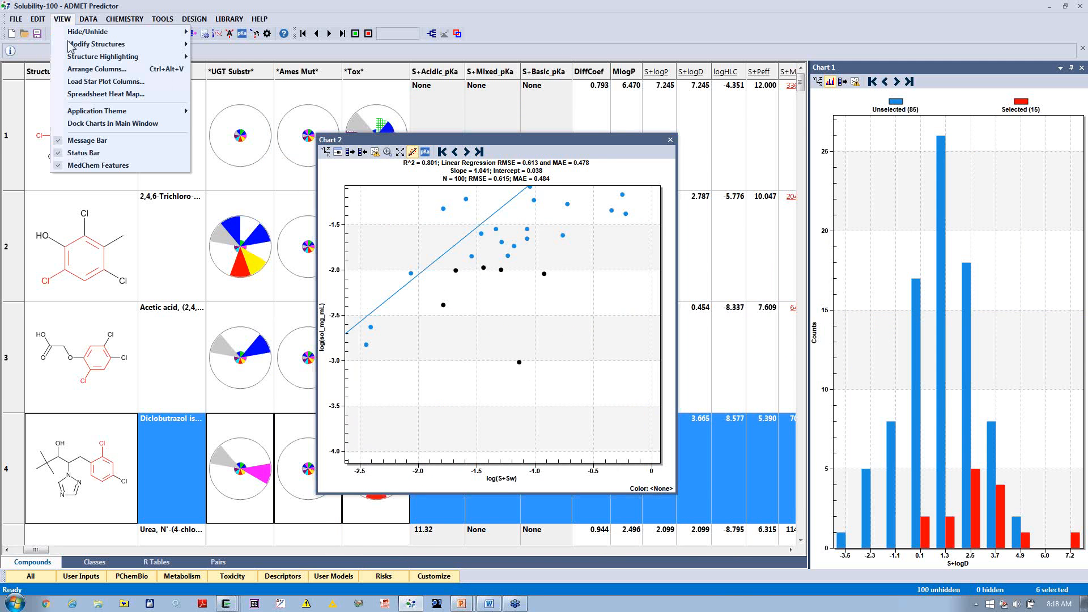
{"action": "left_click", "coordinate": [115, 130]}
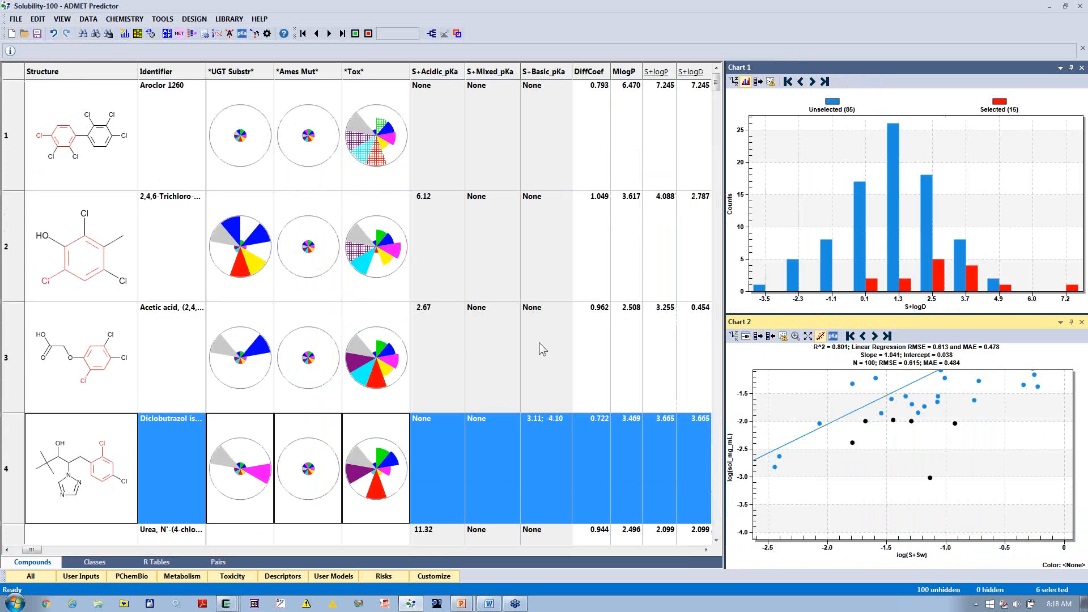
Step: Close the solubility compound set without saving the changes
{"action": "left_click", "coordinate": [15, 21]}
{"action": "left_click", "coordinate": [48, 290]}
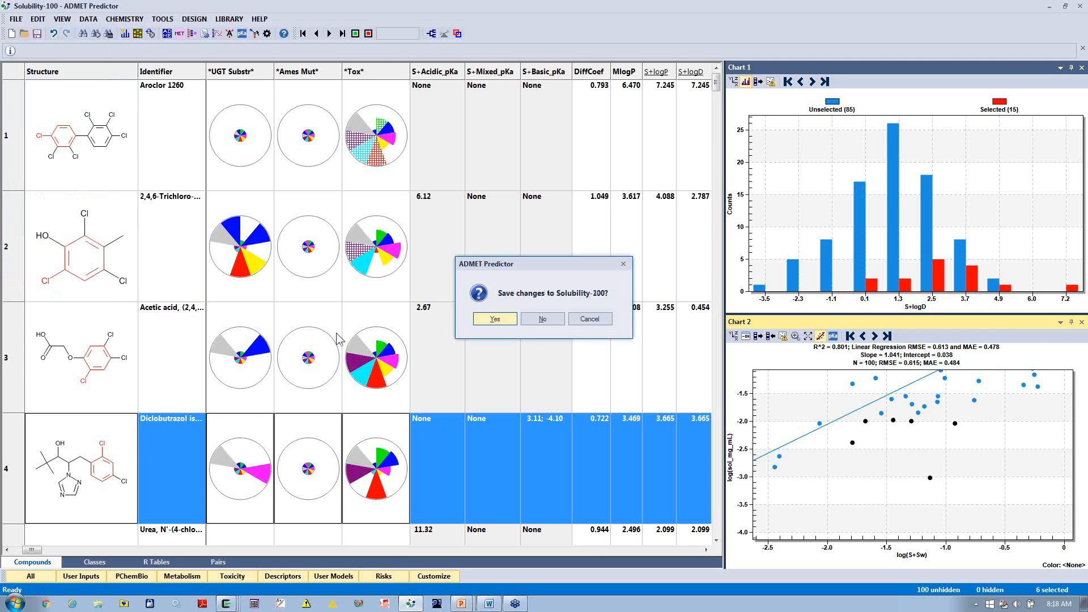
{"action": "left_click", "coordinate": [563, 321]}
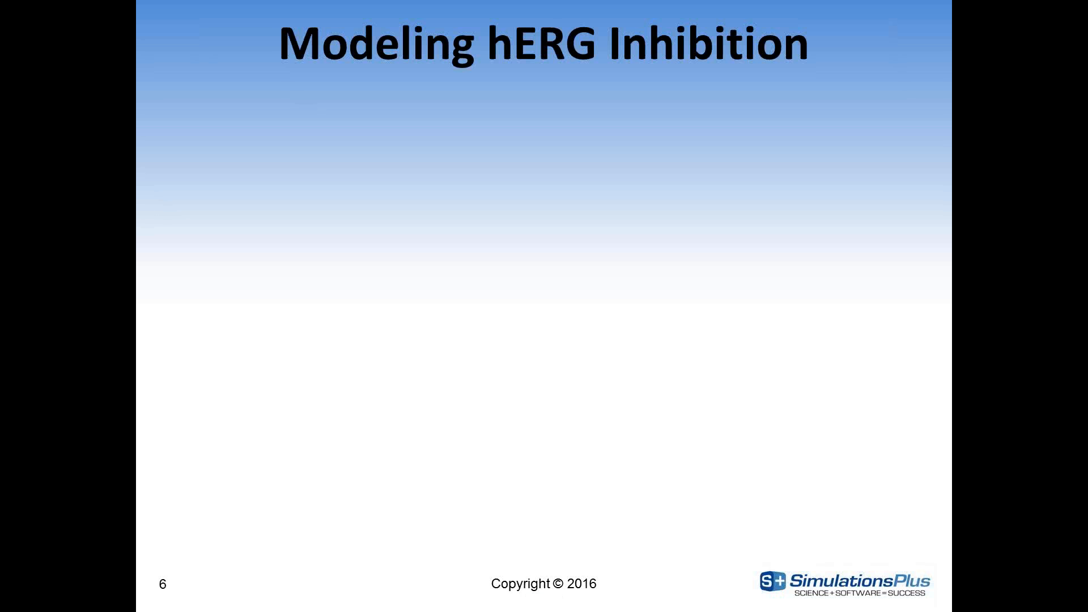
{"action": "scroll", "coordinate": [297, 267], "scroll_direction": "down", "scroll_amount": 2}
{"action": "scroll", "coordinate": [297, 268], "scroll_direction": "up", "scroll_amount": 1}
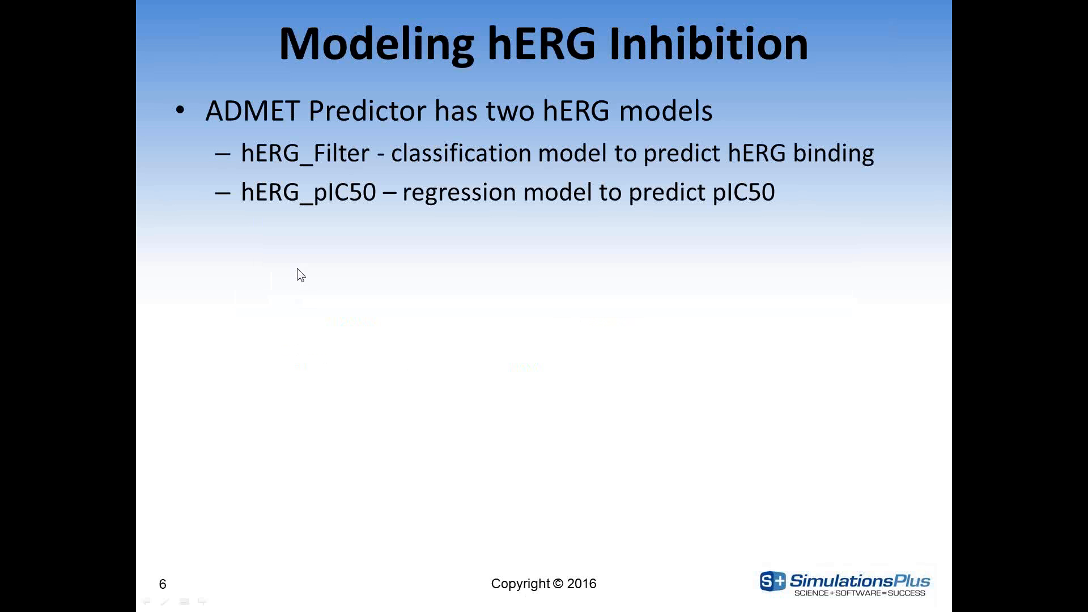
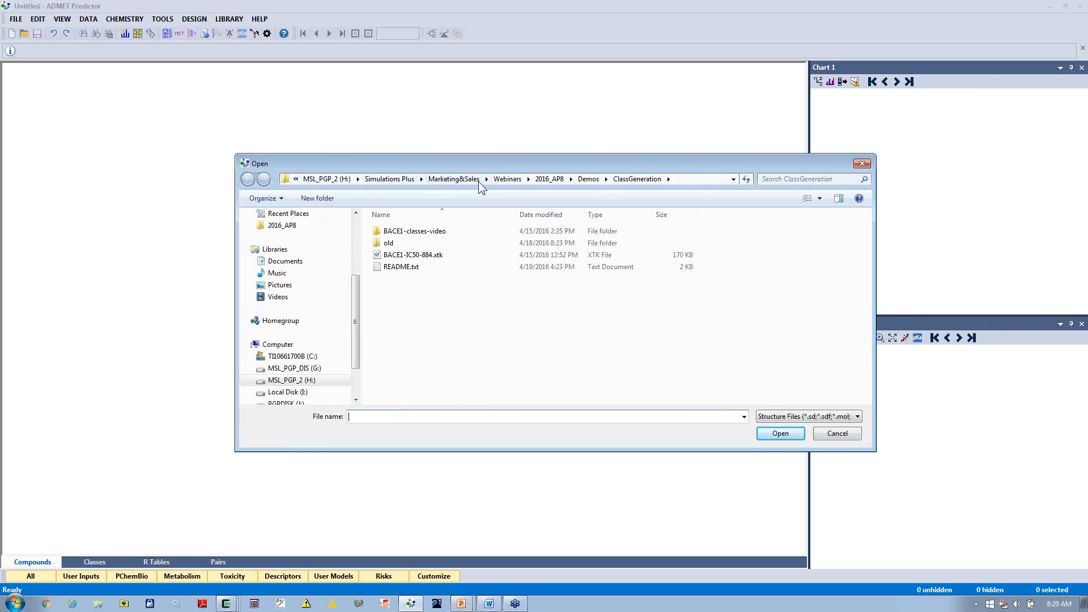
Step: Open train-nonblockers.smi from the hERG demo folder, using Smiles as the SMILES field and ID as the compound identifier
{"action": "left_click", "coordinate": [589, 180]}
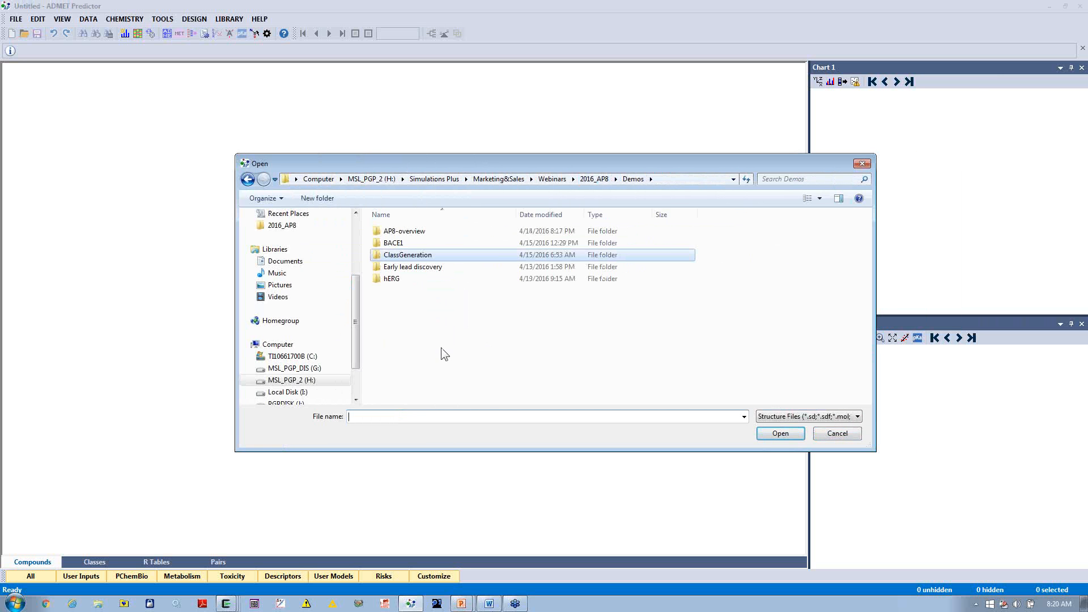
{"action": "double_click", "coordinate": [404, 279]}
{"action": "left_click", "coordinate": [422, 256]}
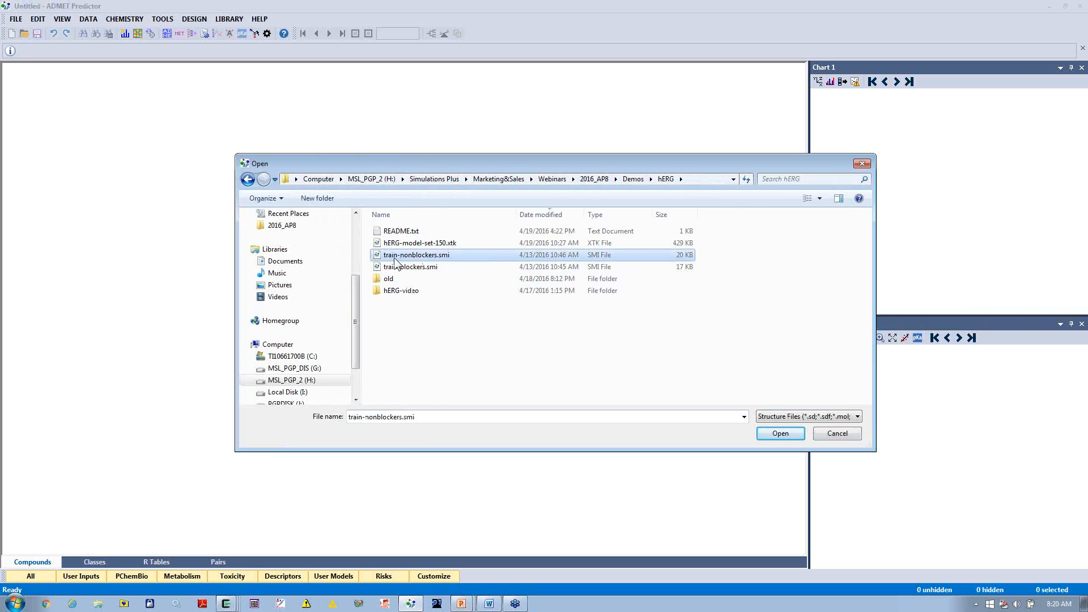
{"action": "double_click", "coordinate": [425, 261]}
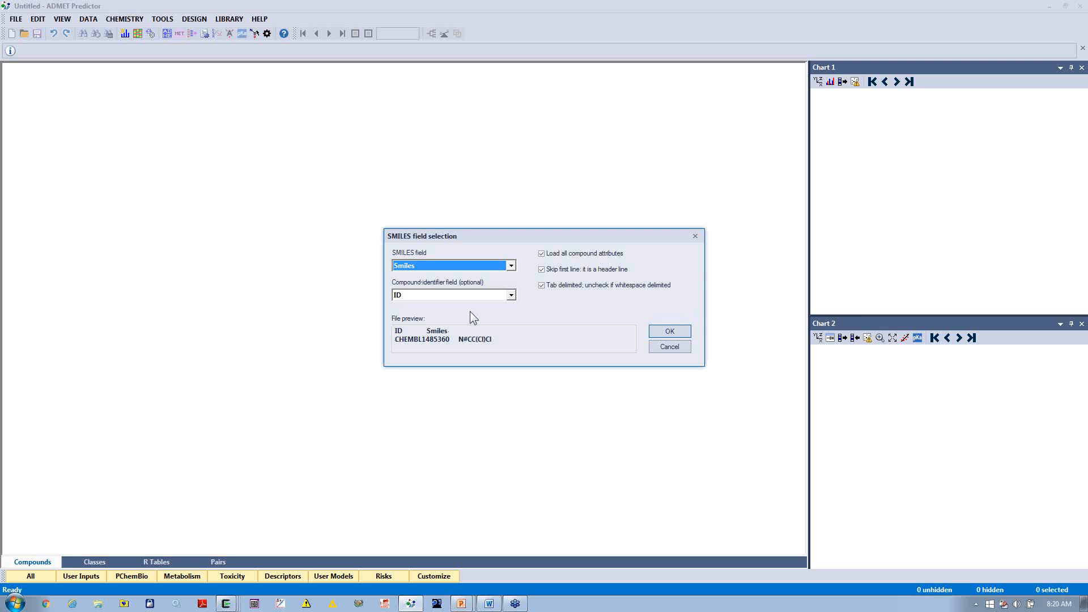
{"action": "left_click", "coordinate": [663, 335]}
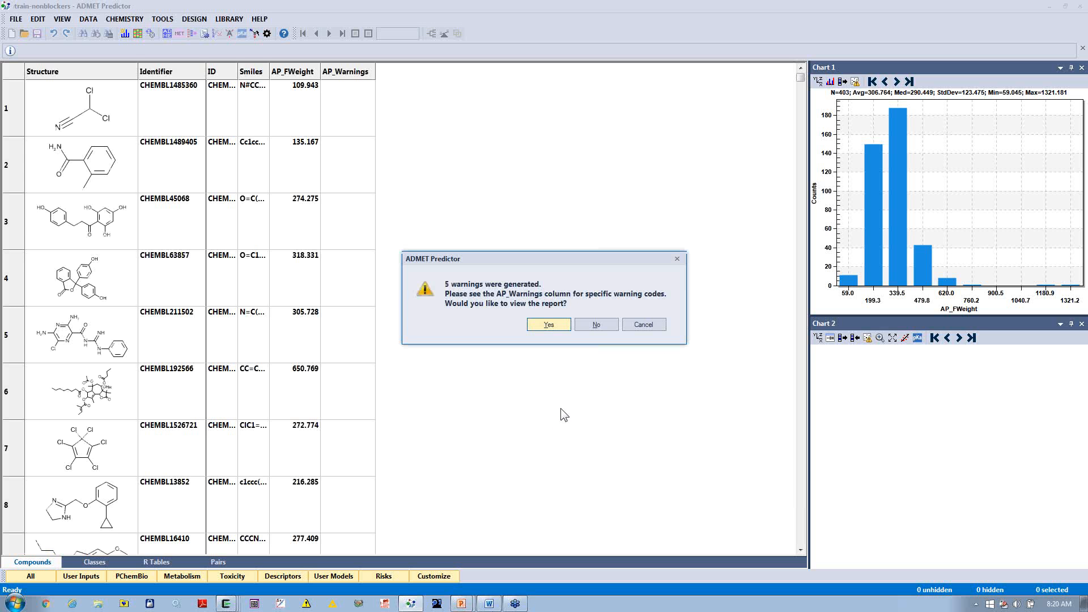
Step: Review the structure warnings report for bad valence states and non-organic atoms, and close it
{"action": "left_click", "coordinate": [549, 327]}
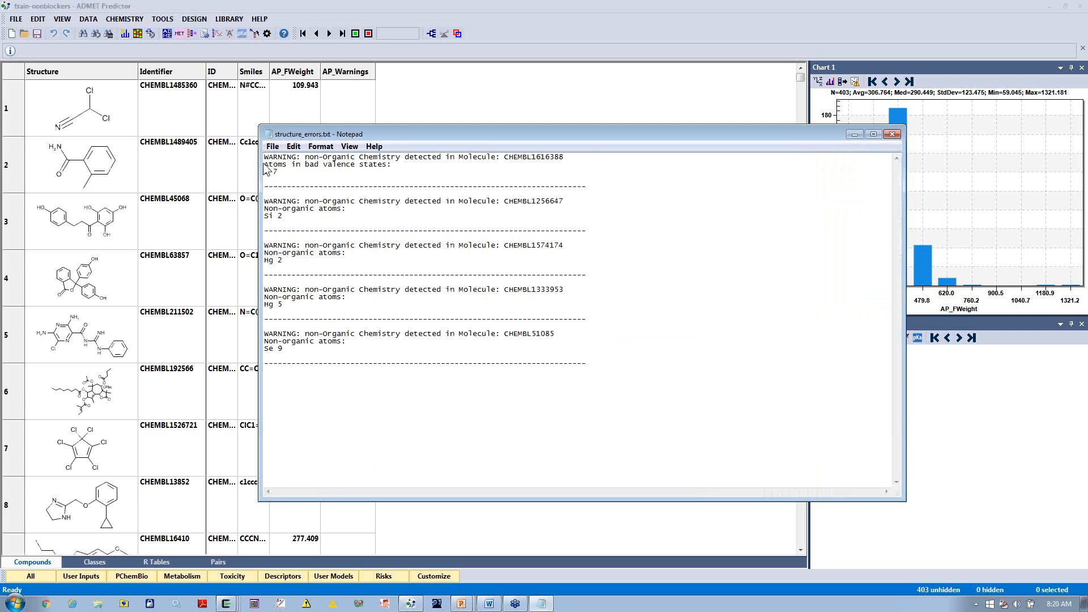
{"action": "left_click_drag", "start_coordinate": [265, 171], "coordinate": [278, 172]}
{"action": "left_click", "coordinate": [304, 164]}
{"action": "left_click_drag", "start_coordinate": [311, 164], "coordinate": [392, 165]}
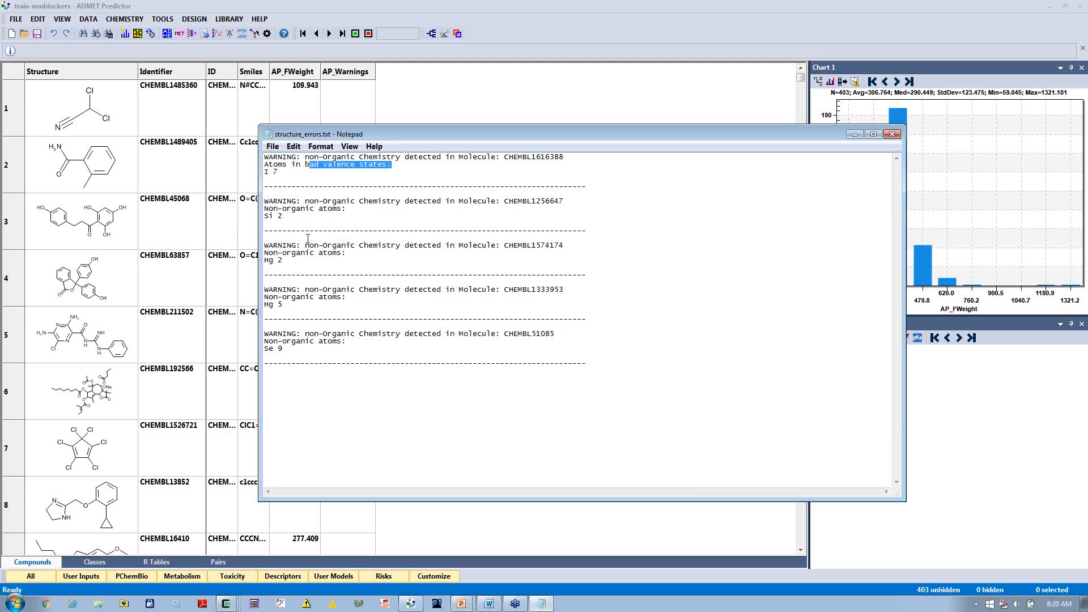
{"action": "left_click_drag", "start_coordinate": [265, 201], "coordinate": [300, 365]}
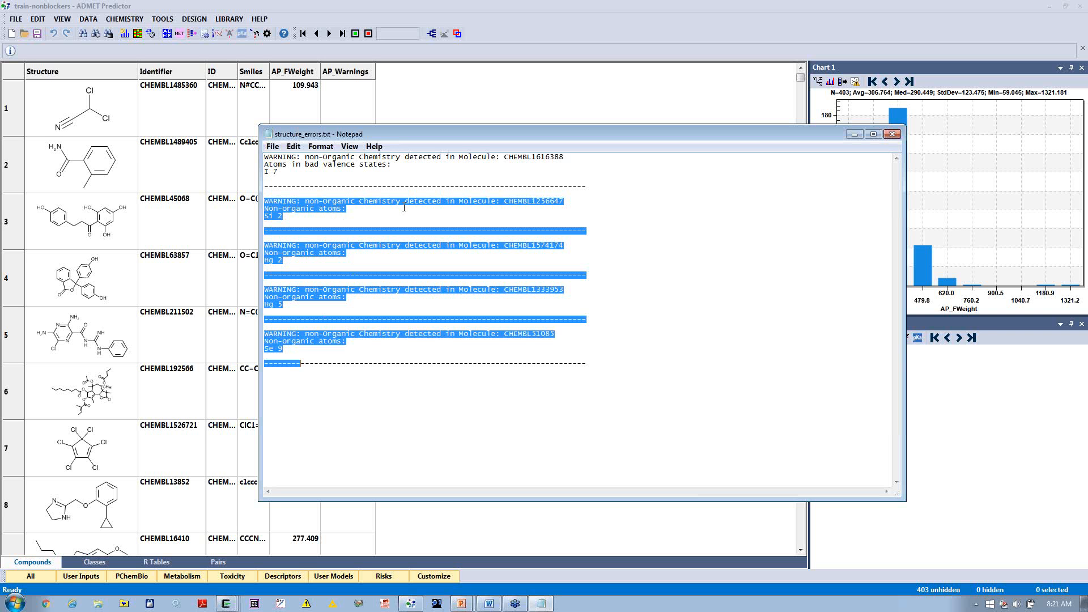
{"action": "left_click", "coordinate": [893, 133]}
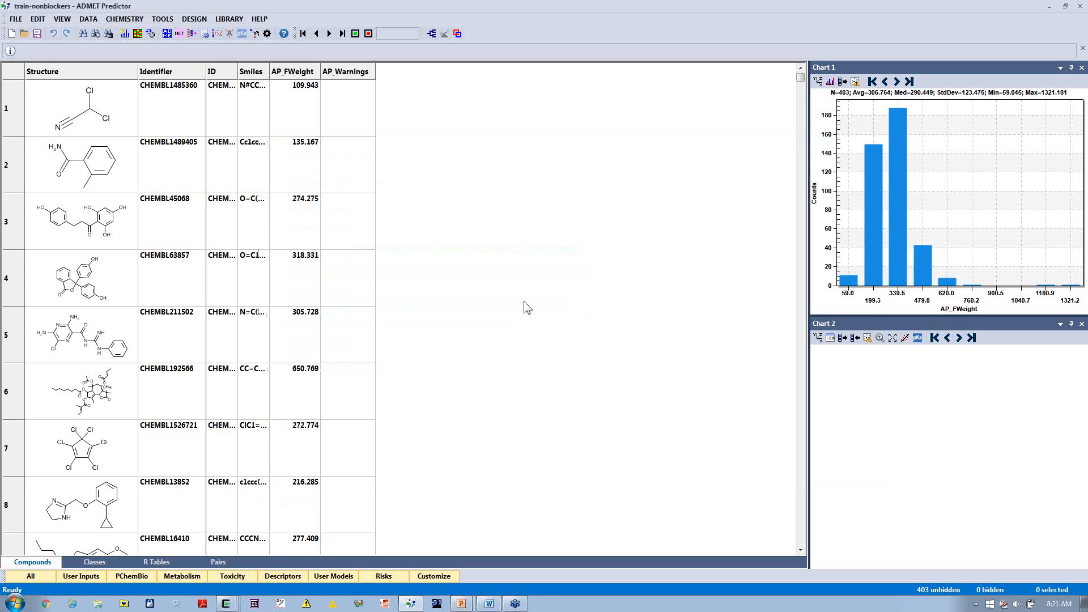
Step: Sort the compounds by AP_Warnings and delete the five rows that carry a warning
{"action": "left_click", "coordinate": [366, 74]}
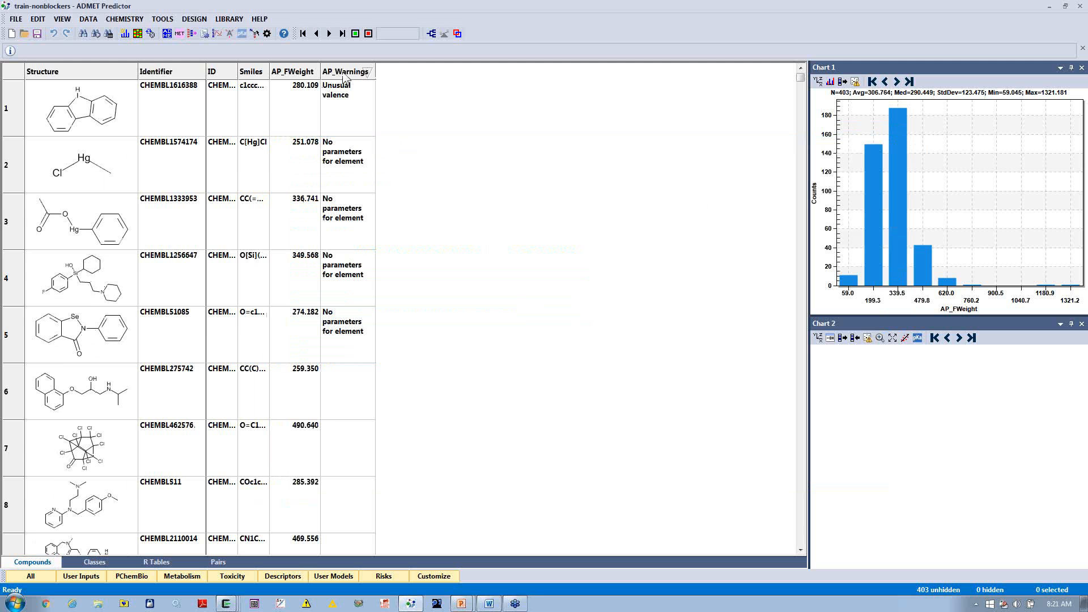
{"action": "left_click_drag", "start_coordinate": [5, 136], "coordinate": [73, 490]}
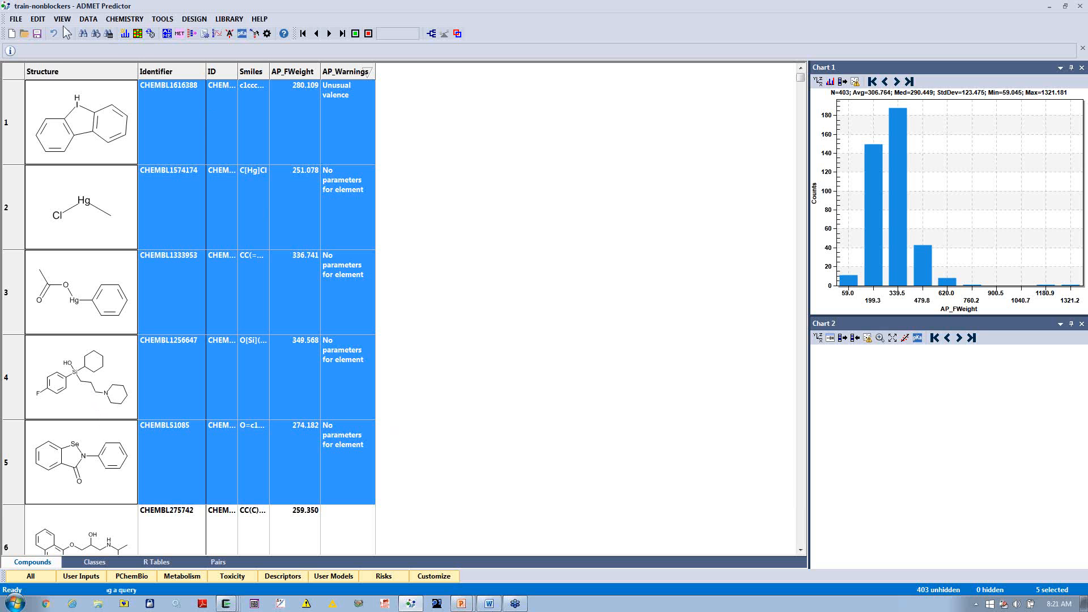
{"action": "left_click", "coordinate": [37, 19]}
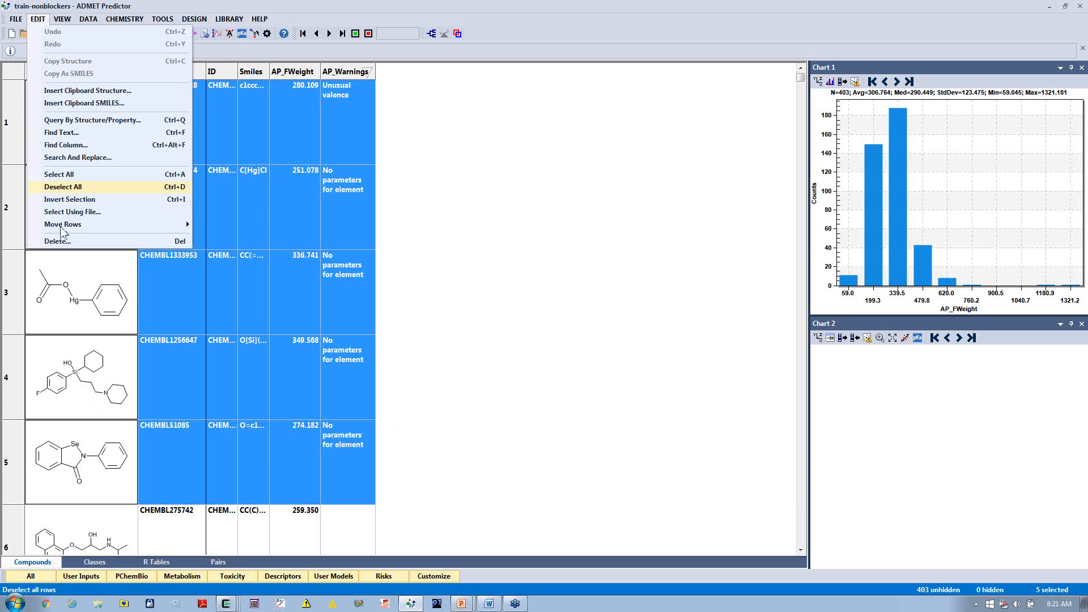
{"action": "left_click", "coordinate": [63, 246]}
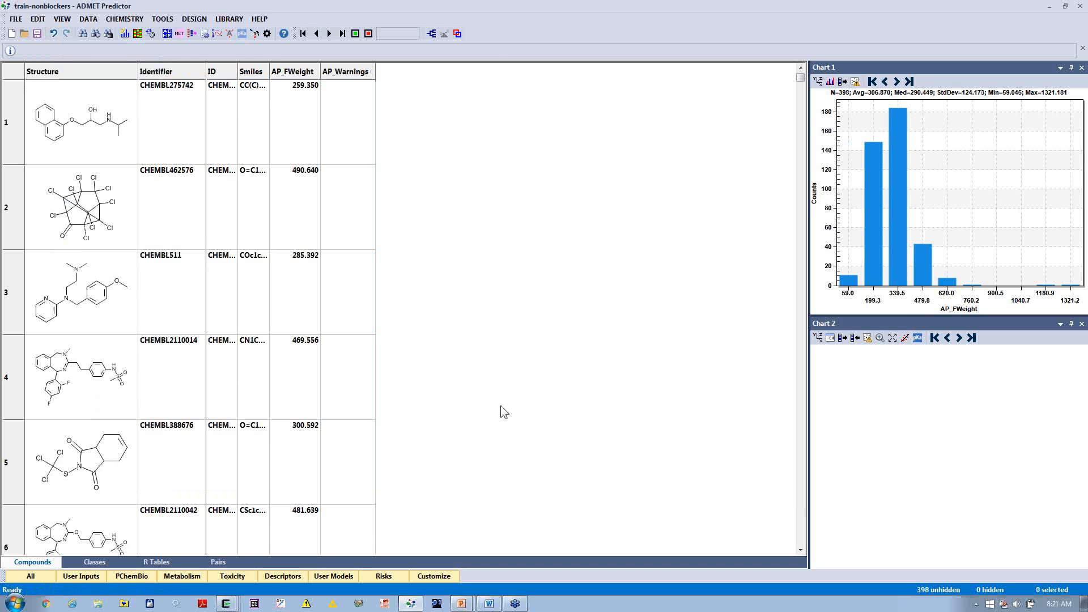
Step: Add a constant-value text attribute named hERG-blocker with the value No to all compounds
{"action": "left_click", "coordinate": [89, 19]}
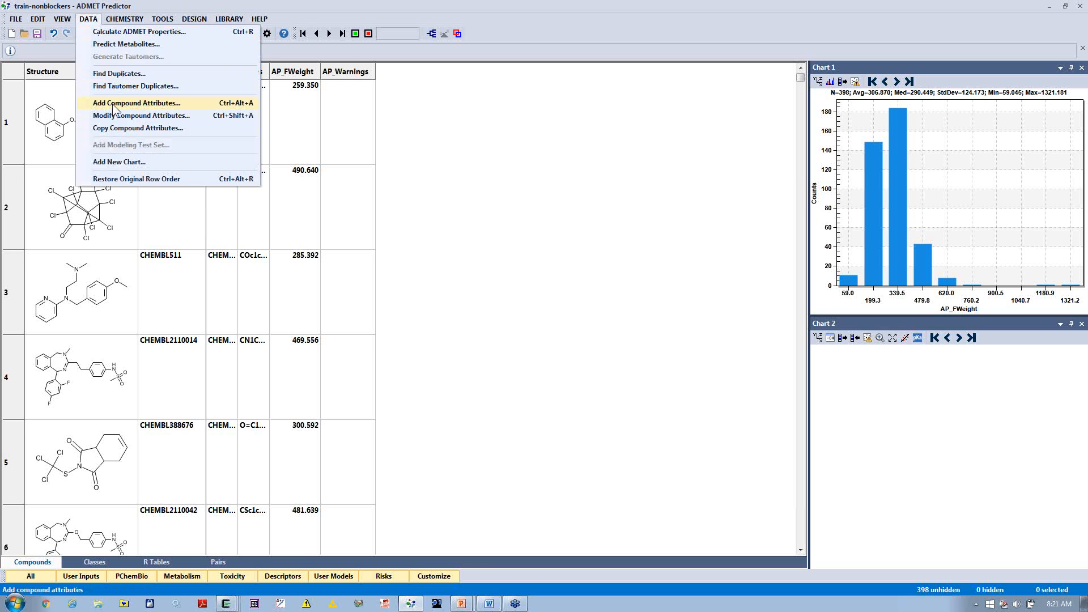
{"action": "left_click", "coordinate": [112, 103]}
{"action": "left_click", "coordinate": [491, 358]}
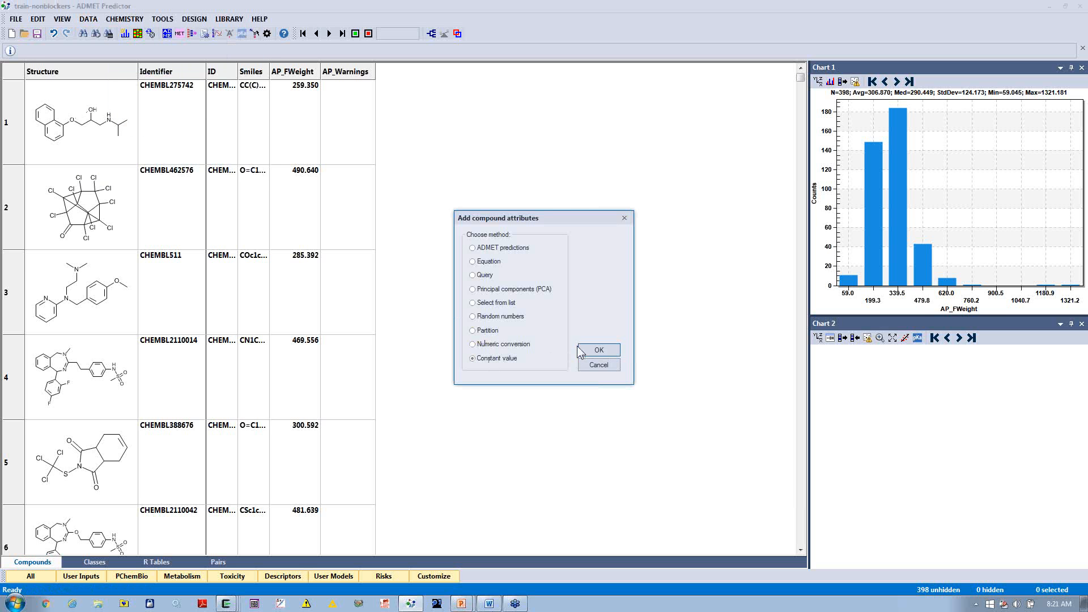
{"action": "left_click", "coordinate": [598, 350]}
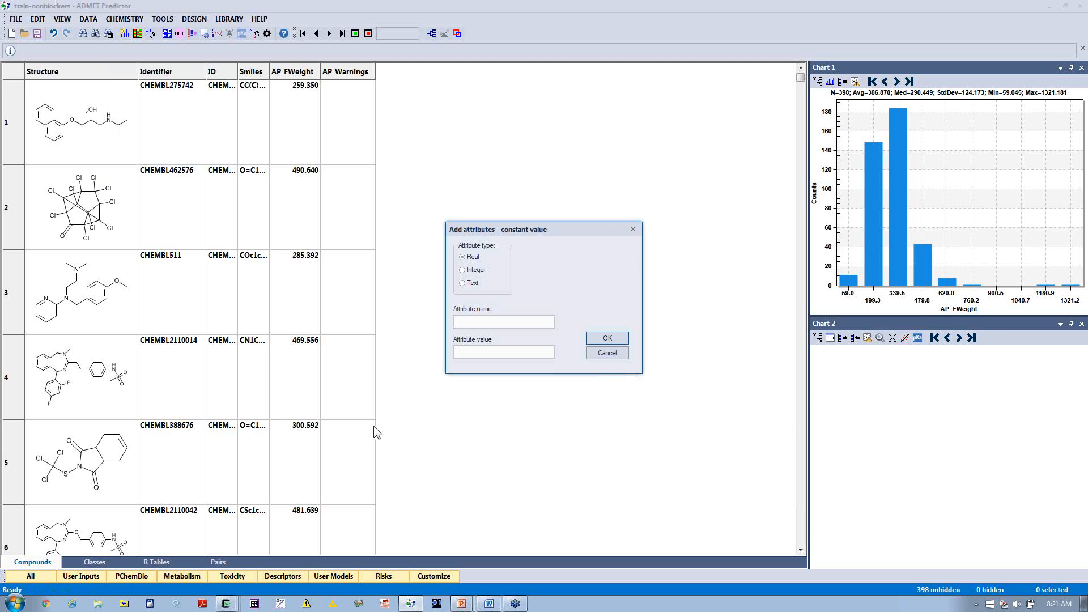
{"action": "left_click", "coordinate": [462, 283]}
{"action": "type", "text": "hERG-"}
{"action": "type", "text": "blocker"}
{"action": "type", "text": "No"}
{"action": "left_click", "coordinate": [607, 338]}
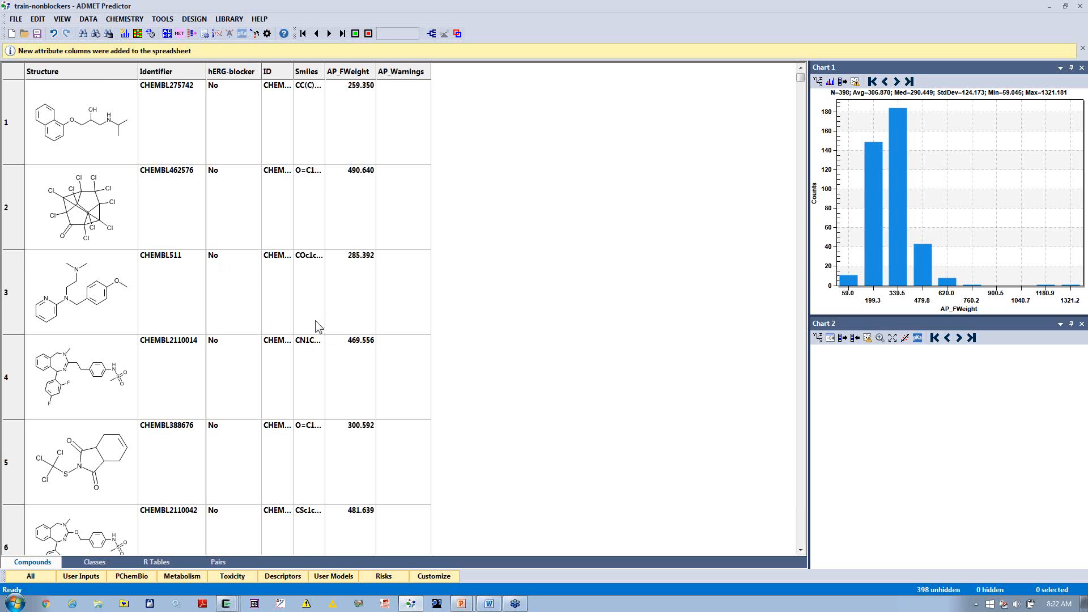
Step: Import the compound structures from train-blockers.smi into the set, using SMILES as the structure field and ID as the identifier
{"action": "left_click", "coordinate": [15, 19]}
{"action": "mouse_move", "coordinate": [36, 86]}
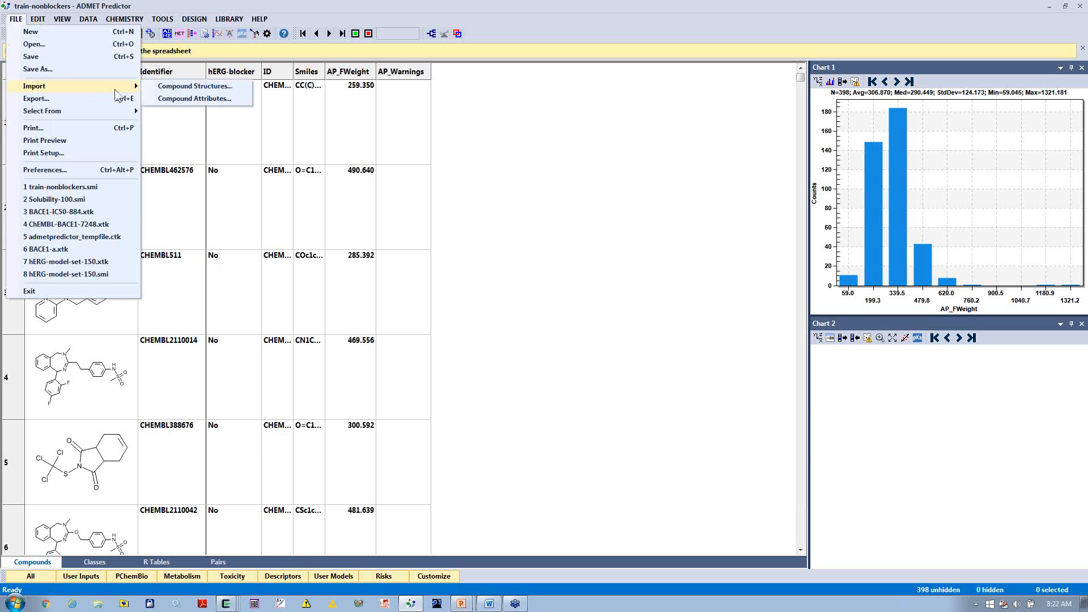
{"action": "left_click", "coordinate": [175, 85]}
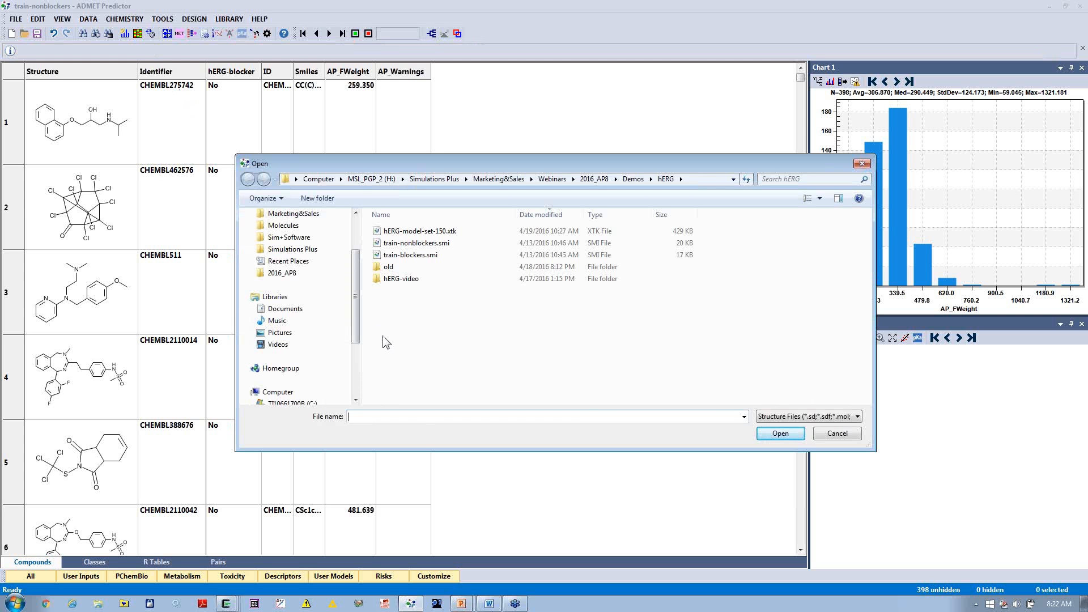
{"action": "double_click", "coordinate": [421, 258]}
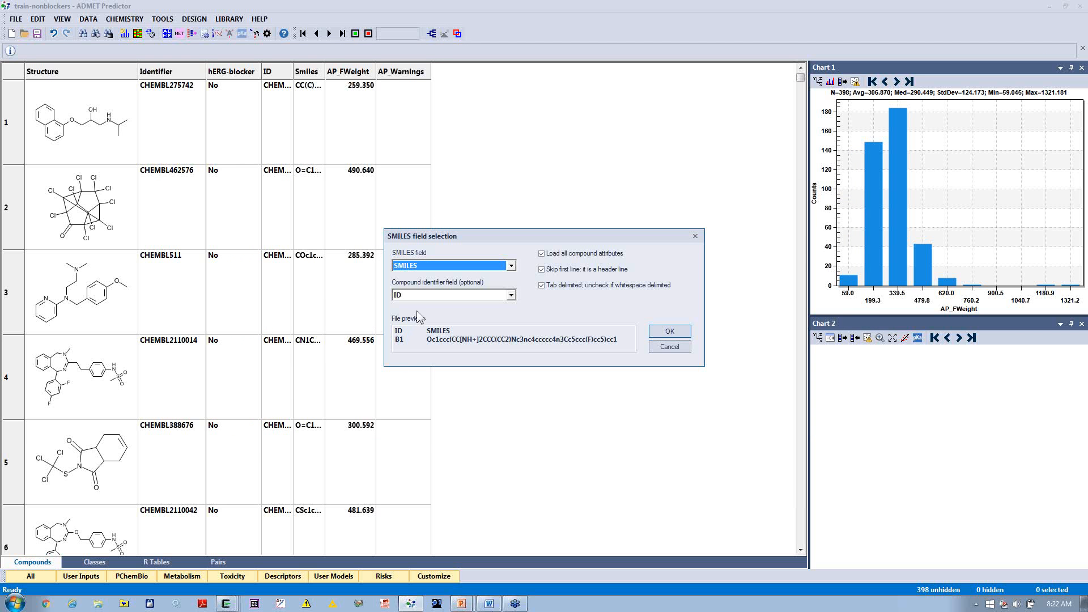
{"action": "left_click", "coordinate": [664, 333]}
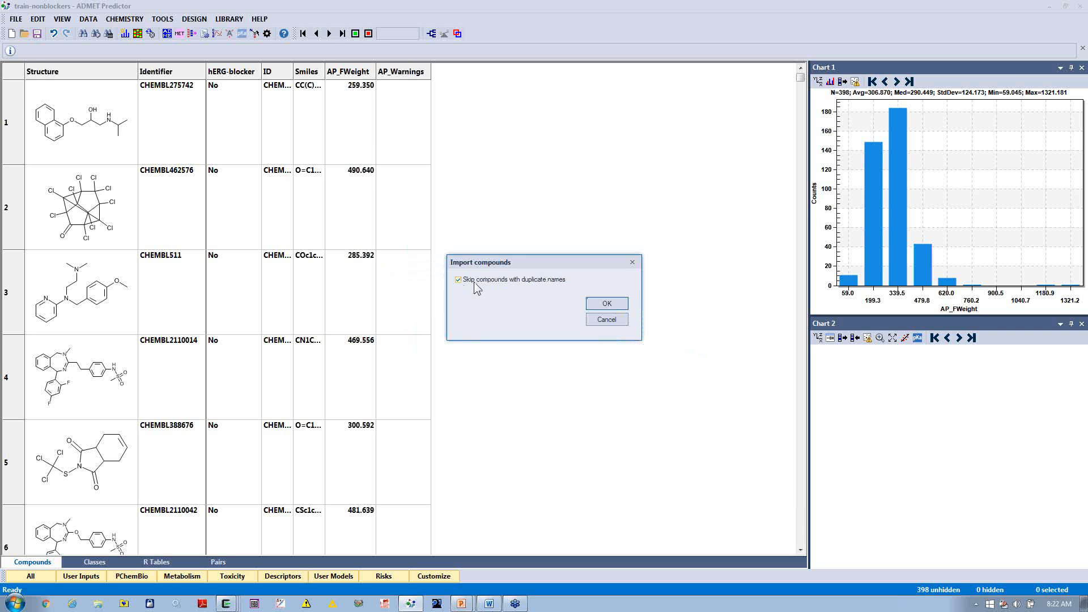
{"action": "left_click", "coordinate": [522, 280]}
{"action": "left_click", "coordinate": [605, 304]}
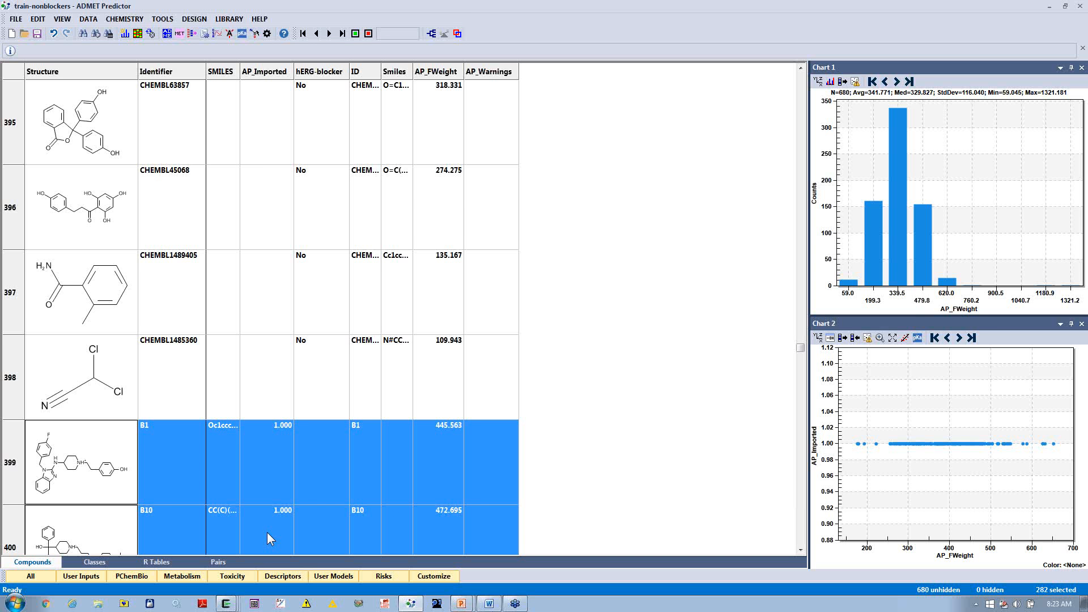
Step: Set the constant text attribute hERG-blocker to Yes for the selected imported rows only
{"action": "left_click", "coordinate": [94, 23]}
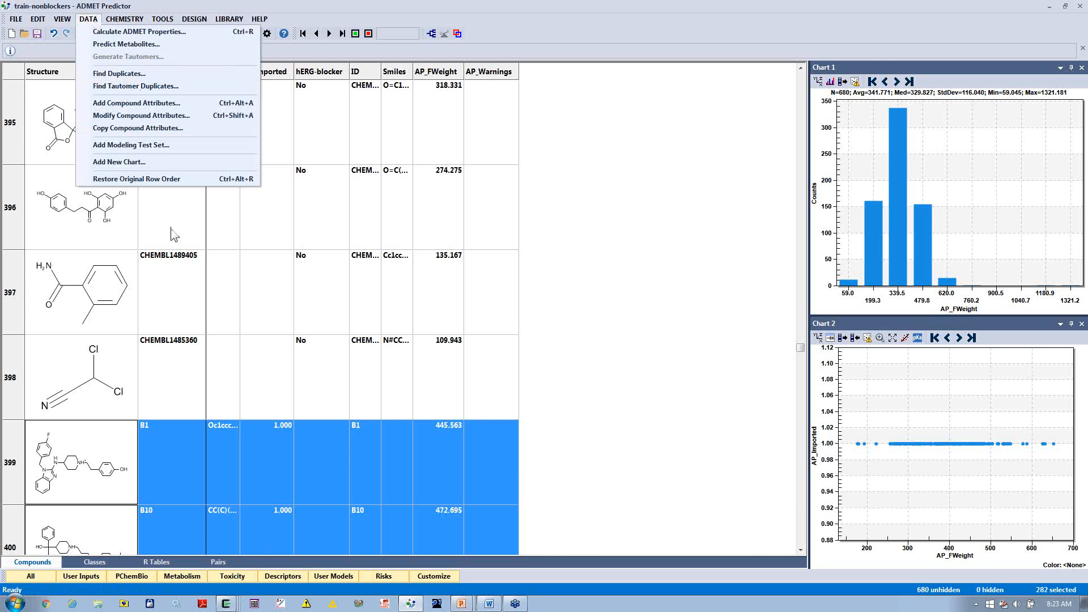
{"action": "left_click", "coordinate": [127, 107]}
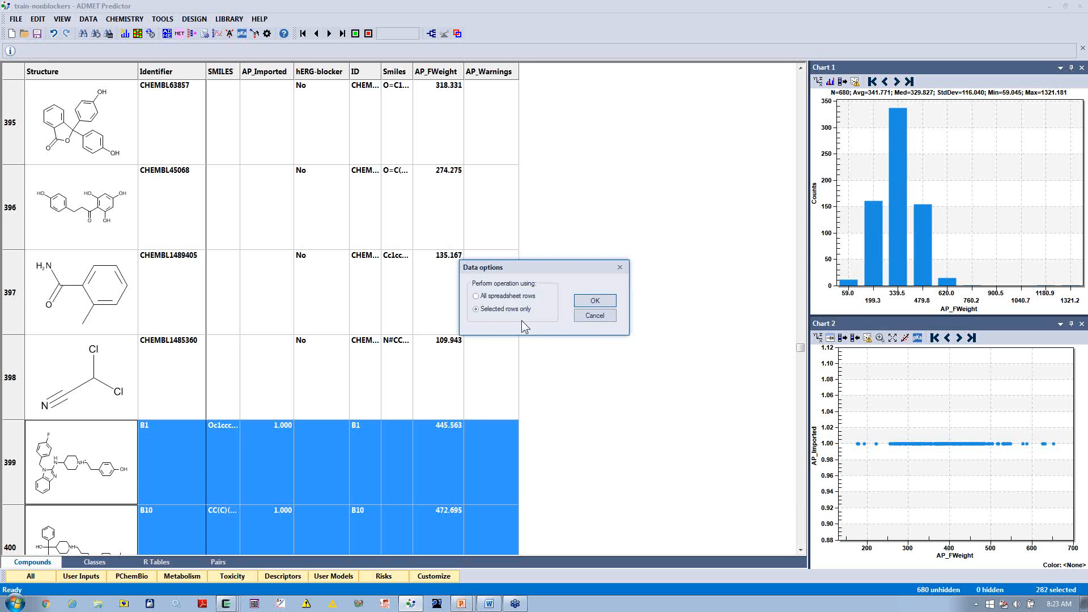
{"action": "left_click", "coordinate": [595, 300]}
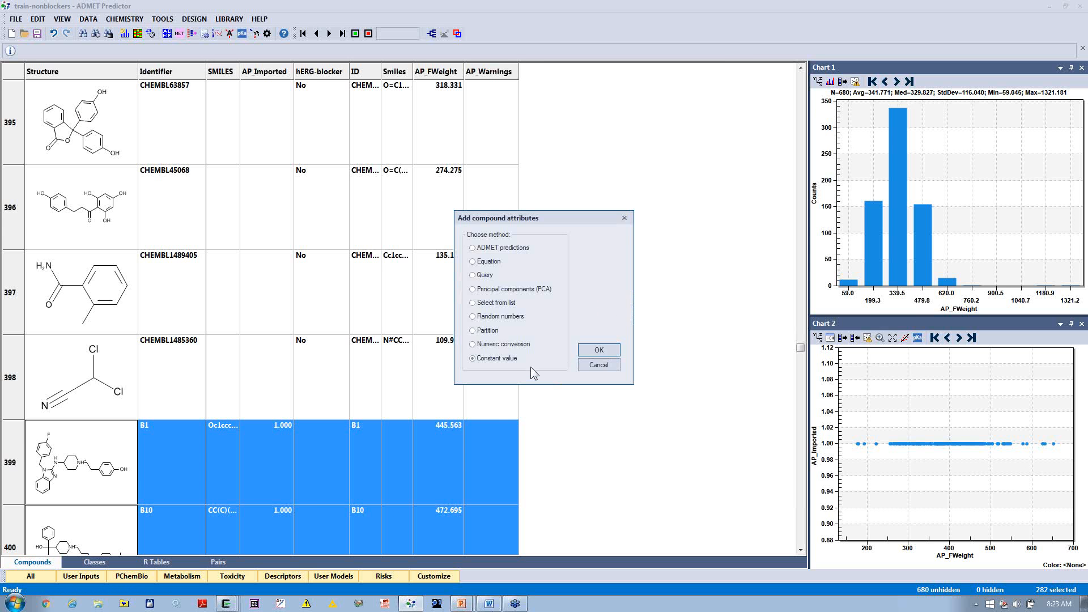
{"action": "left_click", "coordinate": [599, 349]}
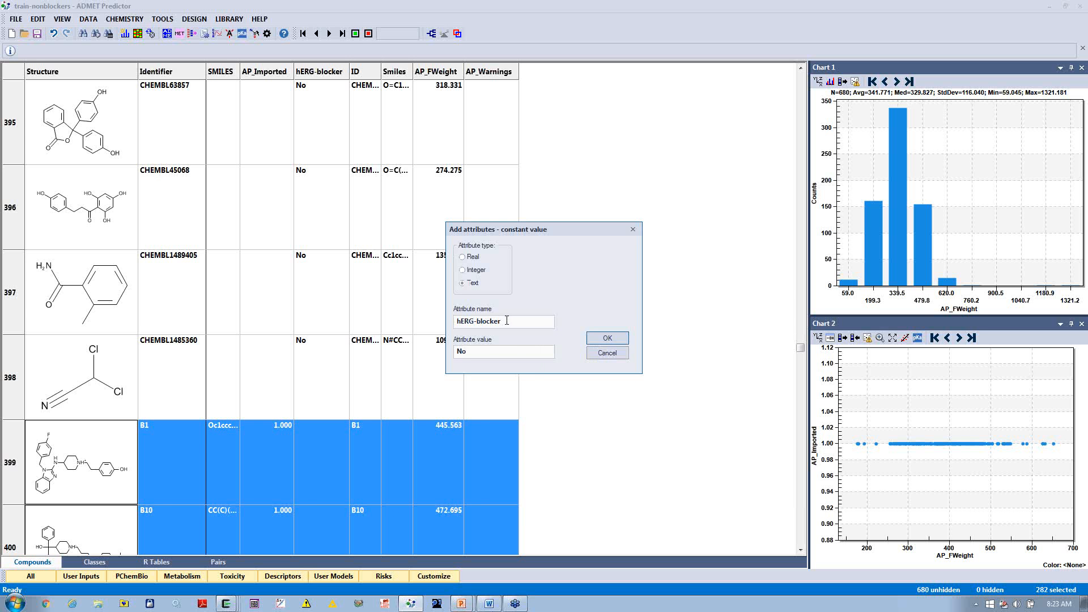
{"action": "left_click_drag", "start_coordinate": [484, 351], "coordinate": [409, 352]}
{"action": "type", "text": "Yes"}
{"action": "left_click", "coordinate": [619, 340]}
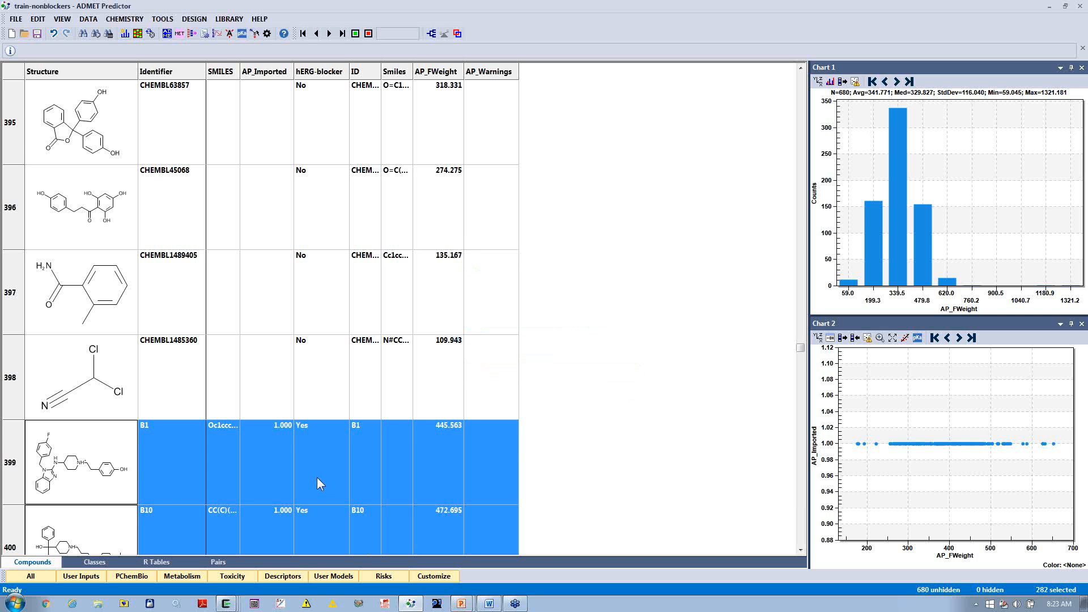
Step: Remove the SMILES, AP_Imported, ID, Smiles, AP_FWeight and AP_Warnings columns from the displayed spreadsheet
{"action": "right_click", "coordinate": [223, 76]}
{"action": "left_click", "coordinate": [274, 129]}
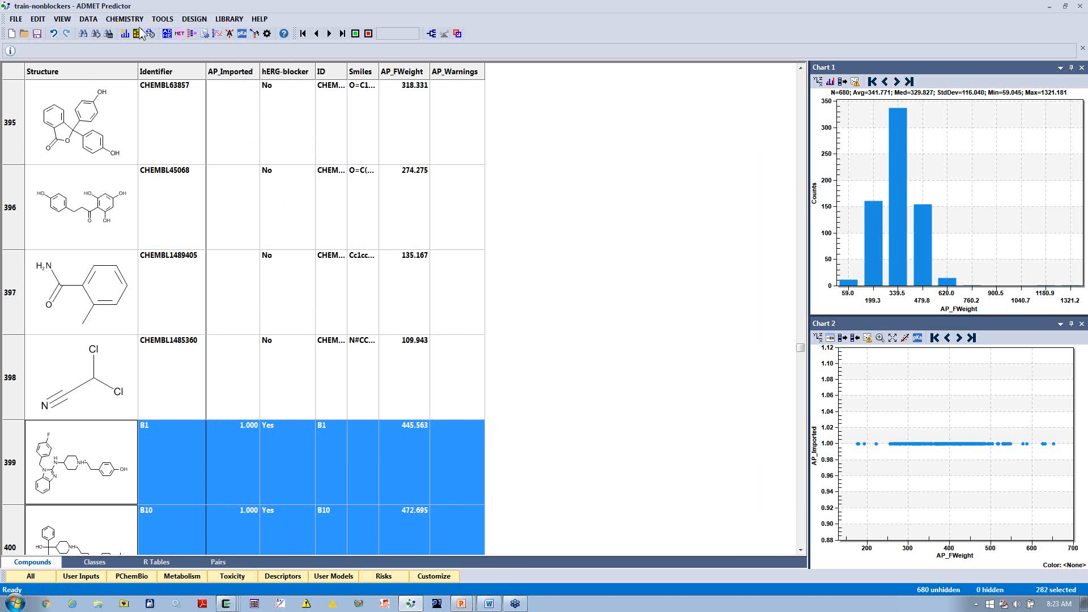
{"action": "left_click", "coordinate": [63, 19]}
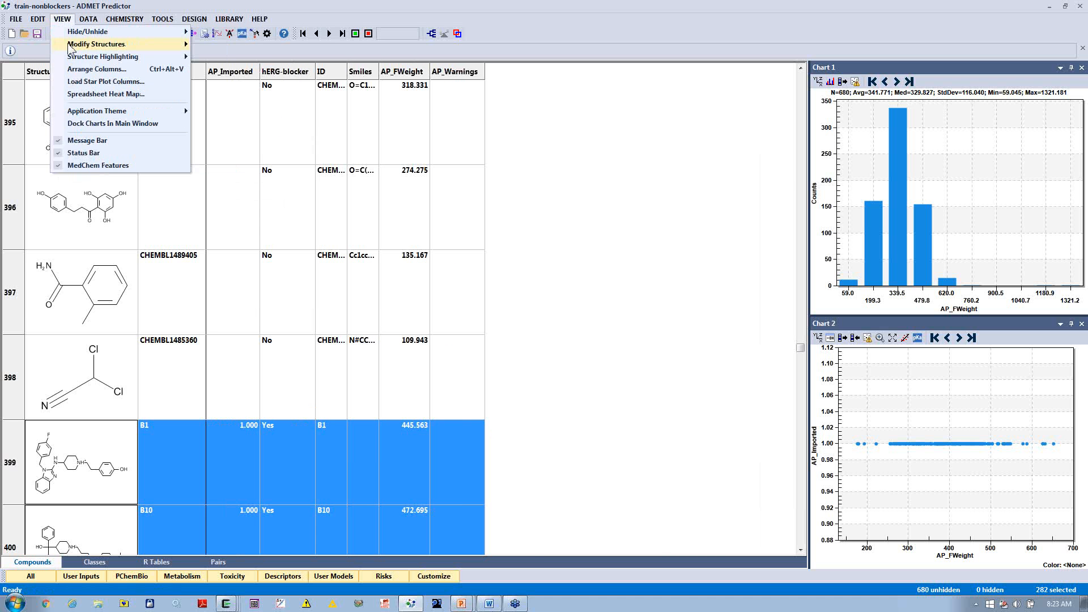
{"action": "left_click", "coordinate": [87, 71]}
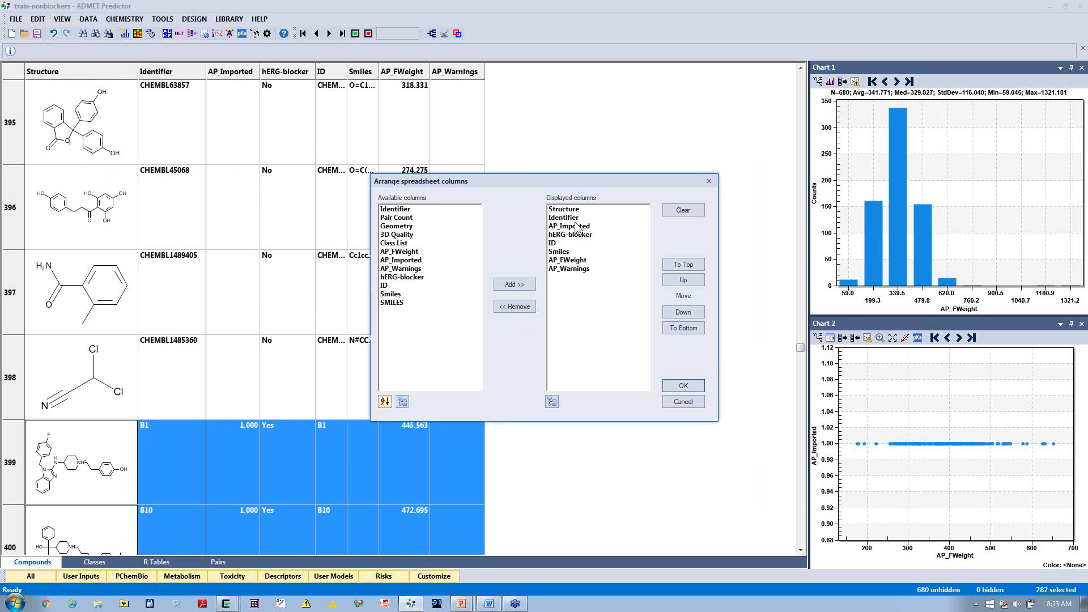
{"action": "left_click", "coordinate": [576, 227]}
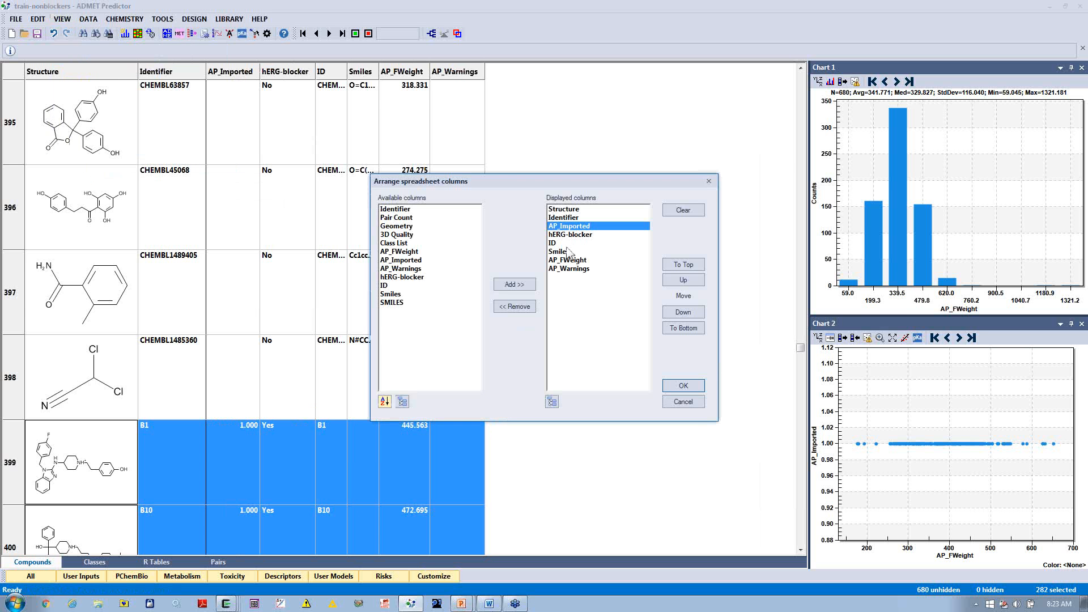
{"action": "left_click", "coordinate": [569, 272], "text": "shift"}
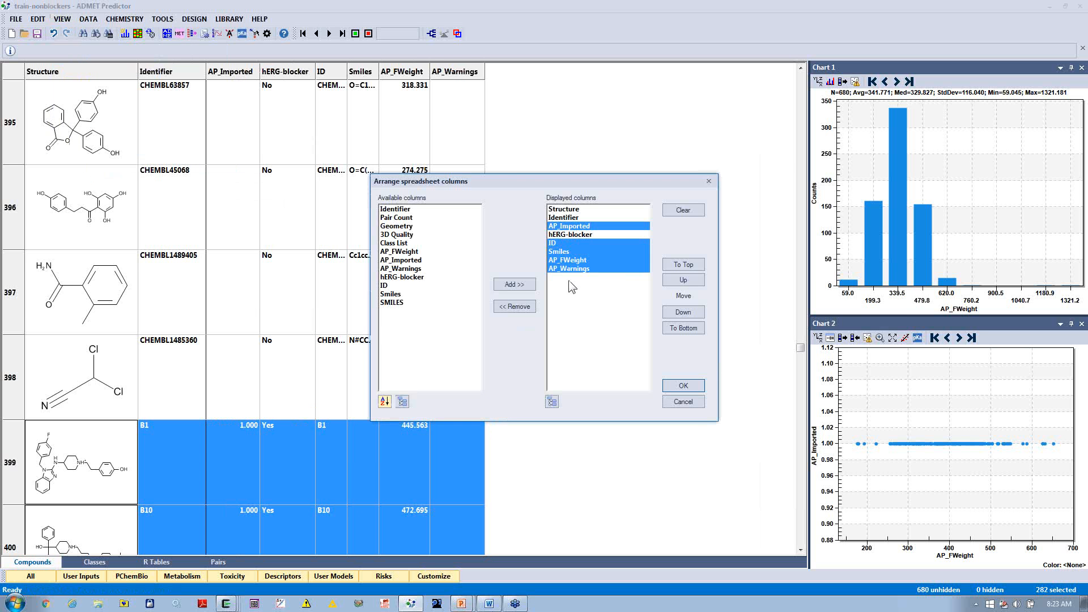
{"action": "left_click", "coordinate": [514, 306]}
{"action": "left_click", "coordinate": [681, 388]}
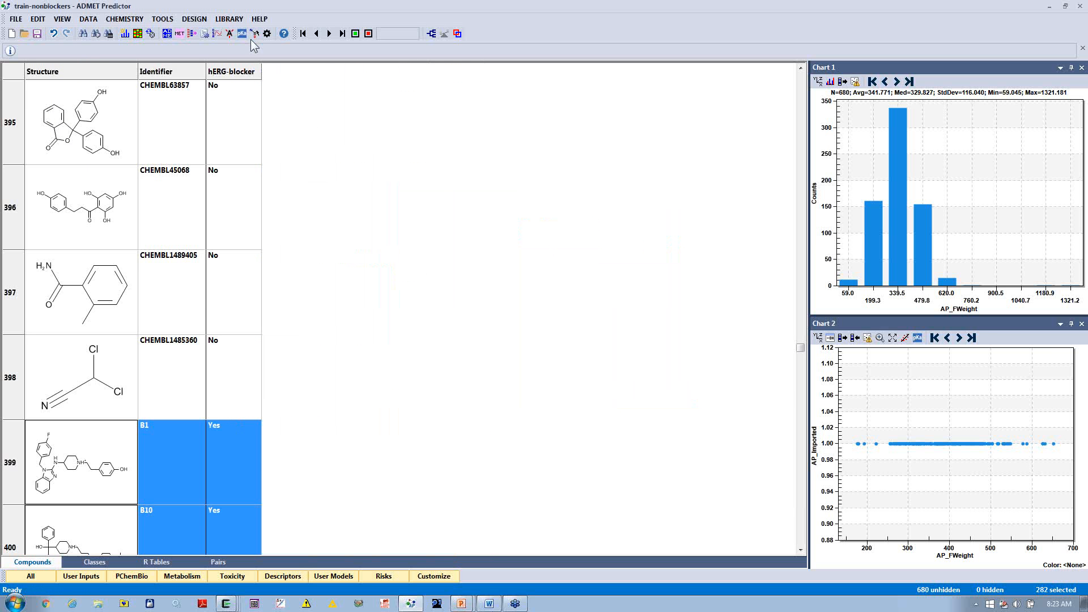
Step: Color the hERG-blocker column with a Red - Yellow - Green heat map and sort the compounds by that column
{"action": "left_click", "coordinate": [136, 32]}
{"action": "left_click", "coordinate": [453, 222]}
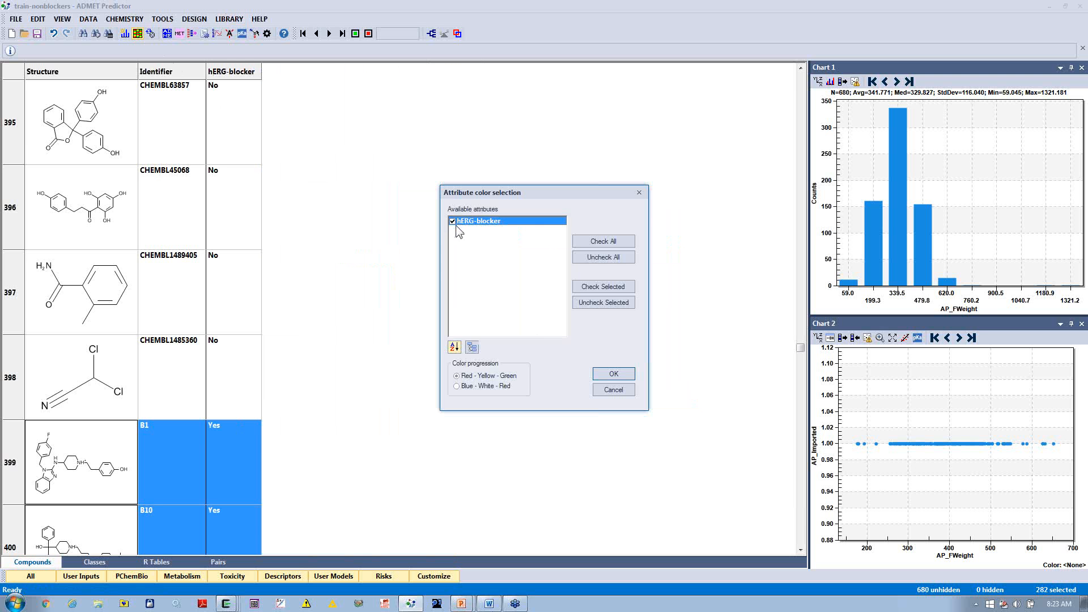
{"action": "left_click", "coordinate": [598, 372]}
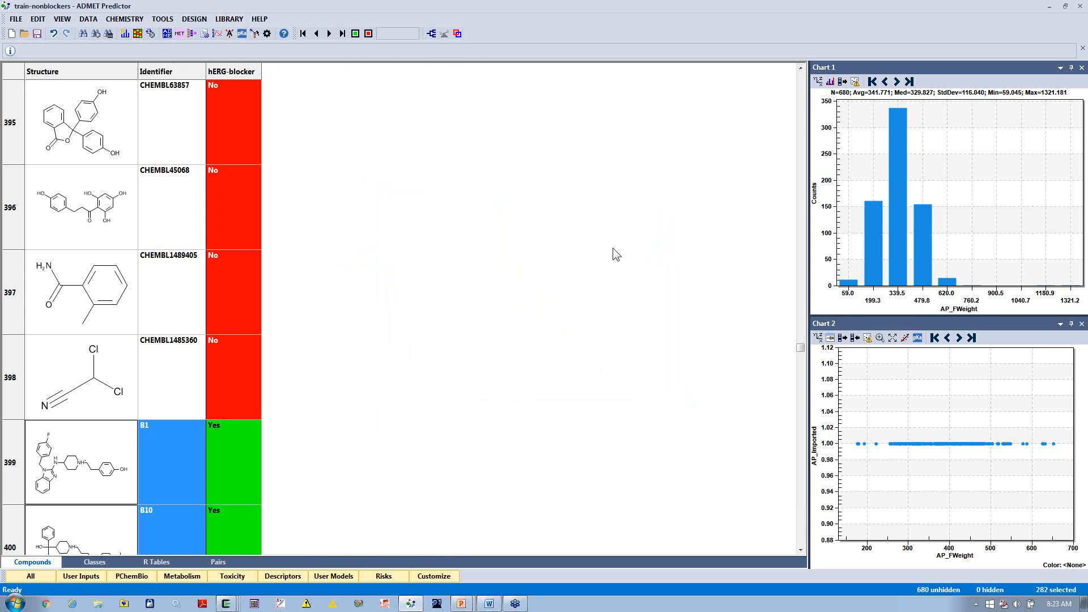
{"action": "left_click_drag", "start_coordinate": [801, 349], "coordinate": [237, 73]}
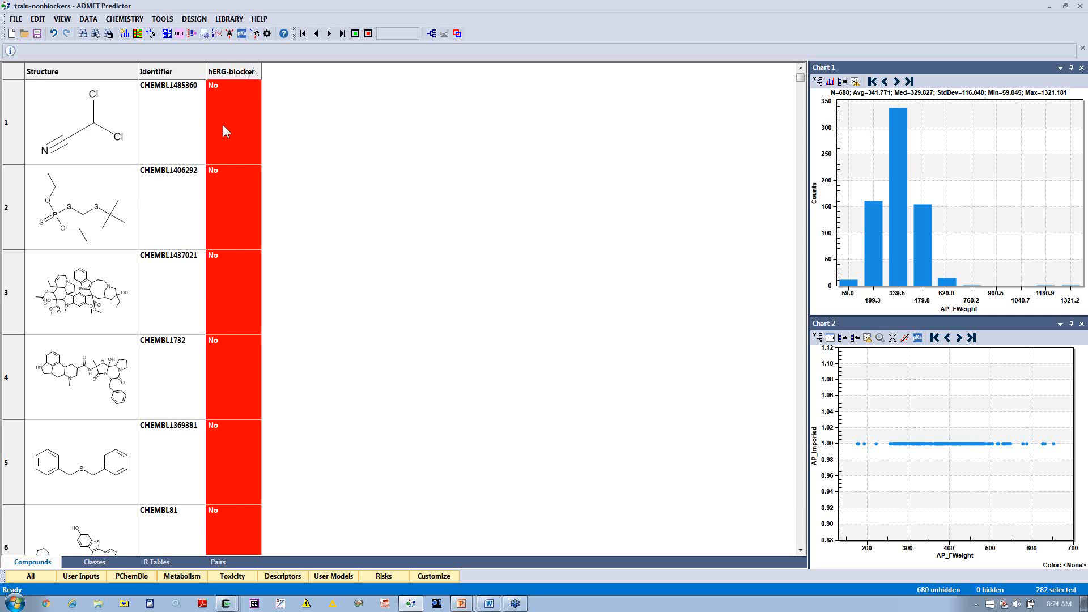
Step: Set the hERG-blocker column's direction to Descending and re-sort the compounds by that column in both orders
{"action": "right_click", "coordinate": [235, 70]}
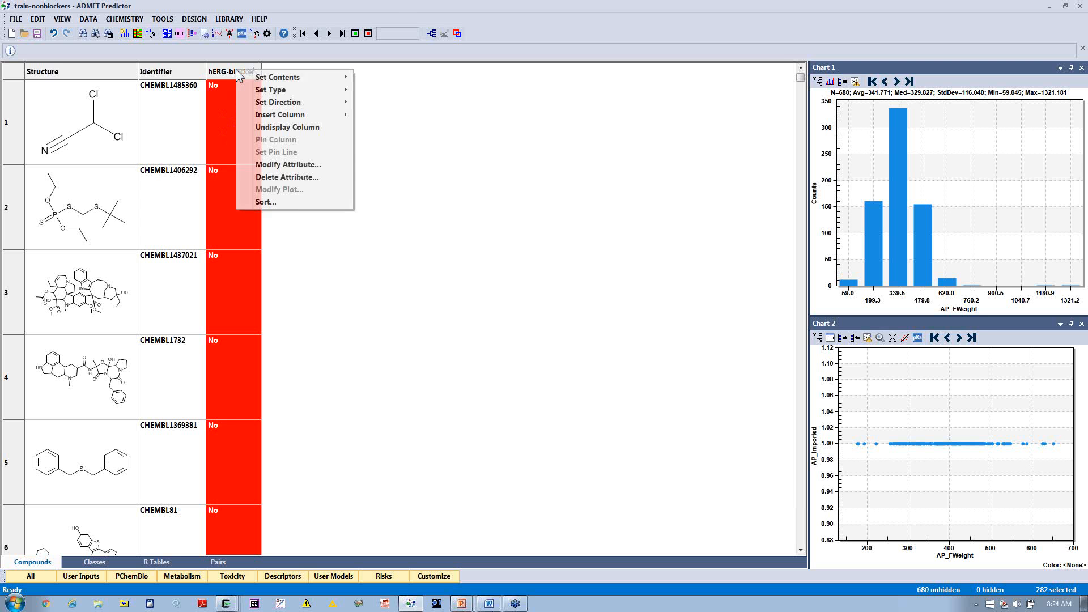
{"action": "mouse_move", "coordinate": [249, 104]}
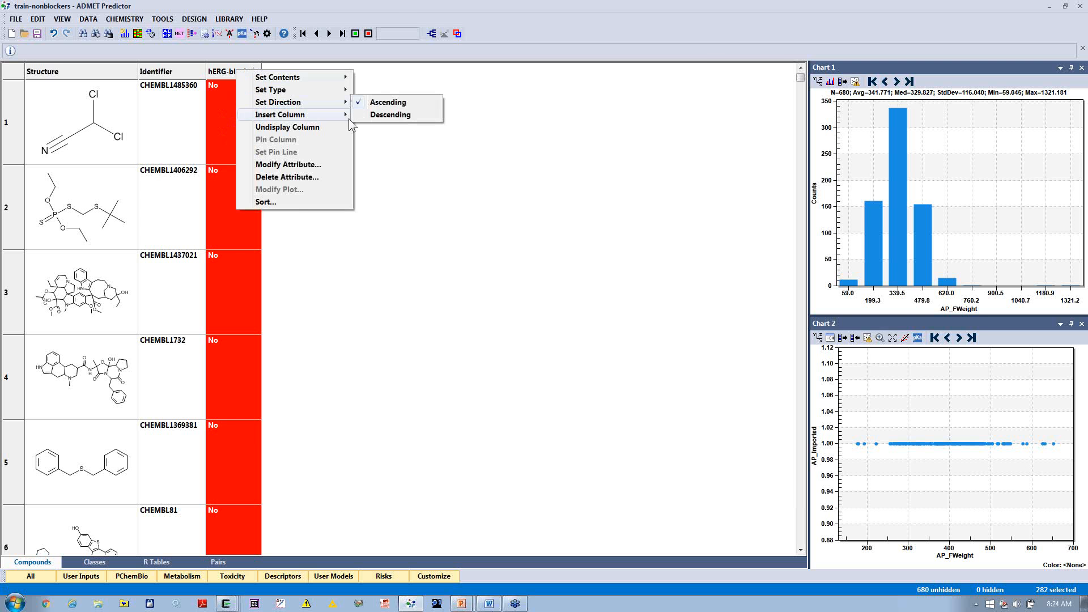
{"action": "left_click", "coordinate": [388, 115]}
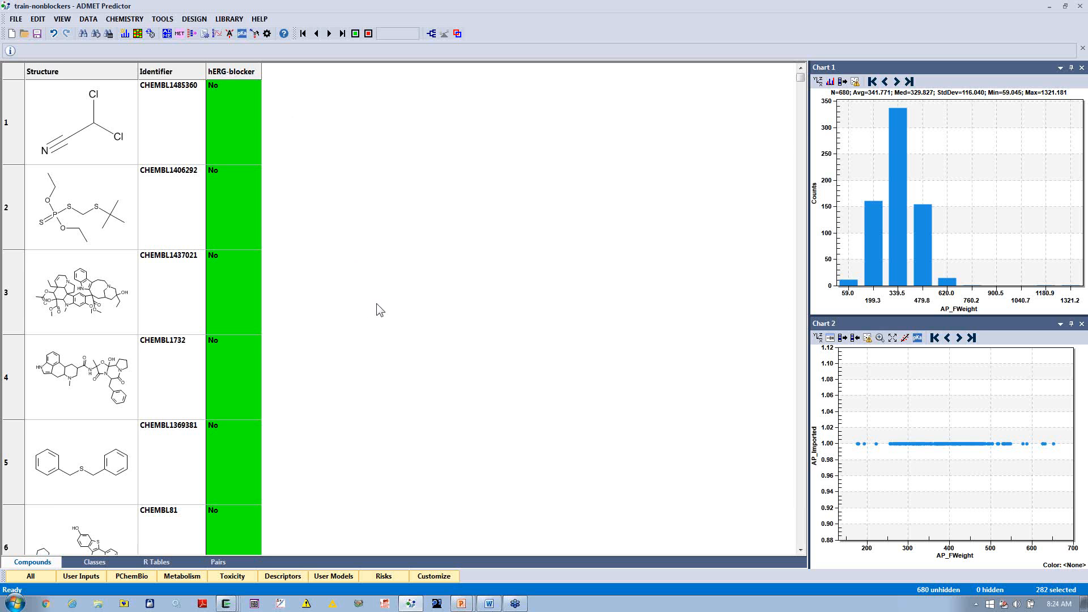
{"action": "left_click", "coordinate": [244, 72]}
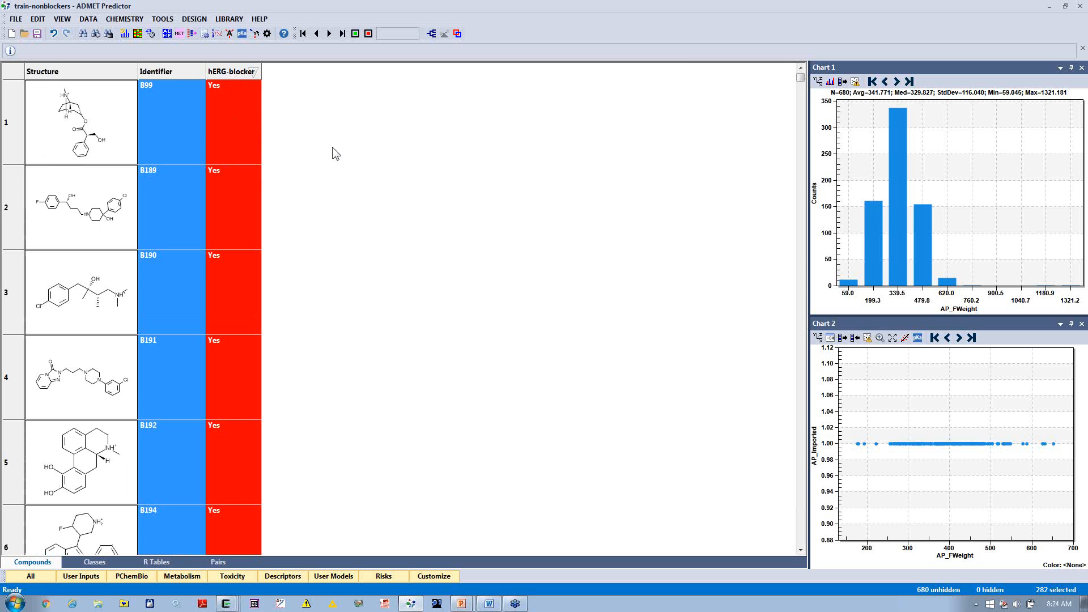
{"action": "scroll", "coordinate": [446, 320], "scroll_direction": "down", "scroll_amount": 2}
{"action": "scroll", "coordinate": [447, 321], "scroll_direction": "up", "scroll_amount": 1}
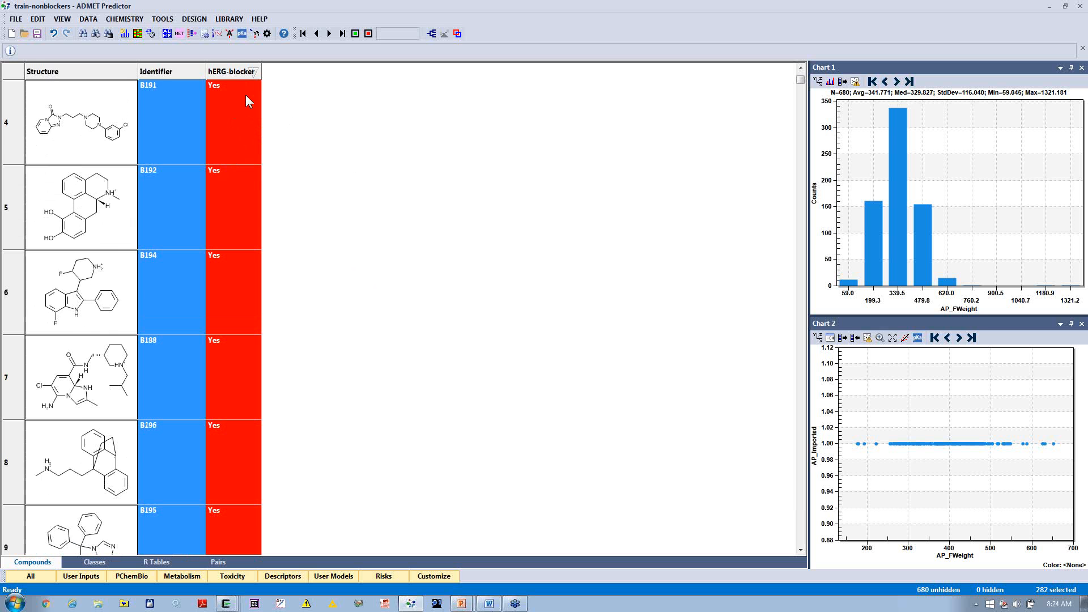
{"action": "left_click", "coordinate": [238, 72]}
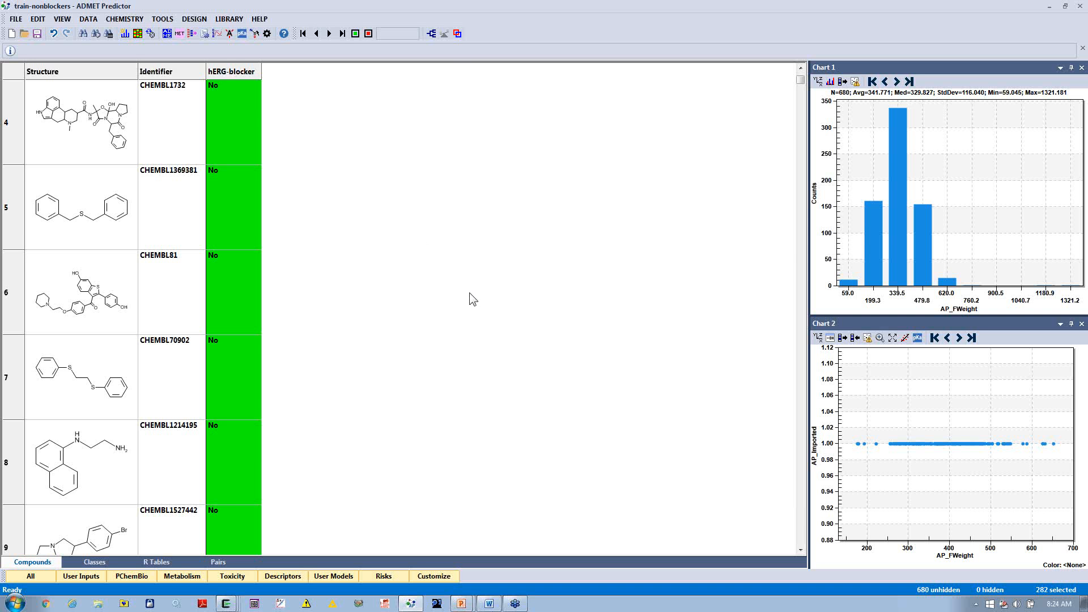
Step: Standardize the functional groups of the compounds in all spreadsheet rows
{"action": "left_click", "coordinate": [130, 19]}
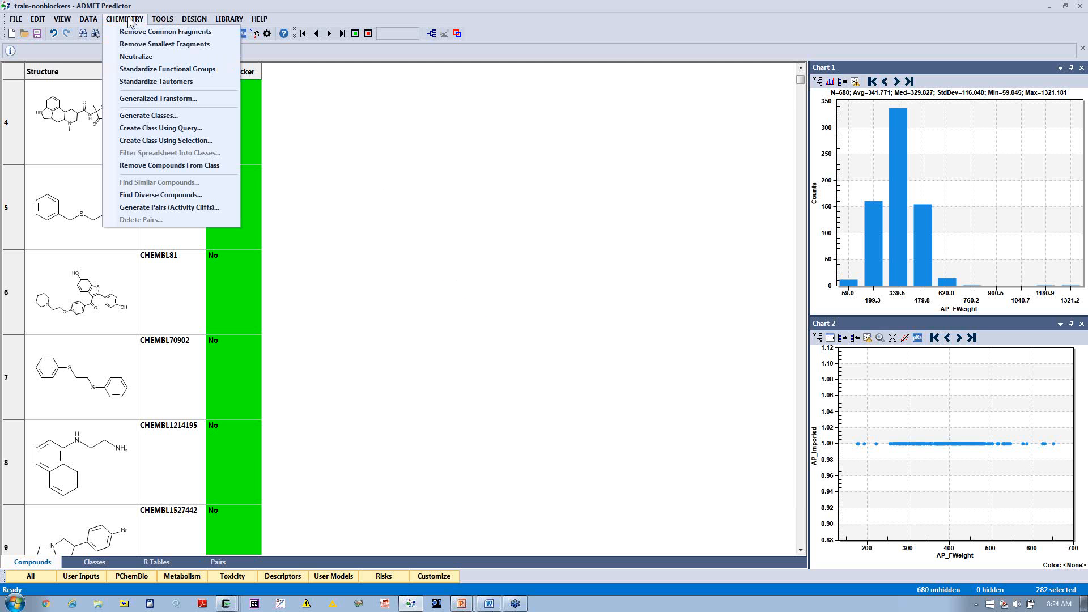
{"action": "left_click", "coordinate": [132, 70]}
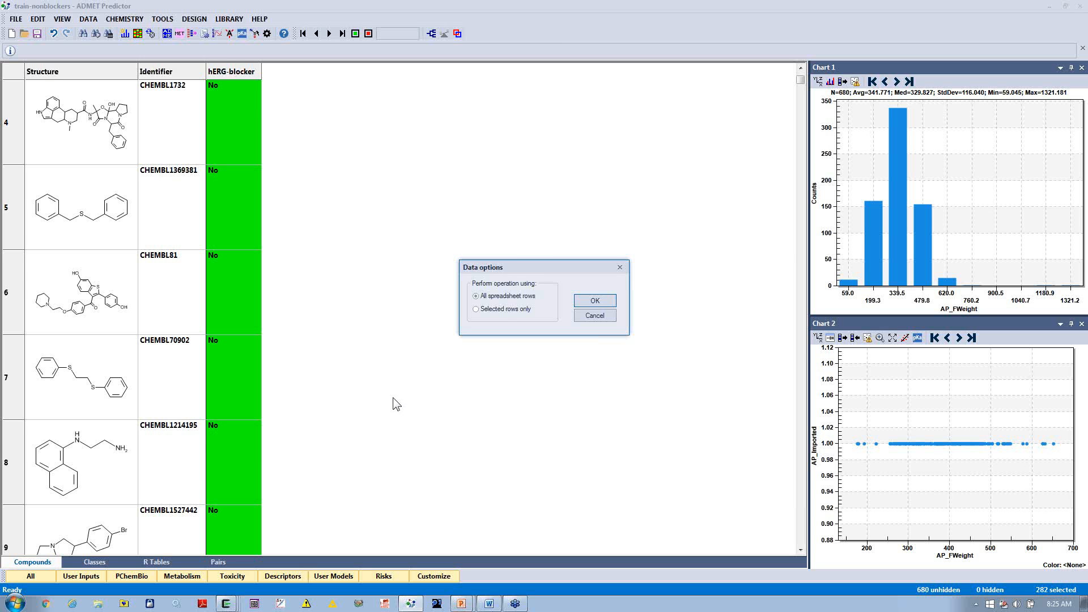
{"action": "left_click", "coordinate": [583, 303]}
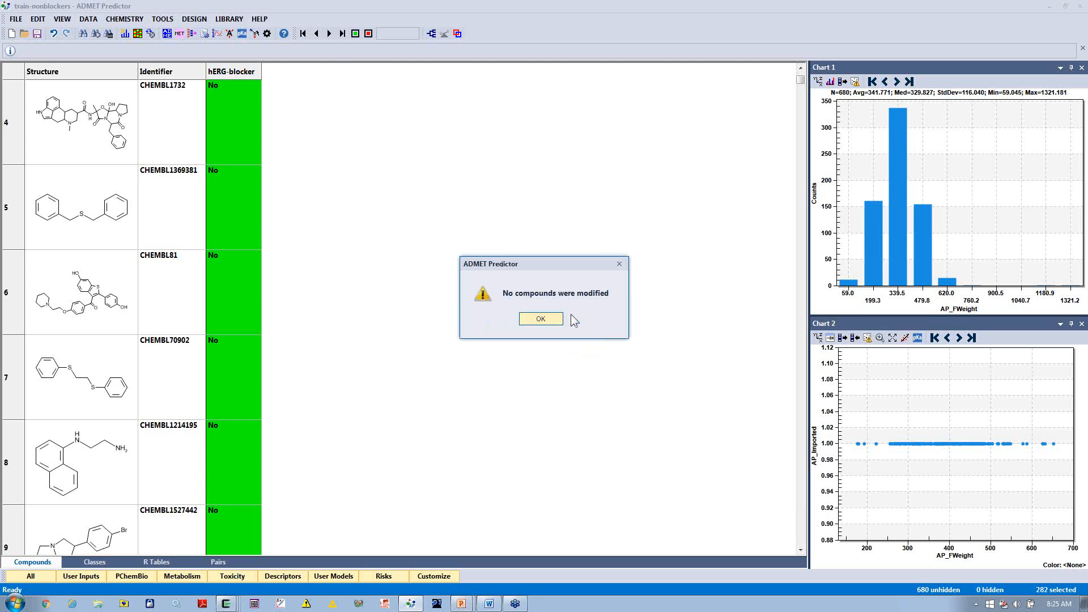
{"action": "left_click", "coordinate": [541, 319]}
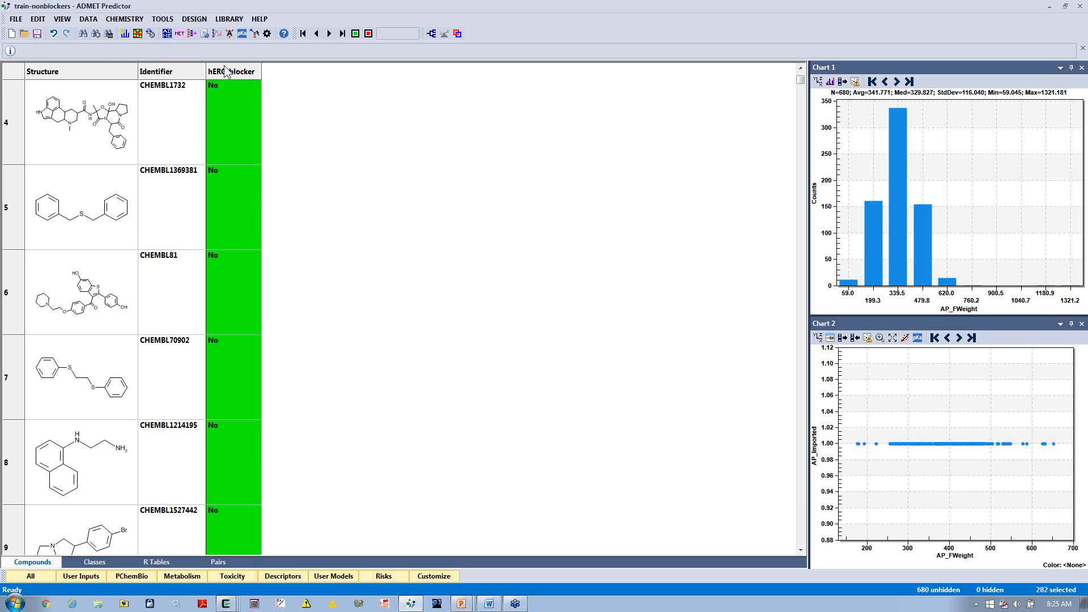
Step: Neutralize the compounds in all spreadsheet rows
{"action": "left_click", "coordinate": [125, 18]}
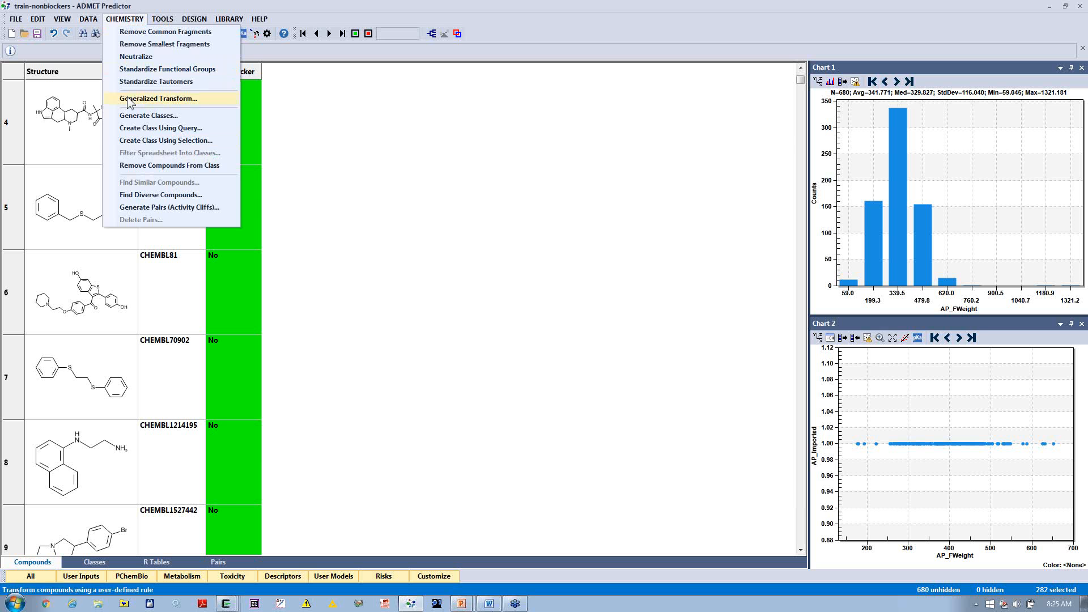
{"action": "left_click", "coordinate": [134, 57]}
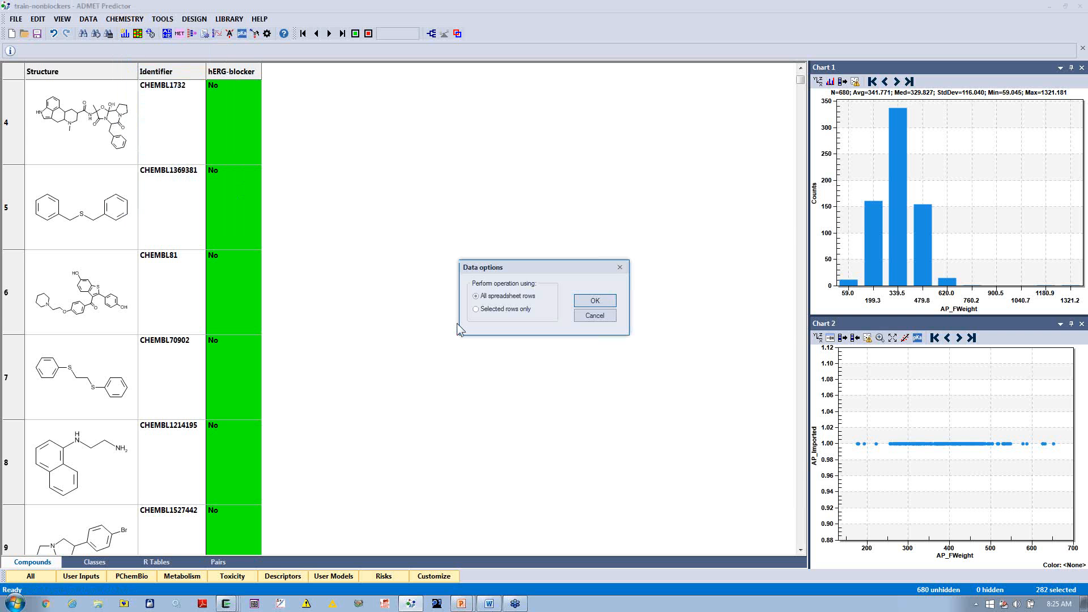
{"action": "left_click", "coordinate": [581, 301]}
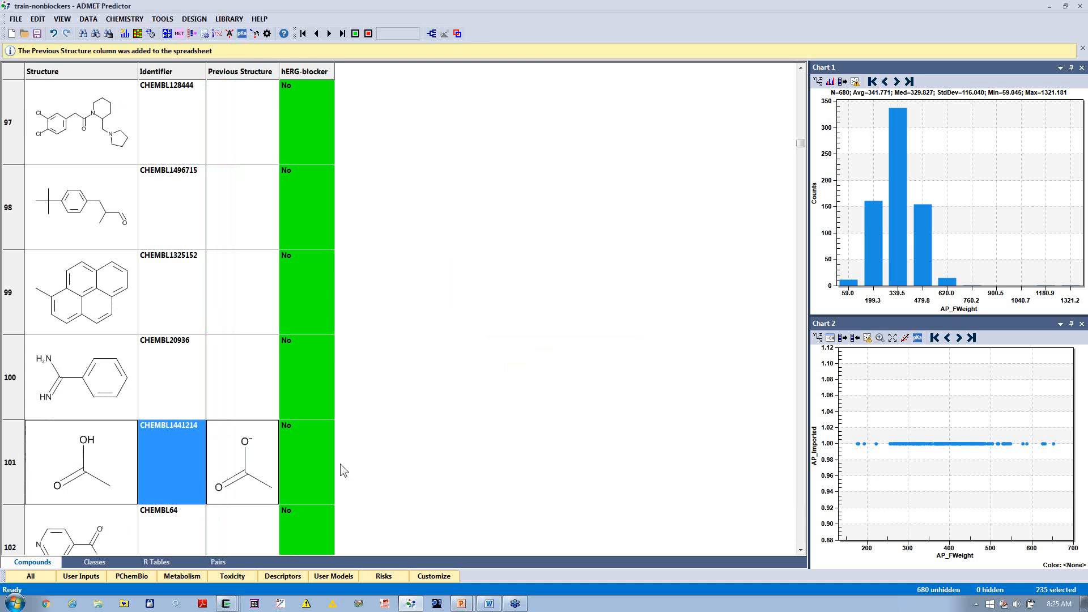
Step: Sort the compounds by the Previous Structure column and widen the Previous Structure and Structure columns
{"action": "left_click", "coordinate": [237, 72]}
{"action": "left_click_drag", "start_coordinate": [799, 143], "coordinate": [788, 73]}
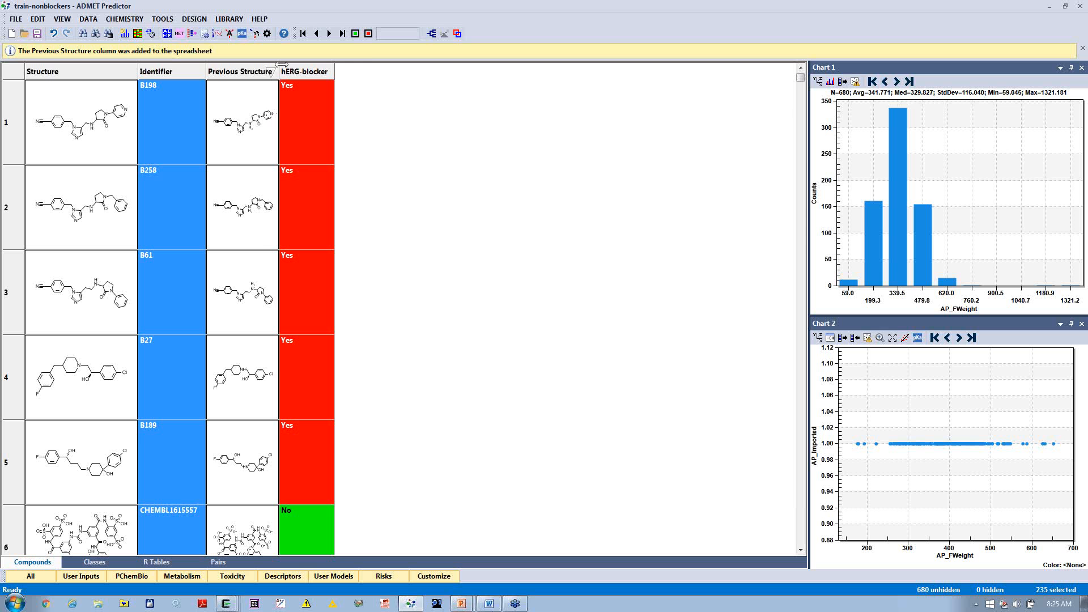
{"action": "left_click_drag", "start_coordinate": [281, 65], "coordinate": [380, 69]}
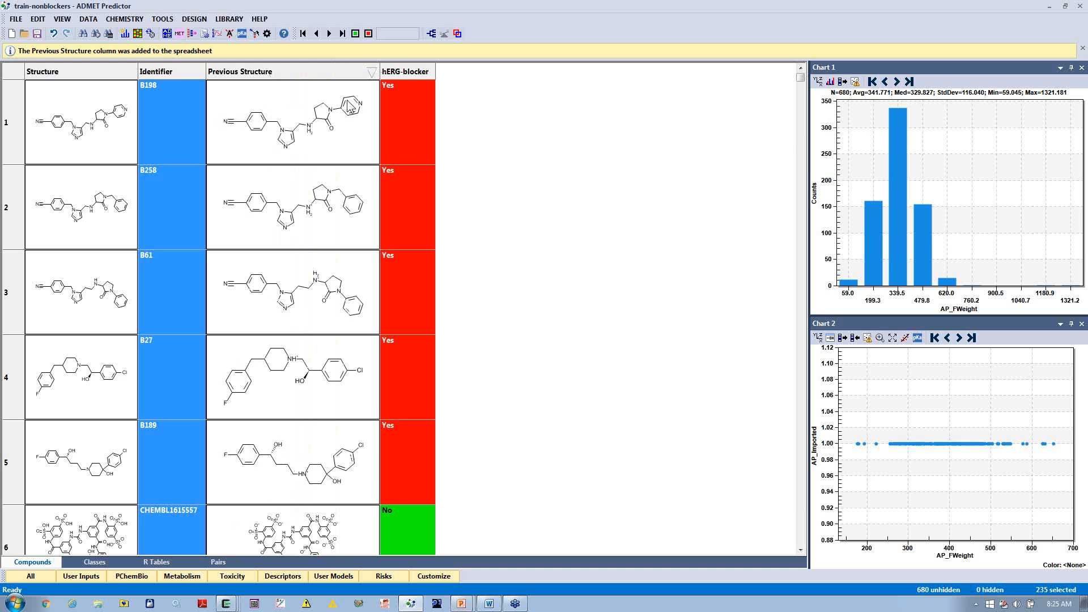
{"action": "left_click_drag", "start_coordinate": [139, 71], "coordinate": [166, 72]}
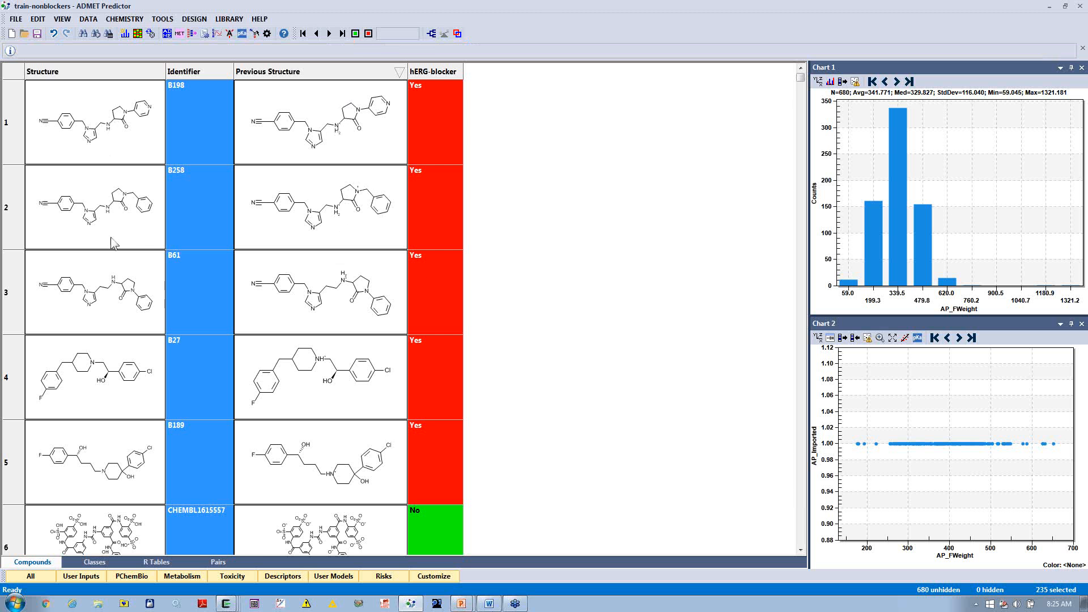
Step: Compare the neutralized structures with their previous versions and remove the Previous Structure column from the spreadsheet
{"action": "scroll", "coordinate": [547, 293], "scroll_direction": "down", "scroll_amount": 7}
{"action": "scroll", "coordinate": [554, 295], "scroll_direction": "down", "scroll_amount": 3}
{"action": "scroll", "coordinate": [556, 295], "scroll_direction": "up", "scroll_amount": 2}
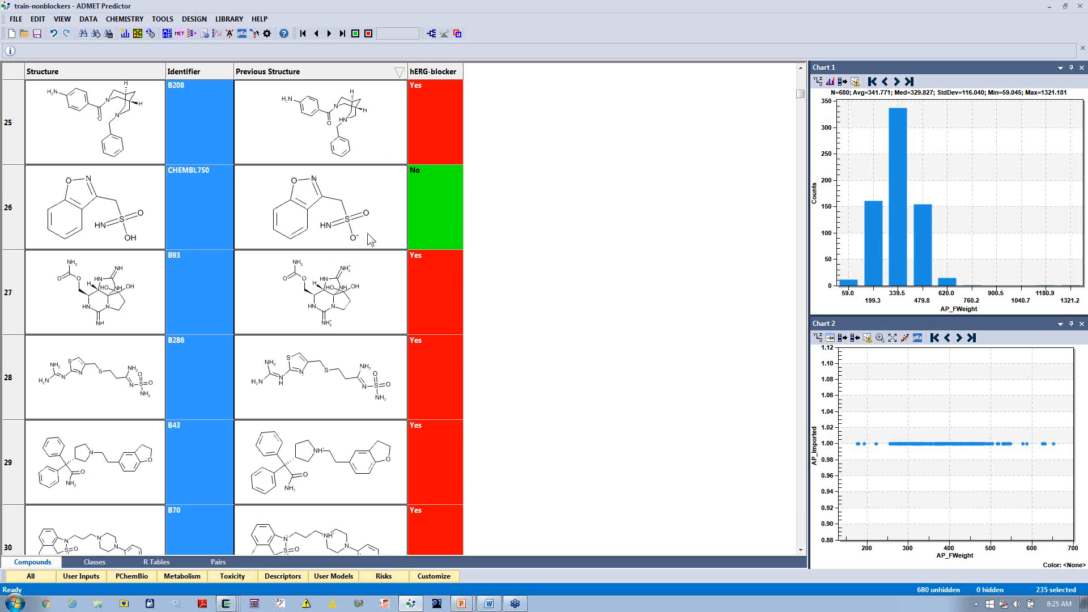
{"action": "scroll", "coordinate": [554, 283], "scroll_direction": "down", "scroll_amount": 2}
{"action": "scroll", "coordinate": [553, 281], "scroll_direction": "up", "scroll_amount": 10}
{"action": "right_click", "coordinate": [326, 74]}
{"action": "left_click", "coordinate": [340, 202]}
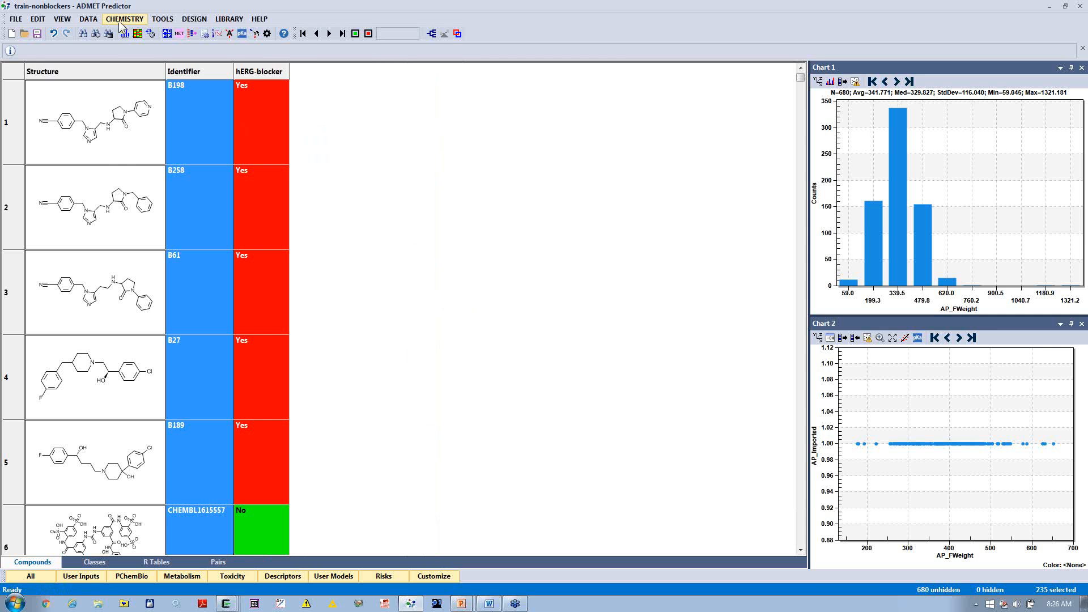
Step: Find duplicates by compound structure, placing them next to one another in the spreadsheet
{"action": "left_click", "coordinate": [88, 19]}
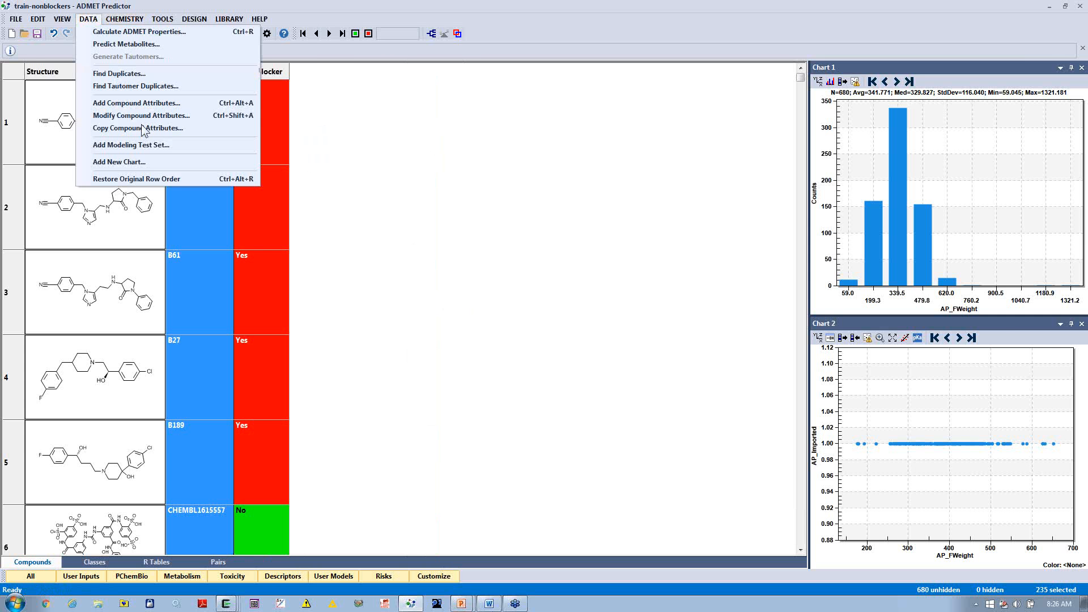
{"action": "left_click", "coordinate": [145, 73]}
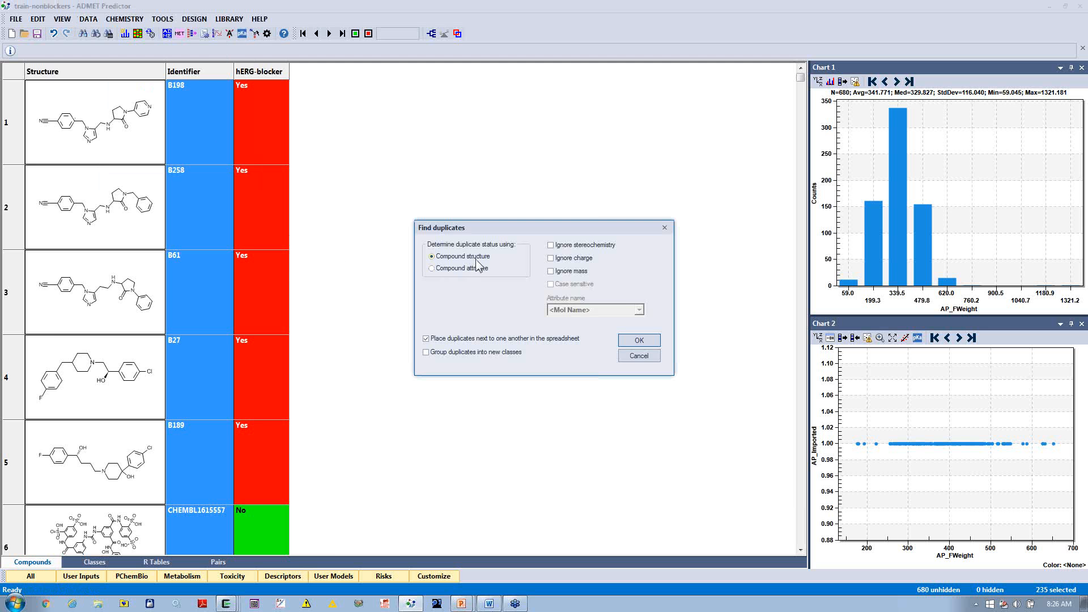
{"action": "left_click", "coordinate": [637, 342]}
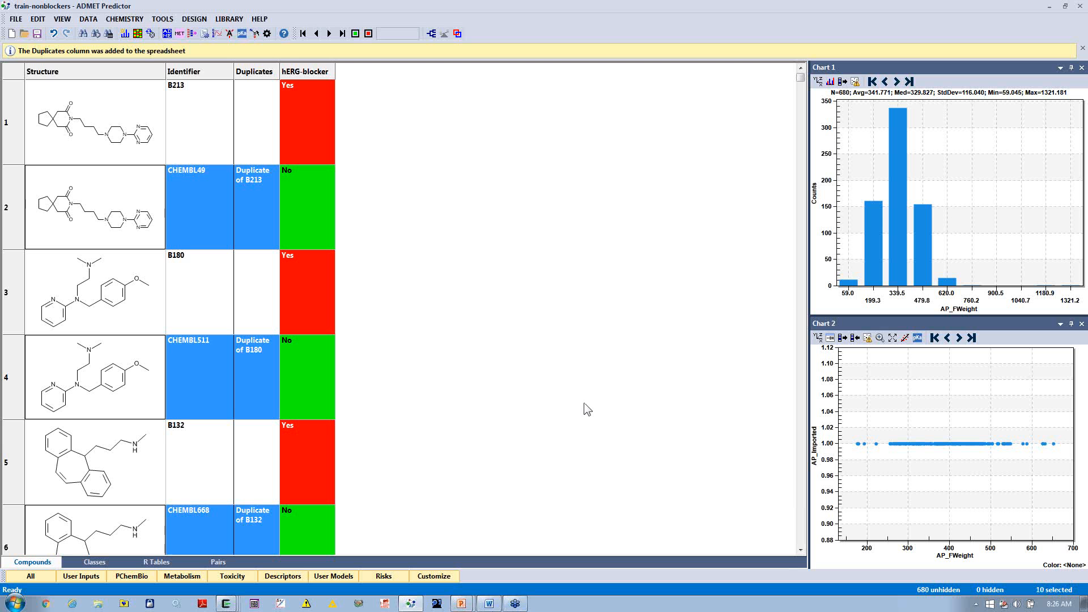
Step: Select all non-duplicate compounds from B198 through the last row, CHEMBL1485360, and hide the selected rows
{"action": "scroll", "coordinate": [587, 409], "scroll_direction": "down", "scroll_amount": 5}
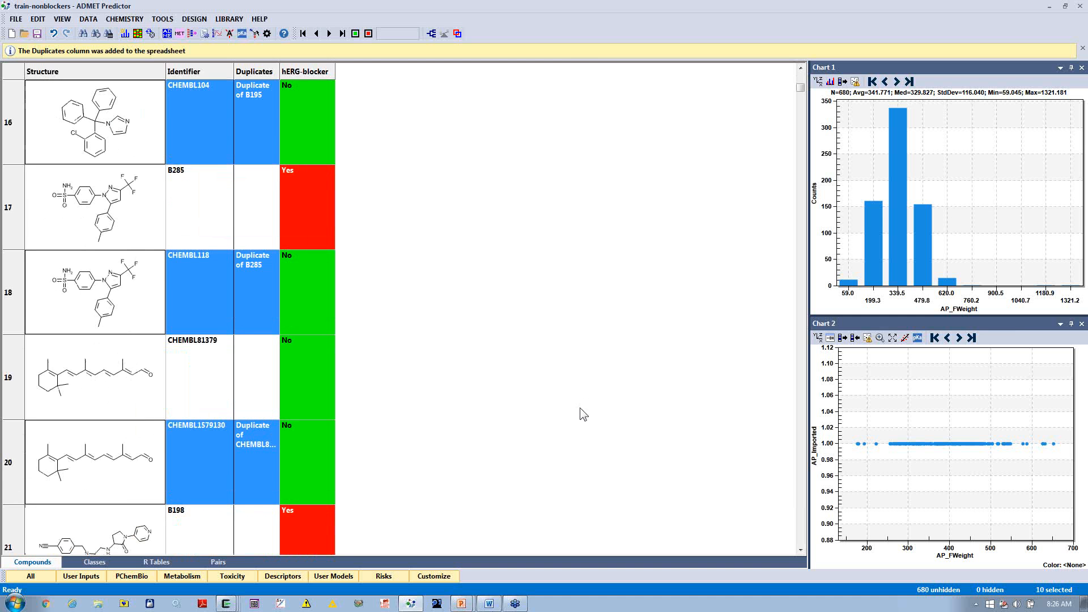
{"action": "scroll", "coordinate": [579, 413], "scroll_direction": "down", "scroll_amount": 2}
{"action": "scroll", "coordinate": [376, 370], "scroll_direction": "up", "scroll_amount": 1}
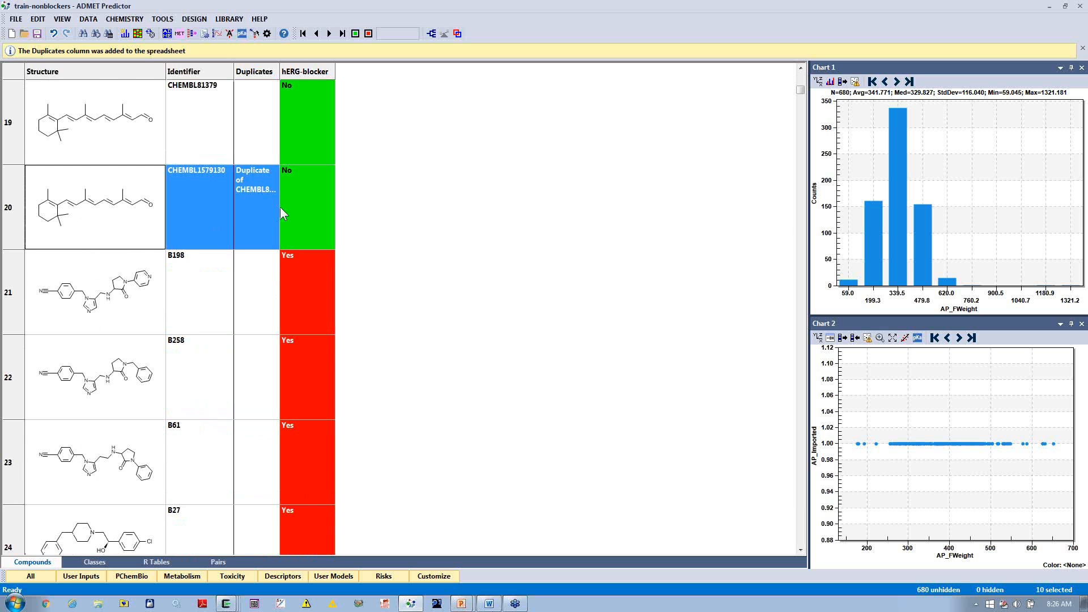
{"action": "left_click", "coordinate": [267, 299]}
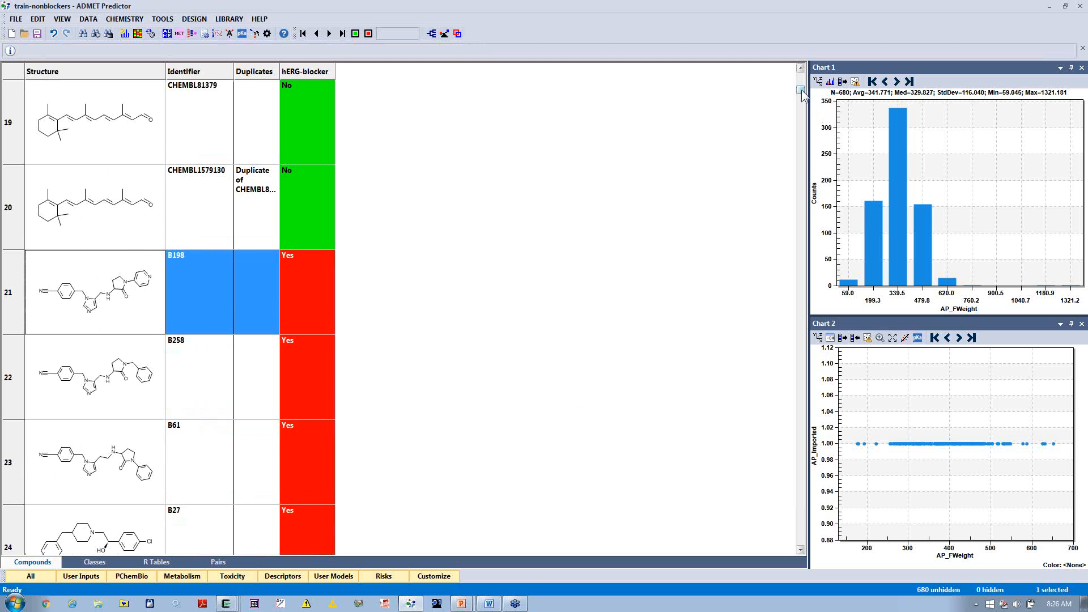
{"action": "left_click_drag", "start_coordinate": [800, 91], "coordinate": [798, 546]}
{"action": "left_click", "coordinate": [260, 459], "text": "shift"}
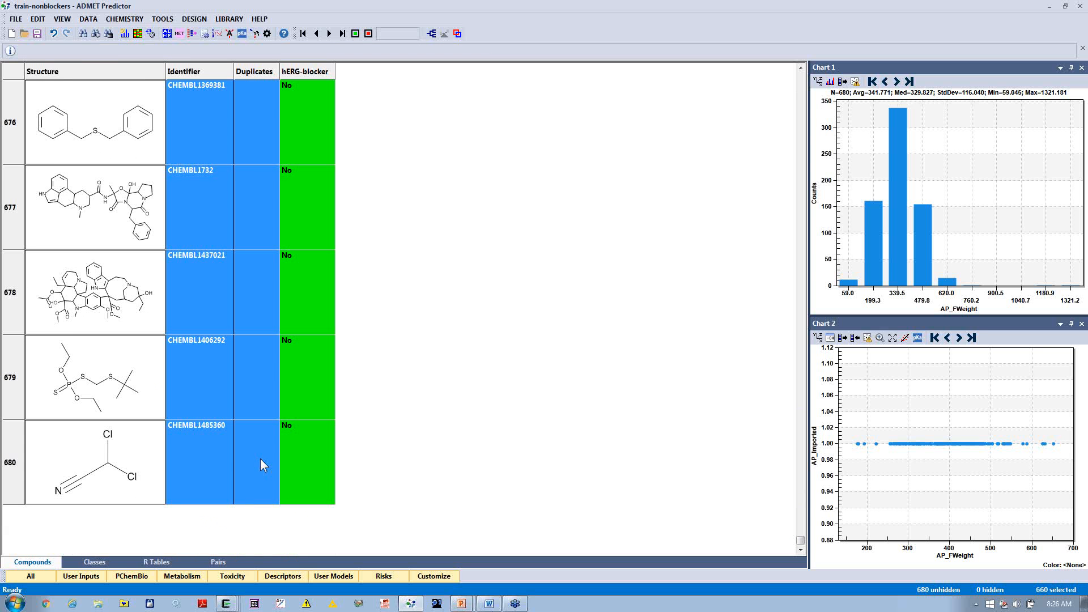
{"action": "mouse_move", "coordinate": [71, 31]}
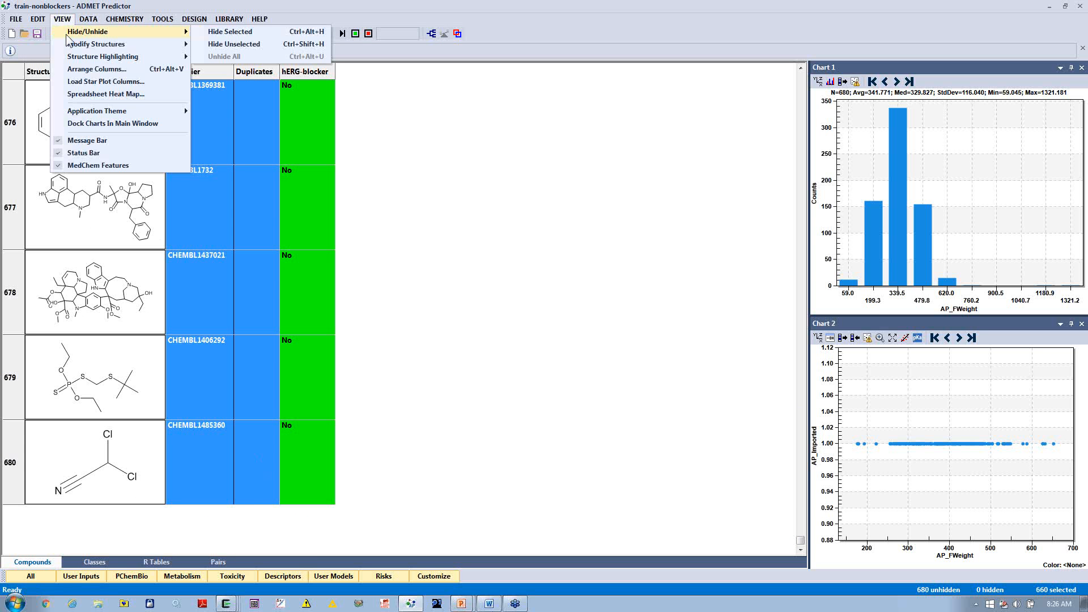
{"action": "left_click", "coordinate": [262, 31]}
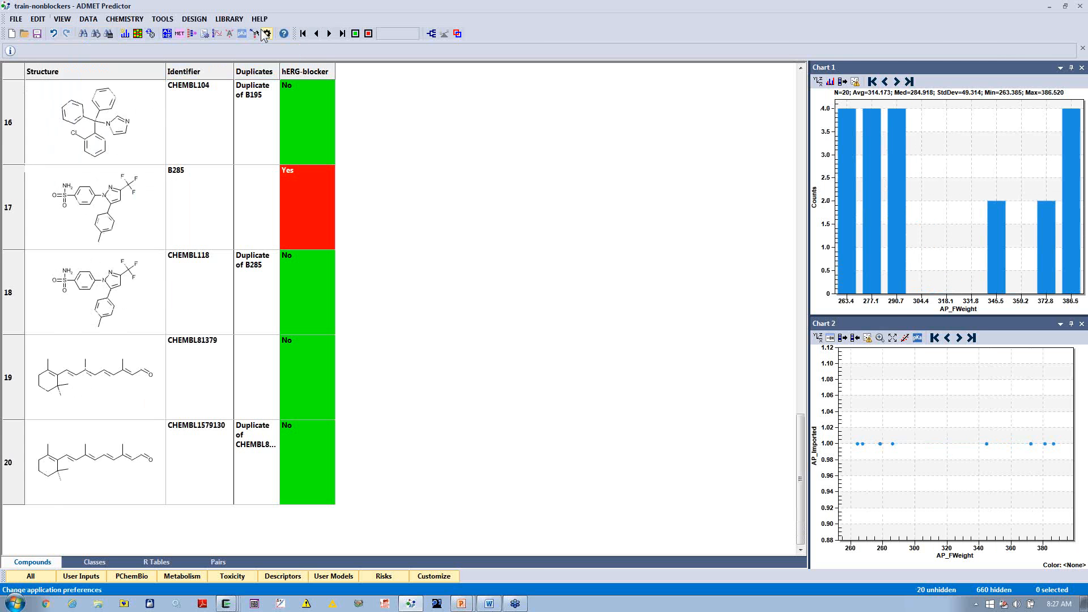
Step: Shrink the spreadsheet's row height so that all duplicate pairs fit on one screen
{"action": "scroll", "coordinate": [579, 269], "scroll_direction": "up", "scroll_amount": 5}
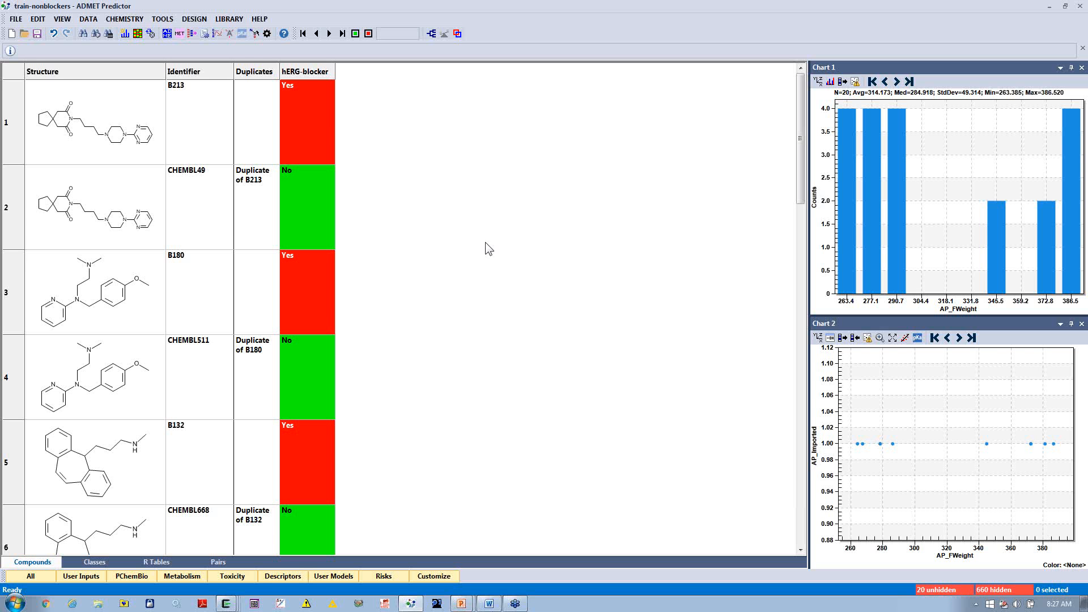
{"action": "left_click_drag", "start_coordinate": [183, 119], "coordinate": [189, 193]}
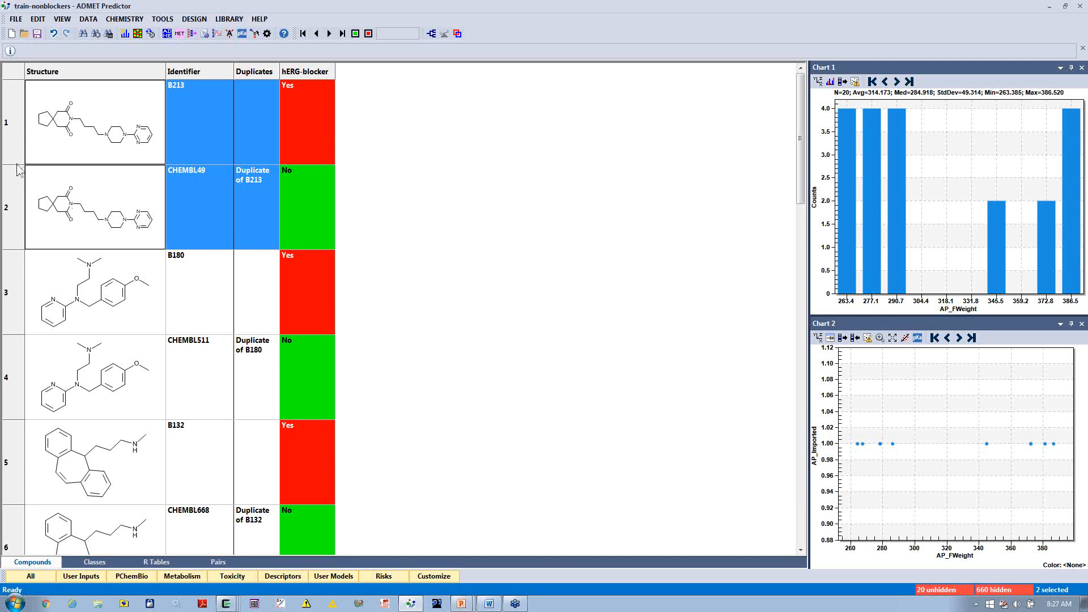
{"action": "left_click_drag", "start_coordinate": [17, 165], "coordinate": [18, 99]}
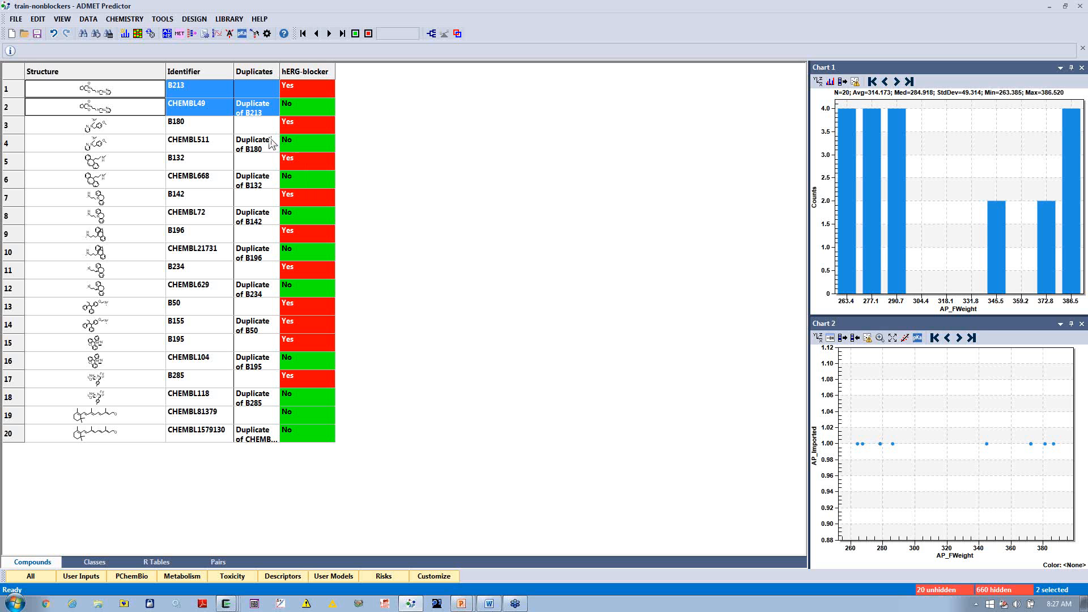
Step: Select the six duplicate pairs with conflicting hERG-blocker values, from B213 through CHEMBL629, and delete them
{"action": "left_click", "coordinate": [265, 88]}
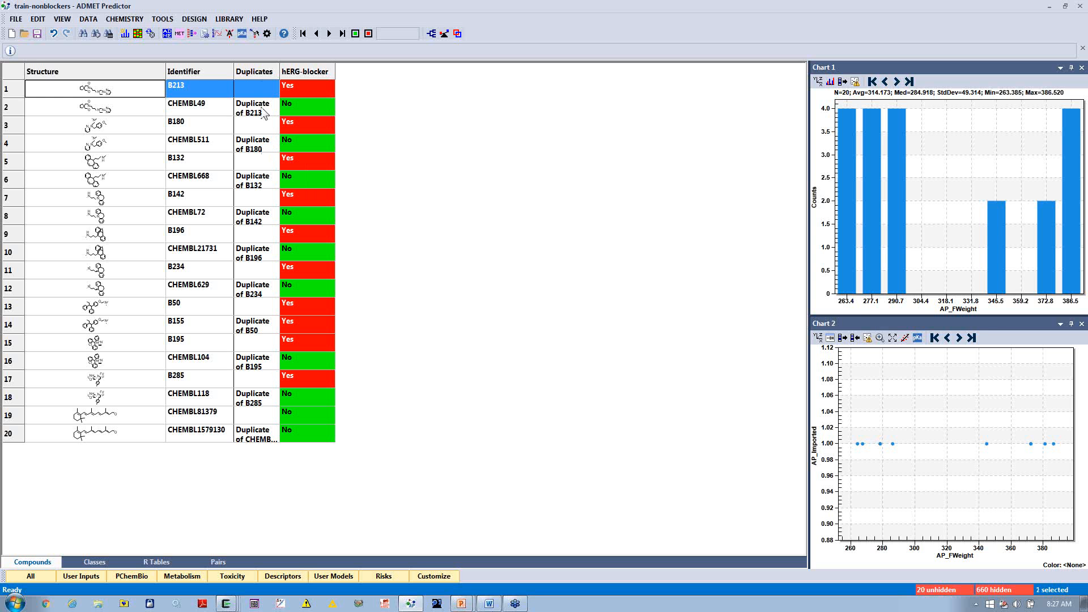
{"action": "left_click", "coordinate": [259, 153], "text": "shift"}
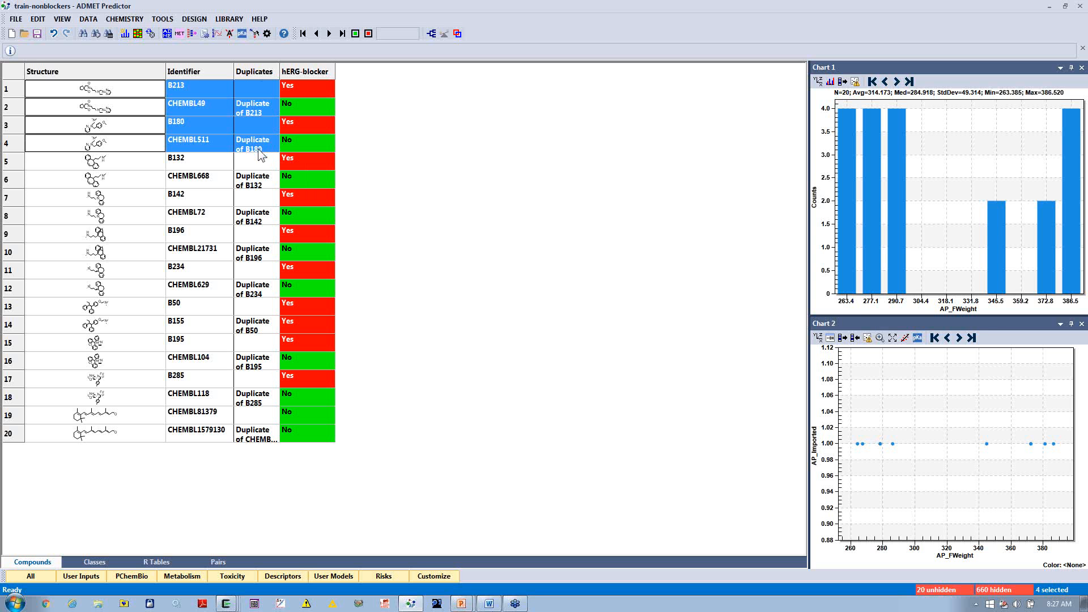
{"action": "left_click", "coordinate": [259, 193], "text": "shift"}
{"action": "left_click", "coordinate": [259, 193], "text": "shift"}
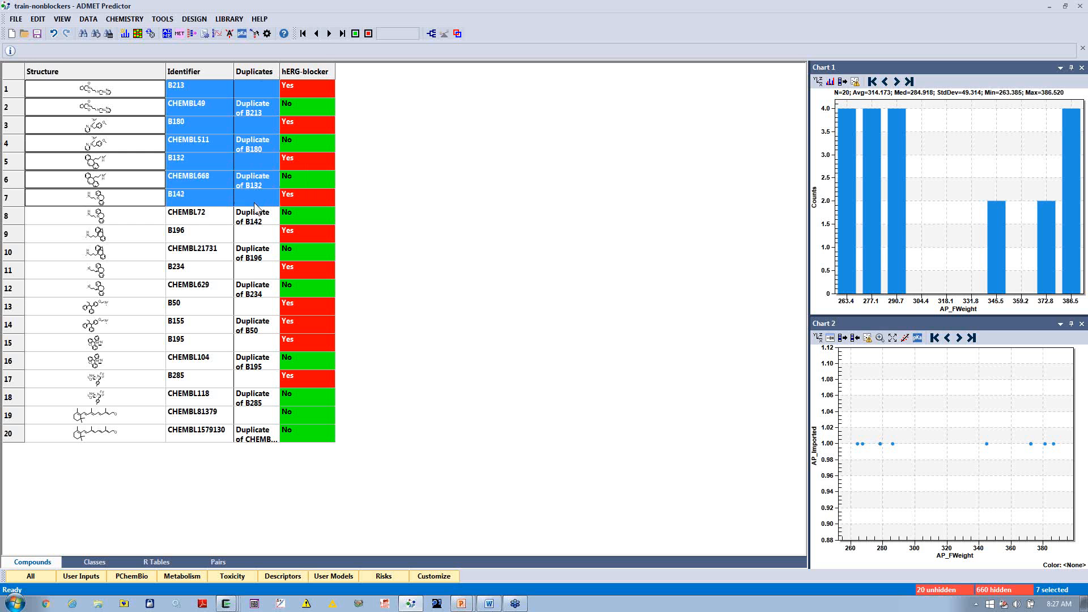
{"action": "left_click", "coordinate": [255, 222], "text": "shift"}
{"action": "left_click", "coordinate": [253, 236], "text": "shift"}
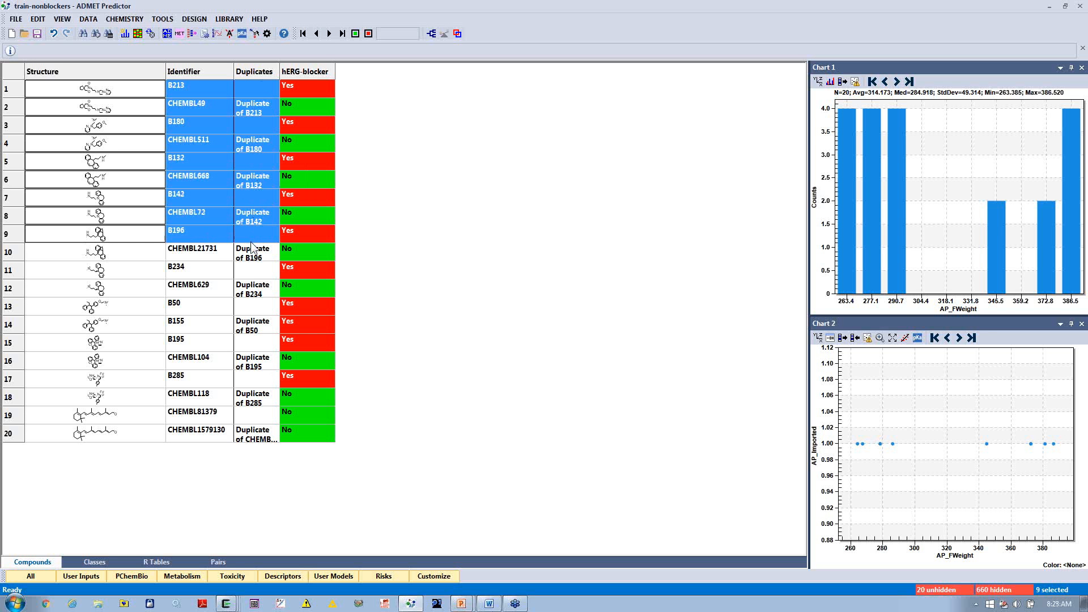
{"action": "left_click", "coordinate": [250, 255], "text": "shift"}
{"action": "left_click", "coordinate": [252, 290], "text": "shift"}
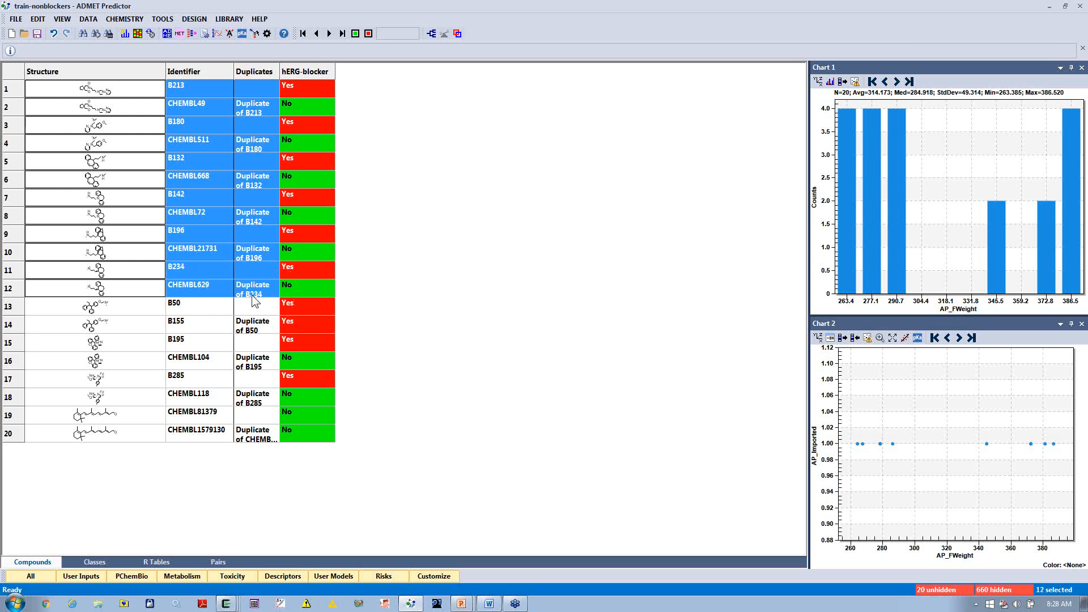
{"action": "key", "text": "Delete"}
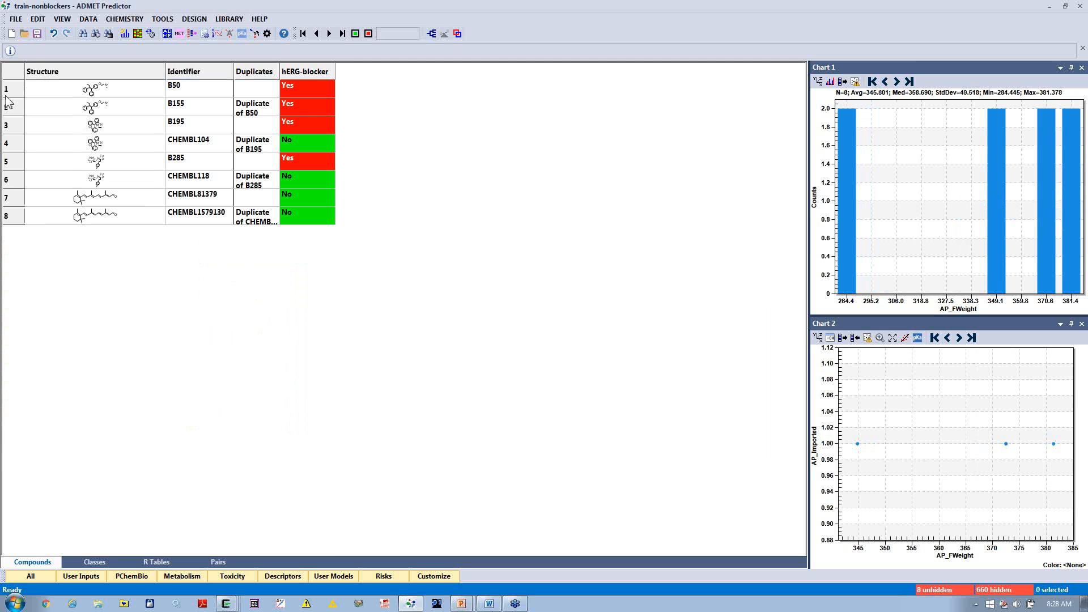
Step: Enlarge the rows and delete B155, B195, CHEMBL104, B285, CHEMBL118 and CHEMBL1579130, keeping B50 and CHEMBL81379
{"action": "left_click_drag", "start_coordinate": [16, 97], "coordinate": [17, 163]}
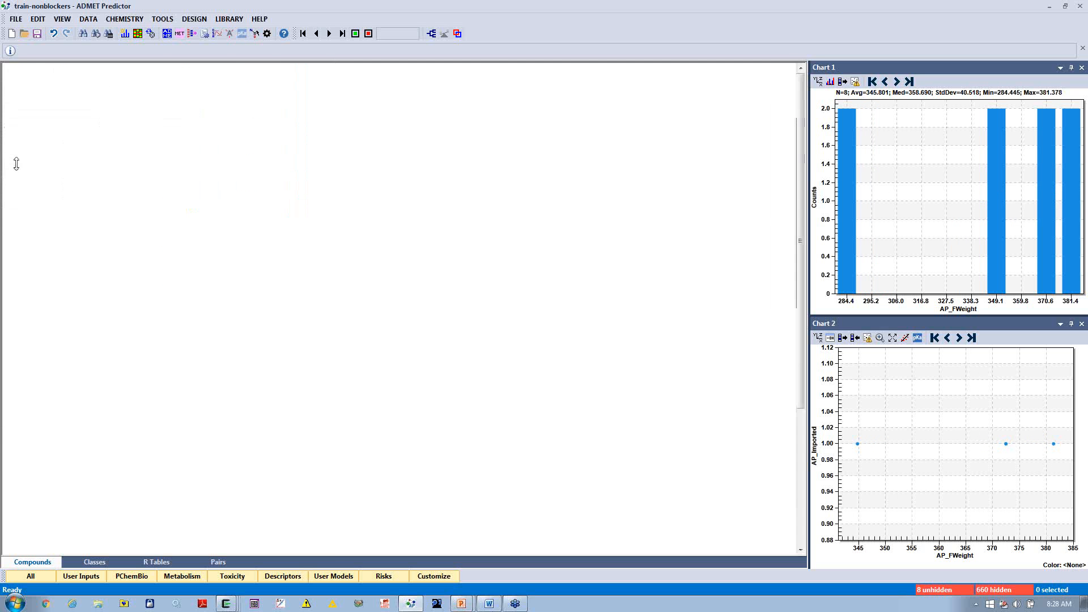
{"action": "left_click", "coordinate": [199, 222]}
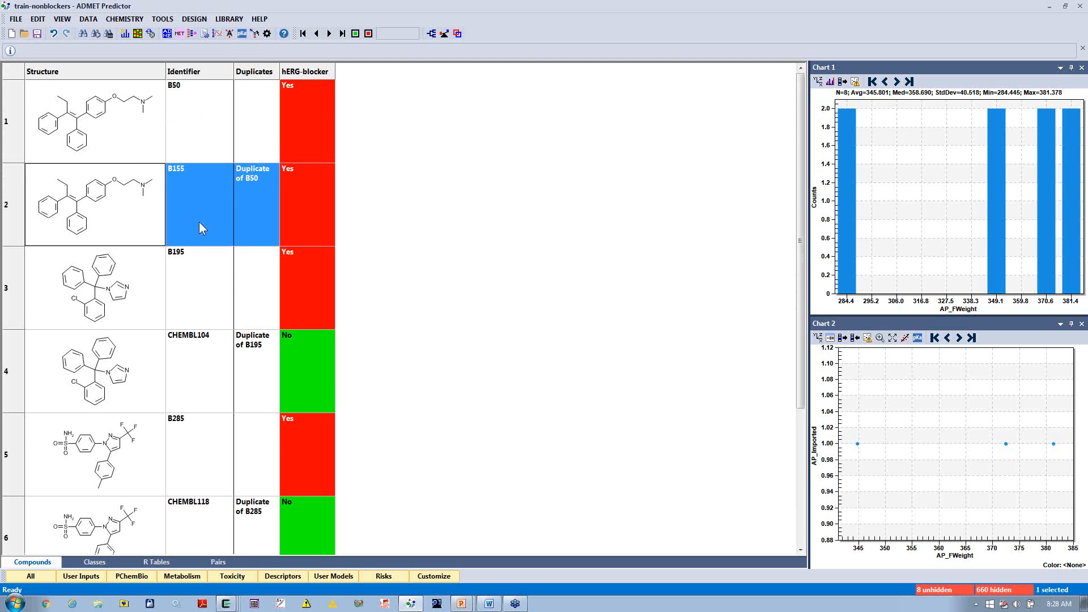
{"action": "left_click", "coordinate": [212, 311], "text": "ctrl"}
{"action": "left_click", "coordinate": [213, 358], "text": "ctrl"}
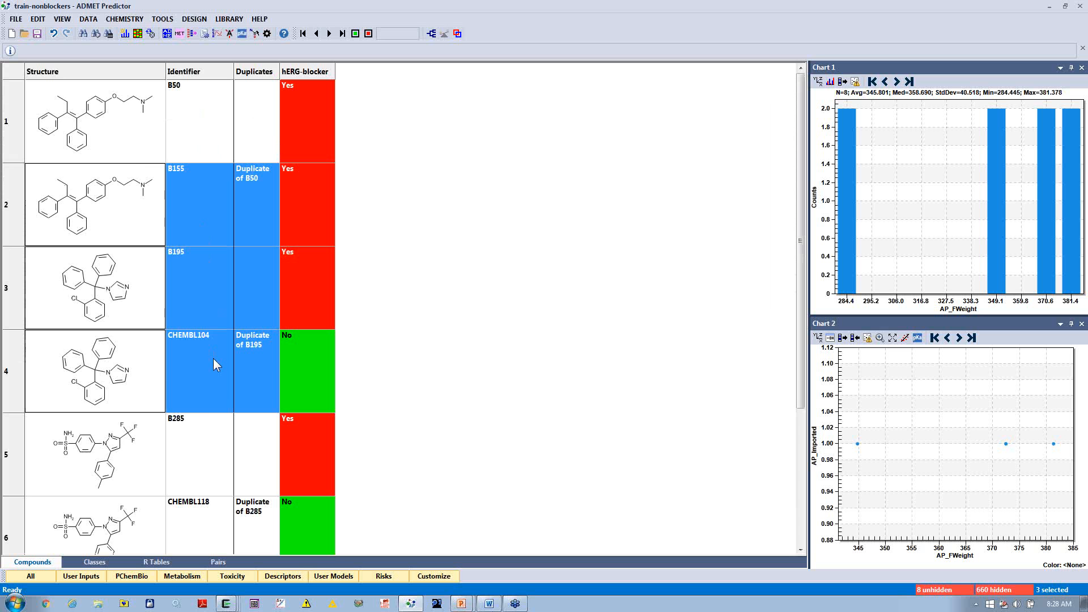
{"action": "scroll", "coordinate": [425, 434], "scroll_direction": "down", "scroll_amount": 3}
{"action": "left_click", "coordinate": [206, 260], "text": "shift"}
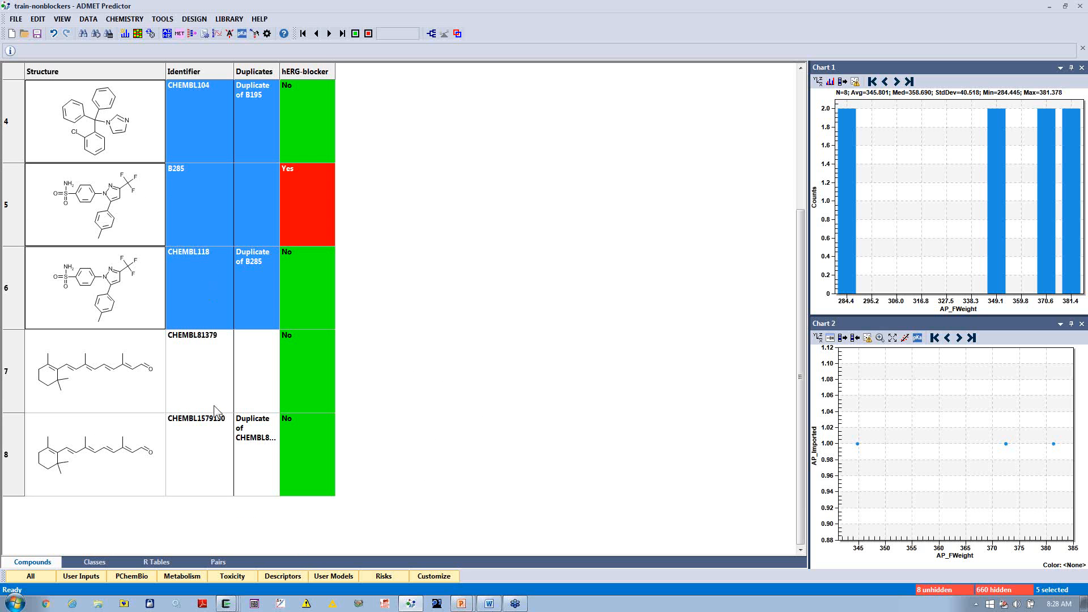
{"action": "left_click", "coordinate": [209, 474], "text": "ctrl"}
{"action": "key", "text": "Delete"}
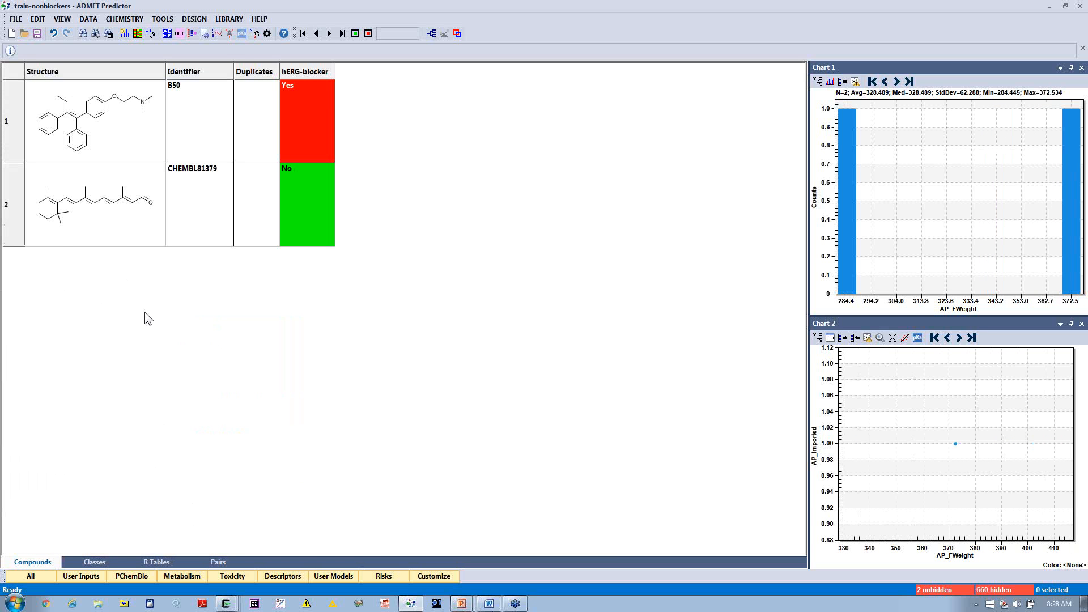
Step: Unhide all hidden compounds in the spreadsheet
{"action": "left_click", "coordinate": [62, 19]}
{"action": "mouse_move", "coordinate": [88, 19]}
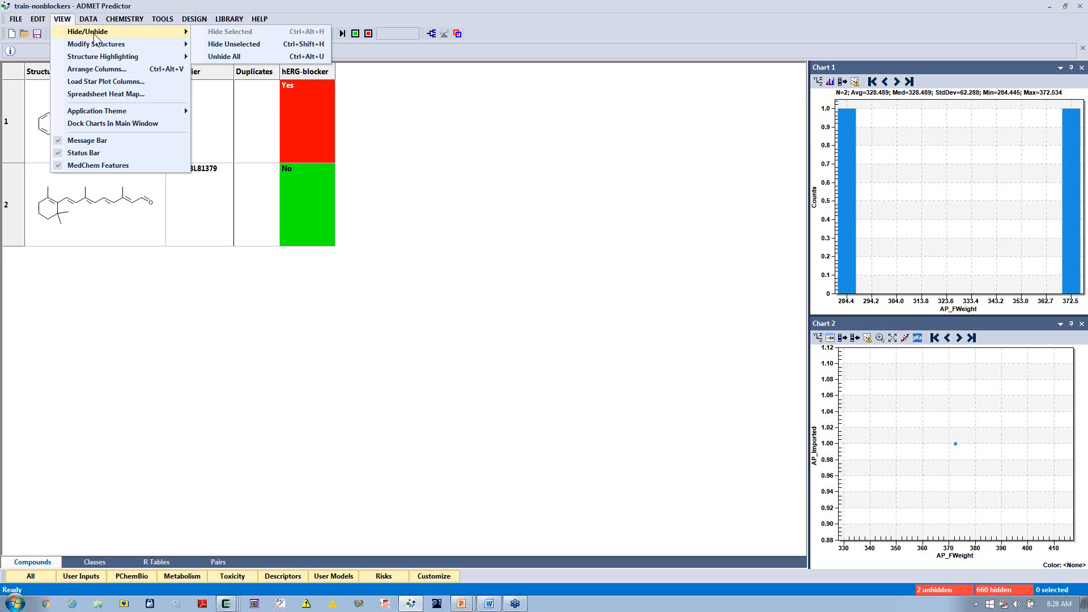
{"action": "left_click", "coordinate": [232, 59]}
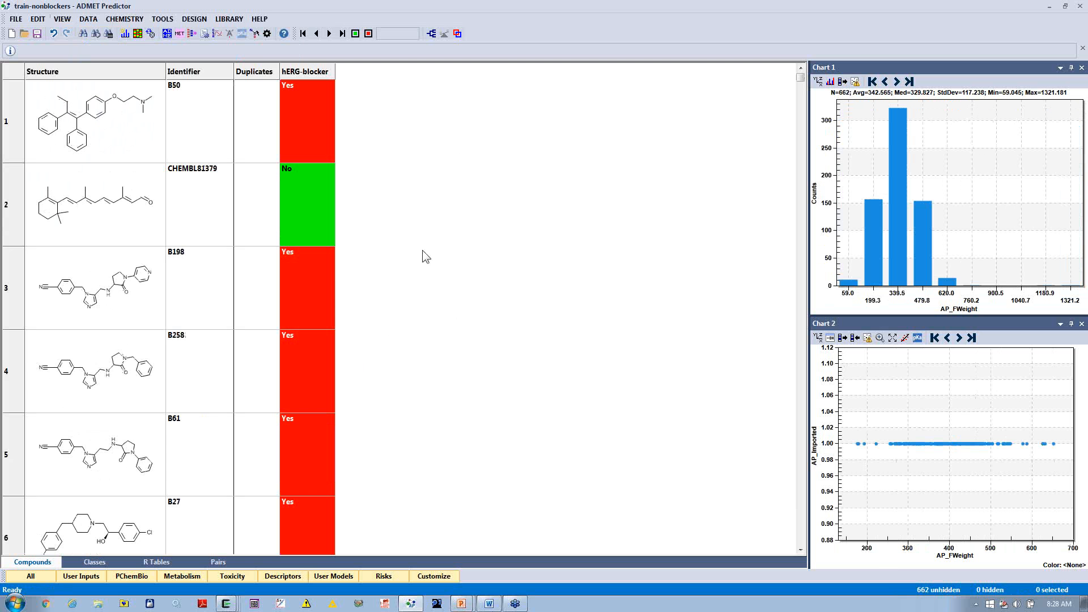
Step: Find duplicates by compound structure while ignoring stereochemistry, placing them next to one another in the spreadsheet
{"action": "left_click", "coordinate": [88, 18]}
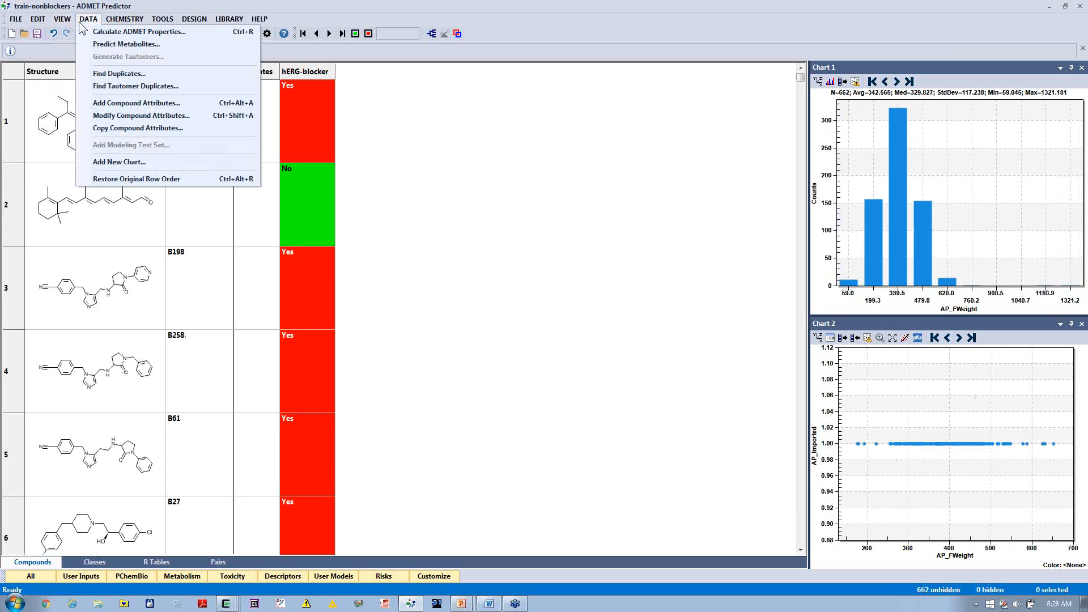
{"action": "left_click", "coordinate": [102, 71]}
{"action": "left_click", "coordinate": [566, 245]}
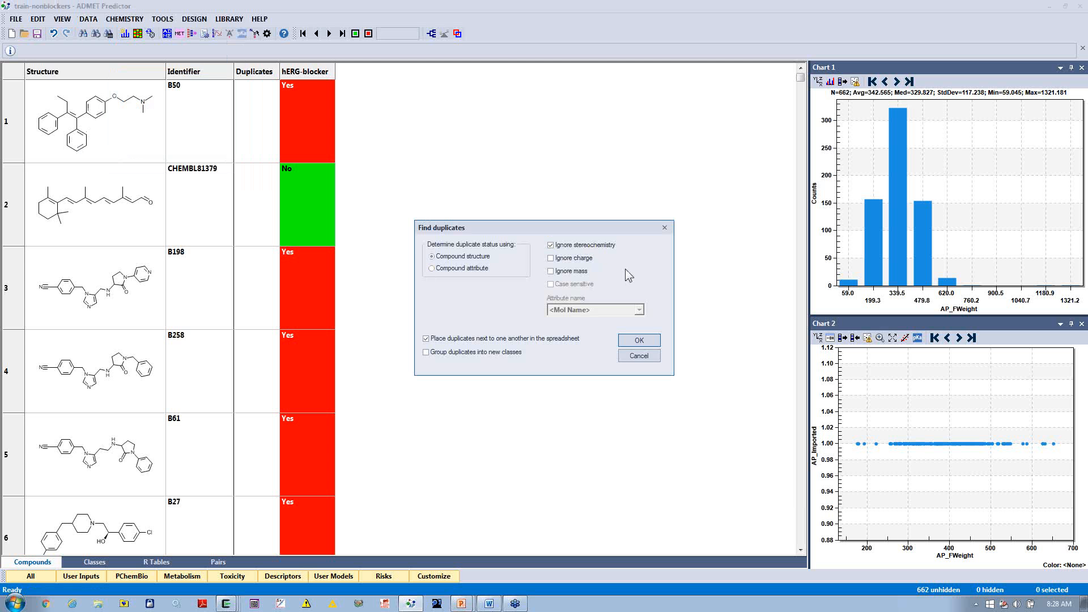
{"action": "left_click", "coordinate": [638, 341]}
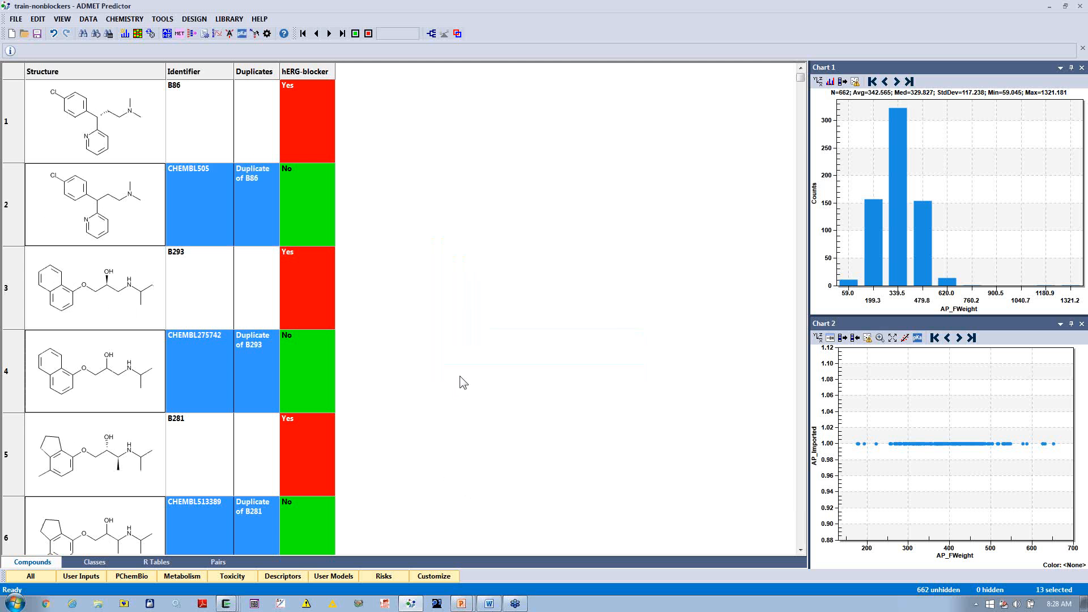
{"action": "scroll", "coordinate": [460, 376], "scroll_direction": "down", "scroll_amount": 8}
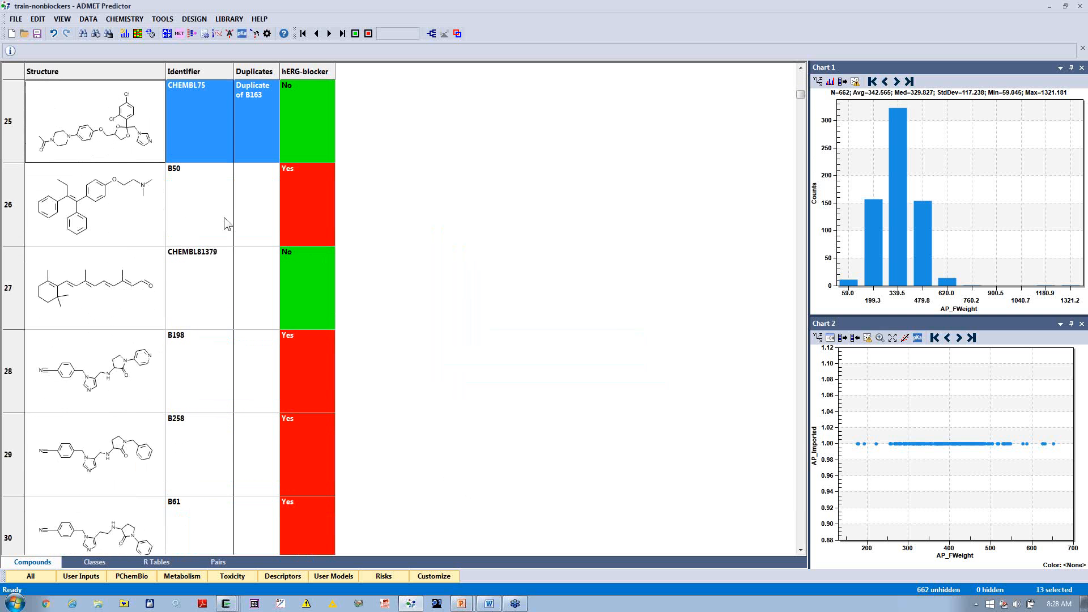
{"action": "left_click", "coordinate": [224, 220]}
{"action": "left_click", "coordinate": [175, 351]}
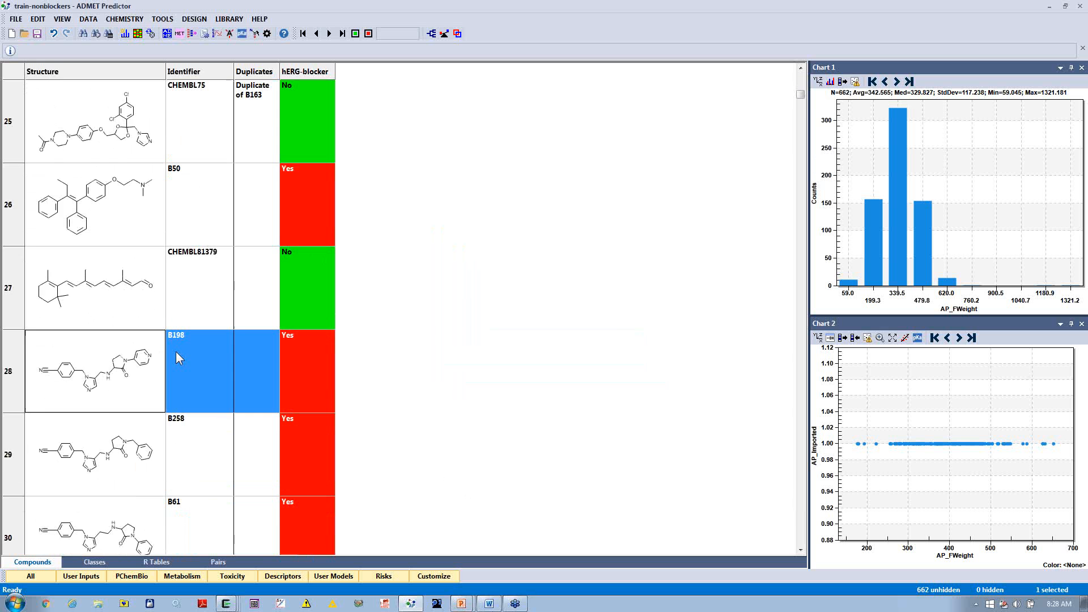
{"action": "scroll", "coordinate": [176, 351], "scroll_direction": "up", "scroll_amount": 1}
{"action": "scroll", "coordinate": [175, 353], "scroll_direction": "up", "scroll_amount": 7}
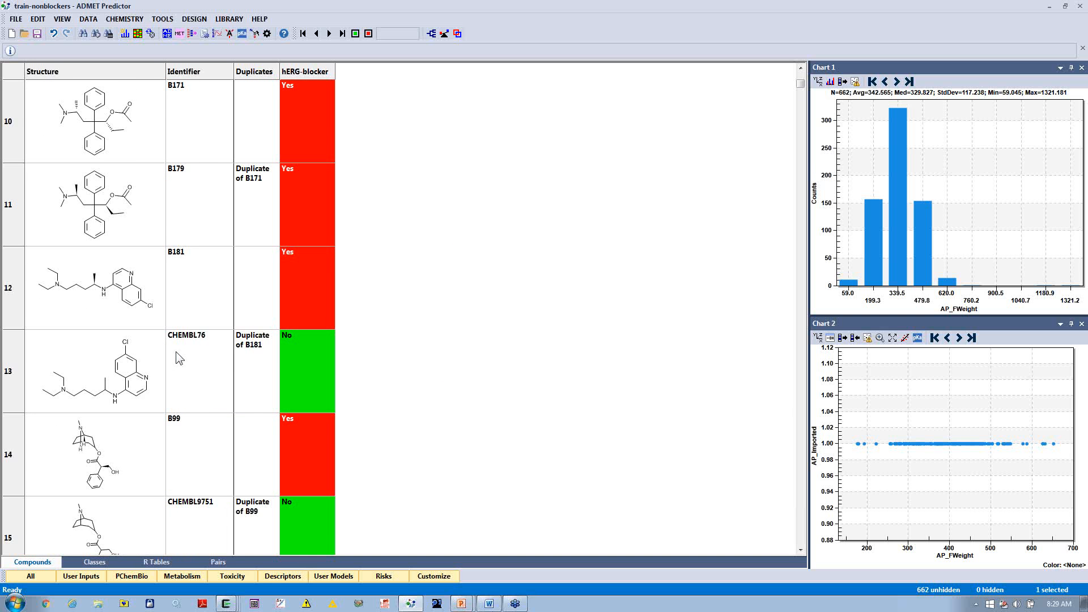
Step: Run the structure-based duplicate search again with stereochemistry ignored and duplicates placed next to one another
{"action": "left_click", "coordinate": [89, 19]}
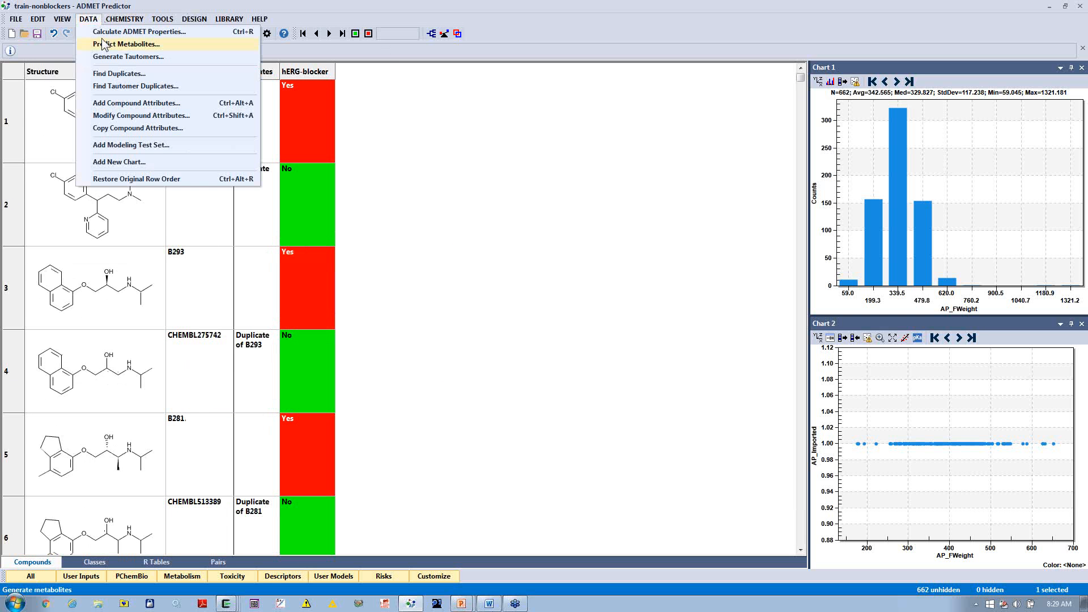
{"action": "left_click", "coordinate": [99, 74]}
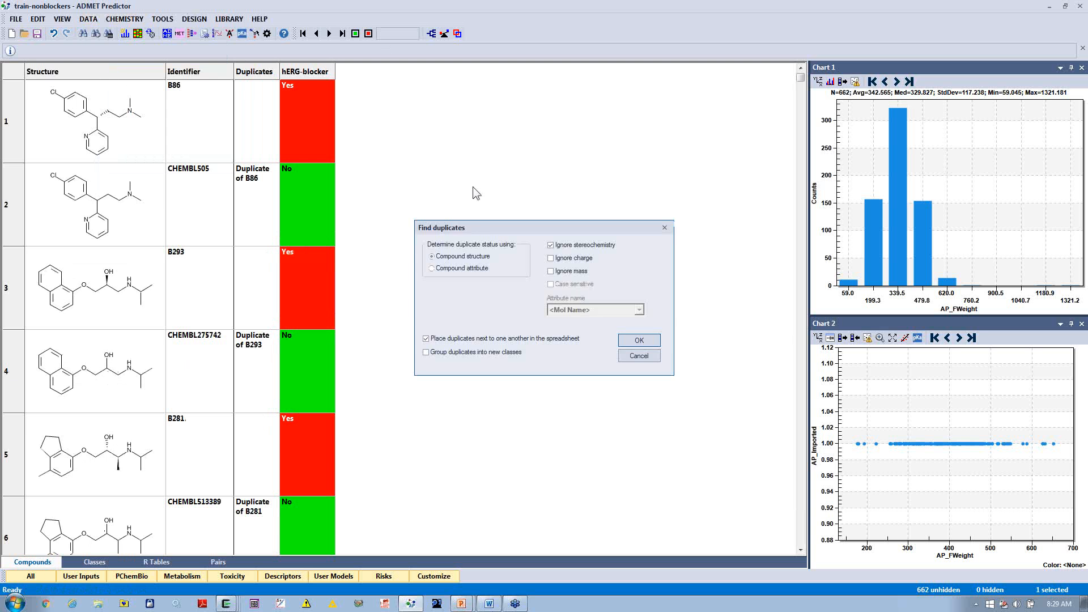
{"action": "left_click", "coordinate": [622, 340]}
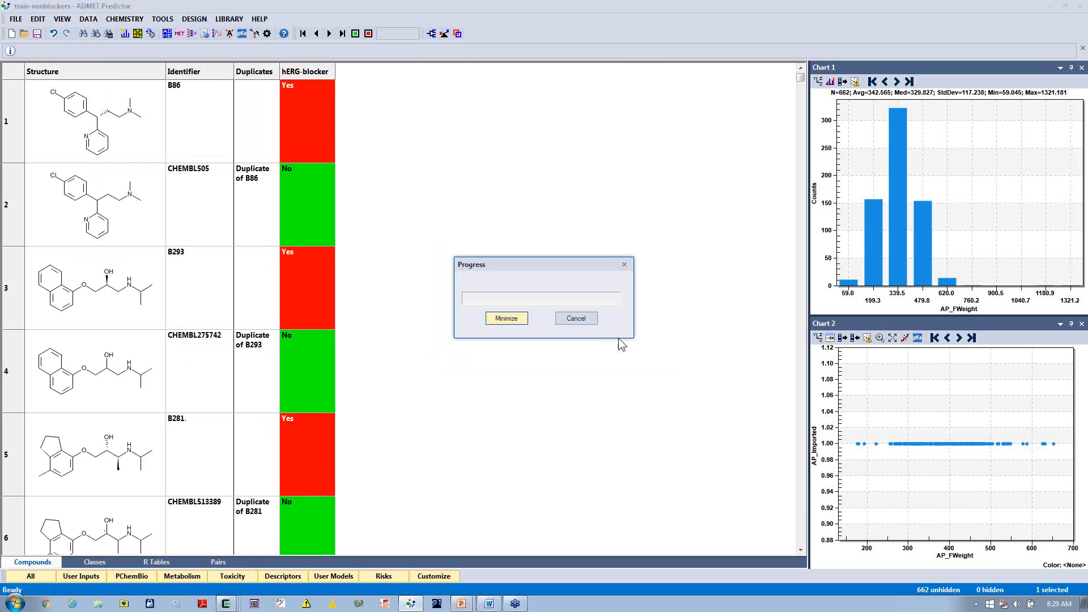
Step: Select all non-duplicate compounds from B50 through the last row, CHEMBL1485360, and hide the selected rows
{"action": "scroll", "coordinate": [430, 340], "scroll_direction": "down", "scroll_amount": 4}
{"action": "scroll", "coordinate": [430, 340], "scroll_direction": "down", "scroll_amount": 4}
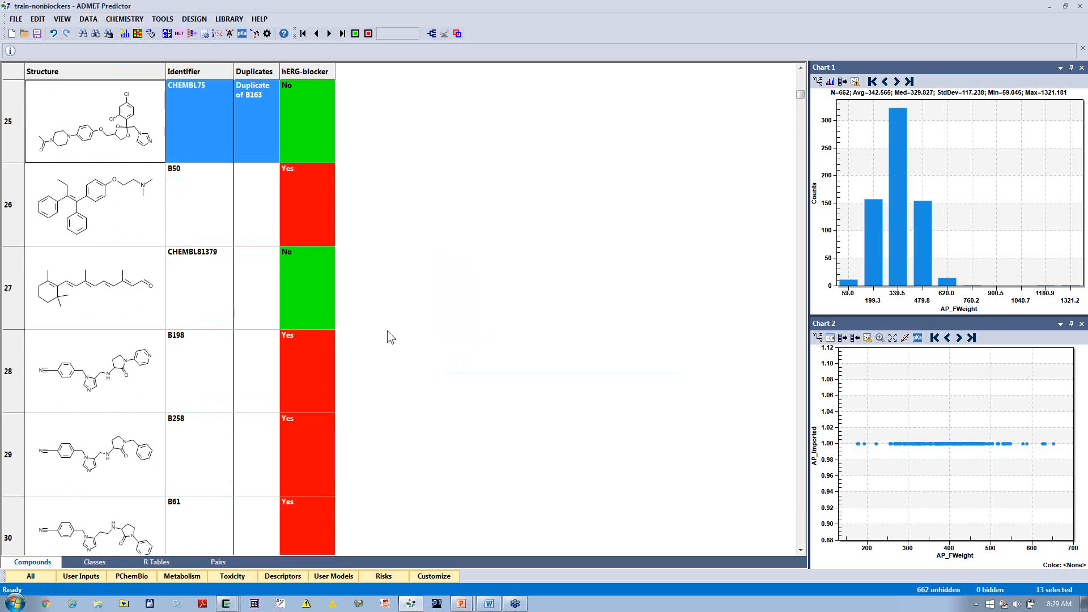
{"action": "left_click", "coordinate": [179, 216]}
{"action": "scroll", "coordinate": [181, 216], "scroll_direction": "down", "scroll_amount": 2}
{"action": "scroll", "coordinate": [180, 215], "scroll_direction": "down", "scroll_amount": 20}
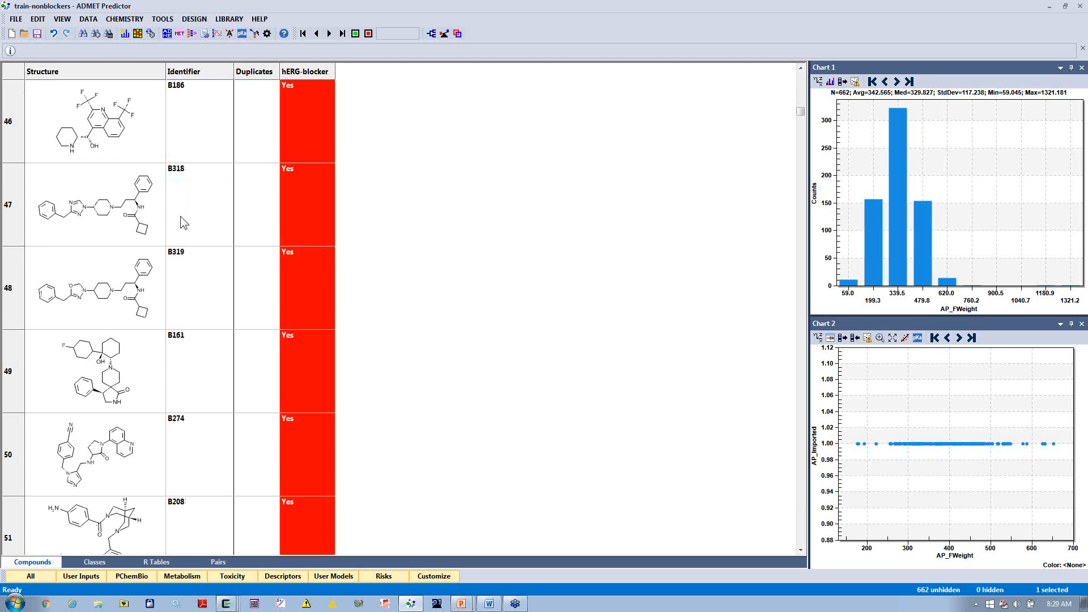
{"action": "scroll", "coordinate": [191, 291], "scroll_direction": "down", "scroll_amount": 2}
{"action": "left_click_drag", "start_coordinate": [800, 184], "coordinate": [790, 545]}
{"action": "left_click", "coordinate": [219, 461], "text": "shift"}
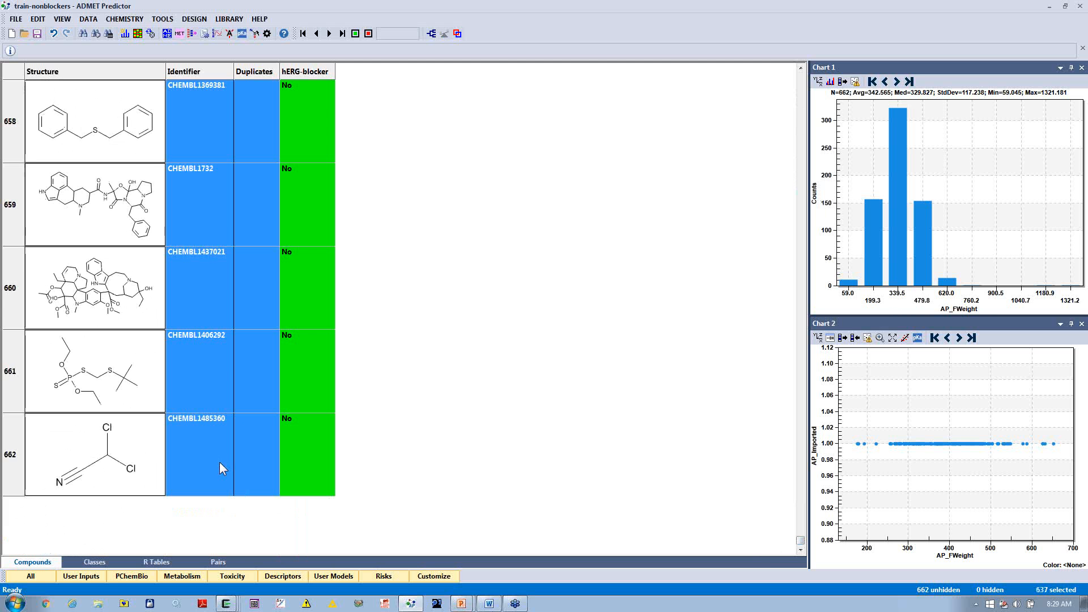
{"action": "left_click", "coordinate": [61, 20]}
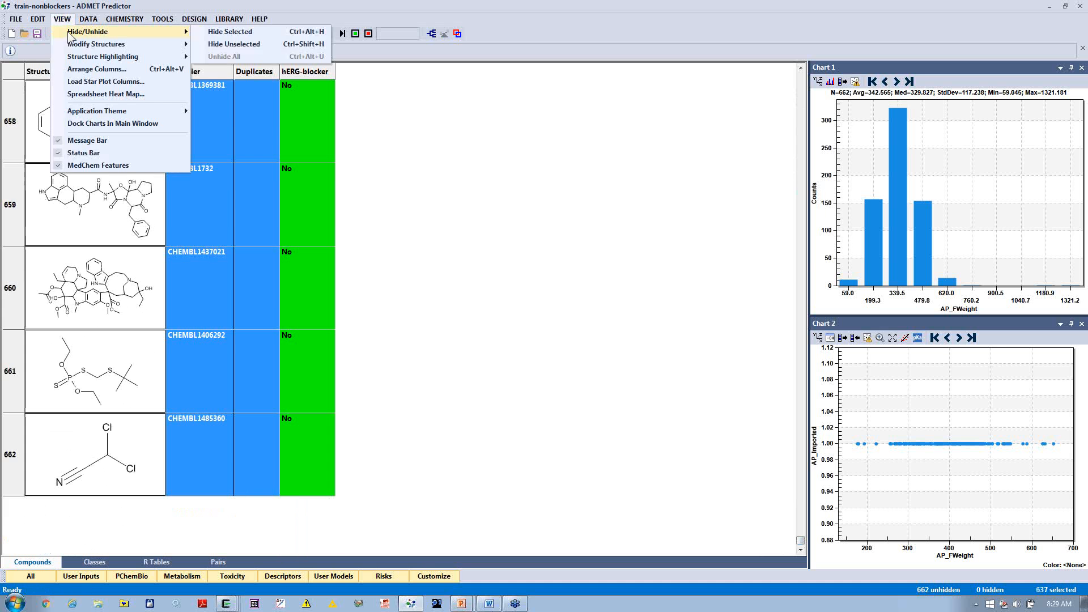
{"action": "mouse_move", "coordinate": [81, 33]}
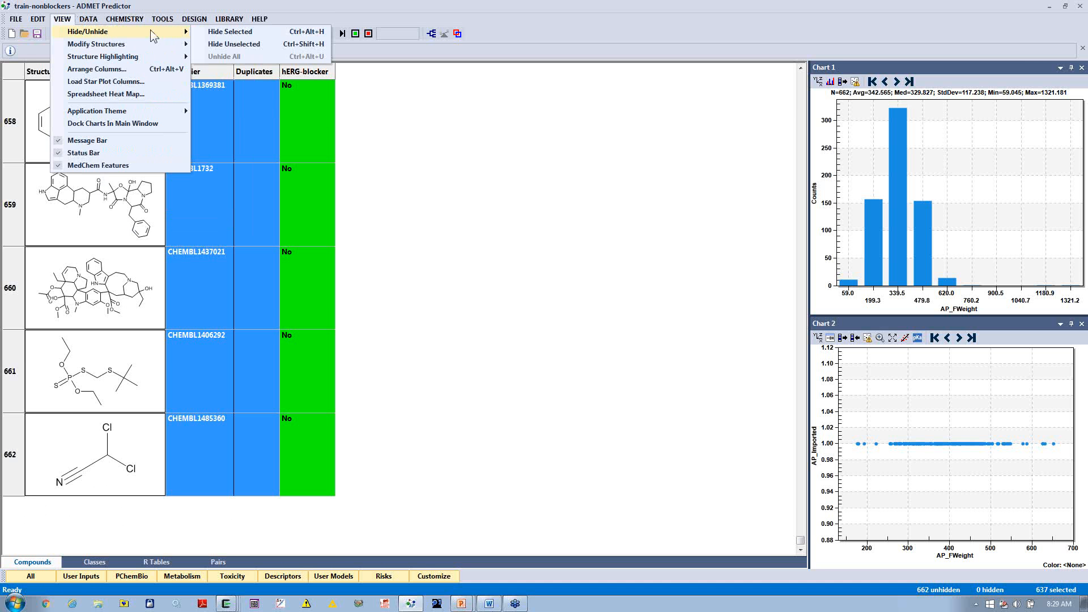
{"action": "left_click", "coordinate": [206, 31]}
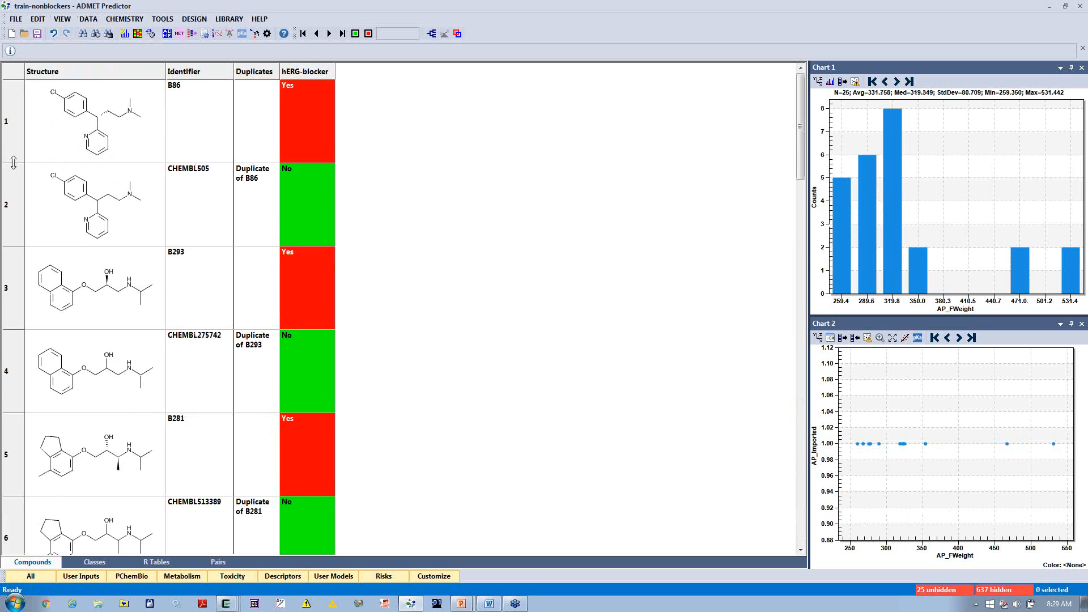
Step: Shrink the row height and delete the three conflicting stereoisomer pairs from B86 through CHEMBL513389
{"action": "left_click_drag", "start_coordinate": [17, 114], "coordinate": [17, 111]}
{"action": "left_click_drag", "start_coordinate": [208, 292], "coordinate": [210, 346]}
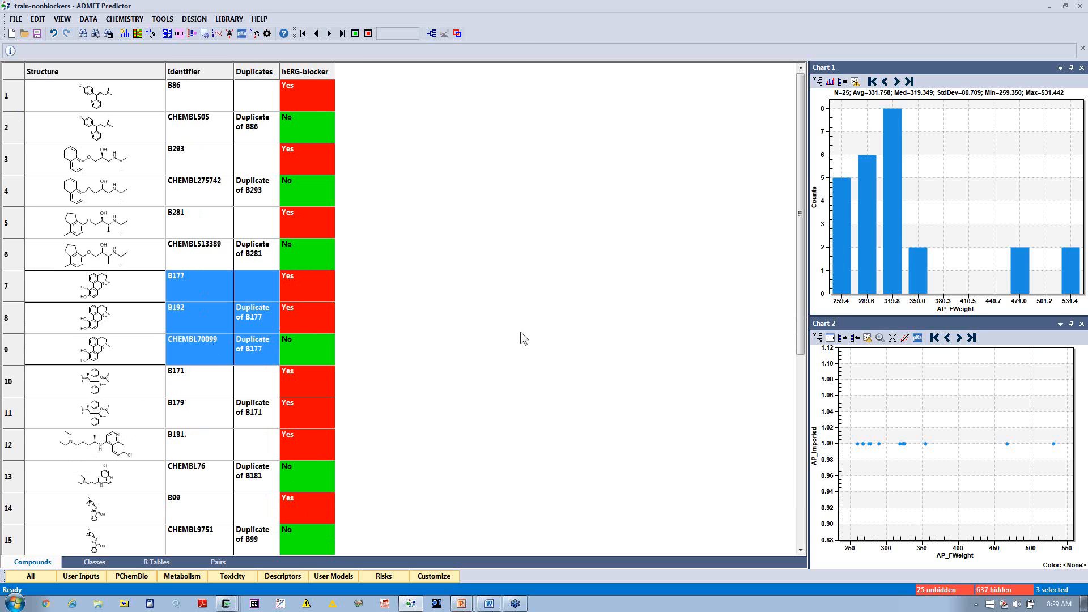
{"action": "left_click_drag", "start_coordinate": [249, 90], "coordinate": [261, 256]}
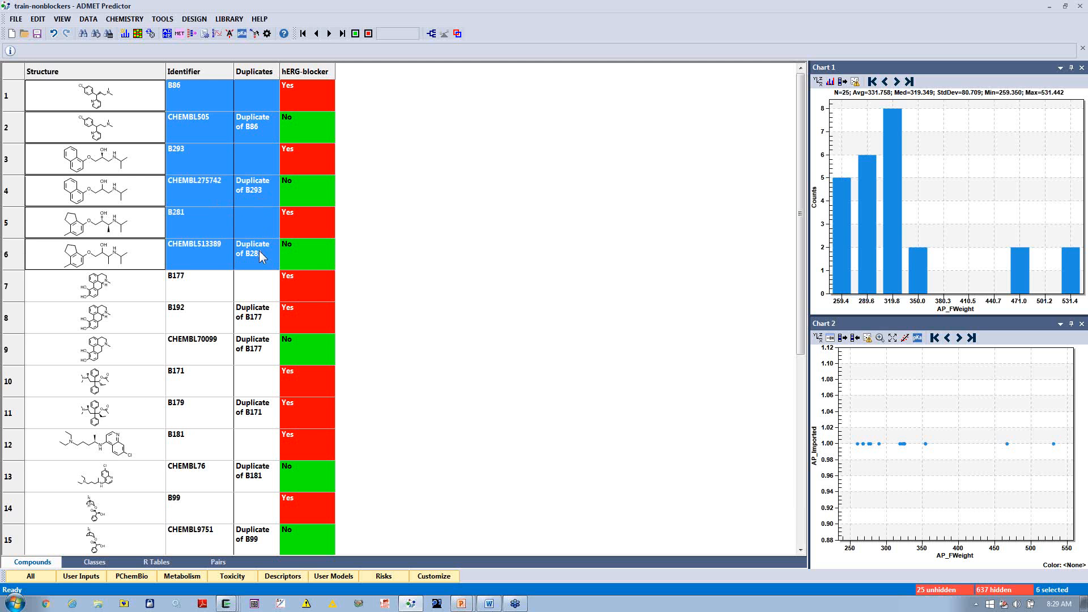
{"action": "key", "text": "Delete"}
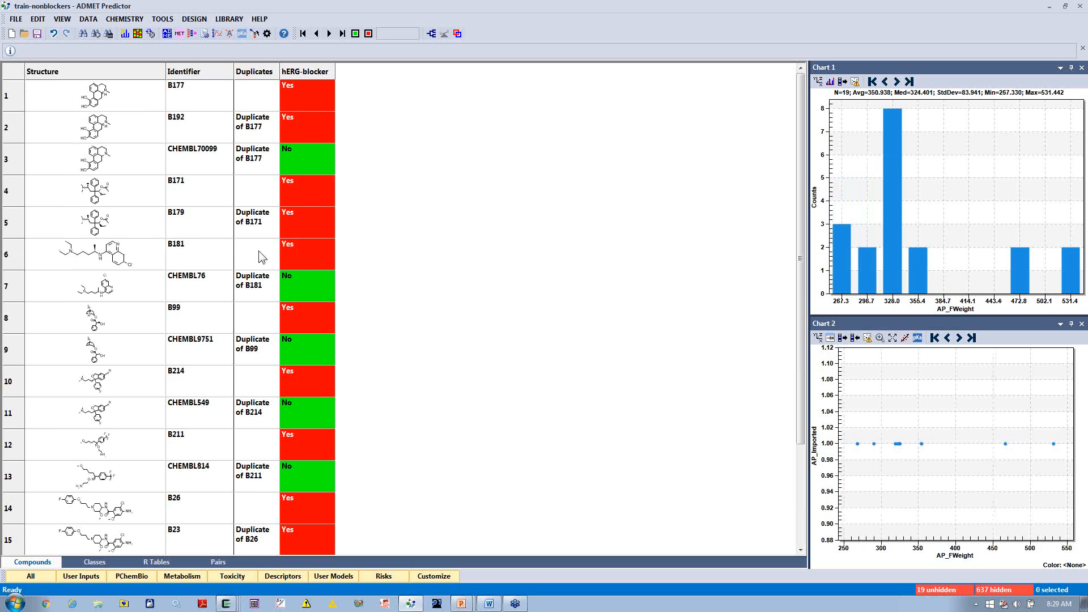
Step: Resize the rows to compare structures and delete the B177 group and other stereoisomer duplicates, keeping only B171, B26 and B91
{"action": "left_click_drag", "start_coordinate": [17, 112], "coordinate": [16, 170]}
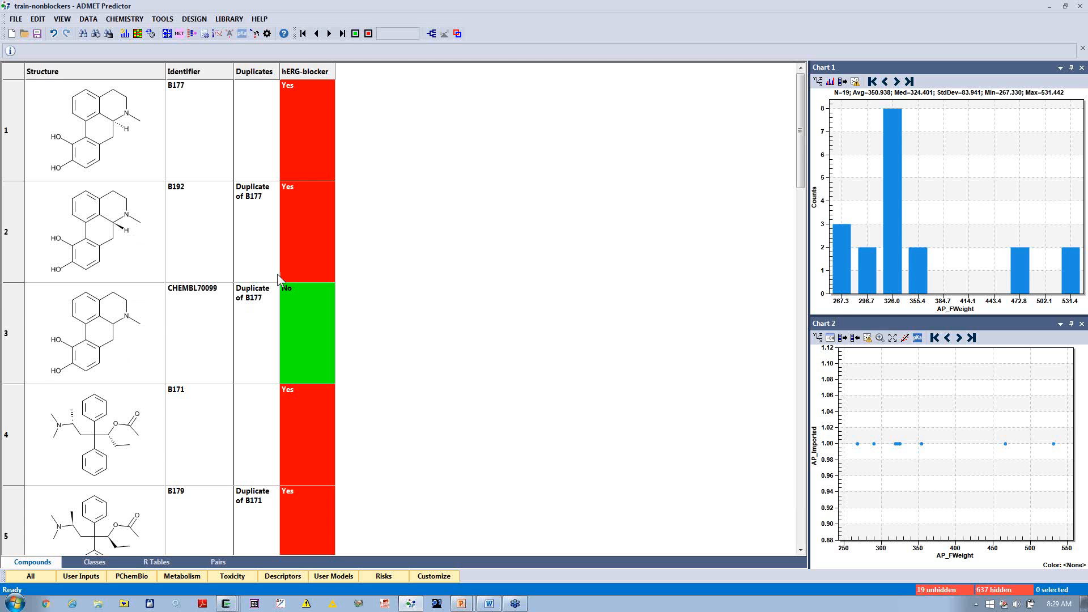
{"action": "left_click", "coordinate": [251, 338]}
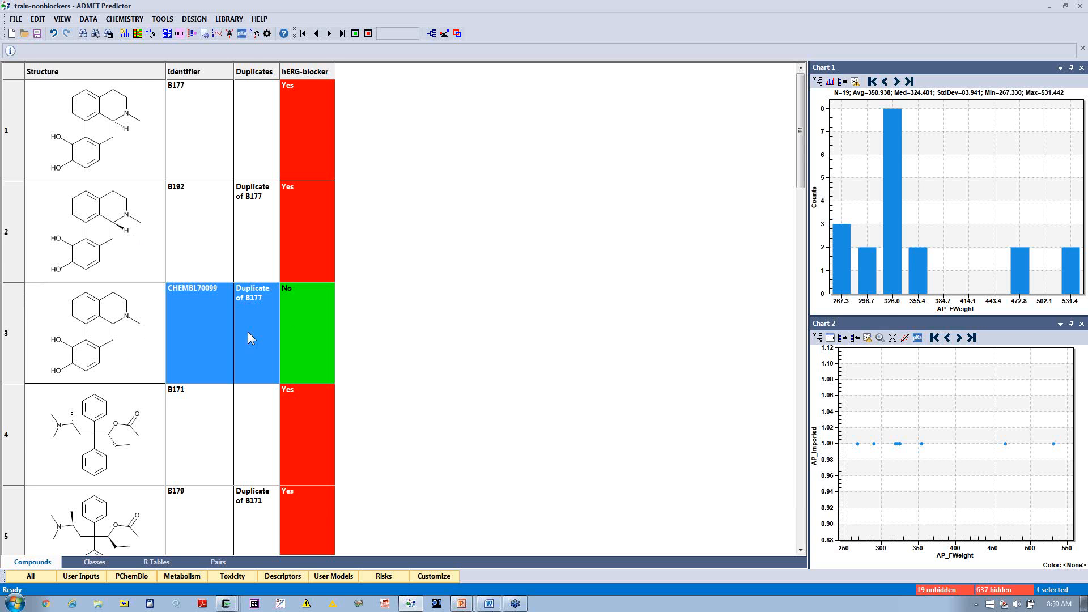
{"action": "left_click_drag", "start_coordinate": [249, 332], "coordinate": [242, 155]}
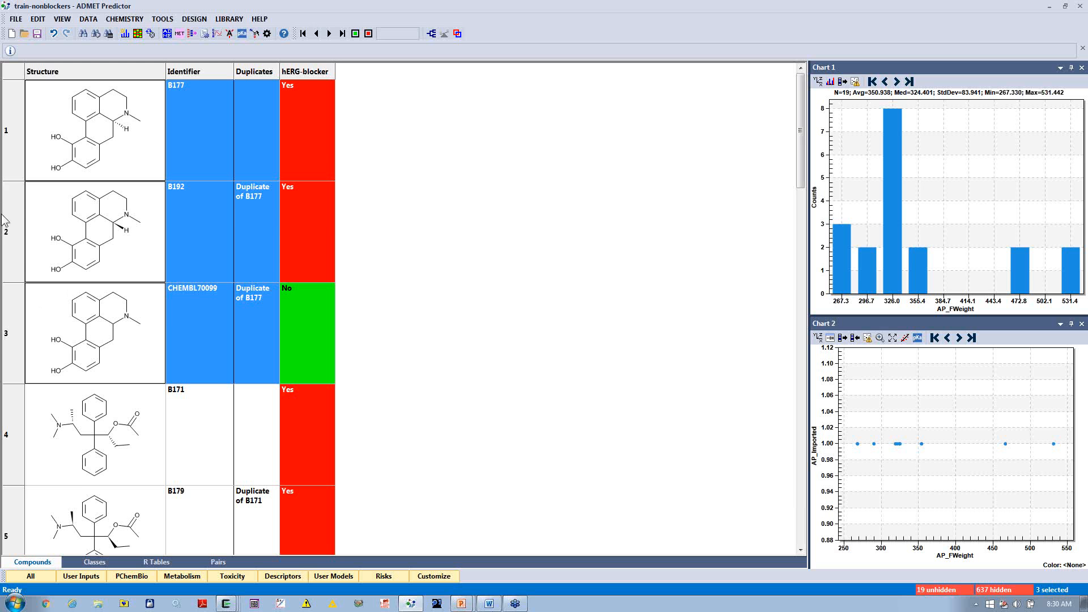
{"action": "left_click_drag", "start_coordinate": [15, 142], "coordinate": [16, 137]}
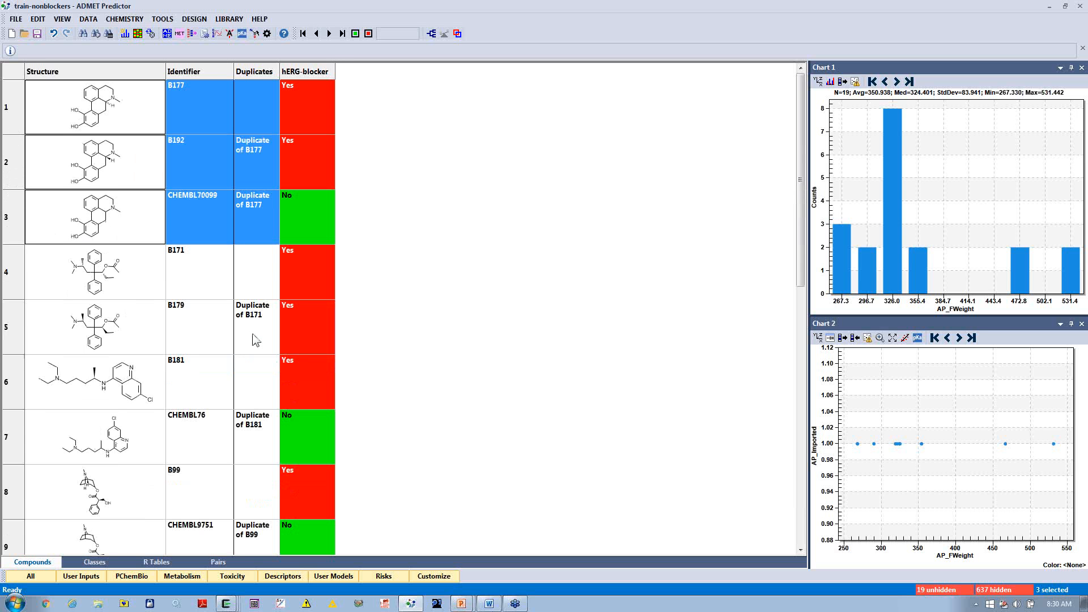
{"action": "left_click", "coordinate": [249, 340], "text": "ctrl"}
{"action": "left_click", "coordinate": [253, 393], "text": "ctrl"}
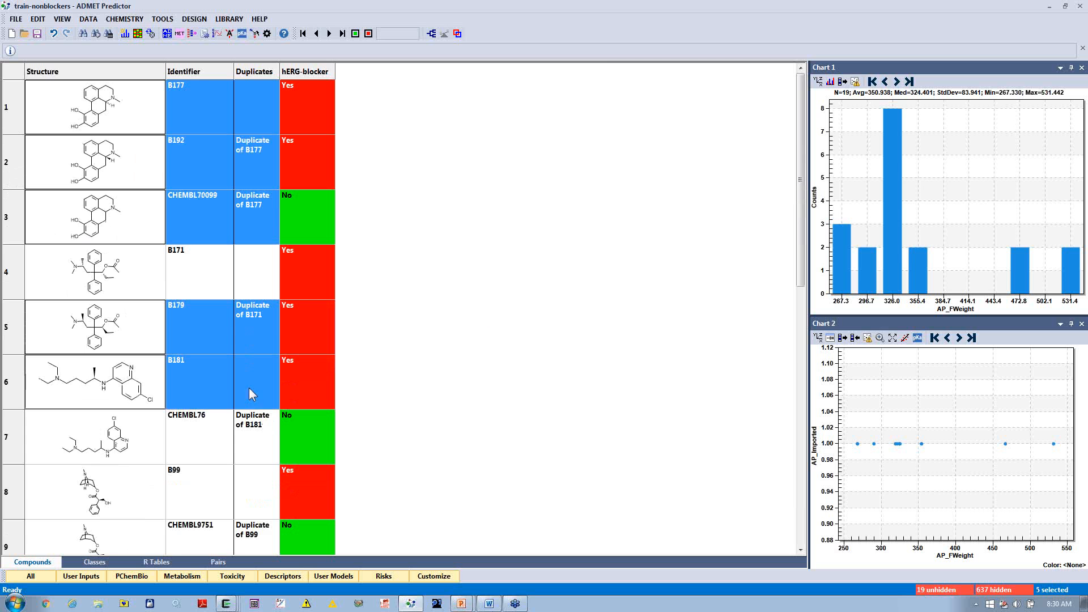
{"action": "left_click", "coordinate": [259, 498], "text": "ctrl"}
{"action": "scroll", "coordinate": [567, 485], "scroll_direction": "down", "scroll_amount": 2}
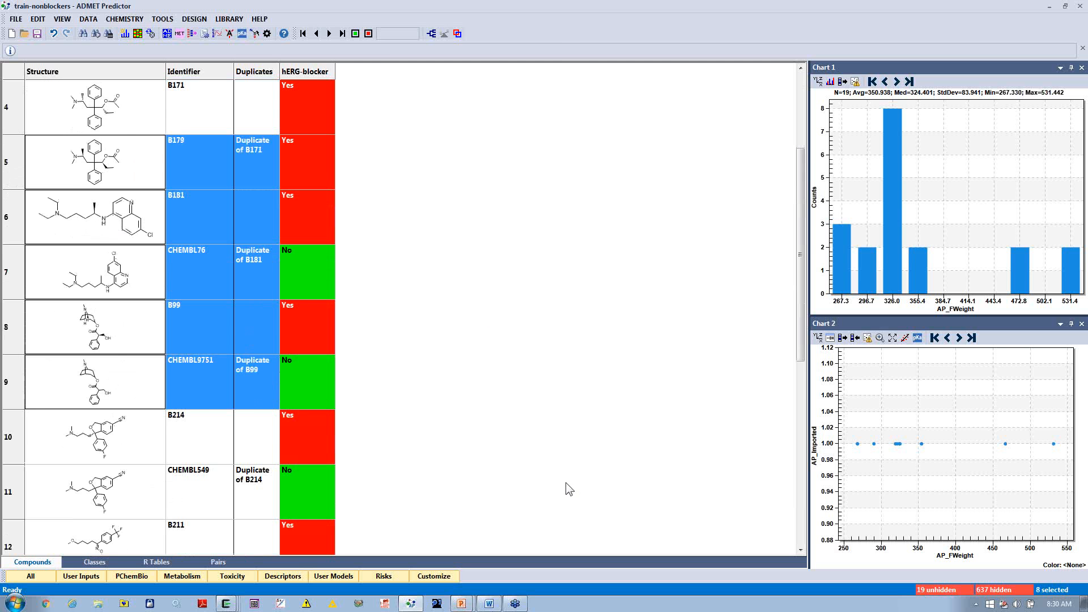
{"action": "left_click_drag", "start_coordinate": [202, 273], "coordinate": [209, 428]}
{"action": "scroll", "coordinate": [420, 419], "scroll_direction": "down", "scroll_amount": 2}
{"action": "left_click", "coordinate": [224, 285], "text": "ctrl"}
{"action": "left_click", "coordinate": [226, 385], "text": "ctrl"}
{"action": "left_click", "coordinate": [225, 437], "text": "ctrl"}
{"action": "left_click", "coordinate": [223, 473], "text": "ctrl"}
{"action": "key", "text": "Delete"}
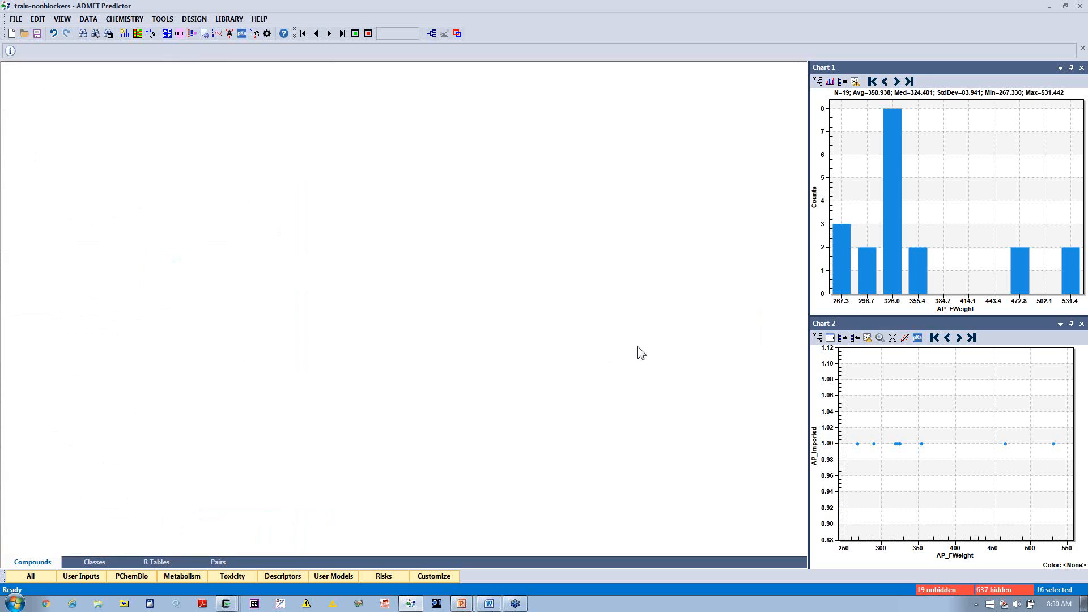
Step: Unhide all hidden compounds to restore the full curated data set in the spreadsheet
{"action": "left_click", "coordinate": [70, 22]}
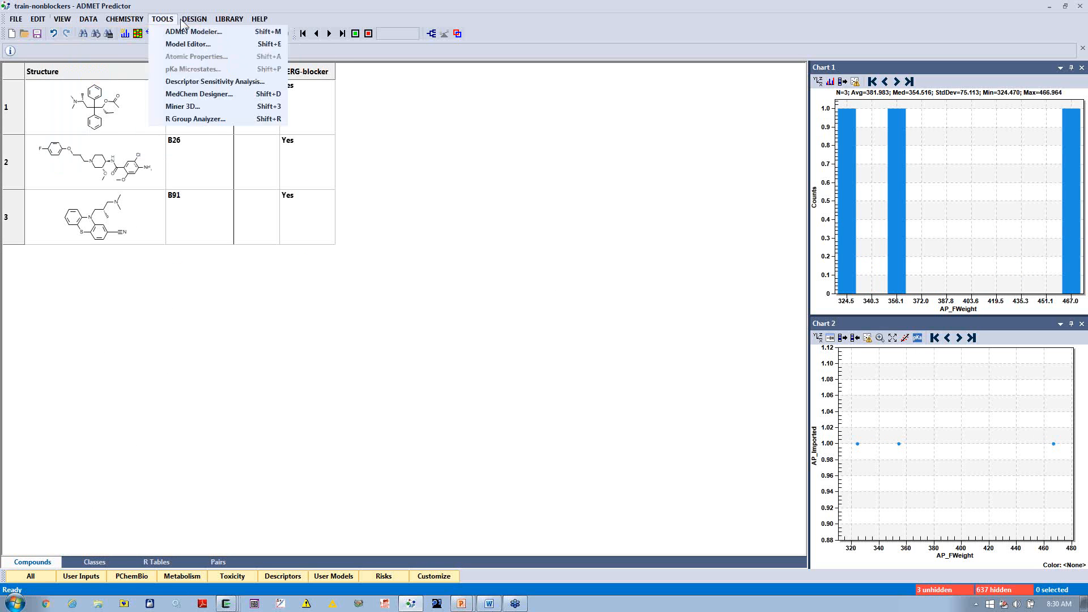
{"action": "mouse_move", "coordinate": [85, 31]}
{"action": "left_click", "coordinate": [222, 56]}
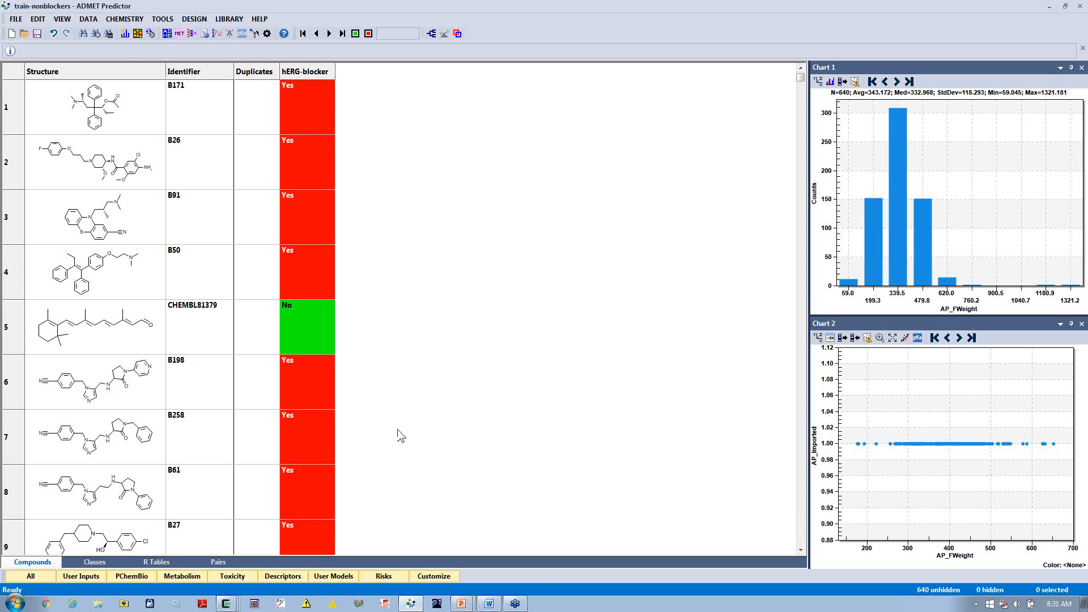
Step: Generate activity-cliff pairs using hERG-blocker as the compound attribute with a minimum difference of 1
{"action": "left_click", "coordinate": [137, 19]}
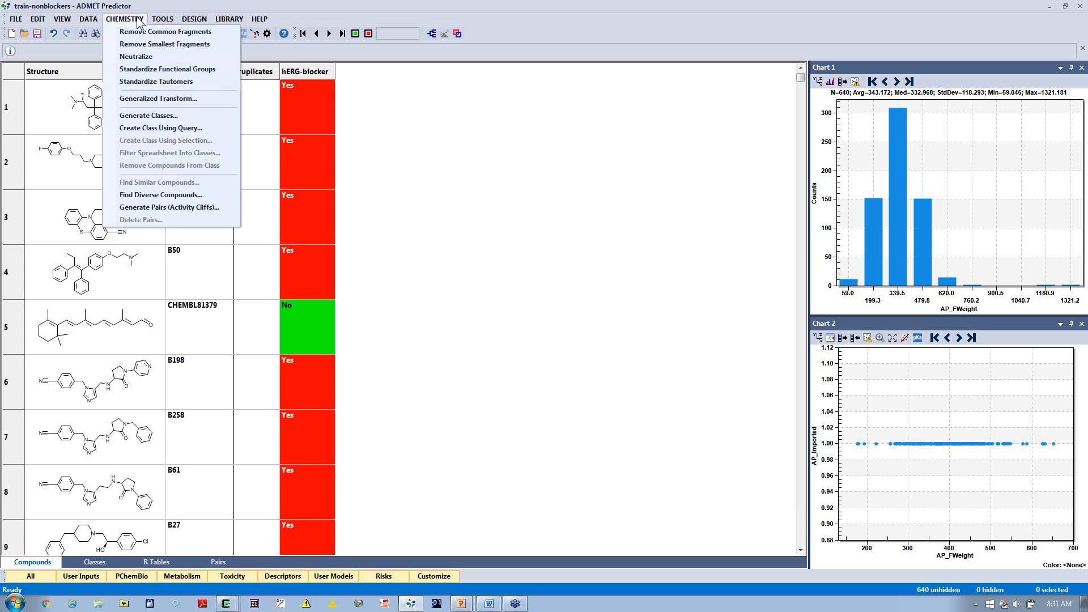
{"action": "left_click", "coordinate": [161, 209]}
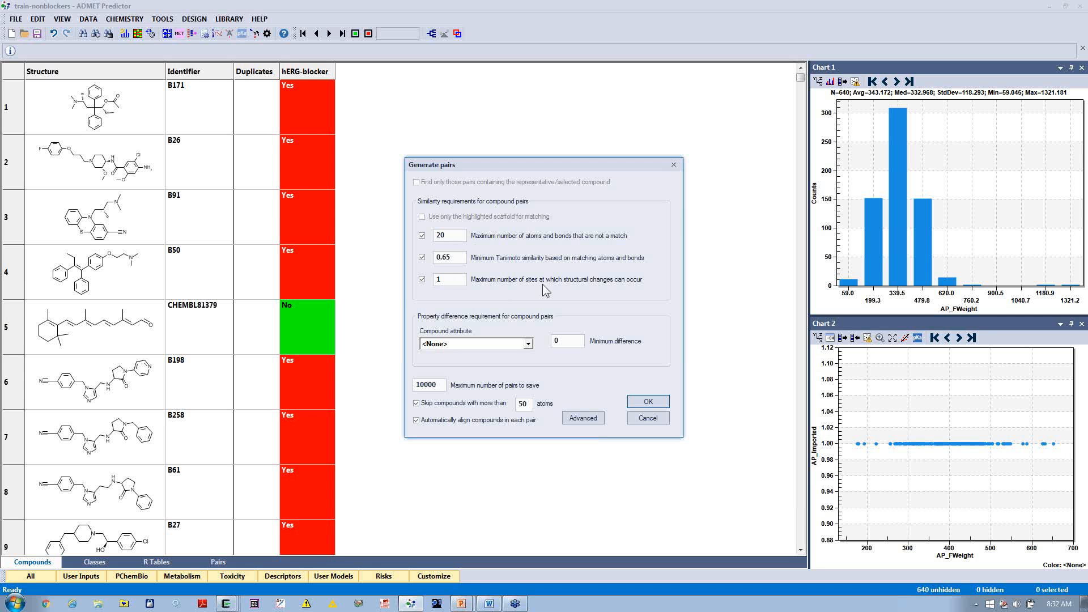
{"action": "left_click", "coordinate": [527, 344]}
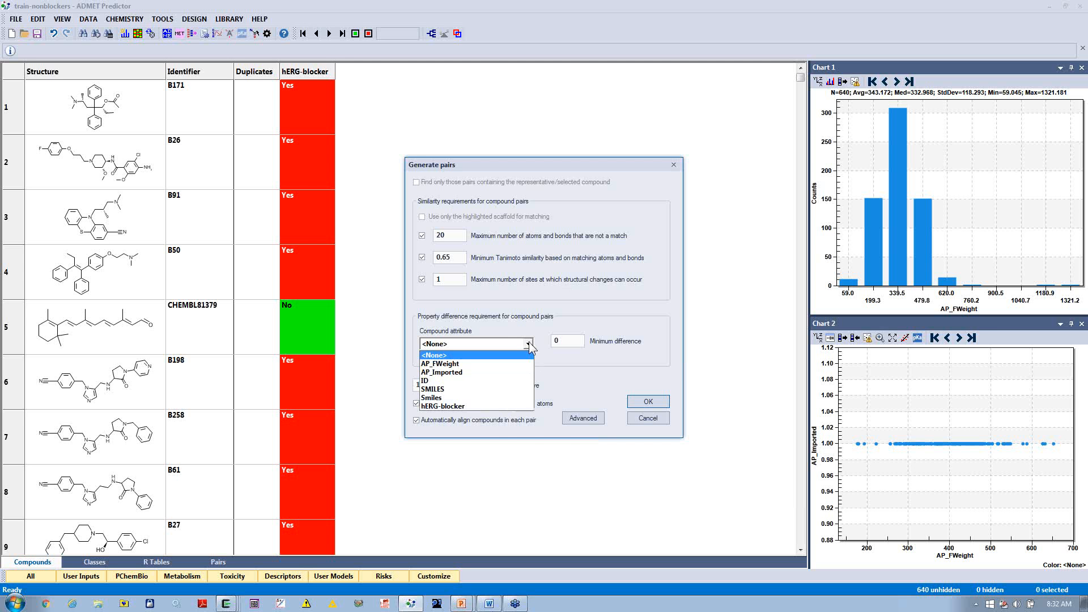
{"action": "left_click", "coordinate": [497, 404]}
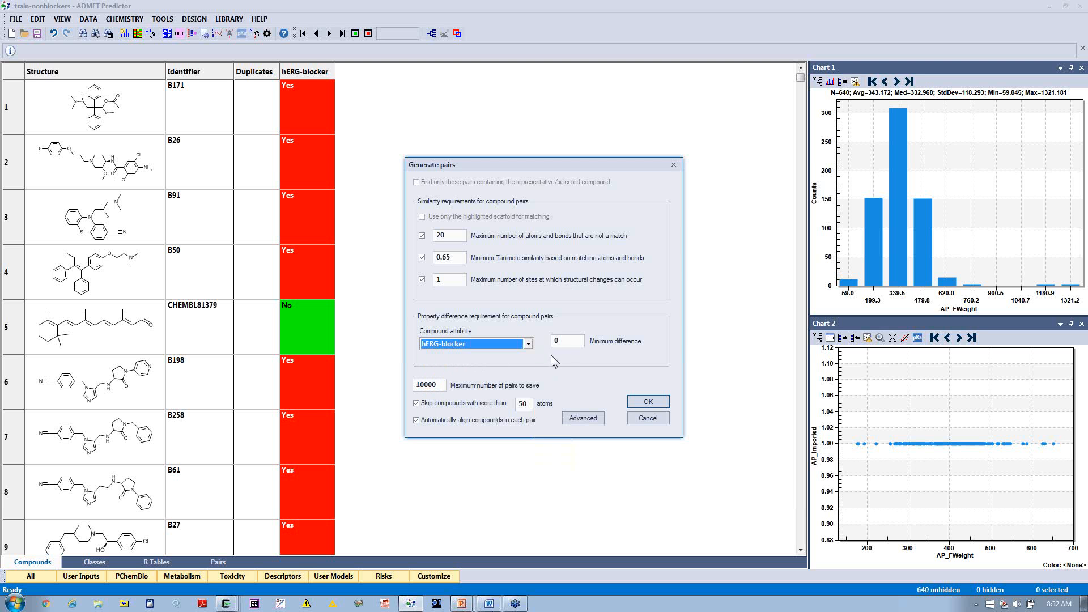
{"action": "left_click_drag", "start_coordinate": [562, 344], "coordinate": [535, 341]}
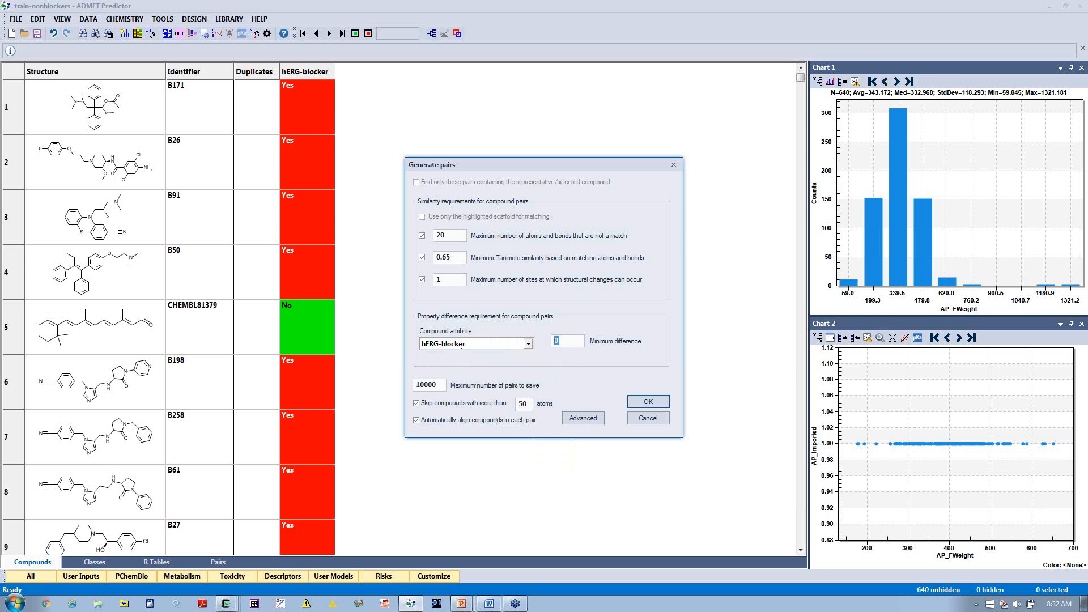
{"action": "left_click", "coordinate": [657, 404]}
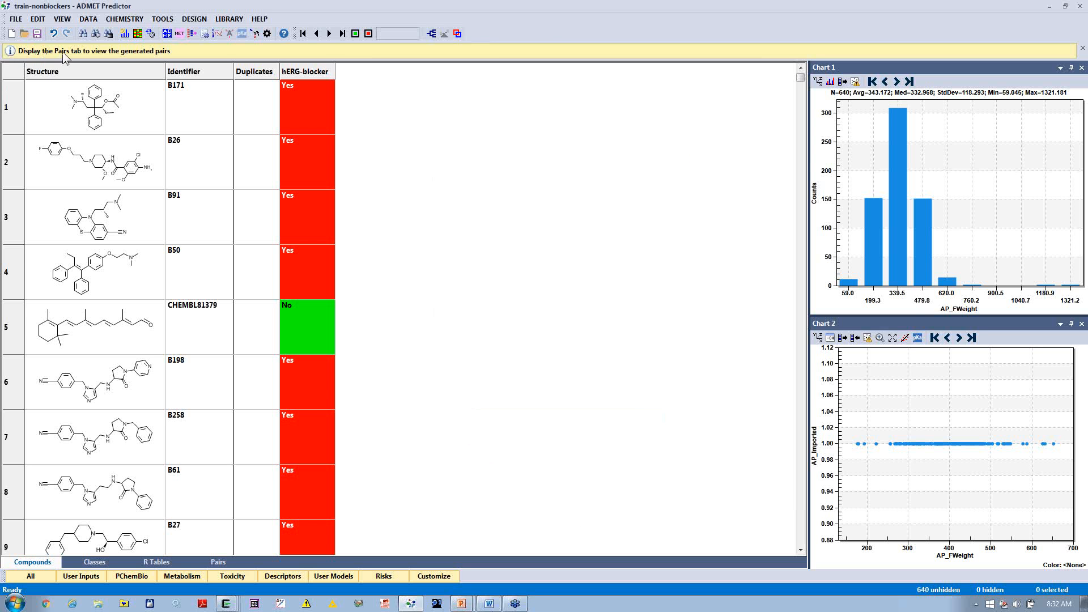
Step: View the generated pairs with enlarged rows and examine the structural differences in the B33 and B50 pairs
{"action": "left_click", "coordinate": [218, 562]}
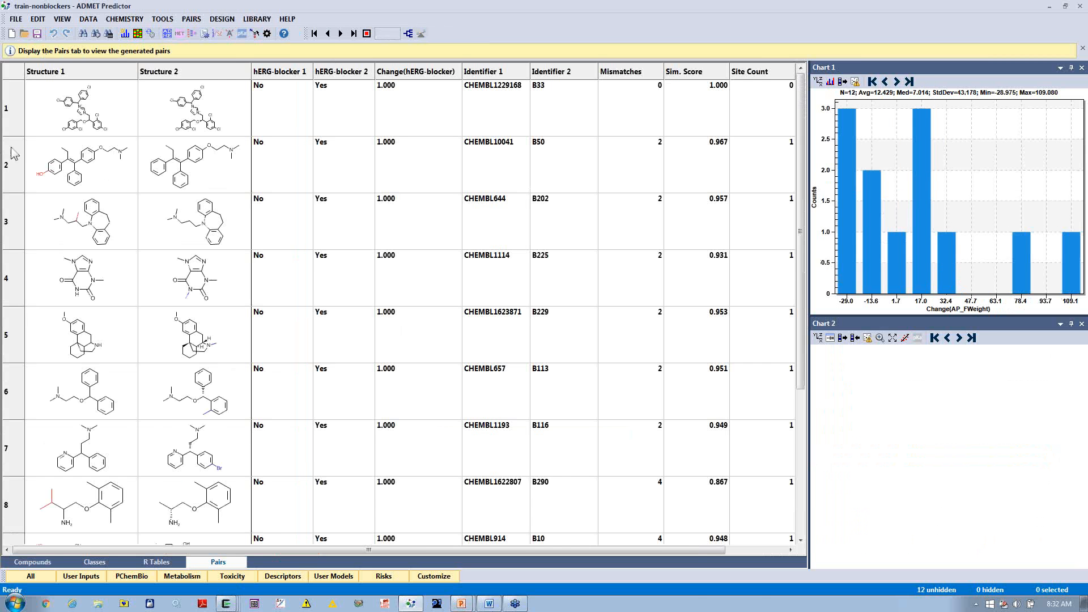
{"action": "left_click_drag", "start_coordinate": [17, 136], "coordinate": [19, 200]}
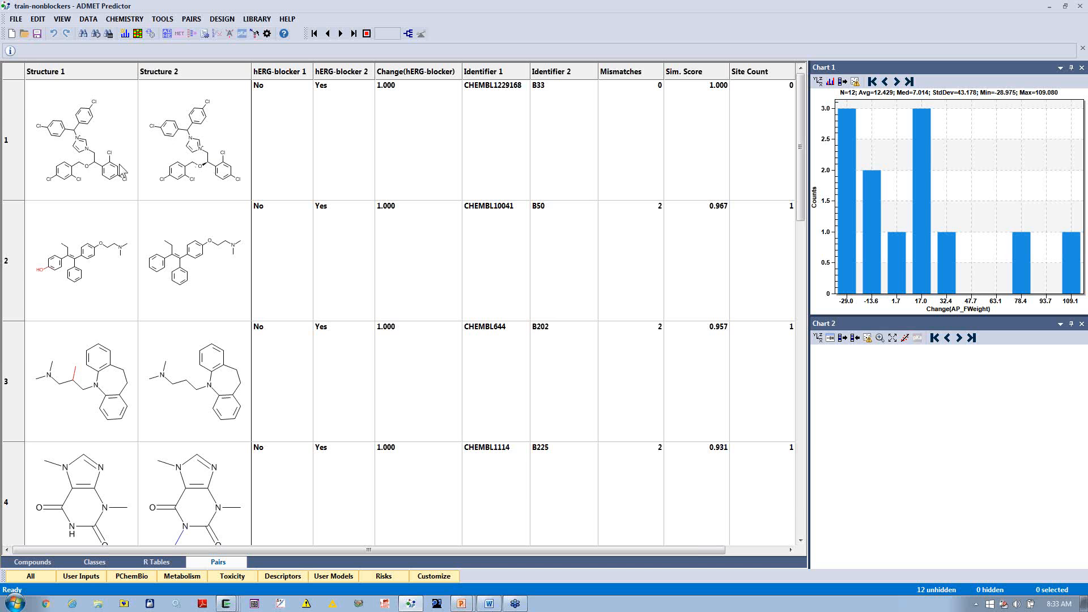
{"action": "left_click", "coordinate": [121, 169]}
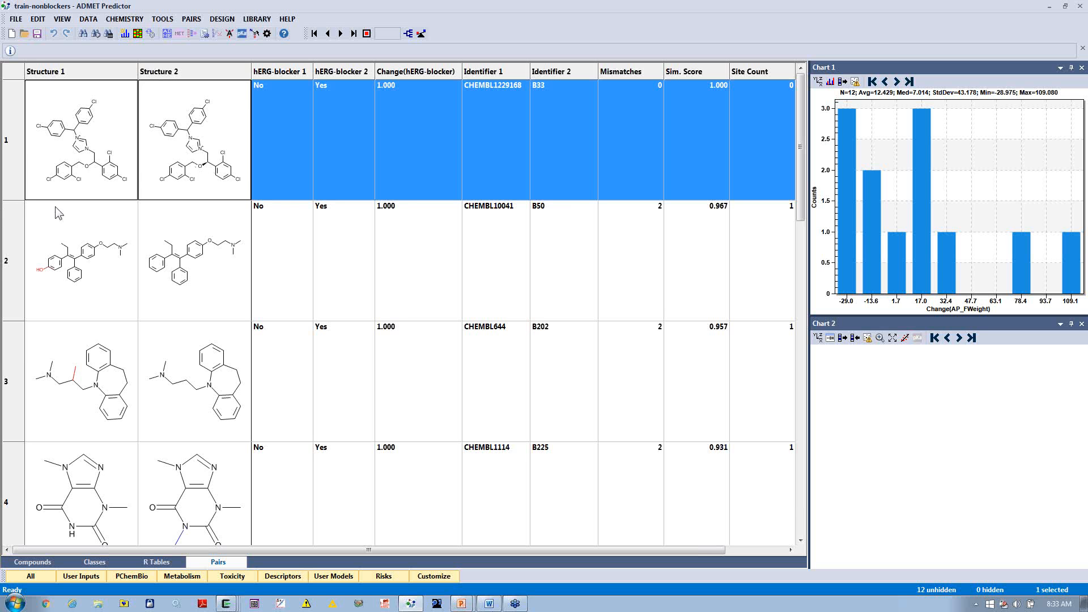
{"action": "left_click", "coordinate": [39, 291]}
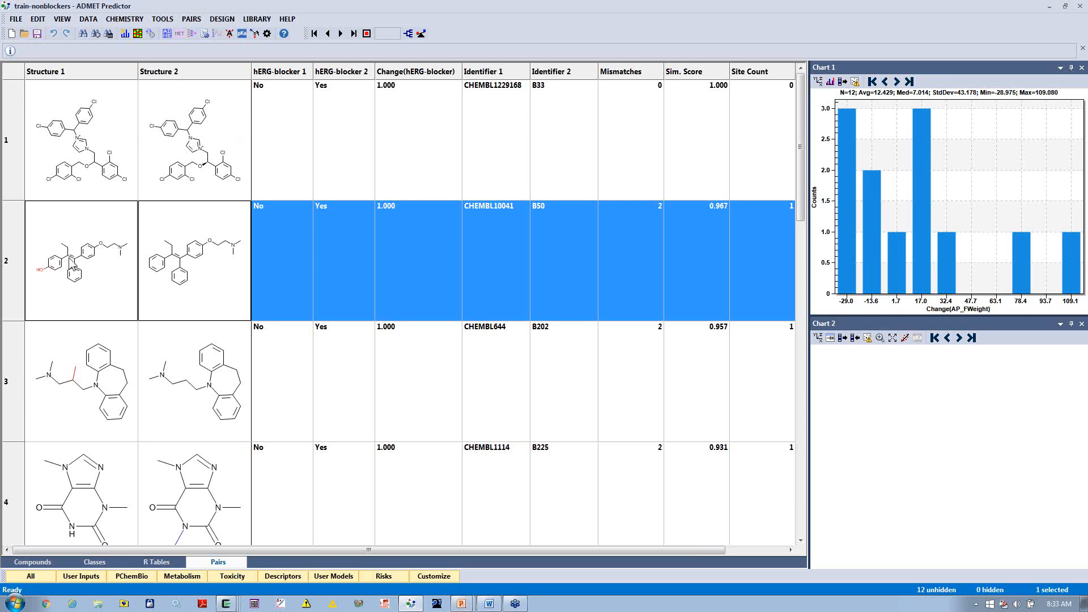
Step: Enable bold structure display in the application preferences and widen the structure columns of the pairs table
{"action": "left_click", "coordinate": [267, 34]}
{"action": "left_click", "coordinate": [445, 170]}
{"action": "left_click", "coordinate": [428, 203]}
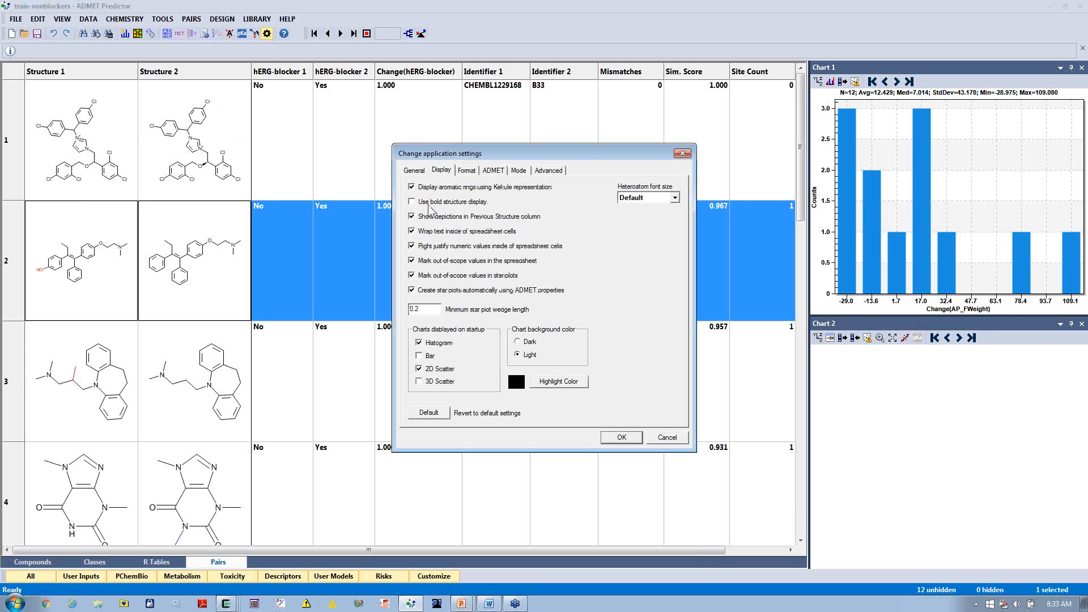
{"action": "left_click", "coordinate": [618, 436]}
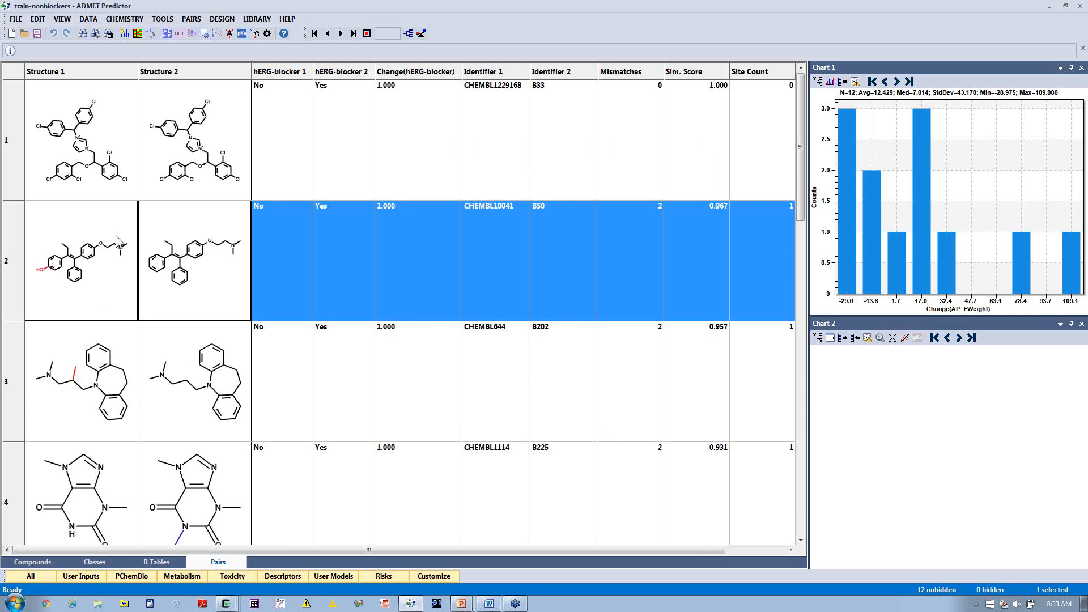
{"action": "left_click_drag", "start_coordinate": [140, 67], "coordinate": [174, 68]}
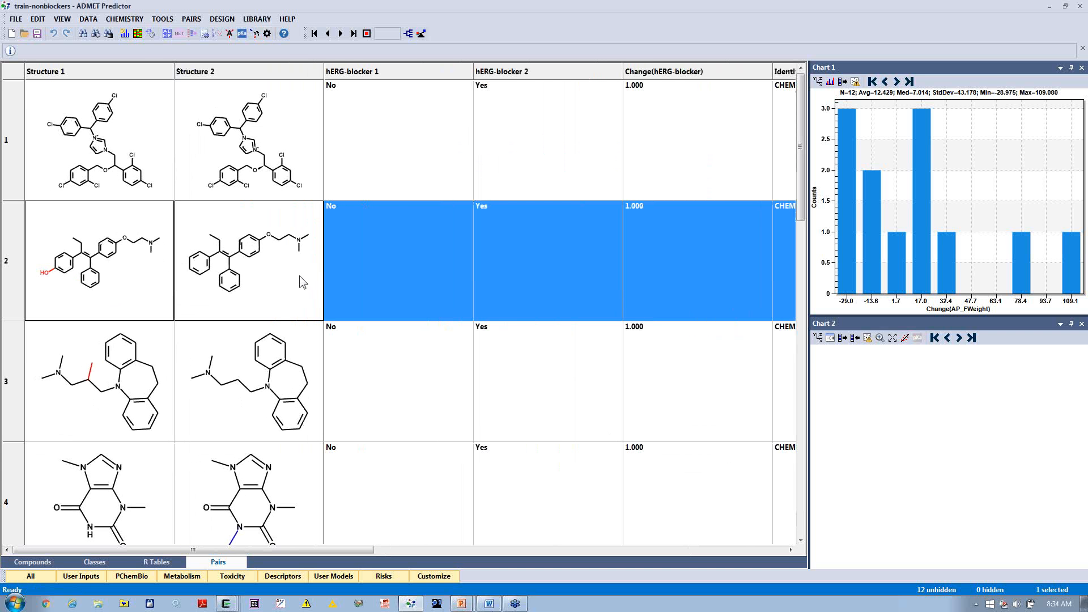
Step: Examine the highlighted structural differences between nonblockers and blockers in pairs 3 through 12
{"action": "left_click", "coordinate": [186, 405]}
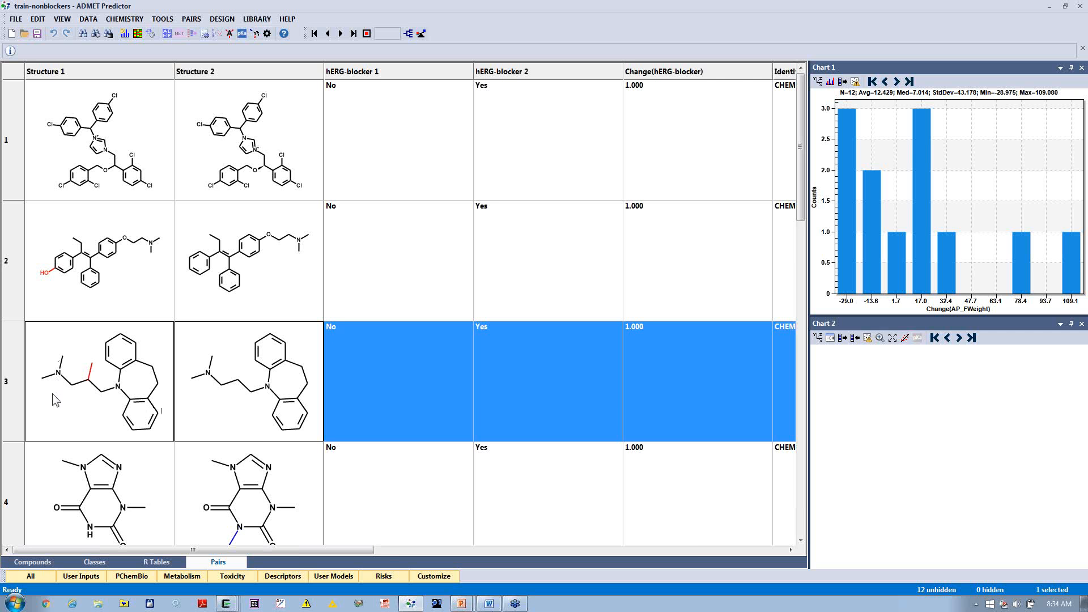
{"action": "left_click", "coordinate": [802, 541]}
{"action": "left_click", "coordinate": [801, 541]}
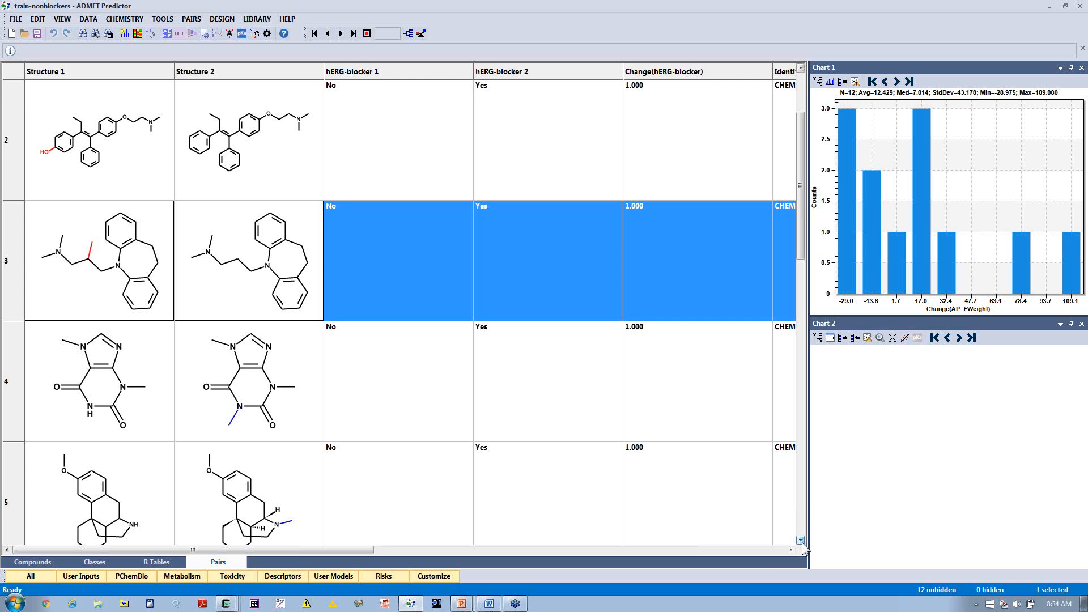
{"action": "left_click", "coordinate": [147, 424]}
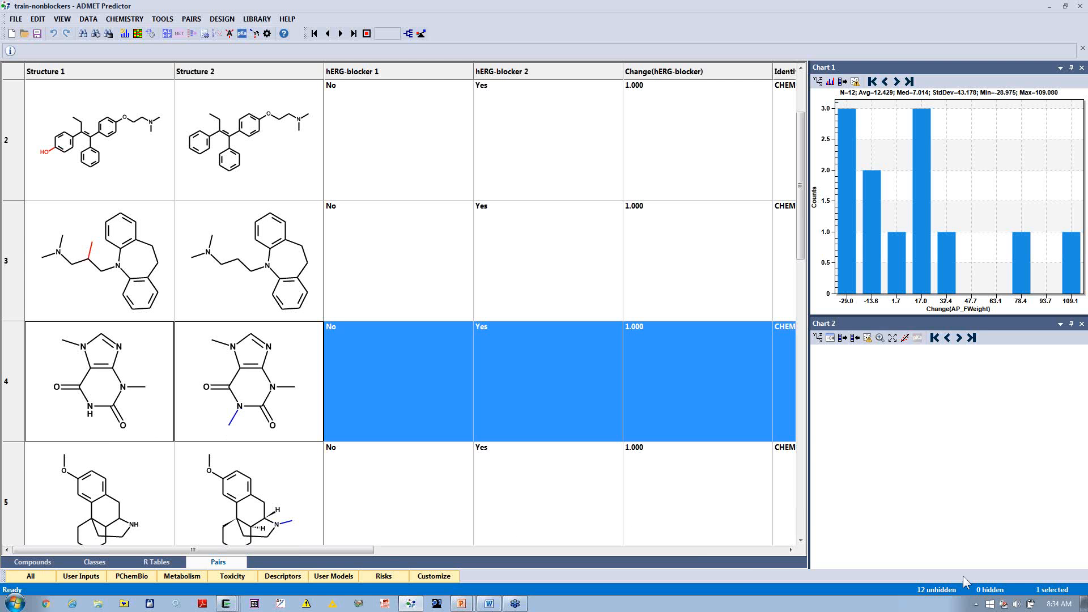
{"action": "left_click", "coordinate": [800, 540]}
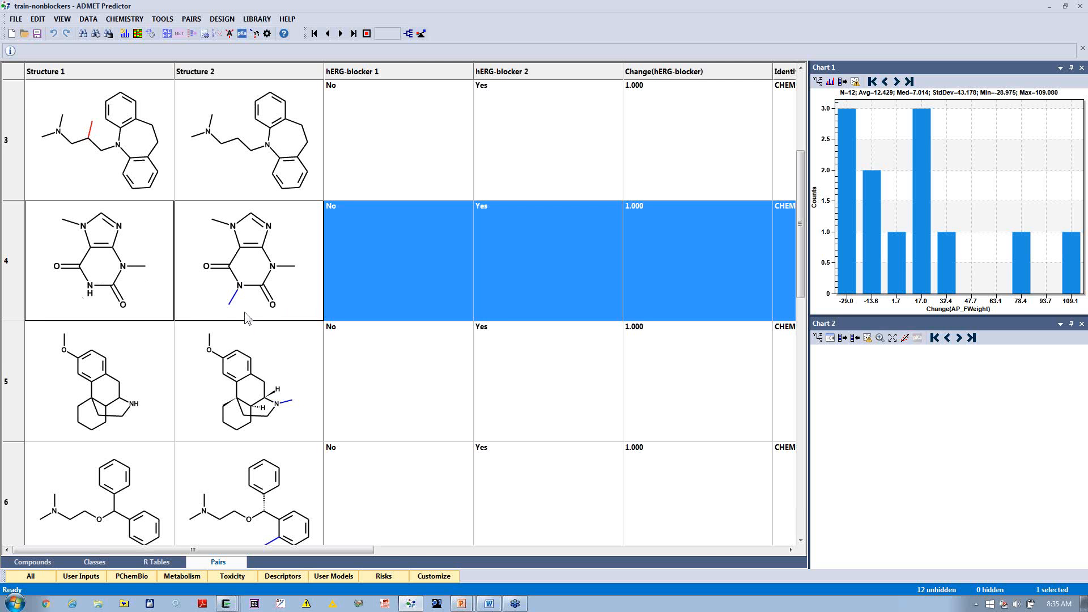
{"action": "left_click", "coordinate": [285, 422]}
{"action": "scroll", "coordinate": [282, 417], "scroll_direction": "down", "scroll_amount": 3}
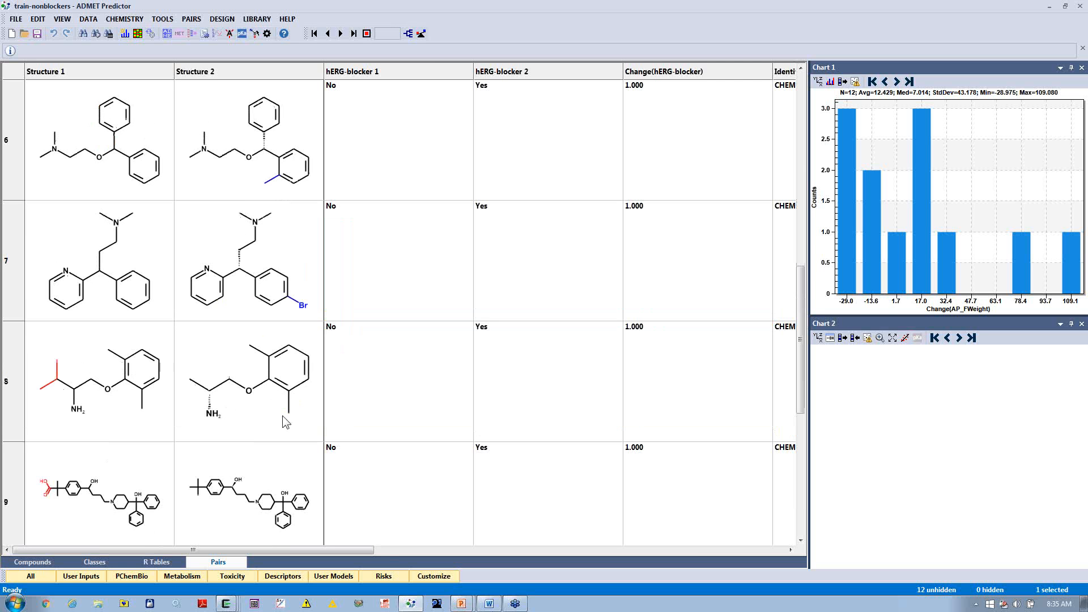
{"action": "left_click", "coordinate": [261, 303]}
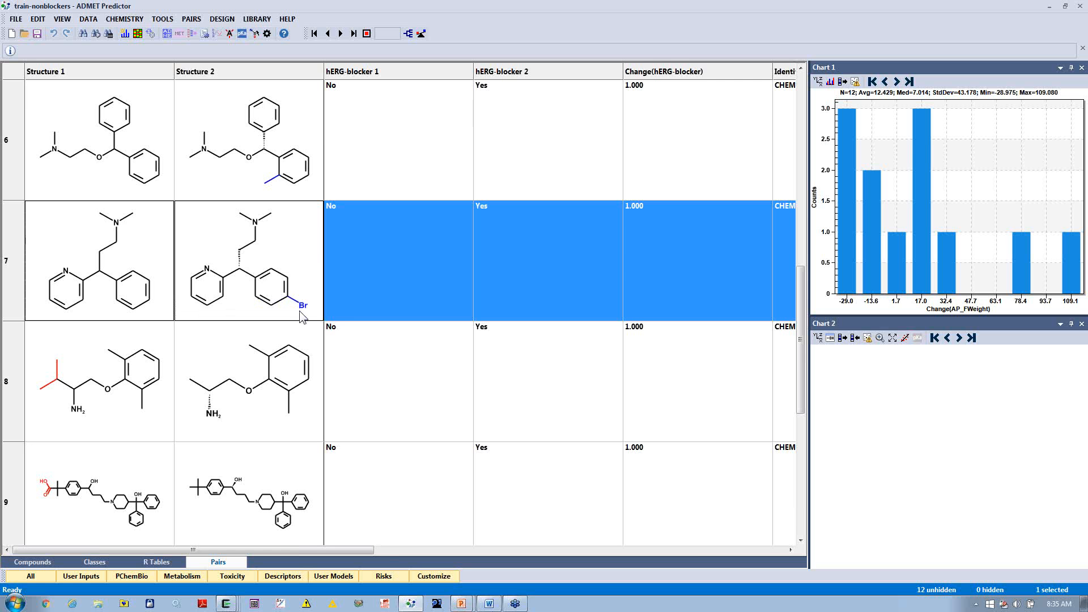
{"action": "scroll", "coordinate": [237, 355], "scroll_direction": "down", "scroll_amount": 1}
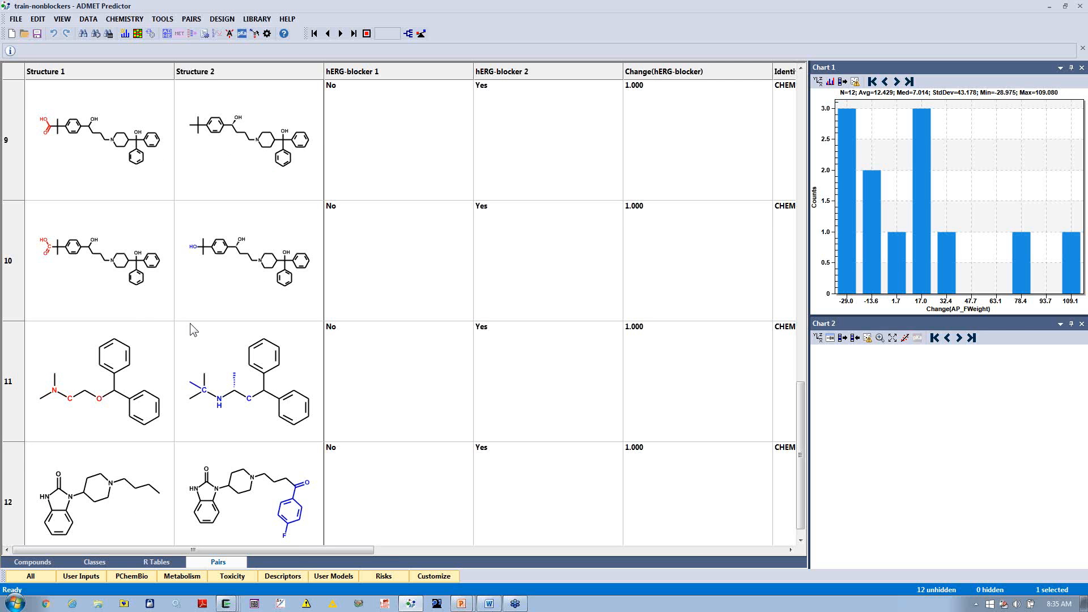
{"action": "left_click", "coordinate": [89, 162]}
{"action": "left_click_drag", "start_coordinate": [89, 163], "coordinate": [108, 312]}
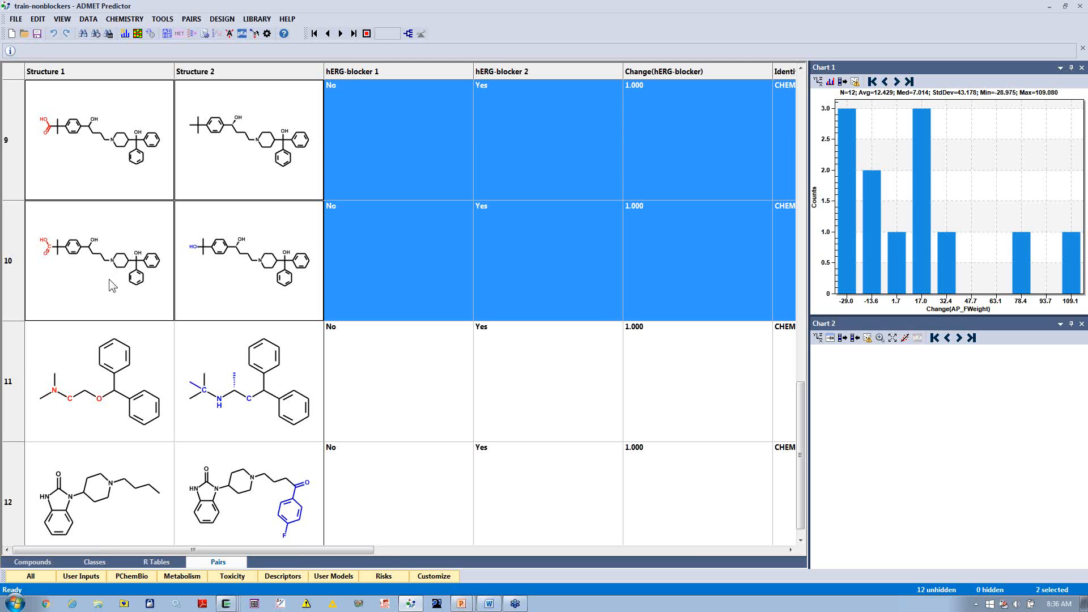
{"action": "scroll", "coordinate": [139, 384], "scroll_direction": "down", "scroll_amount": 1}
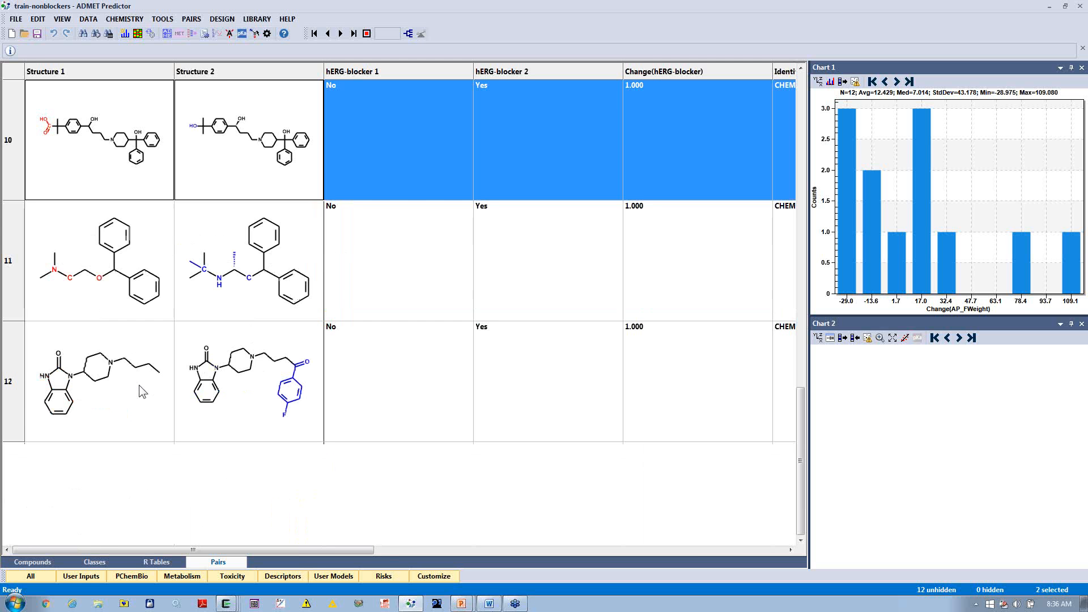
{"action": "left_click", "coordinate": [100, 388]}
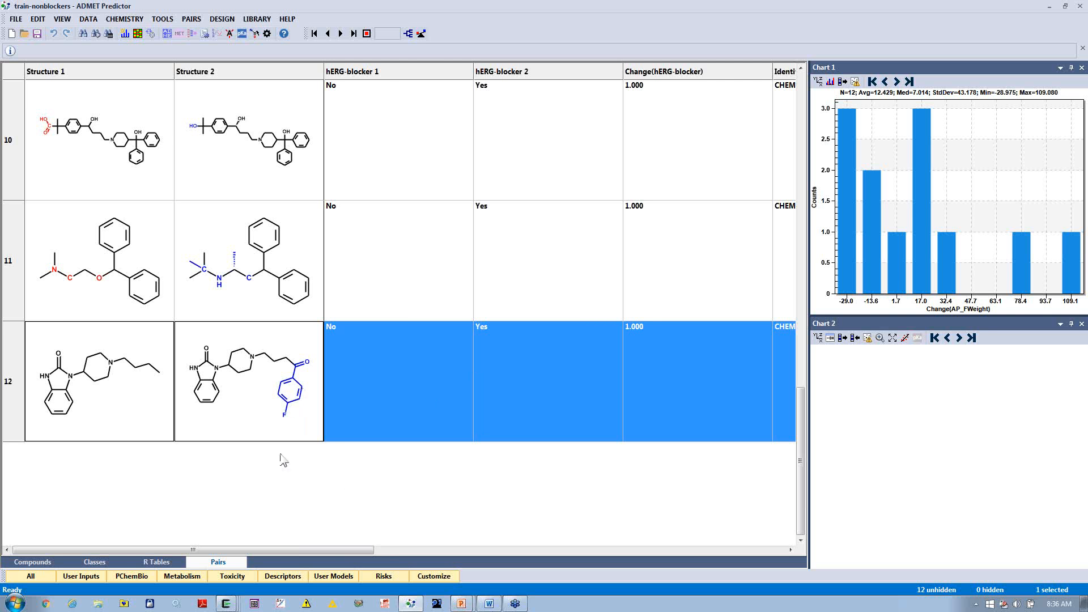
Step: Return to the compounds spreadsheet and exit the program
{"action": "left_click", "coordinate": [33, 563]}
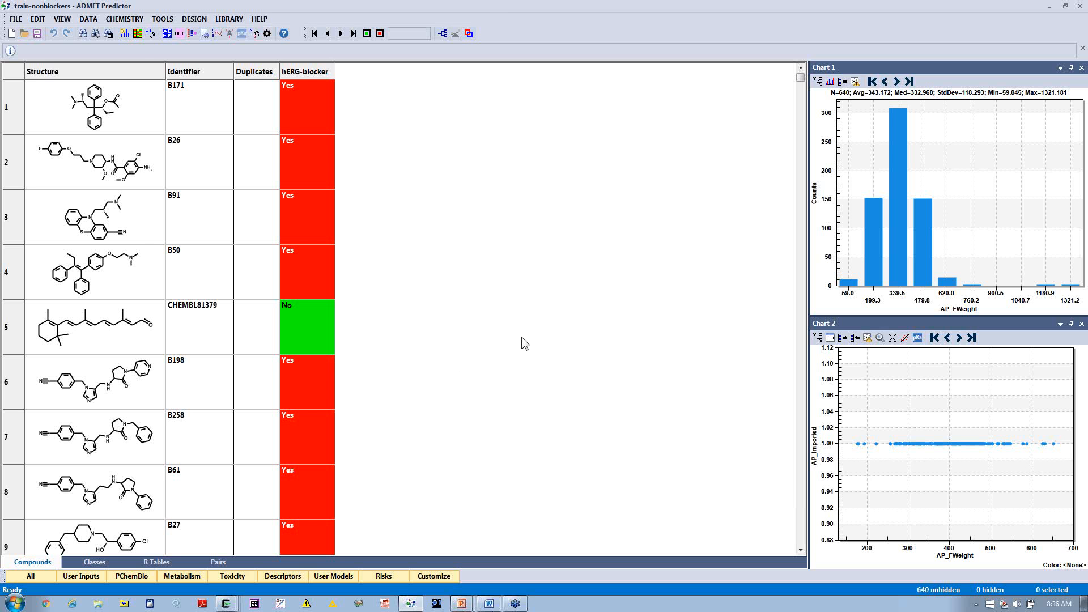
{"action": "left_click", "coordinate": [16, 18]}
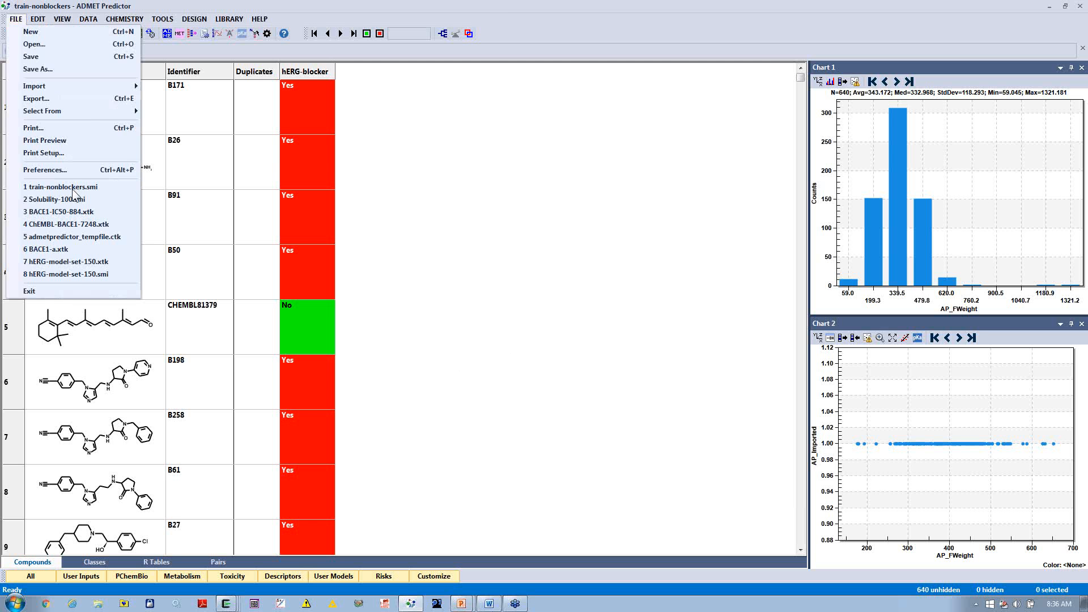
{"action": "left_click", "coordinate": [59, 290]}
{"action": "left_click", "coordinate": [547, 319]}
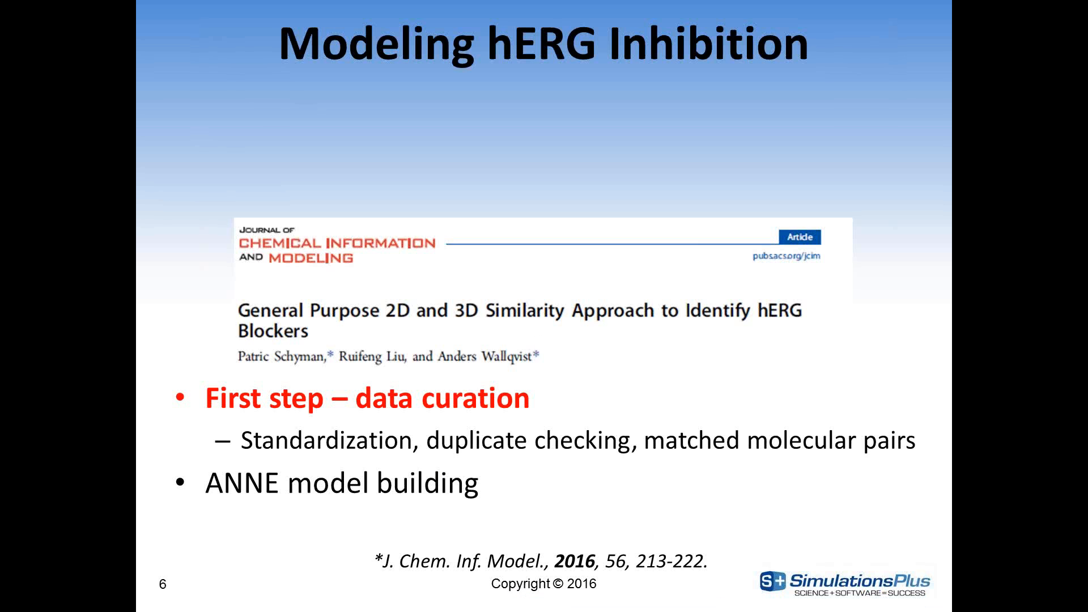
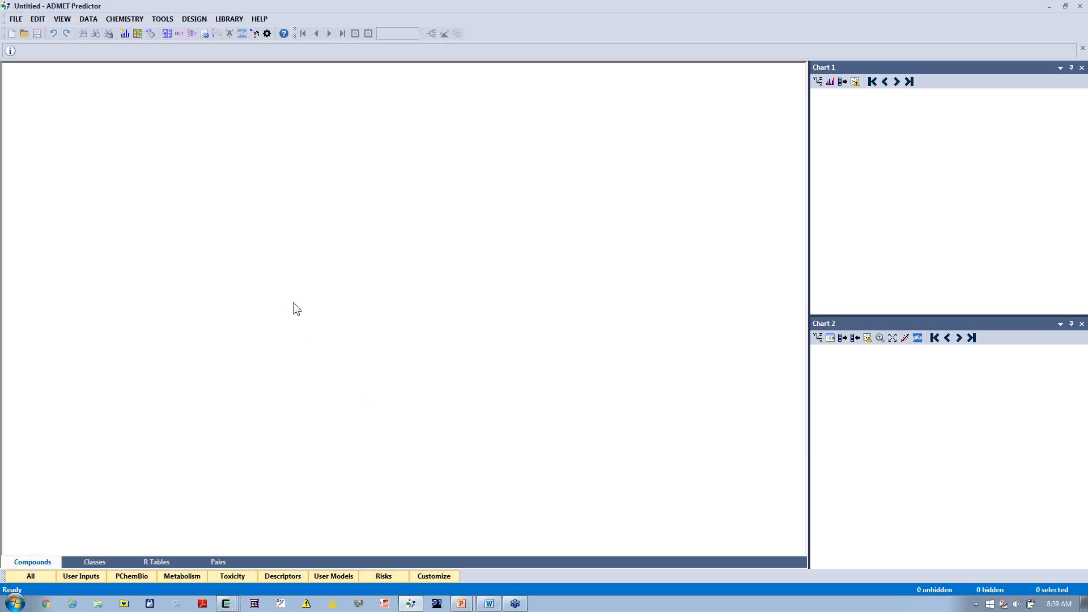
Step: Open the ChEMBL-BACE1-7248.xtk file from the BACE1 folder under Demos
{"action": "left_click", "coordinate": [16, 20]}
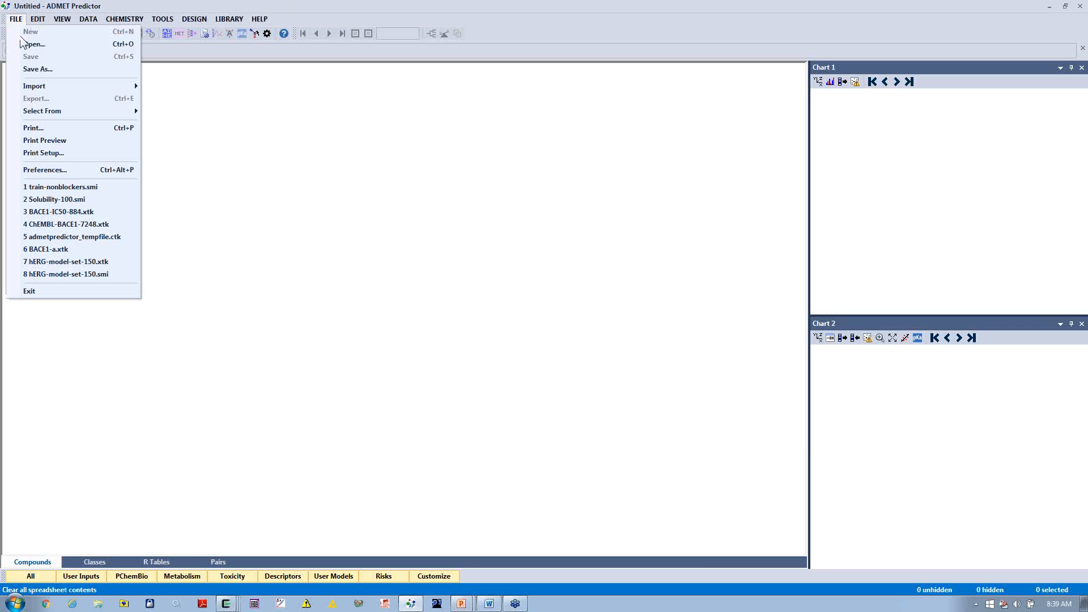
{"action": "left_click", "coordinate": [34, 43]}
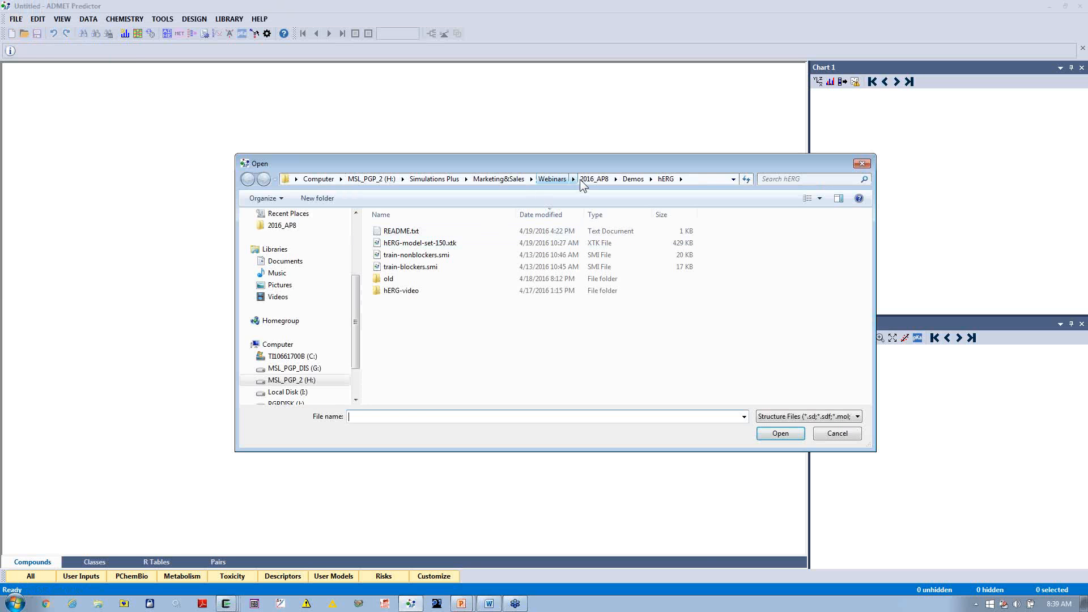
{"action": "left_click", "coordinate": [631, 178]}
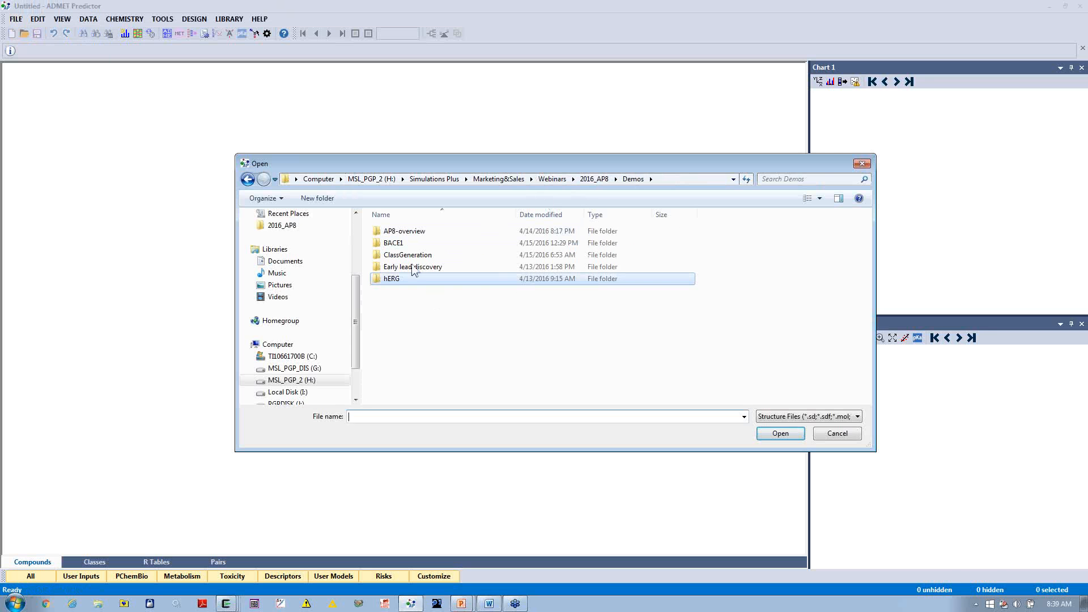
{"action": "double_click", "coordinate": [407, 243]}
{"action": "double_click", "coordinate": [419, 232]}
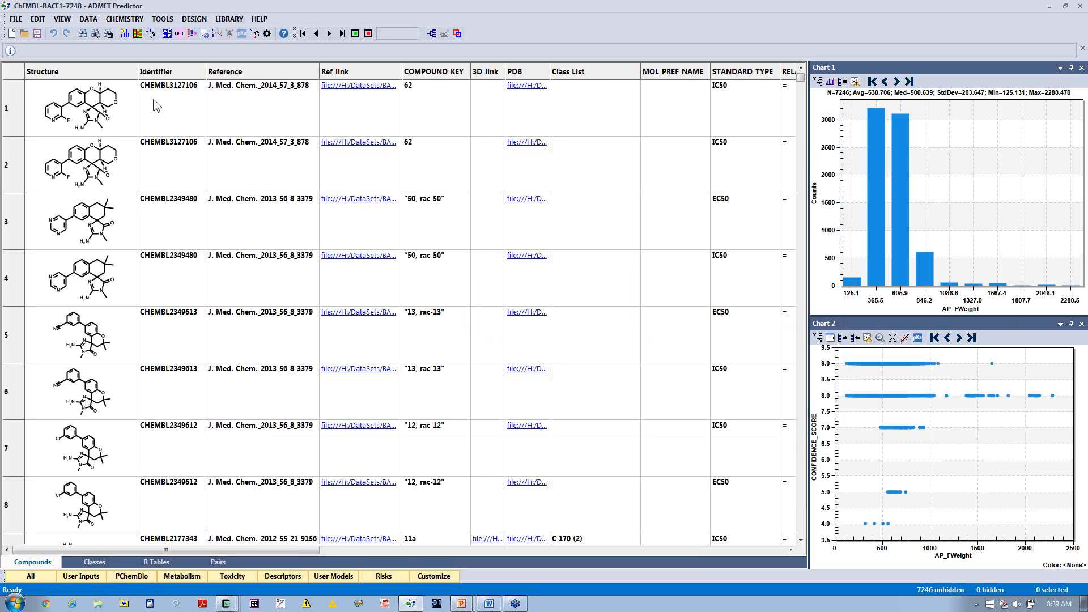
Step: Change a display option in the application preferences and apply it
{"action": "left_click", "coordinate": [267, 33]}
{"action": "left_click", "coordinate": [446, 171]}
{"action": "left_click", "coordinate": [622, 437]}
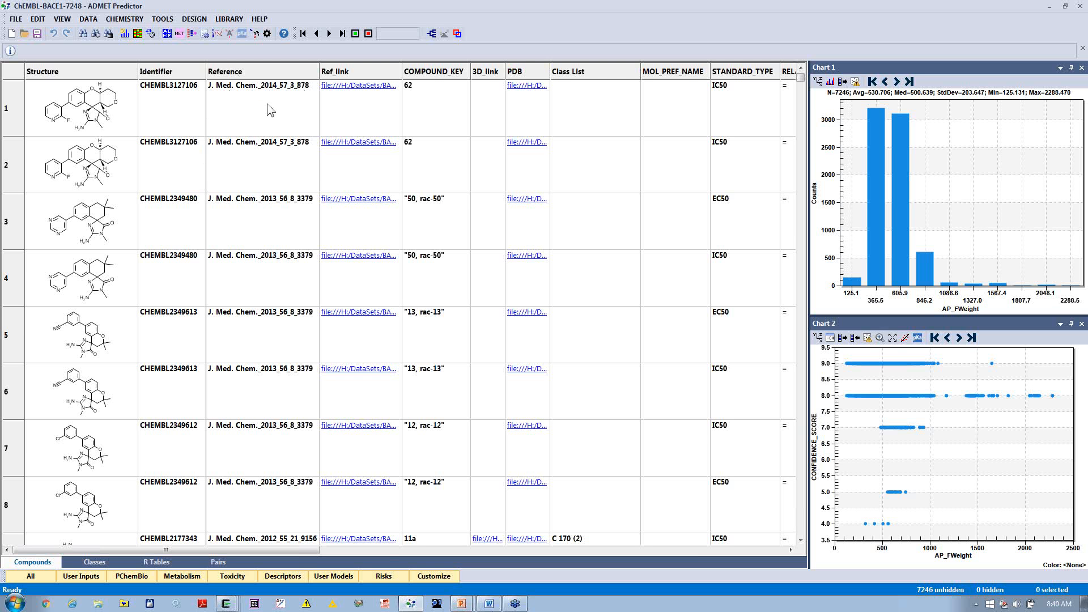
Step: Open the linked reference article for the first compound, skim its first page, and return to the compounds spreadsheet
{"action": "left_click", "coordinate": [350, 91]}
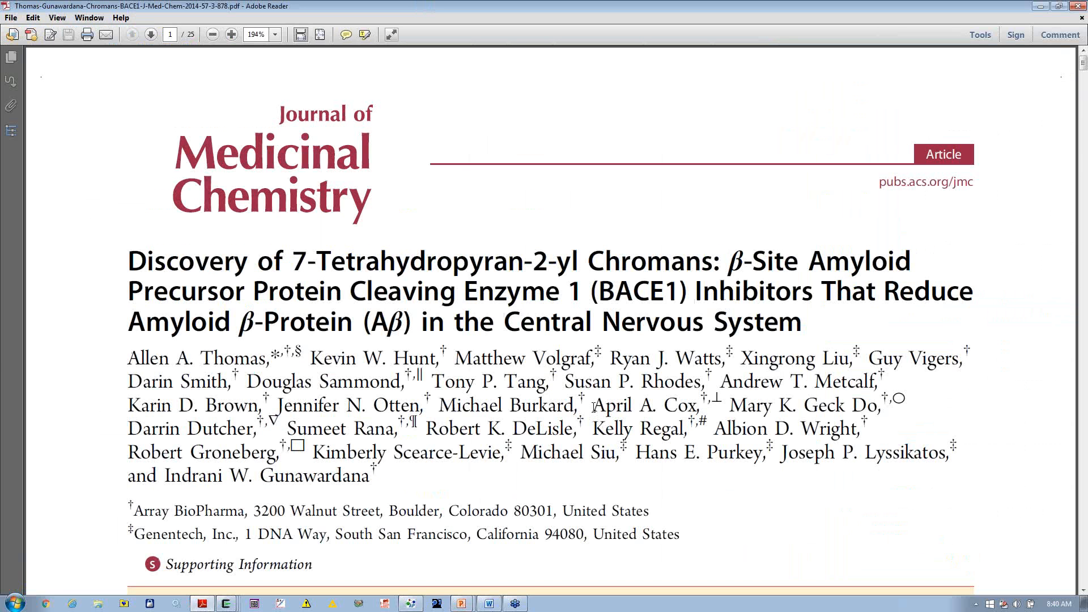
{"action": "scroll", "coordinate": [594, 407], "scroll_direction": "down", "scroll_amount": 1}
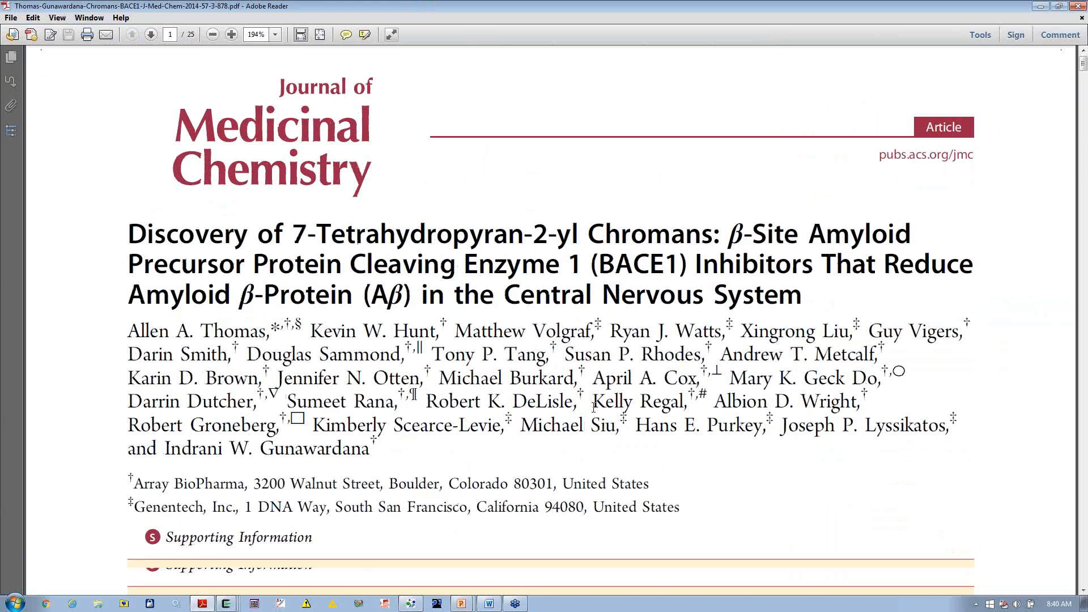
{"action": "scroll", "coordinate": [594, 407], "scroll_direction": "down", "scroll_amount": 1}
{"action": "scroll", "coordinate": [594, 407], "scroll_direction": "down", "scroll_amount": 2}
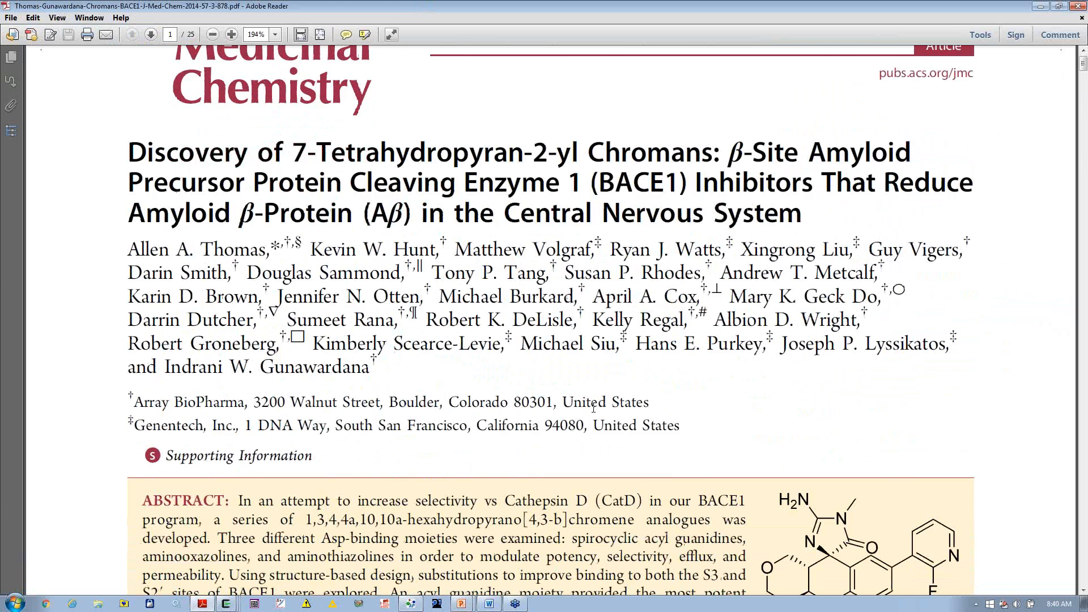
{"action": "scroll", "coordinate": [594, 407], "scroll_direction": "down", "scroll_amount": 5}
{"action": "scroll", "coordinate": [593, 407], "scroll_direction": "up", "scroll_amount": 9}
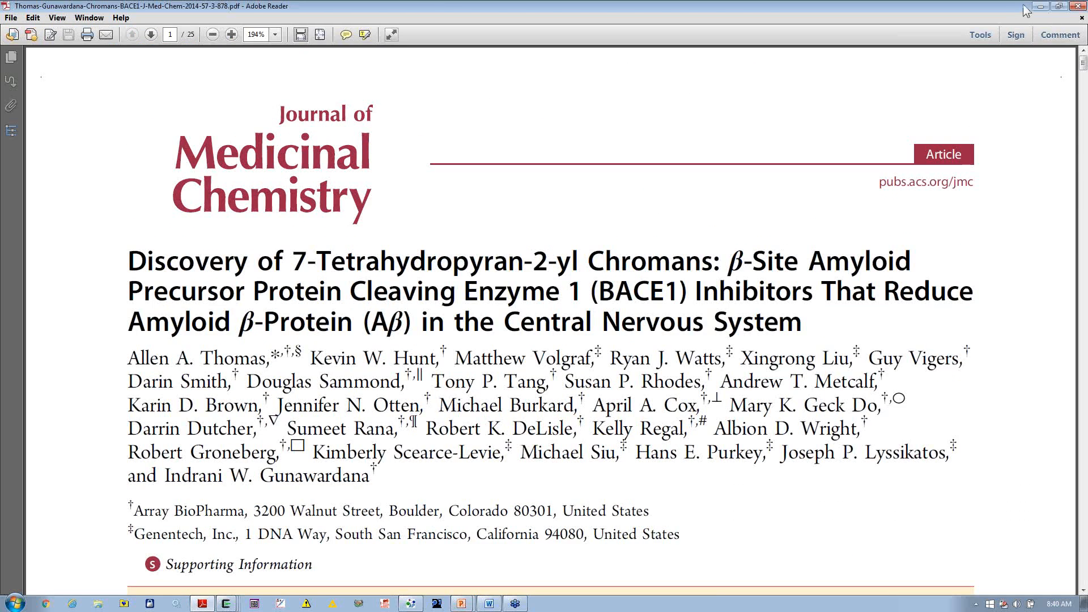
{"action": "left_click", "coordinate": [1040, 6]}
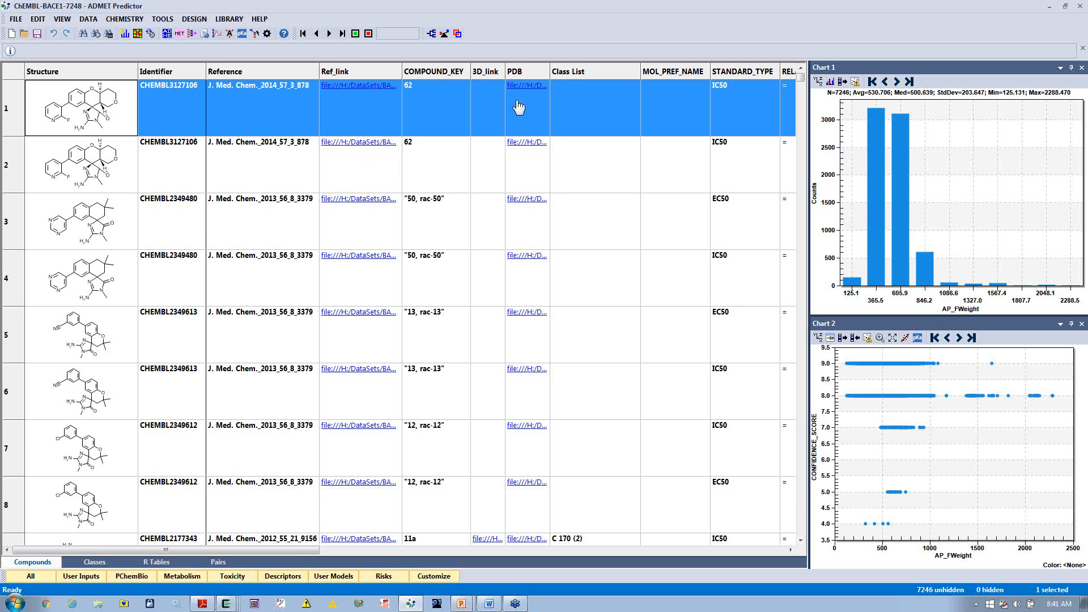
Step: Sort the compounds by a widened 3D_link column and inspect the first compound's linked 3D structure in Jmol, rotating it before exiting
{"action": "left_click", "coordinate": [492, 72]}
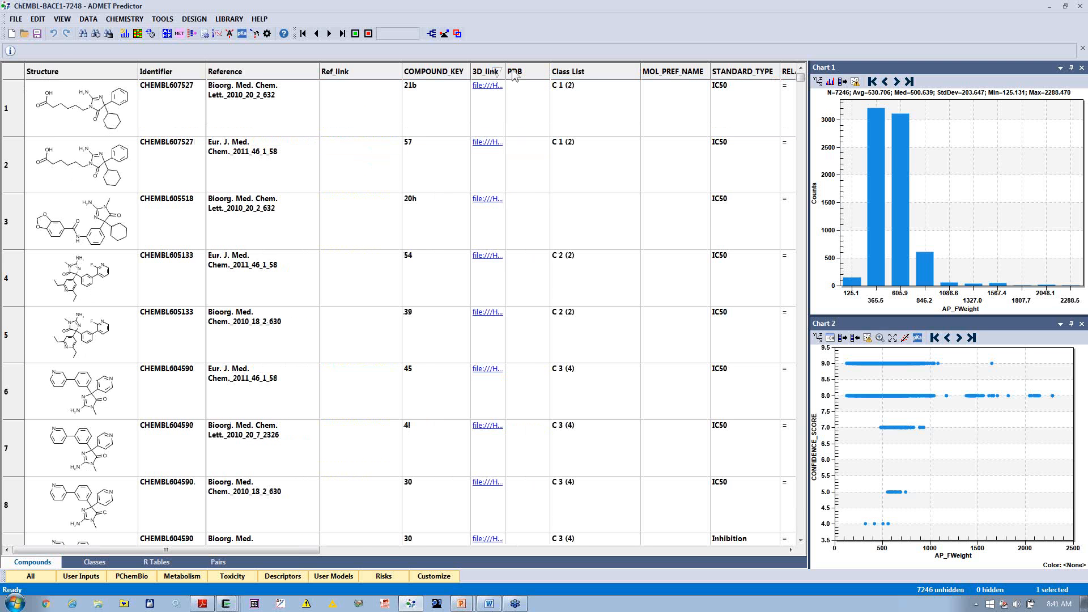
{"action": "left_click_drag", "start_coordinate": [504, 72], "coordinate": [556, 73]}
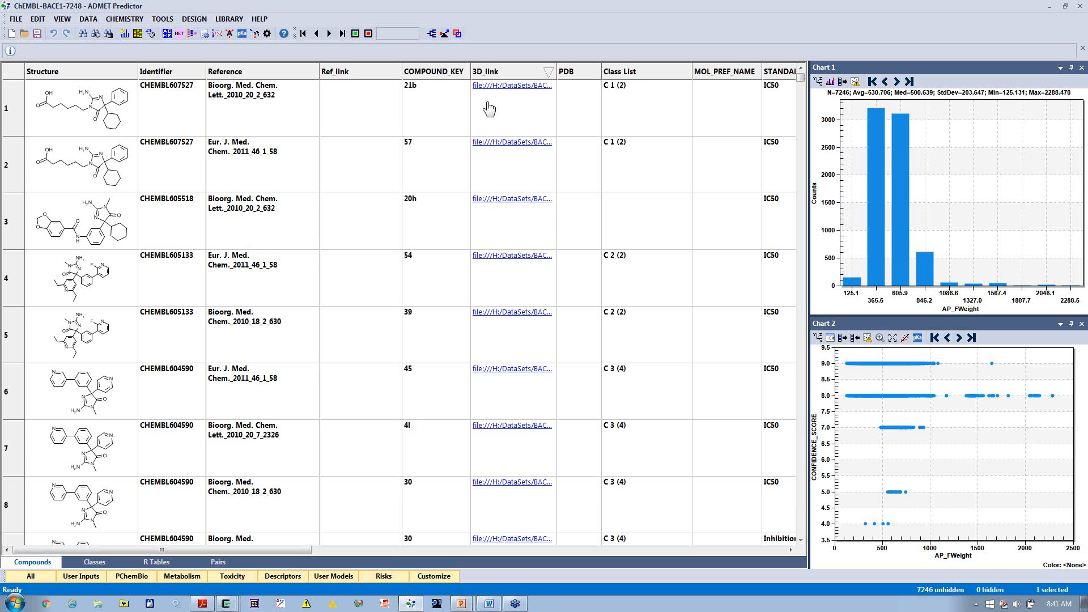
{"action": "left_click", "coordinate": [502, 86]}
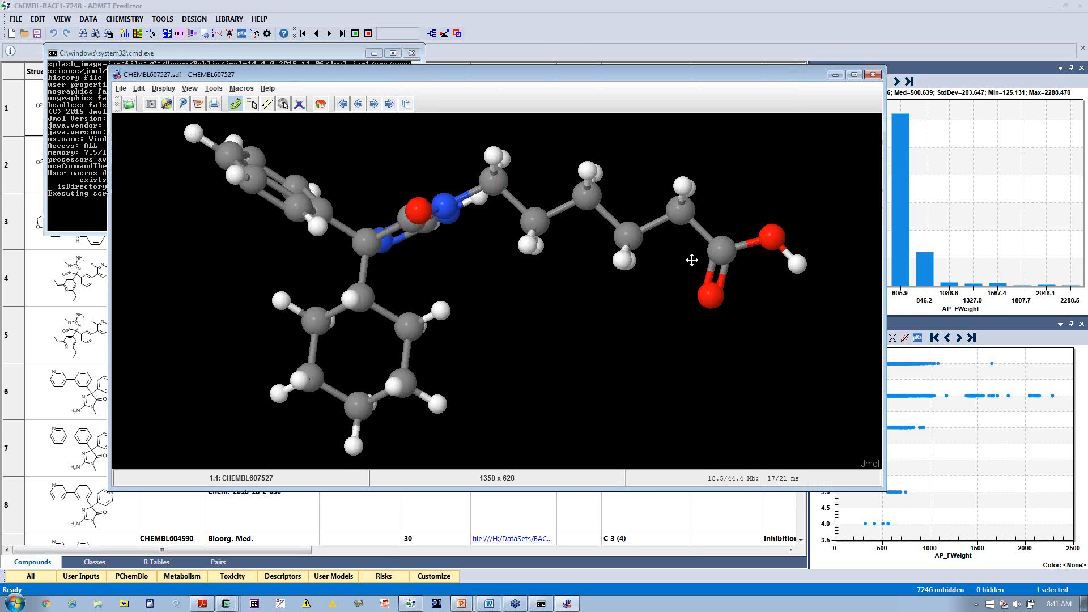
{"action": "left_click_drag", "start_coordinate": [692, 259], "coordinate": [710, 406]}
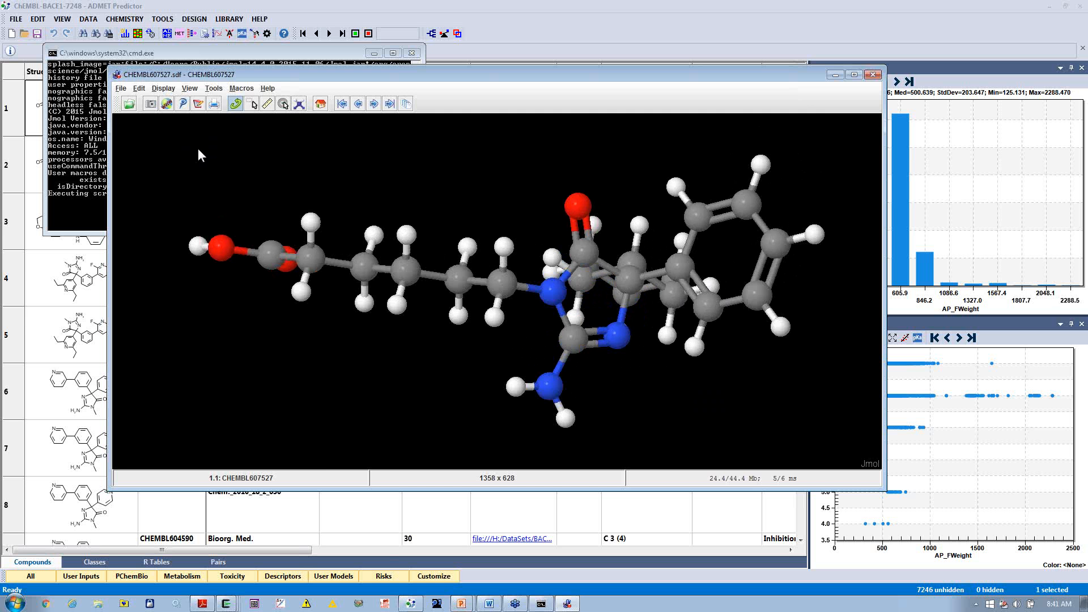
{"action": "left_click_drag", "start_coordinate": [794, 301], "coordinate": [397, 283]}
{"action": "left_click", "coordinate": [121, 89]}
{"action": "left_click", "coordinate": [145, 276]}
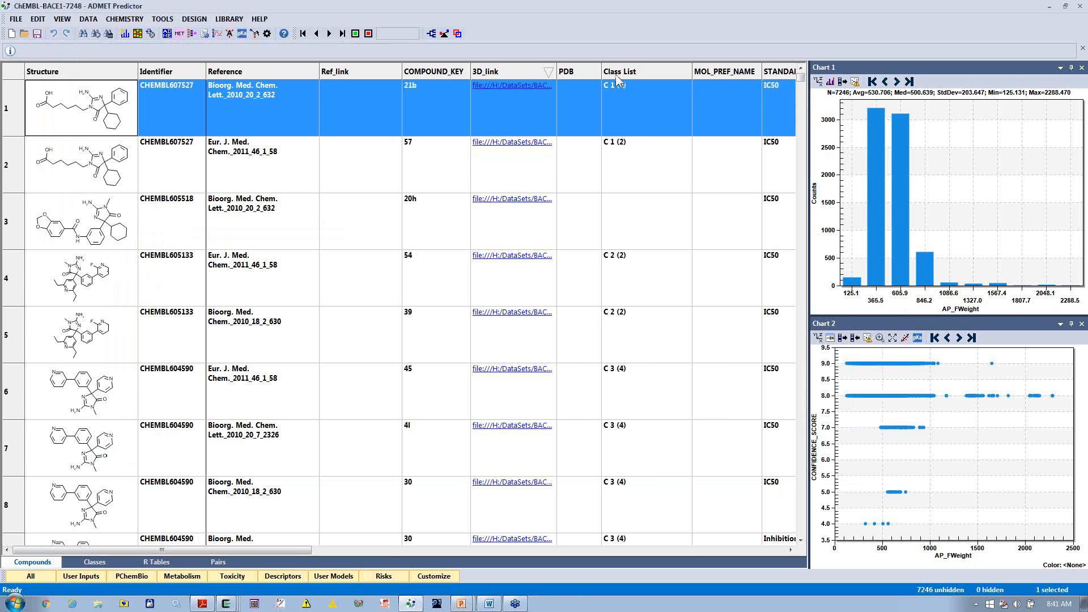
Step: Sort the compounds by a widened PDB column and open the first compound's linked protein structure in YASARA
{"action": "left_click", "coordinate": [580, 73]}
{"action": "left_click_drag", "start_coordinate": [602, 67], "coordinate": [658, 65]}
{"action": "left_click", "coordinate": [600, 95]}
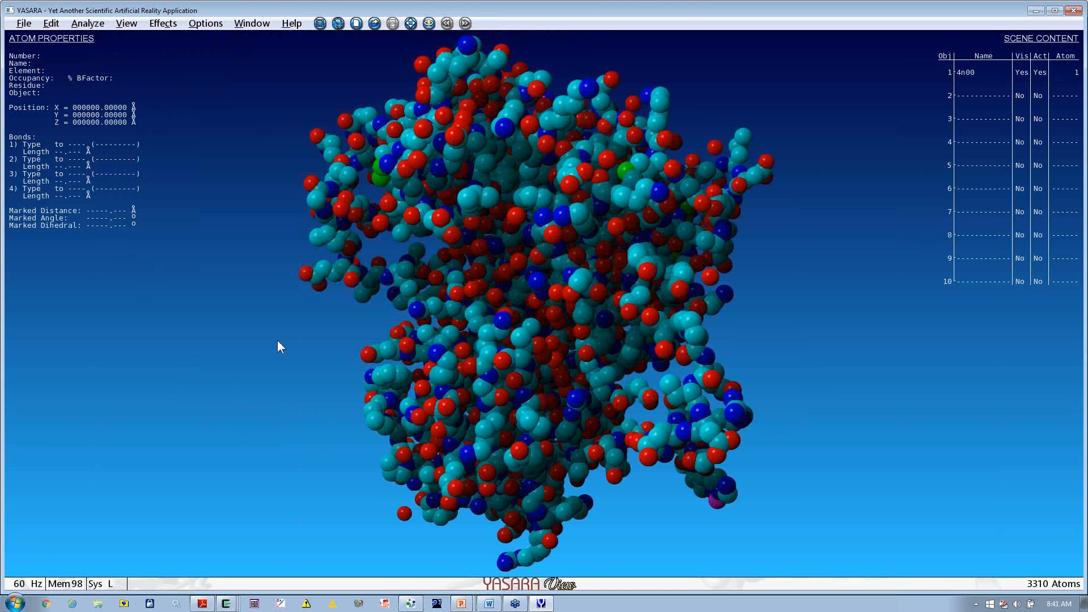
Step: Show the 4n00 protein as a ribbon model, rotate it to examine the bound ligand, and exit YASARA
{"action": "left_click_drag", "start_coordinate": [382, 369], "coordinate": [400, 70]}
{"action": "left_click_drag", "start_coordinate": [372, 260], "coordinate": [637, 198]}
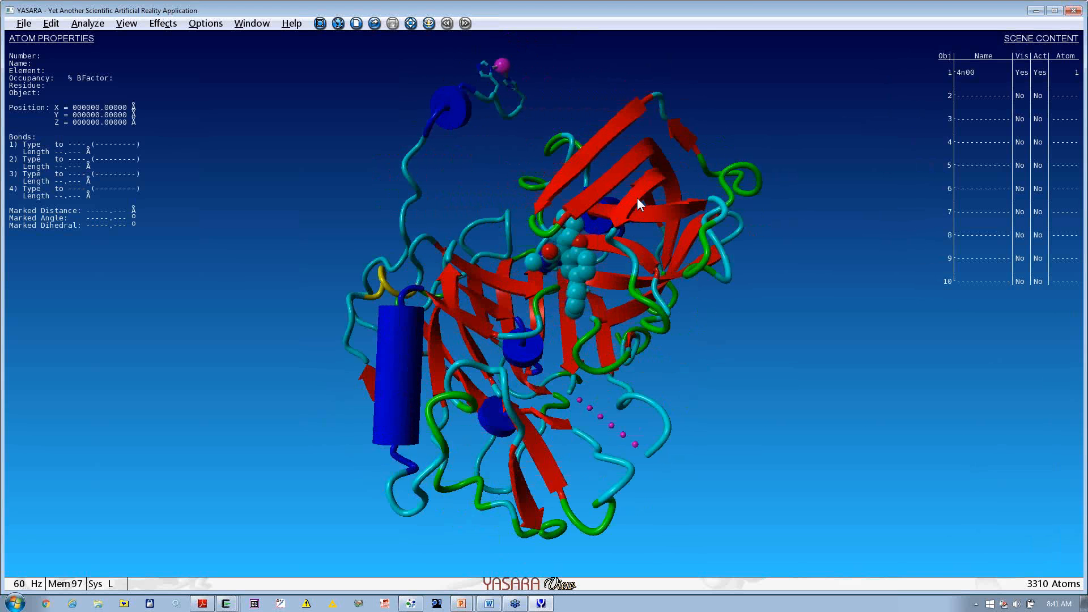
{"action": "left_click_drag", "start_coordinate": [726, 386], "coordinate": [602, 264]}
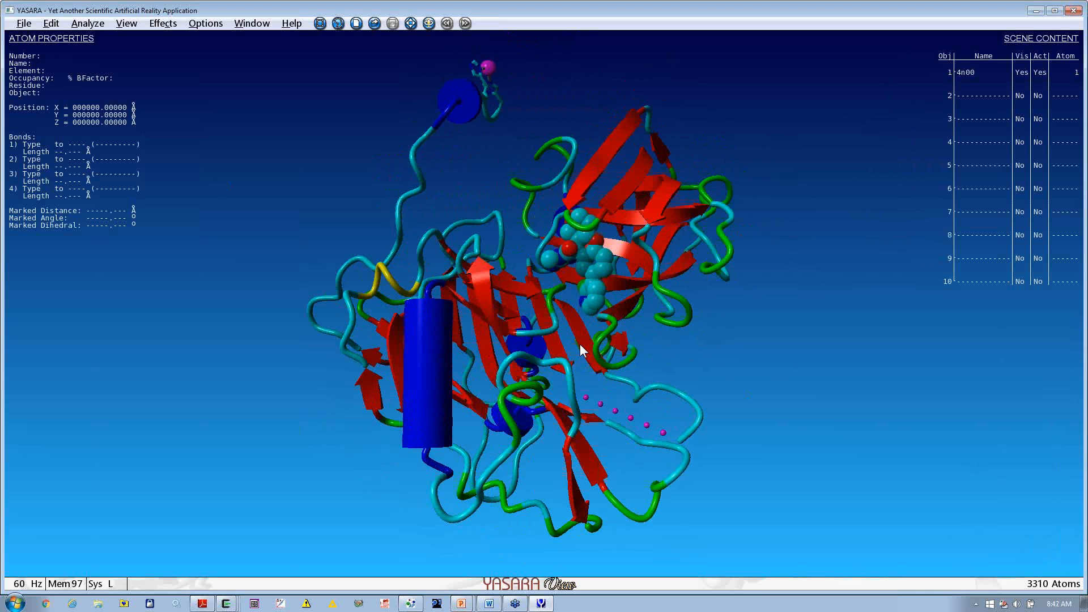
{"action": "left_click_drag", "start_coordinate": [580, 344], "coordinate": [558, 371]}
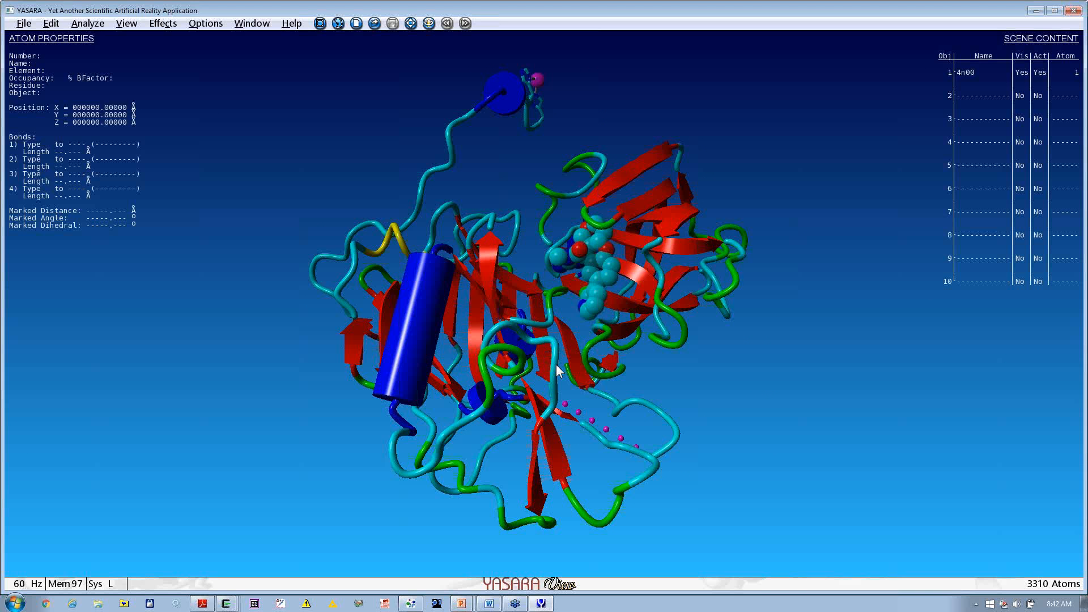
{"action": "left_click", "coordinate": [24, 24]}
{"action": "left_click", "coordinate": [49, 123]}
{"action": "left_click", "coordinate": [518, 359]}
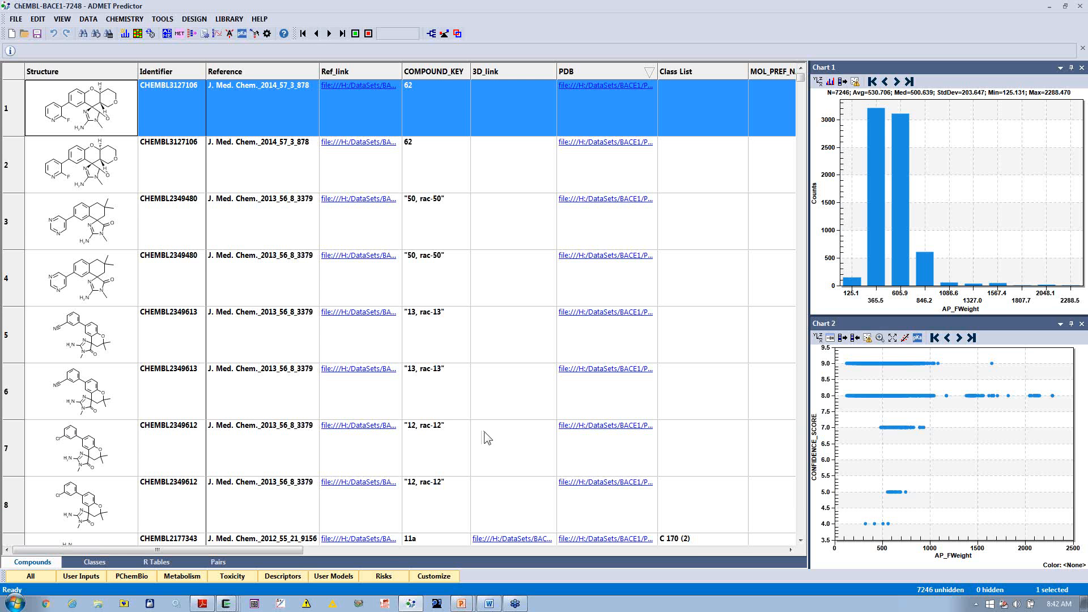
Step: Replace the current data with the BACE1-IC50-884.xtk file from the ClassGeneration folder under Demos
{"action": "left_click", "coordinate": [16, 19]}
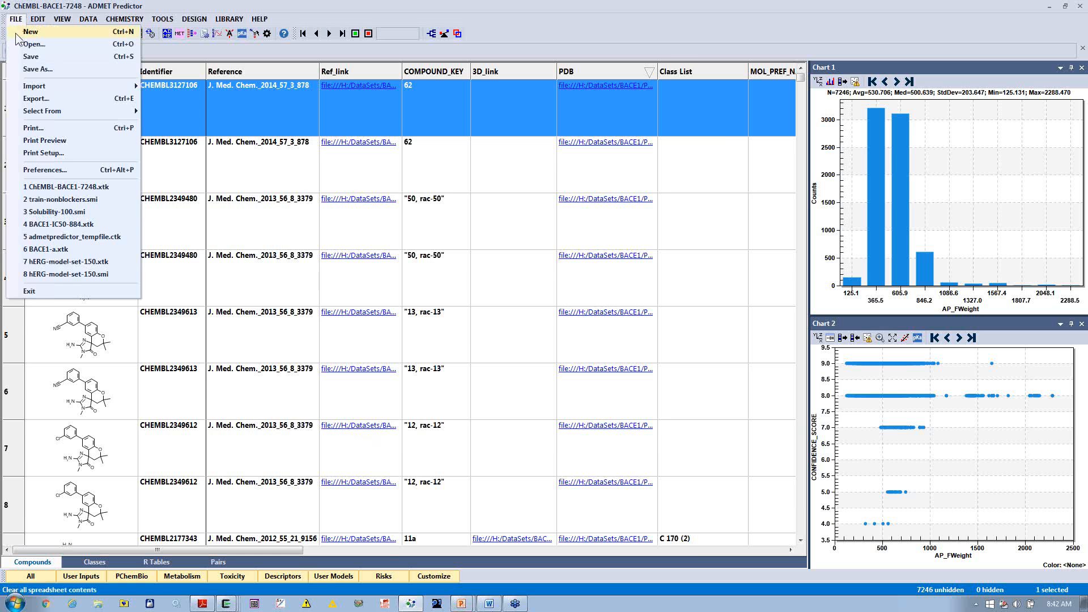
{"action": "left_click", "coordinate": [16, 36]}
{"action": "left_click", "coordinate": [561, 322]}
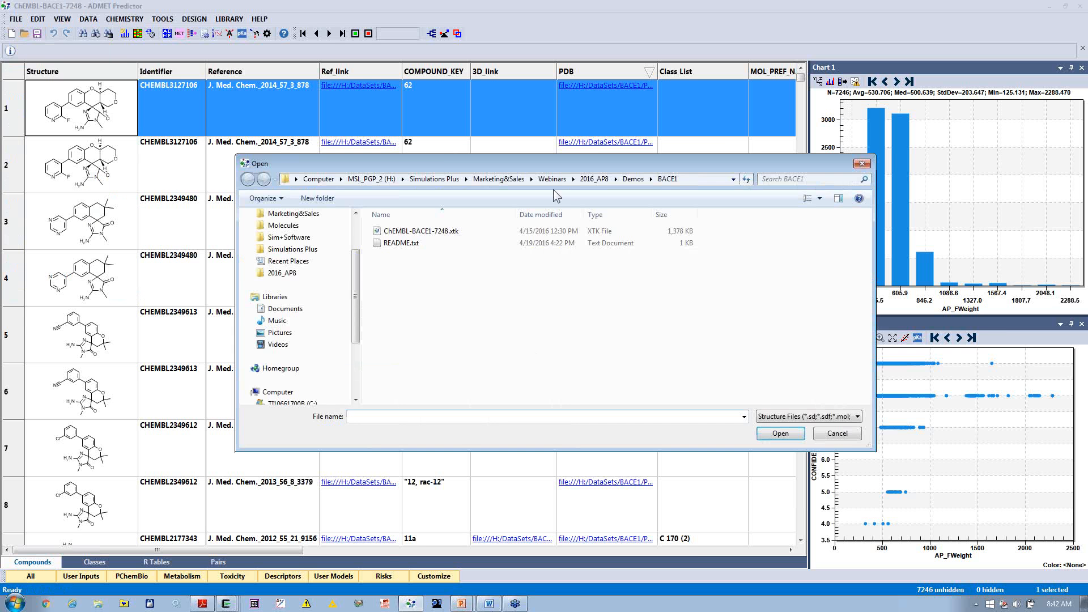
{"action": "left_click", "coordinate": [629, 179]}
{"action": "double_click", "coordinate": [421, 256]}
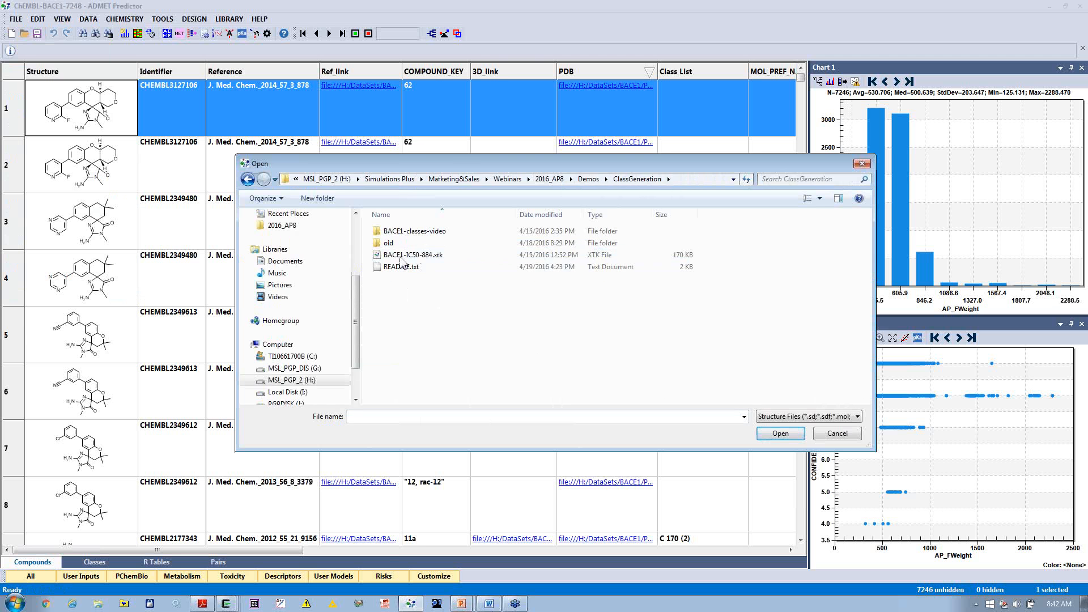
{"action": "double_click", "coordinate": [390, 257]}
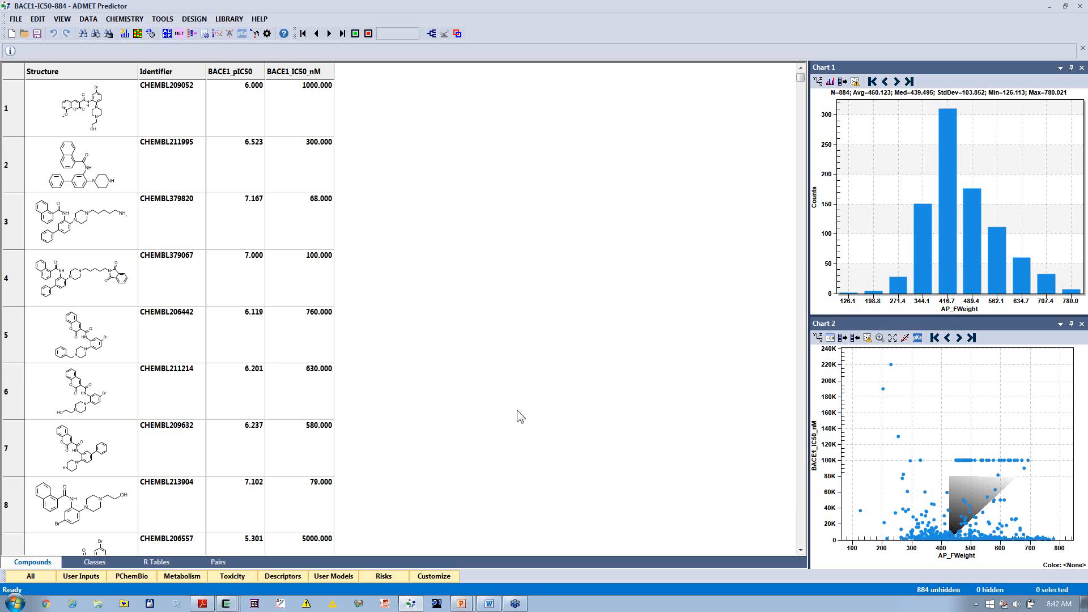
Step: Move the BACE1_IC50_nM column ahead of BACE1_pIC50 and color both attributes with the Red - Yellow - Green progression
{"action": "mouse_move", "coordinate": [233, 606]}
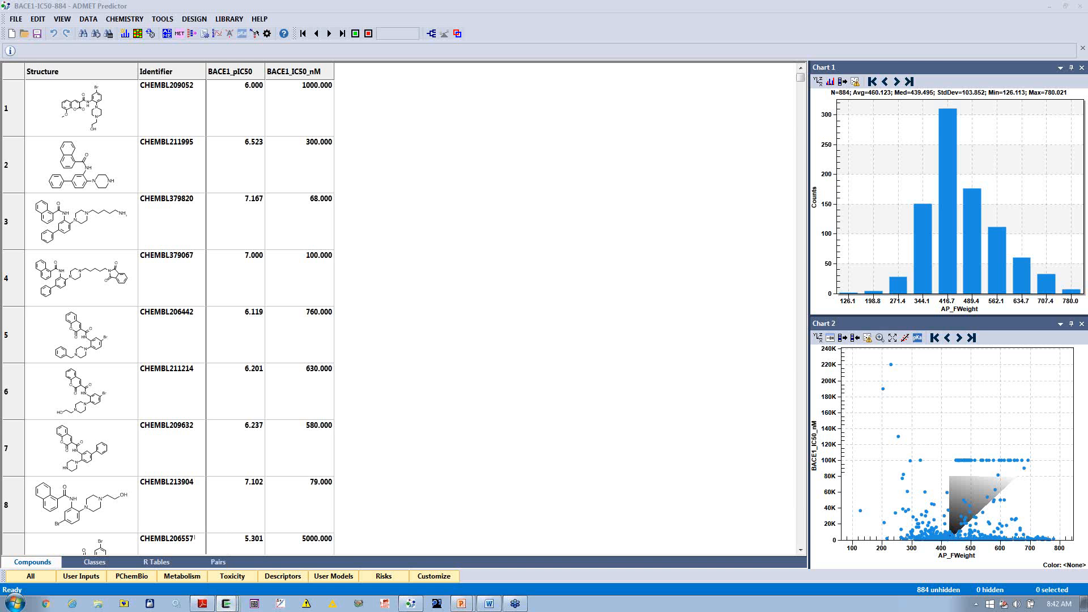
{"action": "left_click", "coordinate": [317, 76]}
{"action": "left_click_drag", "start_coordinate": [316, 76], "coordinate": [277, 97]}
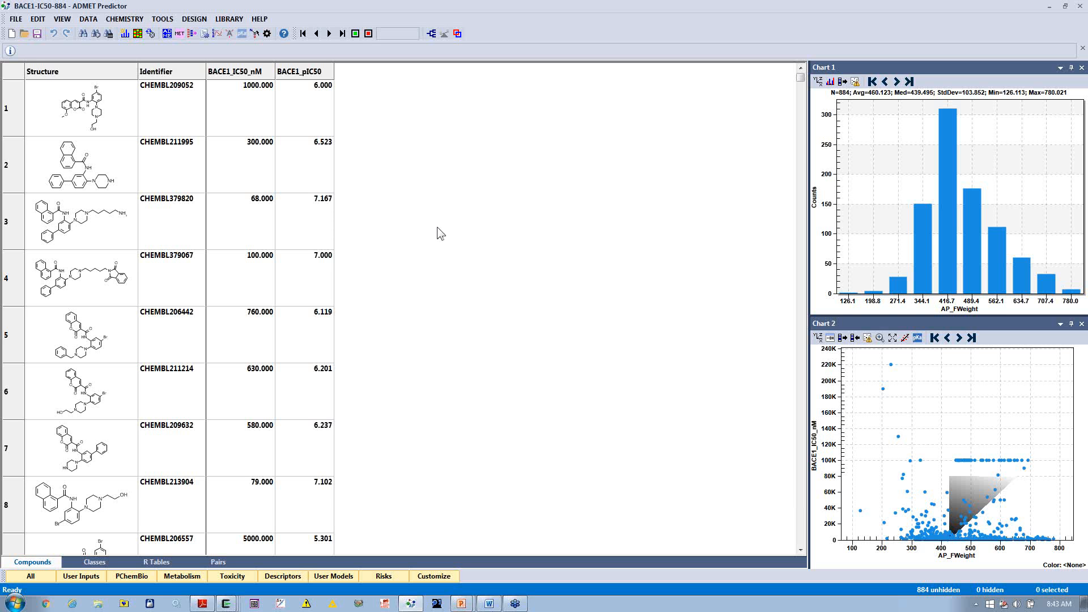
{"action": "left_click", "coordinate": [137, 33]}
{"action": "left_click", "coordinate": [586, 240]}
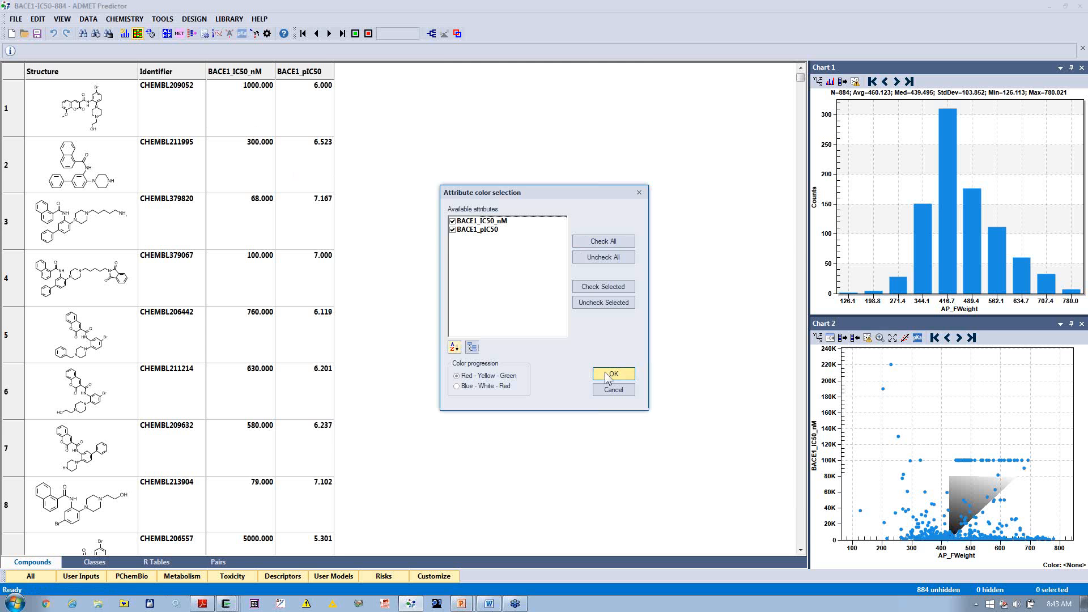
{"action": "left_click", "coordinate": [606, 374]}
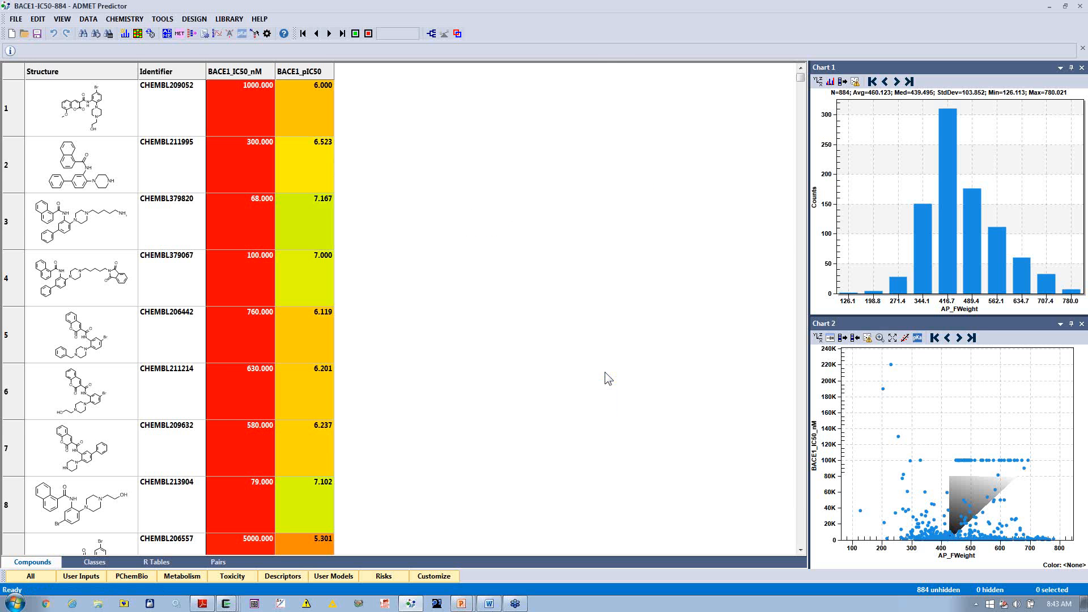
Step: Sort the compounds by ascending BACE1_IC50_nM and enlarge the activity columns and the spreadsheet rows
{"action": "left_click", "coordinate": [269, 72]}
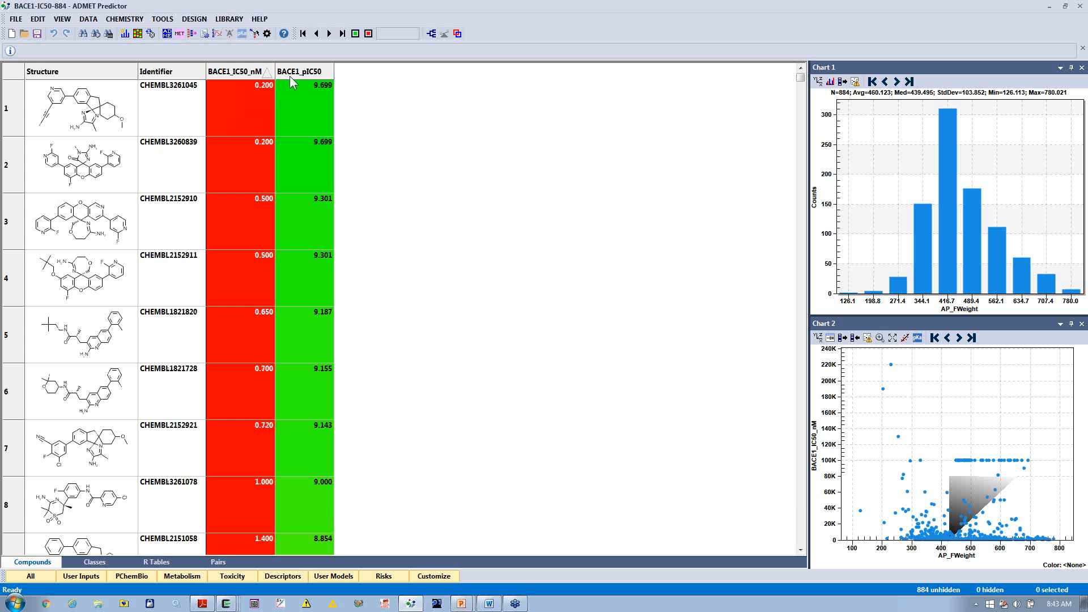
{"action": "double_click", "coordinate": [272, 71]}
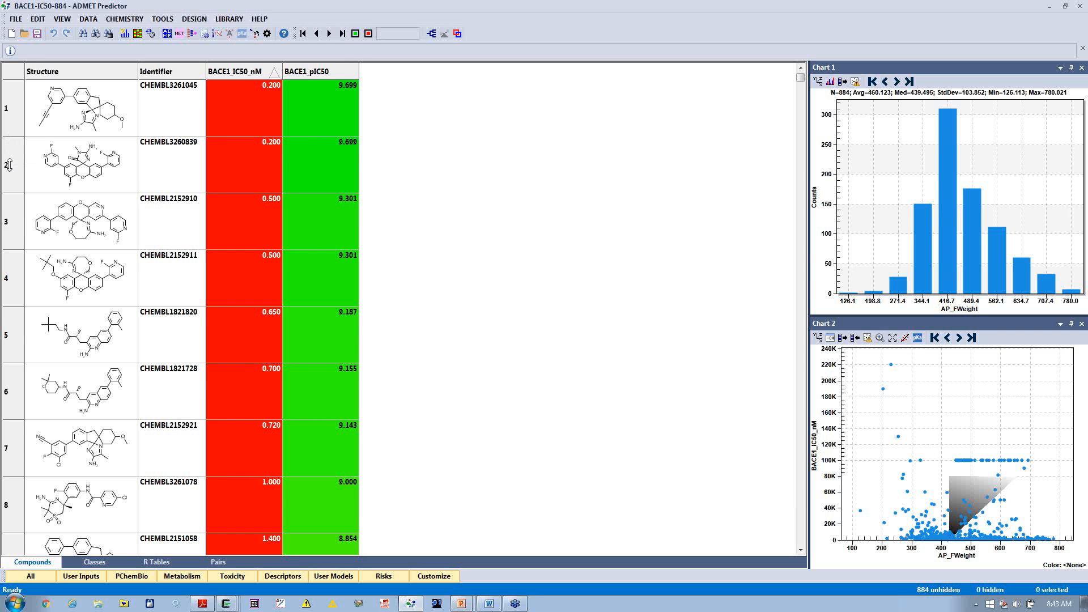
{"action": "left_click_drag", "start_coordinate": [9, 165], "coordinate": [8, 171]}
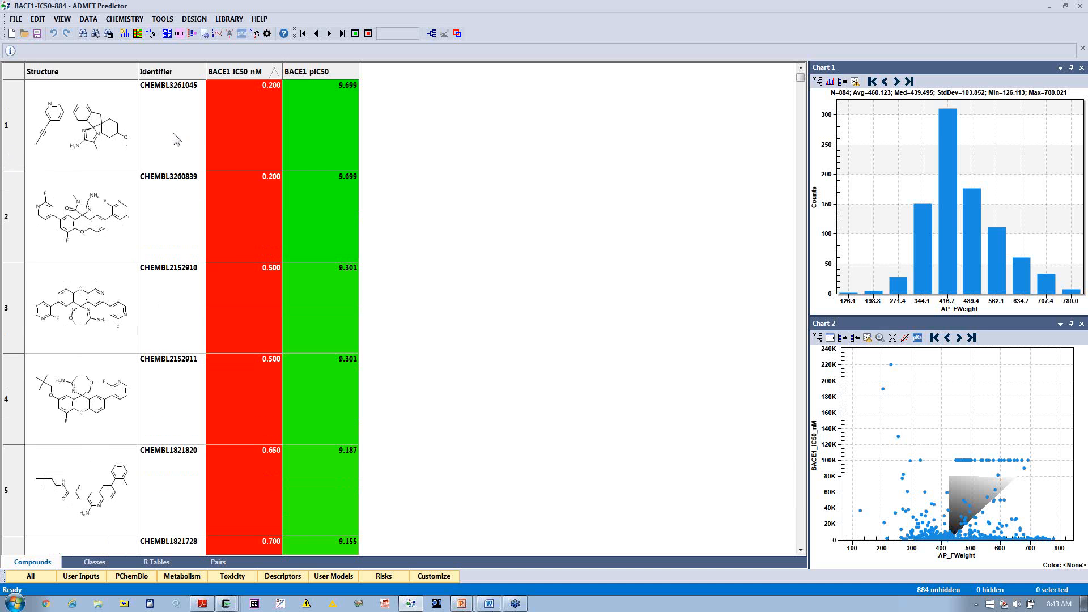
Step: Set the direction of the BACE1_IC50_nM attribute to Descending
{"action": "right_click", "coordinate": [231, 70]}
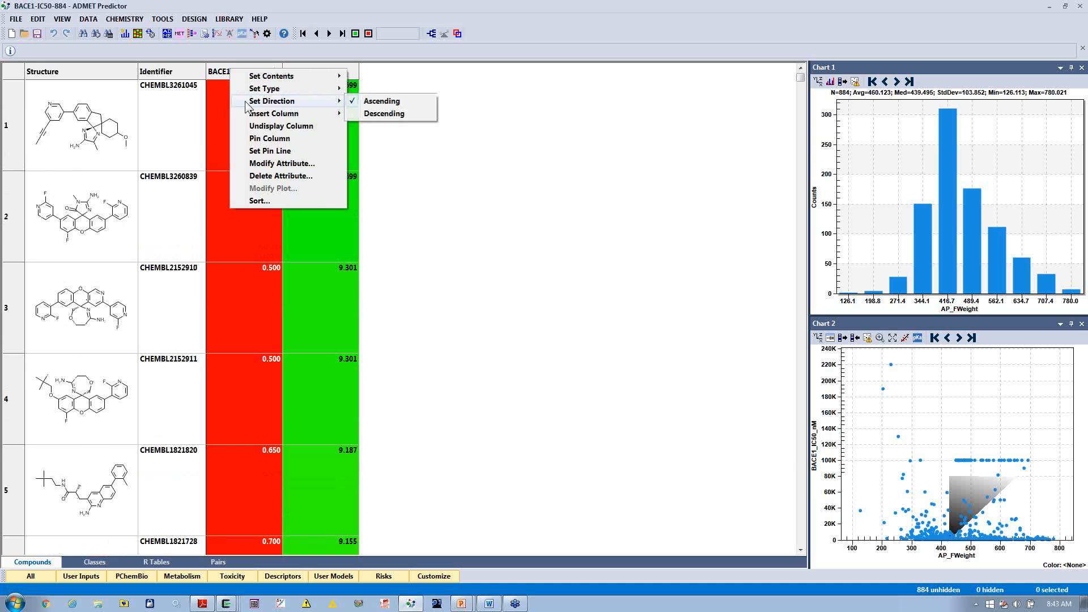
{"action": "mouse_move", "coordinate": [331, 113]}
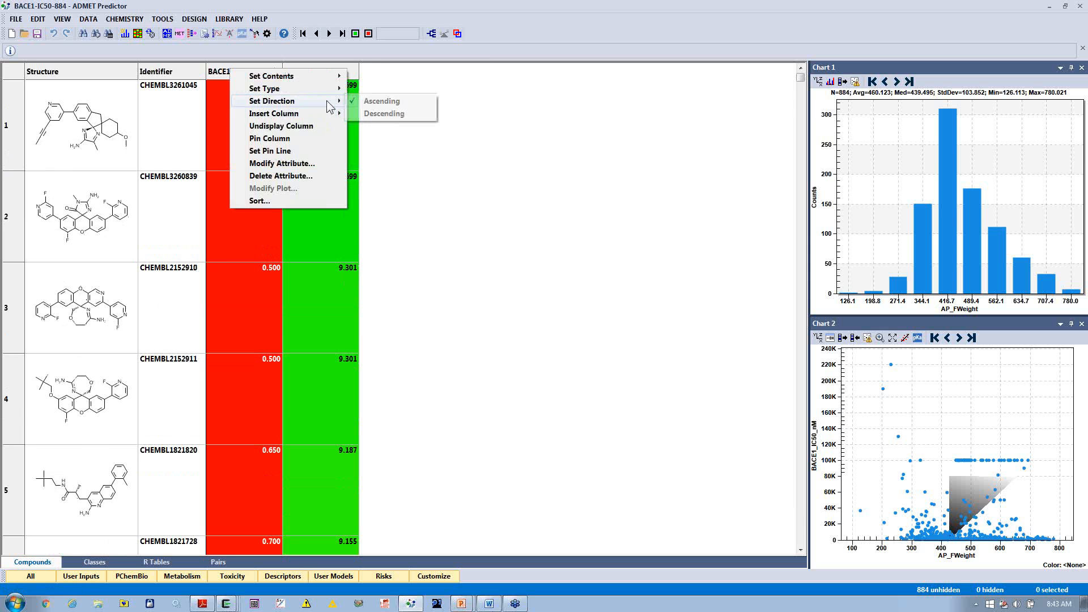
{"action": "left_click", "coordinate": [385, 112]}
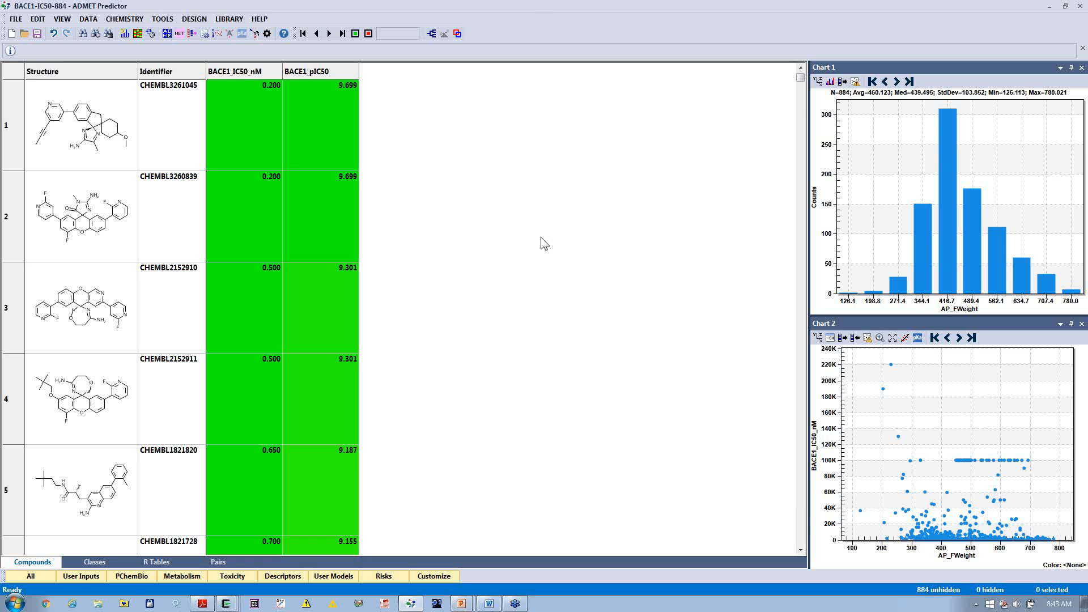
Step: Generate compound classes for the BACE1 set using the Frameworks method
{"action": "left_click", "coordinate": [125, 20]}
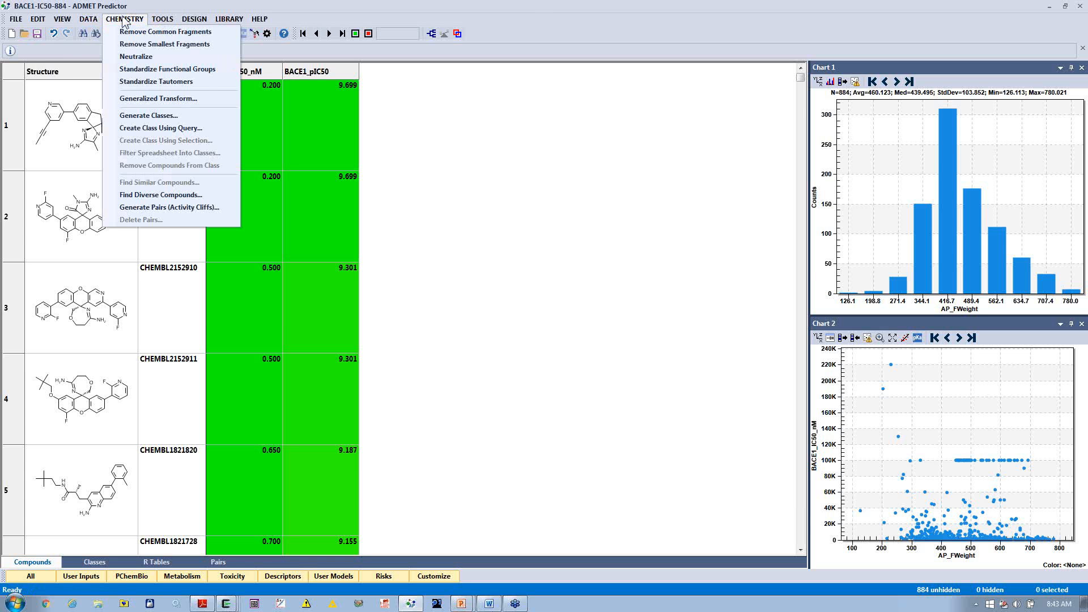
{"action": "left_click", "coordinate": [133, 120]}
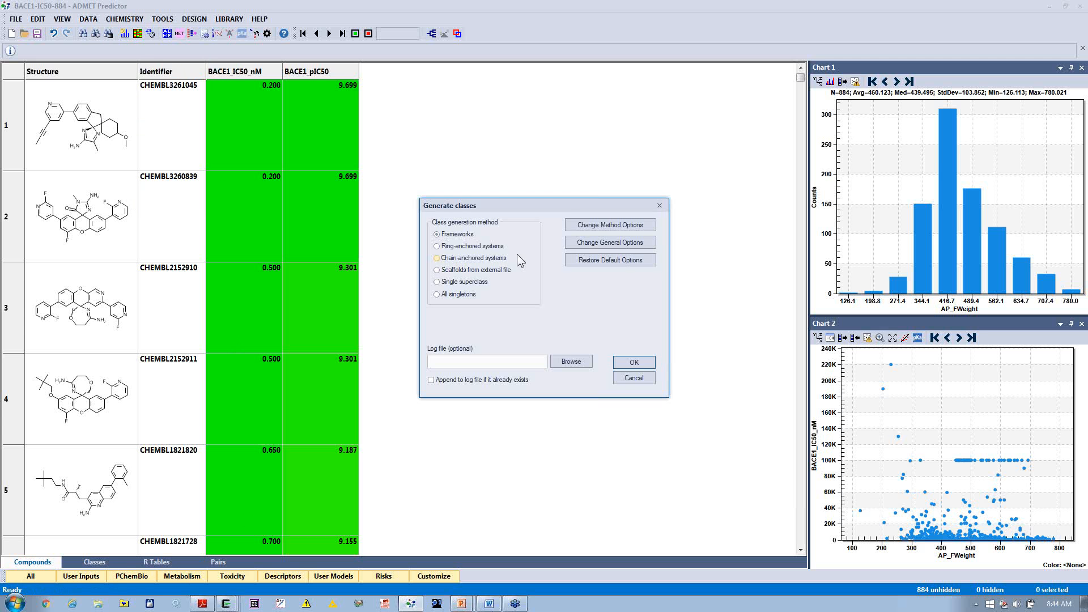
{"action": "left_click", "coordinate": [634, 363]}
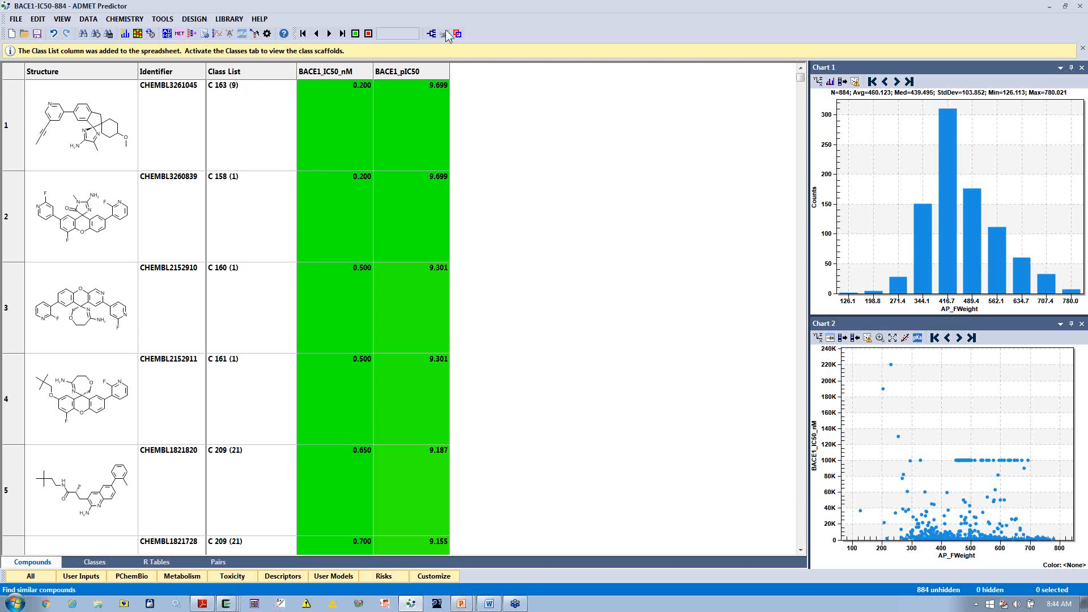
Step: Browse the compounds class by class from the first class to the last, show all compounds again and leave class browsing
{"action": "left_click", "coordinate": [303, 34]}
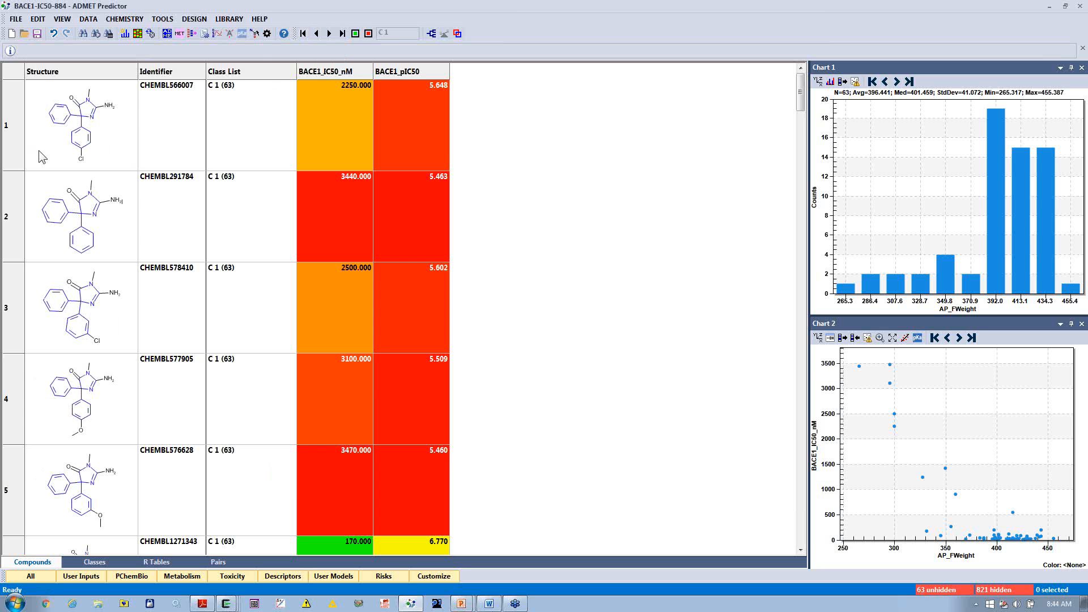
{"action": "left_click", "coordinate": [330, 34]}
{"action": "left_click", "coordinate": [330, 34]}
{"action": "left_click", "coordinate": [331, 34]}
{"action": "left_click", "coordinate": [330, 34]}
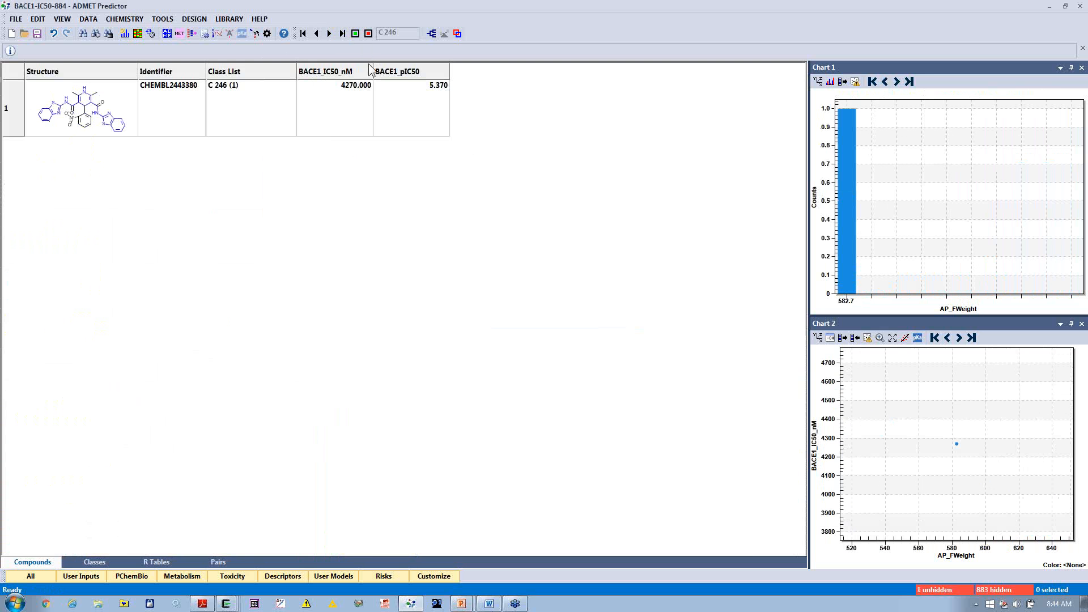
{"action": "left_click", "coordinate": [355, 33]}
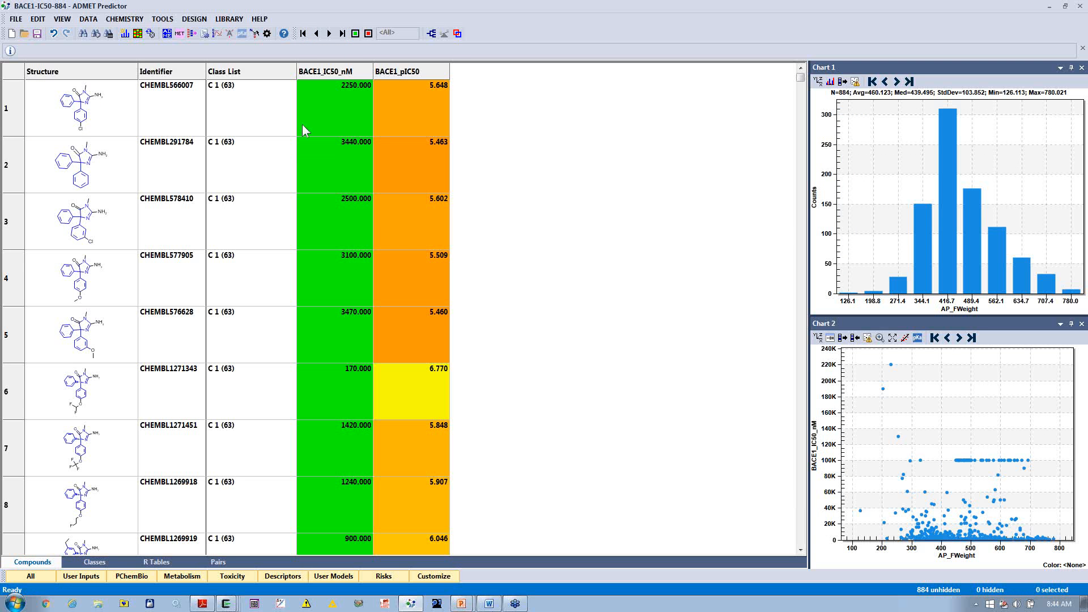
{"action": "left_click", "coordinate": [368, 33]}
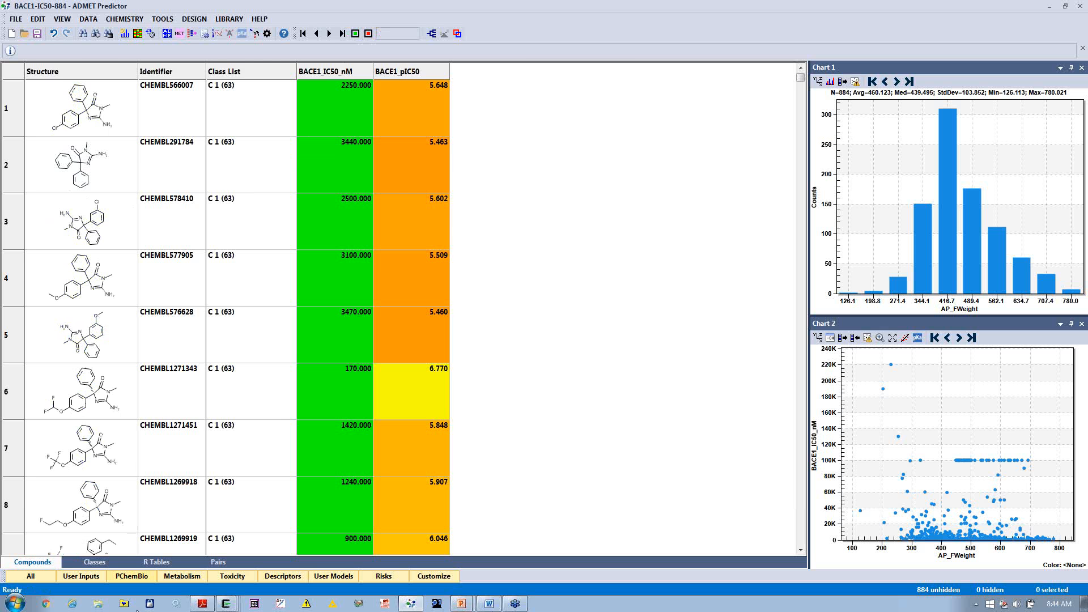
Step: In the class spreadsheet, widen the AP_FWeight distribution column and set its plotted attribute to BACE1_pIC50
{"action": "left_click", "coordinate": [102, 562]}
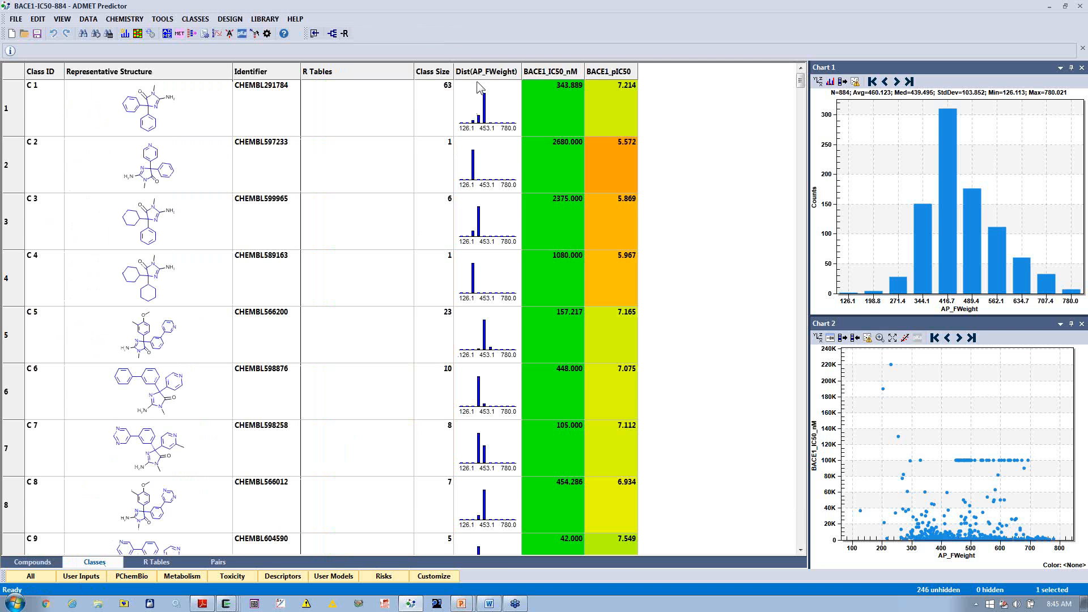
{"action": "left_click_drag", "start_coordinate": [522, 74], "coordinate": [568, 74]}
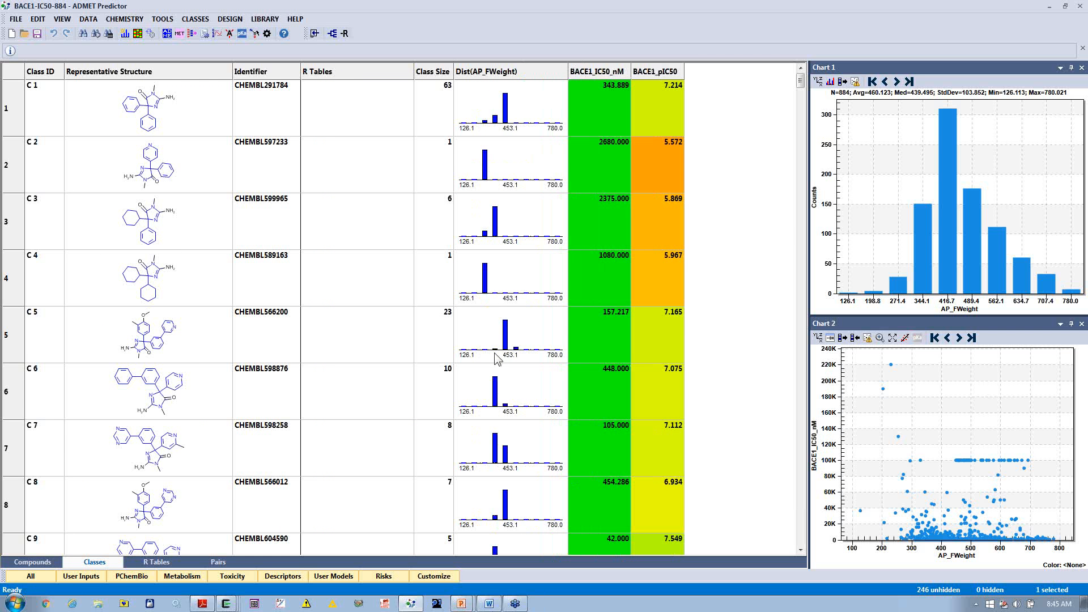
{"action": "right_click", "coordinate": [539, 74]}
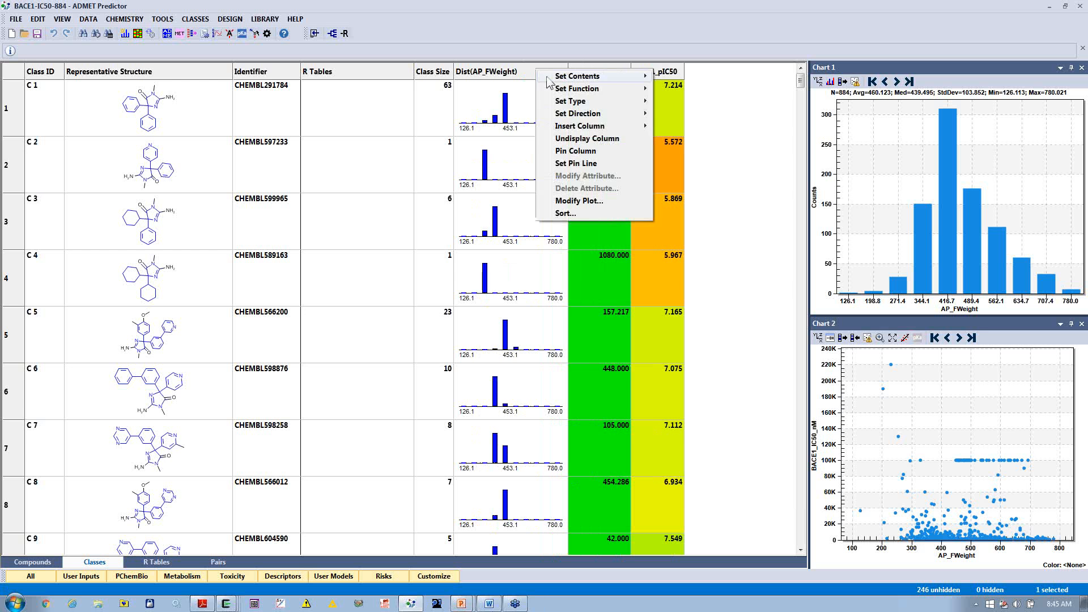
{"action": "left_click", "coordinate": [580, 207]}
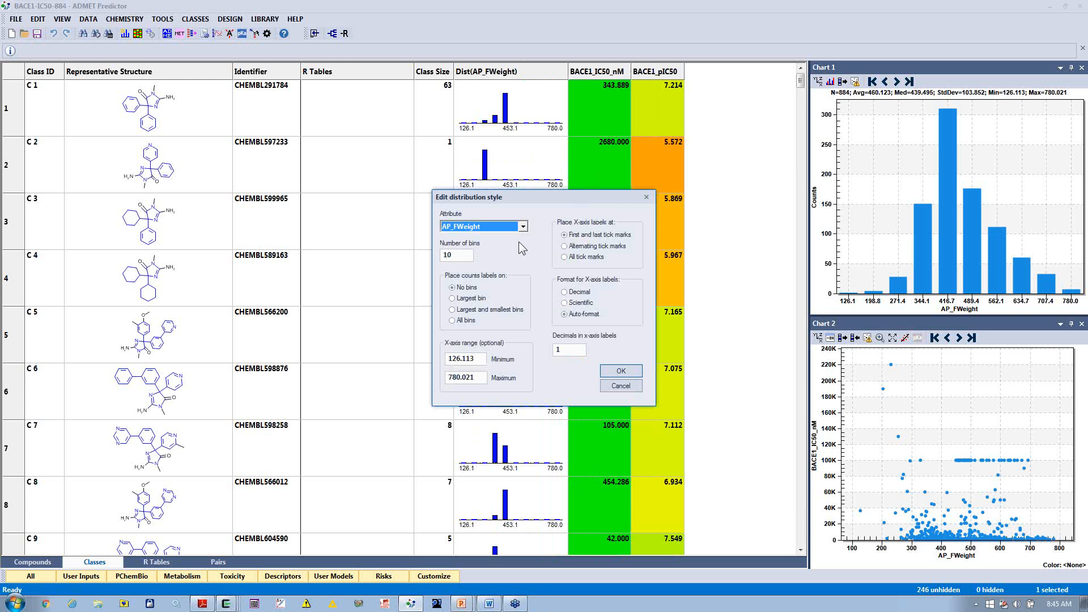
{"action": "left_click", "coordinate": [522, 228]}
{"action": "left_click", "coordinate": [512, 254]}
{"action": "left_click", "coordinate": [636, 372]}
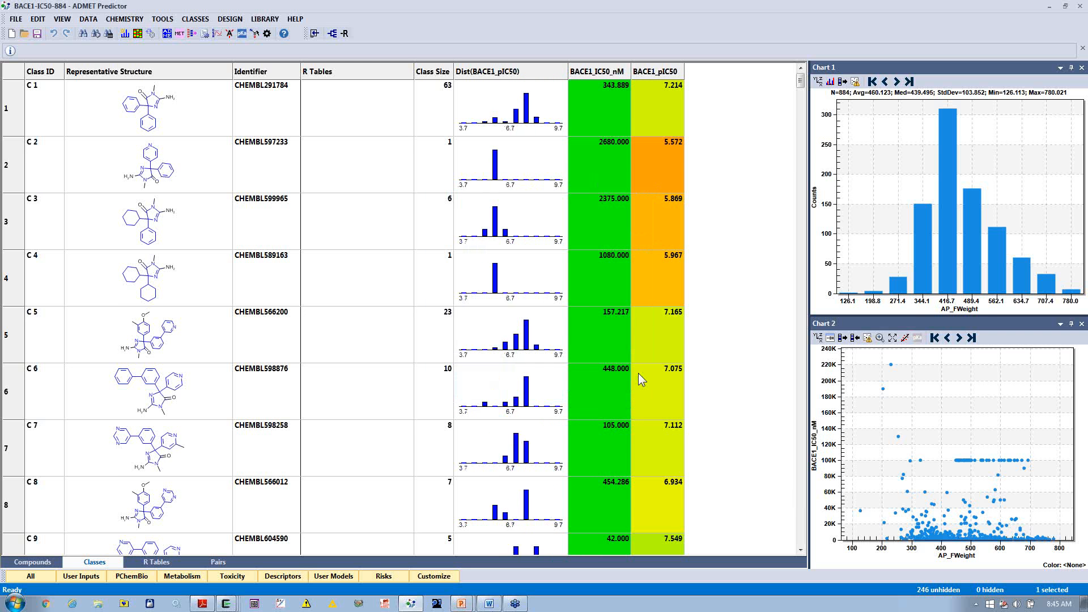
Step: Sort the classes by descending Class Size and enlarge the spreadsheet rows
{"action": "left_click", "coordinate": [425, 76]}
{"action": "left_click", "coordinate": [425, 76]}
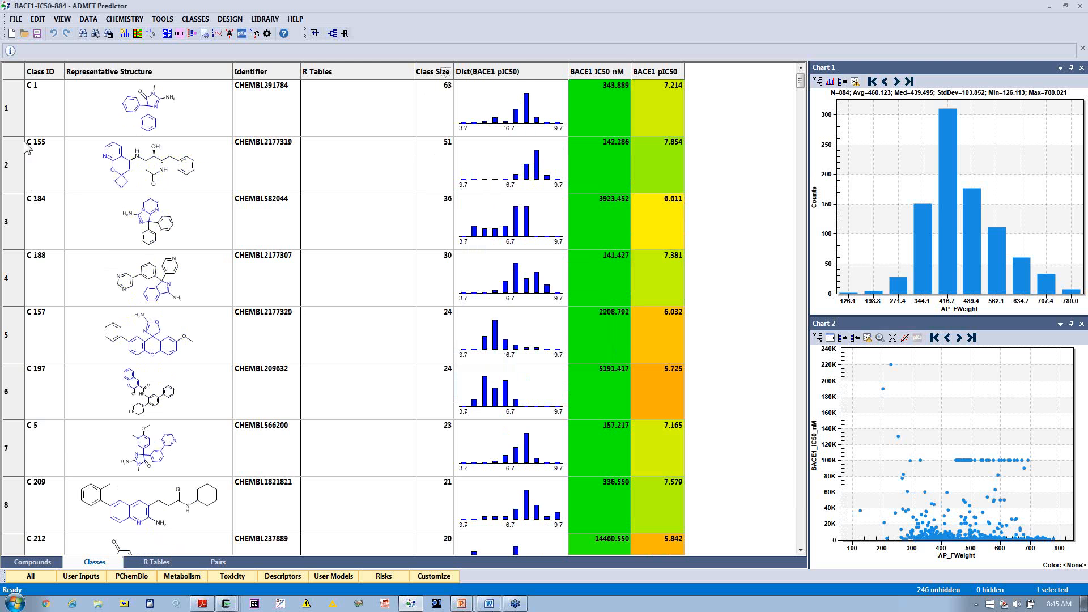
{"action": "left_click_drag", "start_coordinate": [17, 137], "coordinate": [17, 170]}
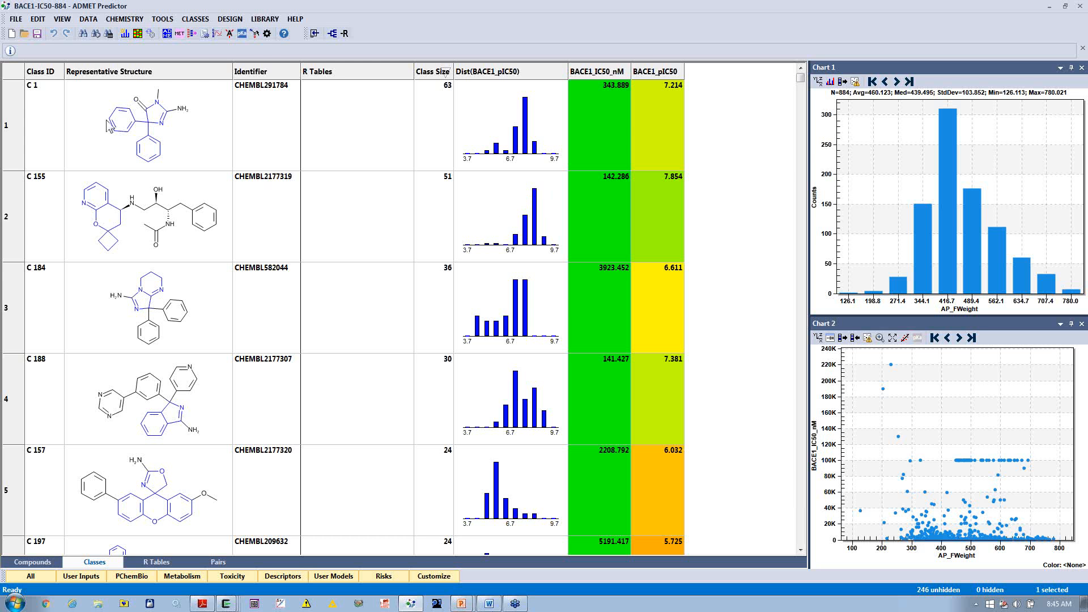
Step: Copy the representative structure of class C 1 as SMILES
{"action": "left_click", "coordinate": [182, 141]}
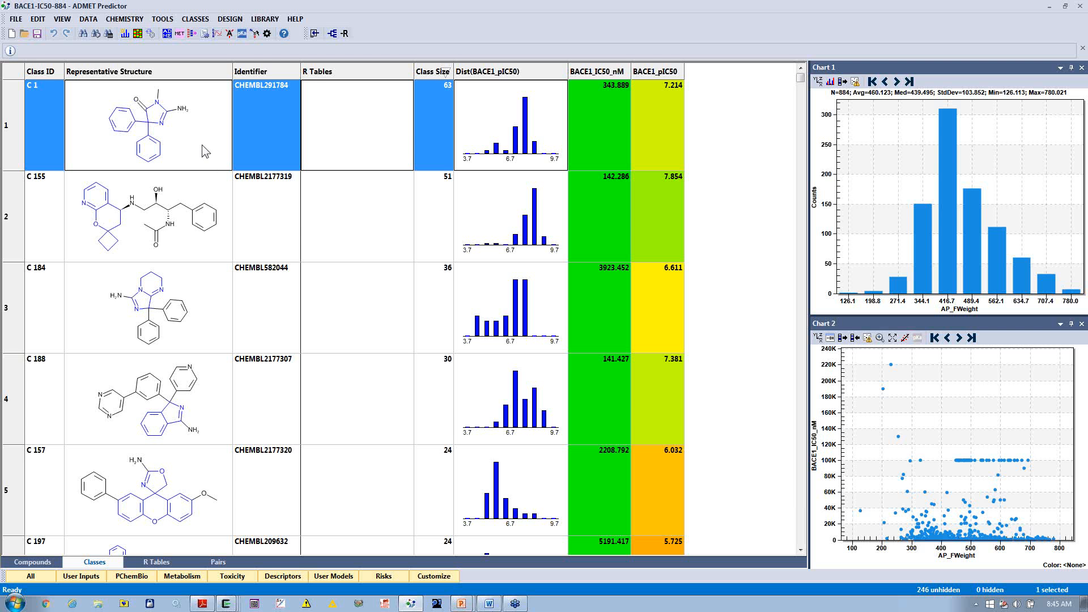
{"action": "right_click", "coordinate": [203, 146]}
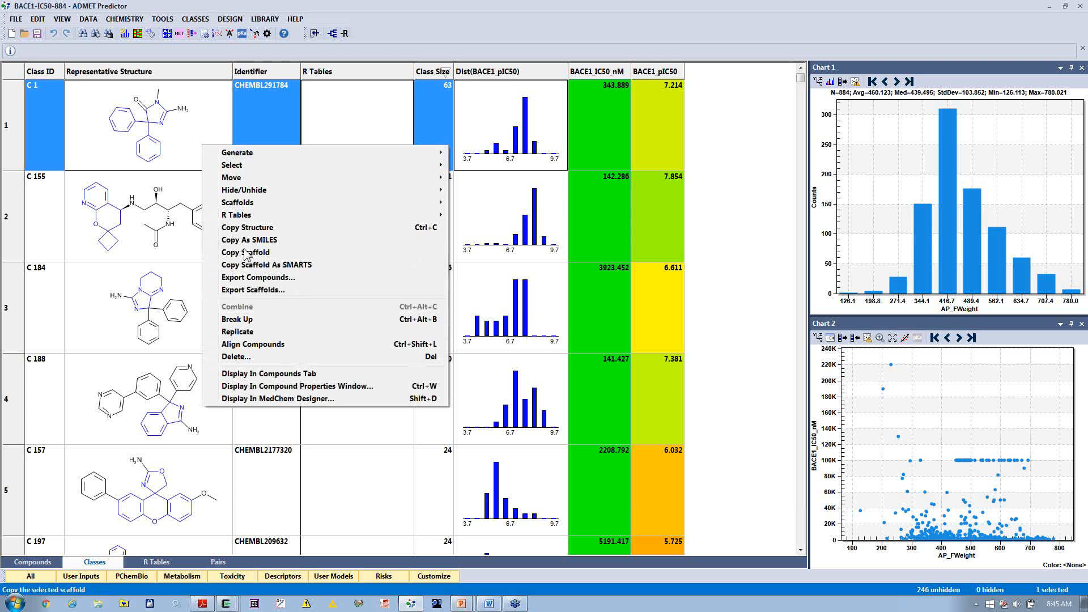
{"action": "left_click", "coordinate": [260, 243]}
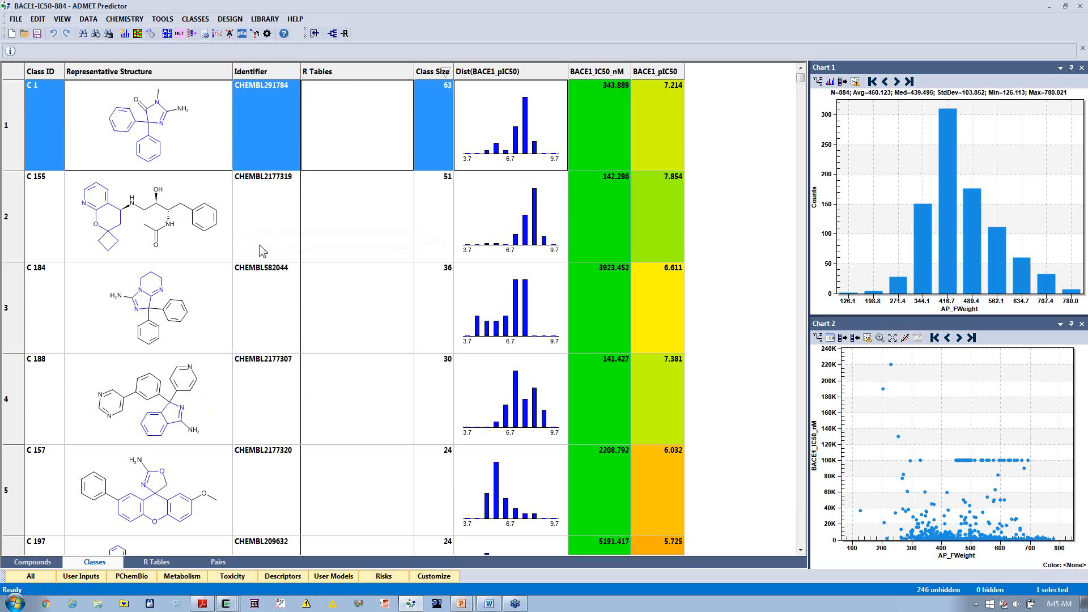
Step: Start a query search on the compounds and paste the copied structure into a MedChem Designer sketch
{"action": "left_click", "coordinate": [48, 566]}
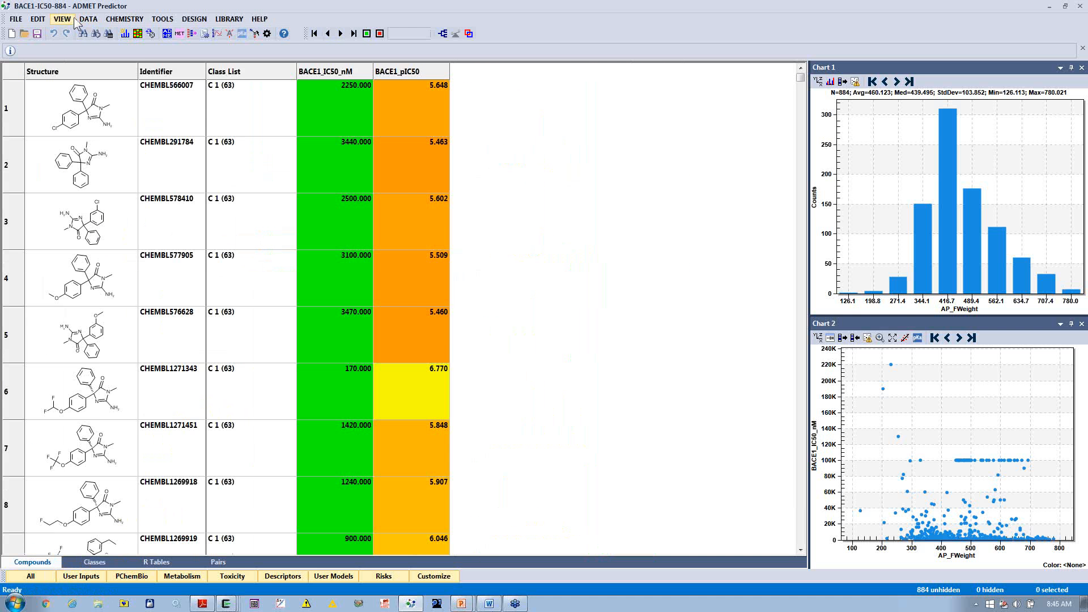
{"action": "left_click", "coordinate": [38, 20]}
{"action": "left_click", "coordinate": [64, 120]}
{"action": "left_click", "coordinate": [624, 212]}
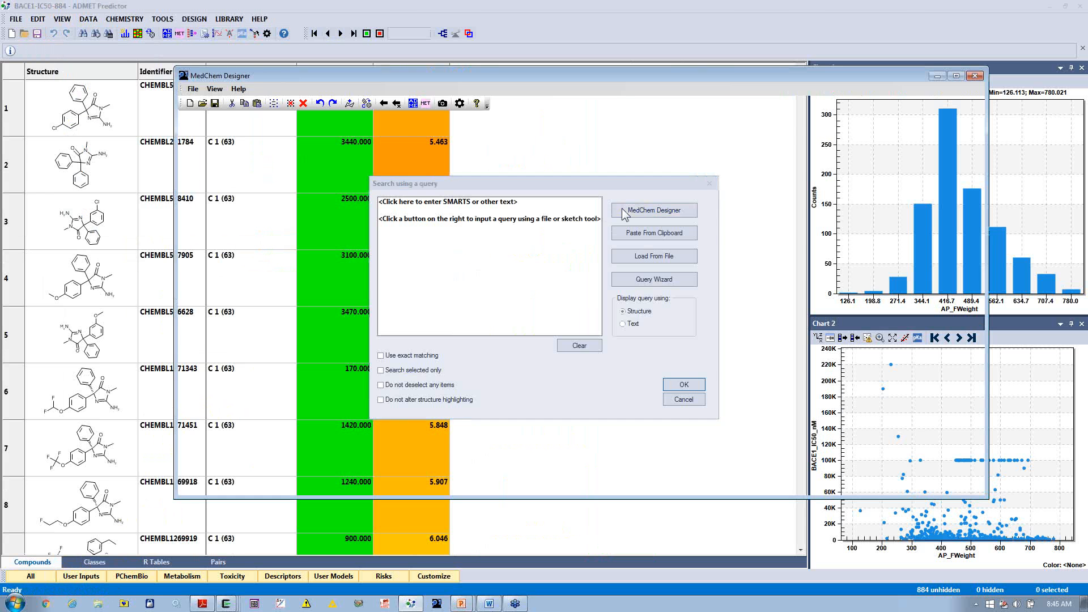
{"action": "key", "text": "ctrl+v"}
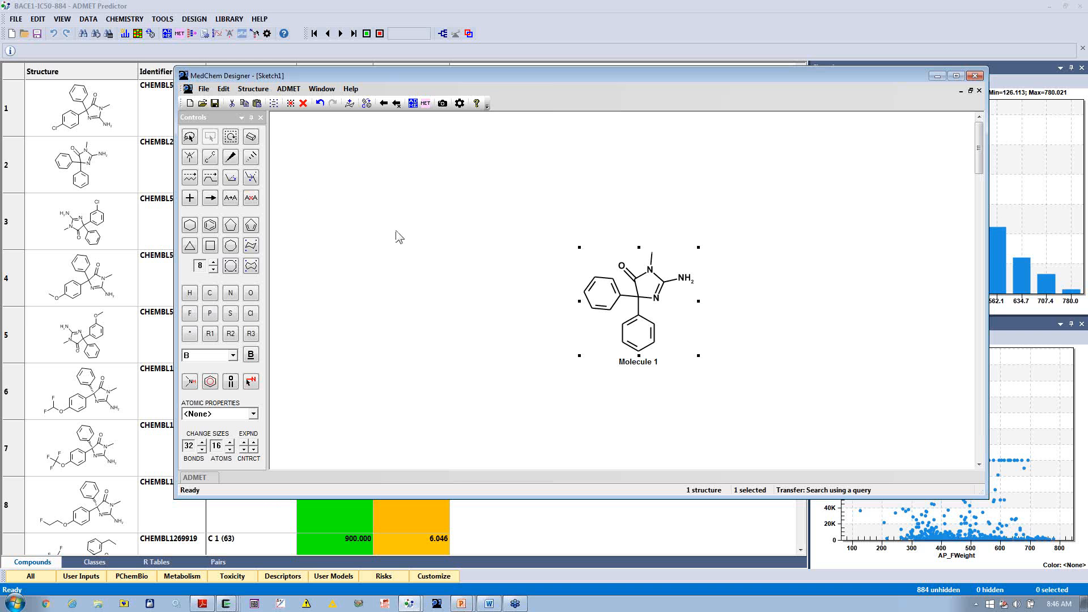
Step: Remove both phenyl rings from the sketched structure, transfer the remaining core to the query and run the substructure search
{"action": "left_click", "coordinate": [209, 137]}
{"action": "left_click_drag", "start_coordinate": [567, 273], "coordinate": [719, 375]}
{"action": "key", "text": "Delete"}
{"action": "key", "text": "Delete"}
{"action": "left_click", "coordinate": [652, 254]}
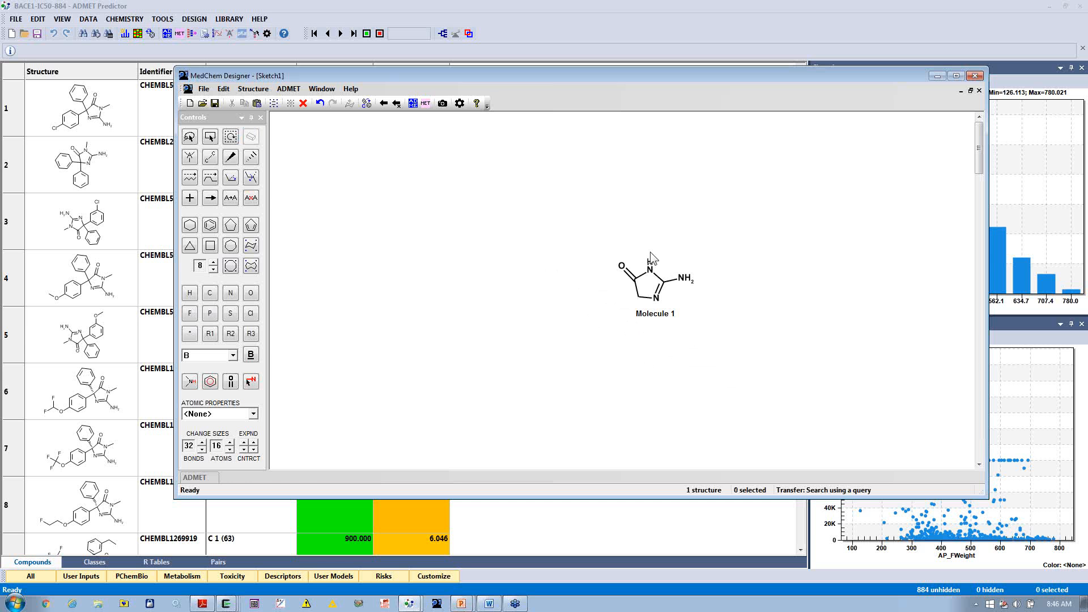
{"action": "left_click", "coordinate": [396, 103]}
{"action": "left_click", "coordinate": [684, 385]}
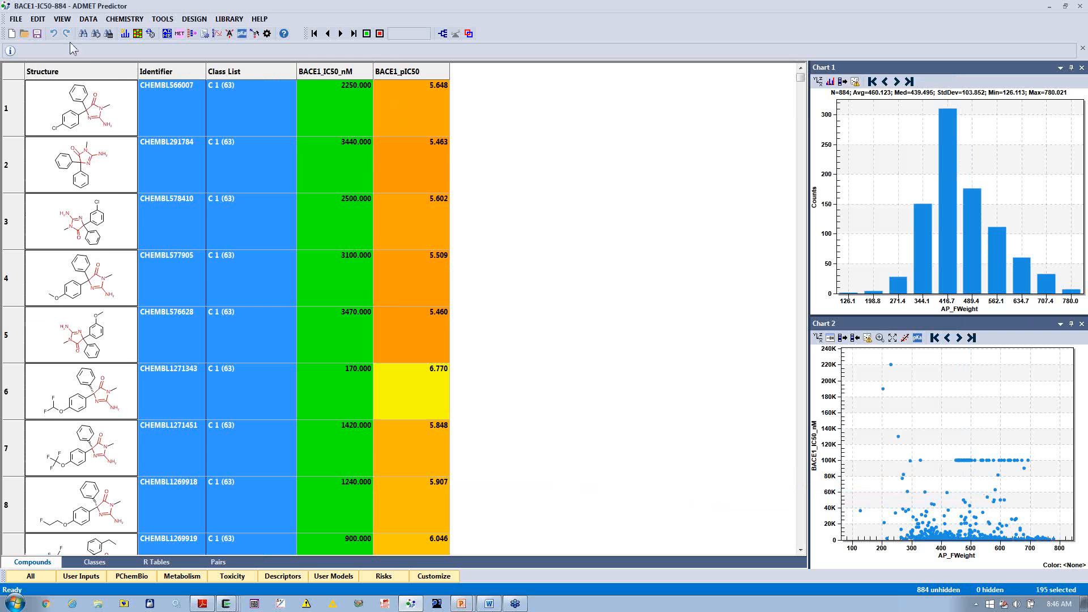
Step: Invert the selection, delete the compounds that do not match the query and check through the remaining list
{"action": "left_click", "coordinate": [652, 283]}
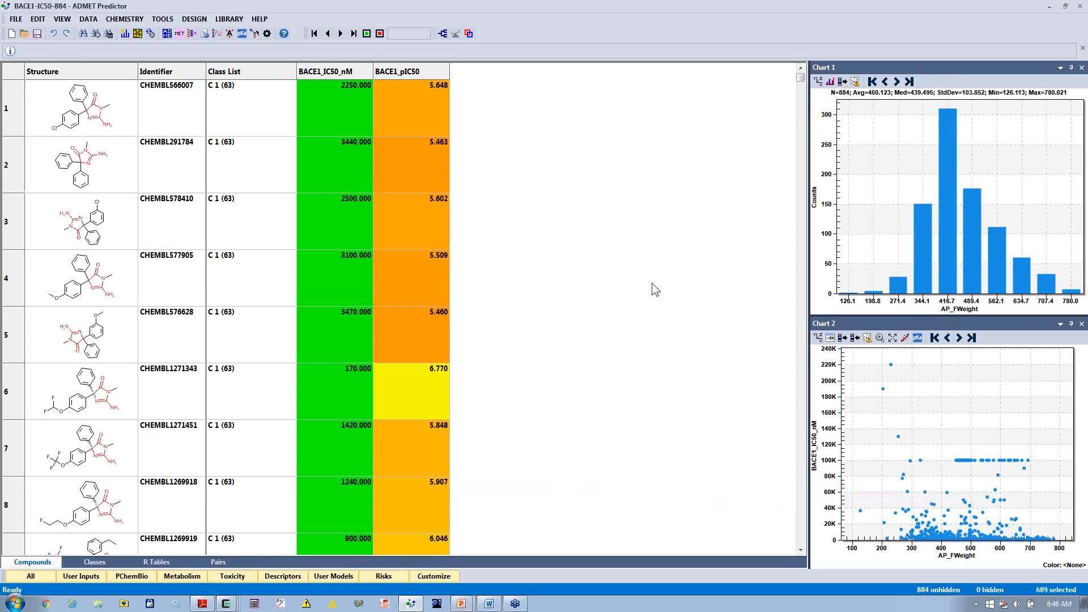
{"action": "left_click_drag", "start_coordinate": [801, 79], "coordinate": [800, 225]}
{"action": "right_click", "coordinate": [243, 236]}
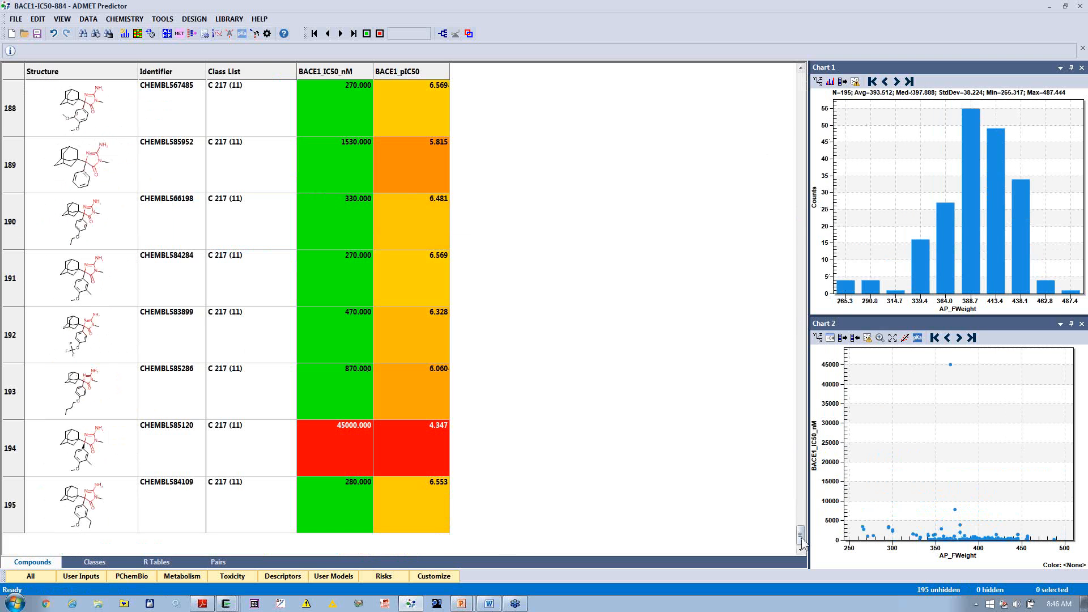
{"action": "left_click_drag", "start_coordinate": [800, 534], "coordinate": [757, 77]}
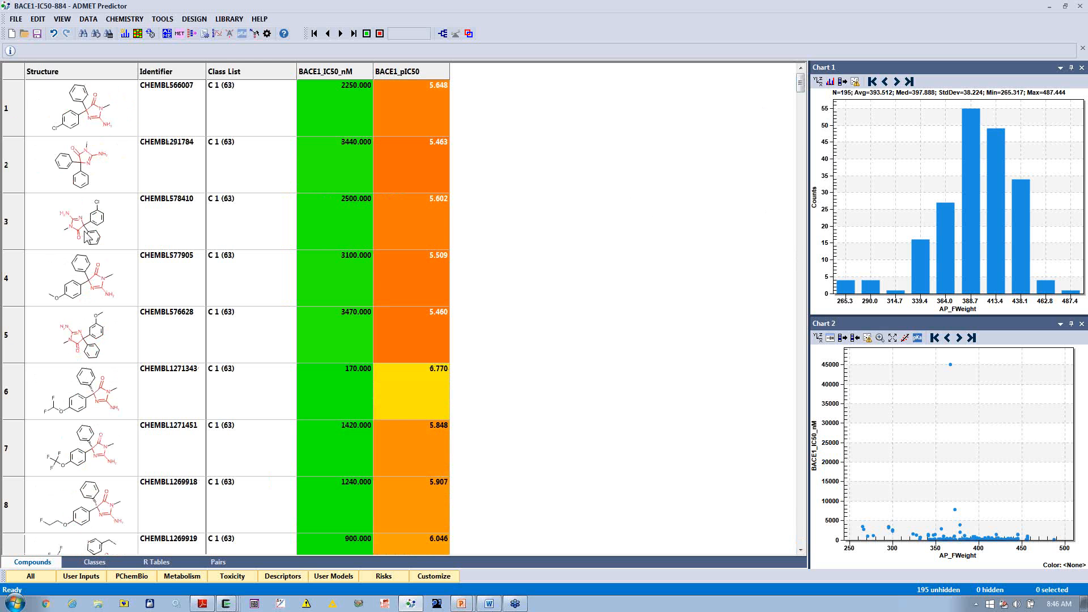
Step: Regenerate the classes for the remaining compounds using the Single superclass method
{"action": "left_click", "coordinate": [96, 564]}
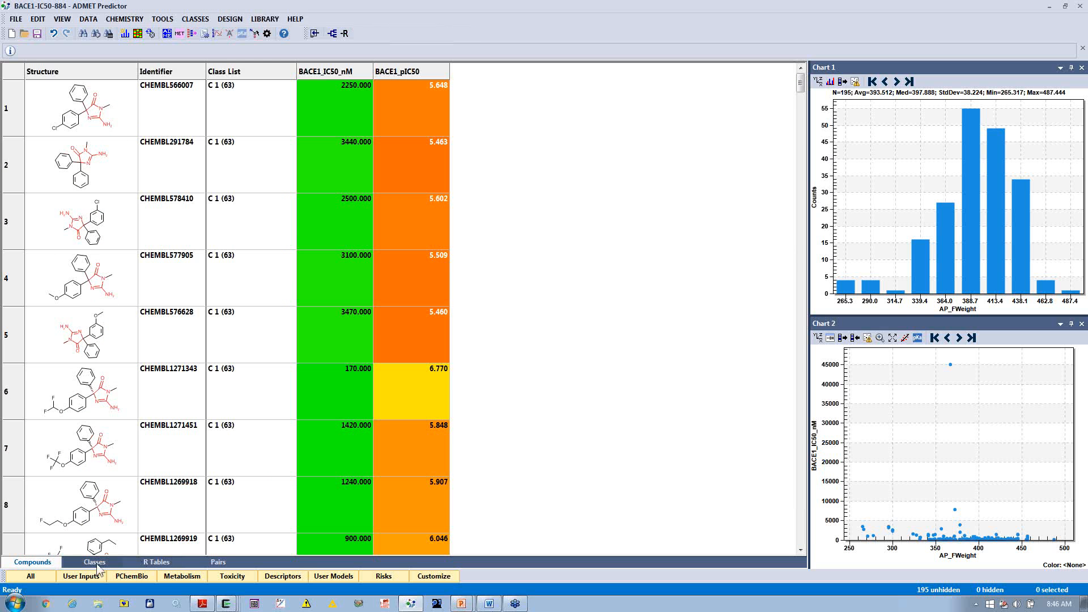
{"action": "left_click", "coordinate": [332, 34]}
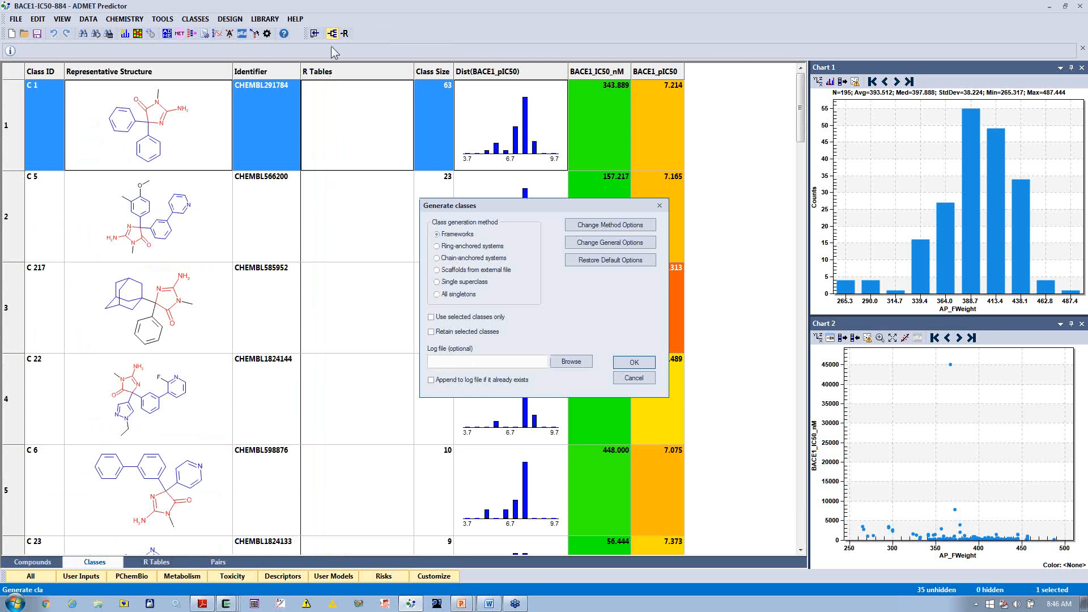
{"action": "left_click", "coordinate": [448, 283]}
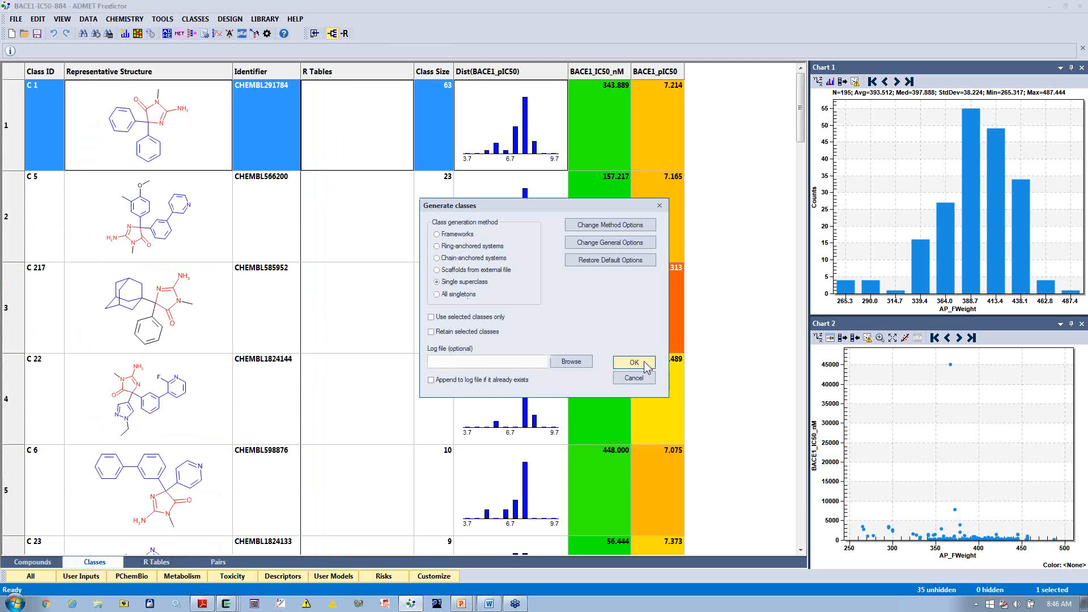
{"action": "left_click", "coordinate": [635, 363]}
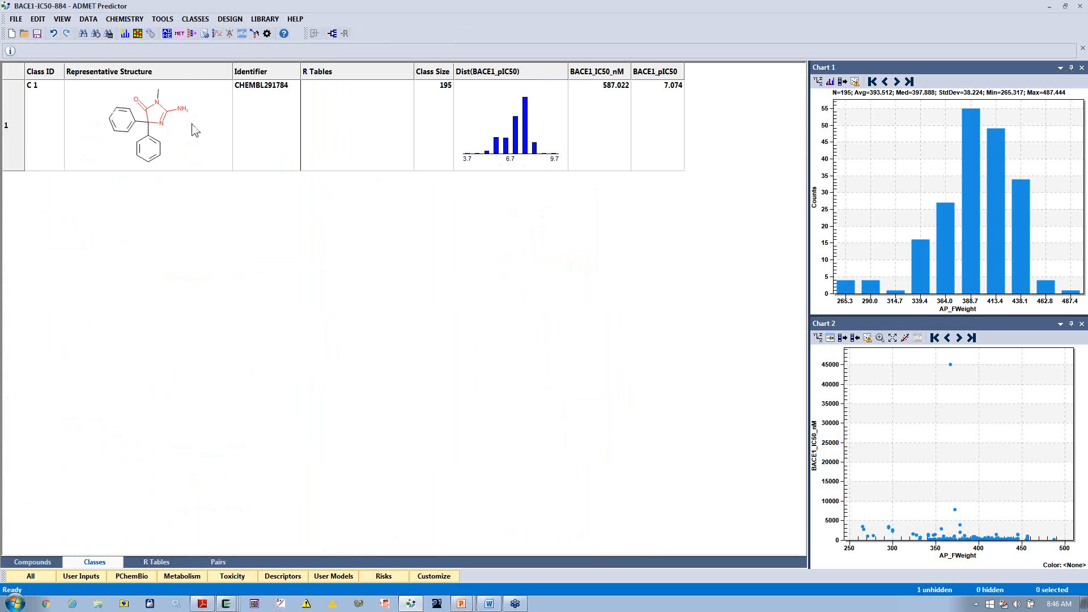
Step: Clear the query highlighting from the class structures
{"action": "left_click", "coordinate": [63, 19]}
{"action": "mouse_move", "coordinate": [76, 46]}
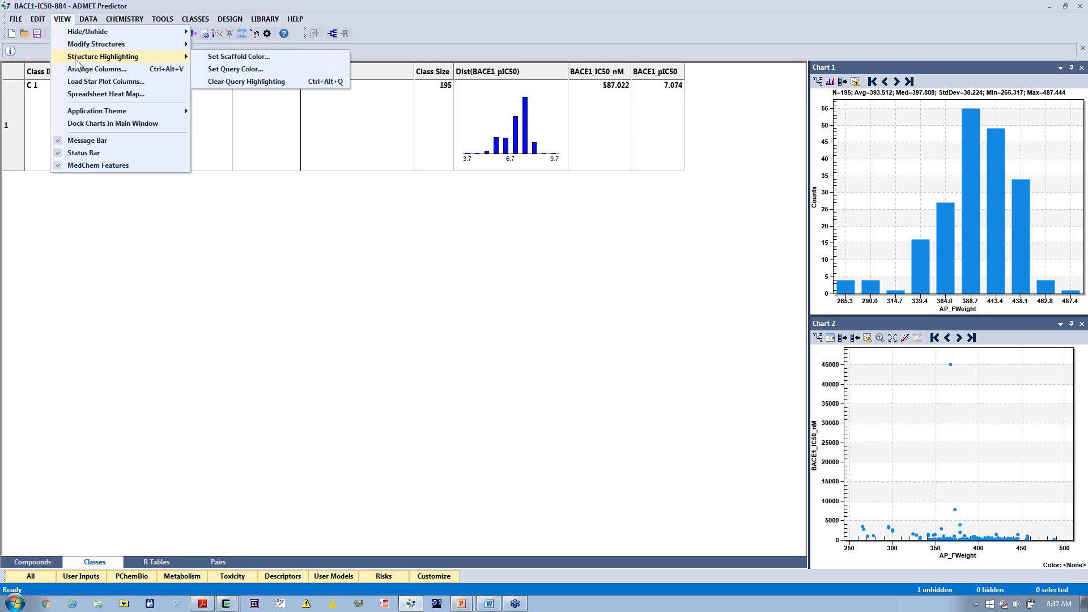
{"action": "left_click", "coordinate": [271, 84]}
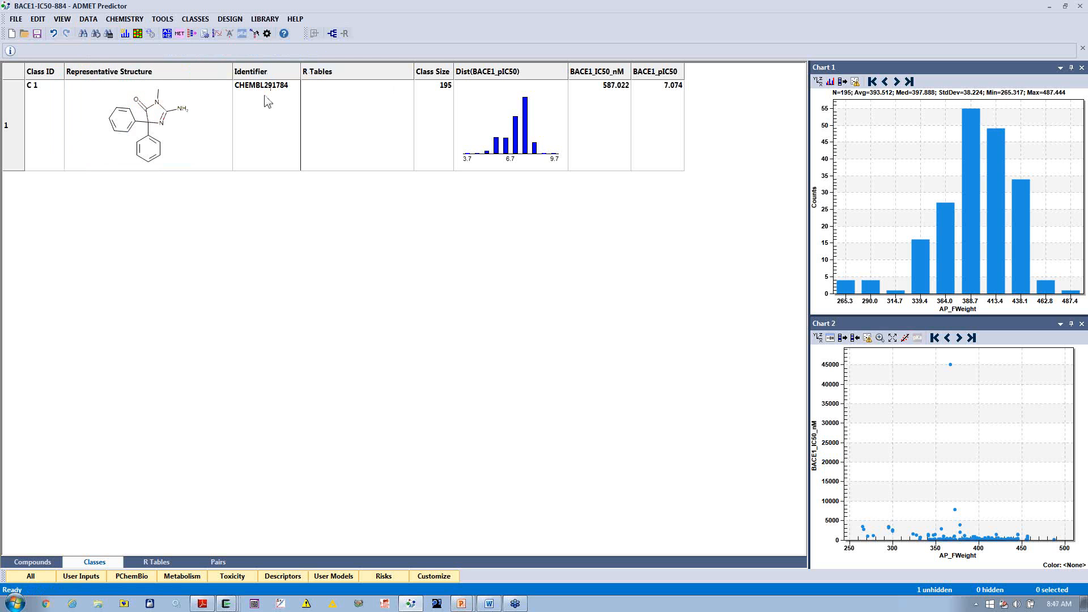
Step: Generate a maximum common substructure (MCS) scaffold for class C 1
{"action": "right_click", "coordinate": [211, 137]}
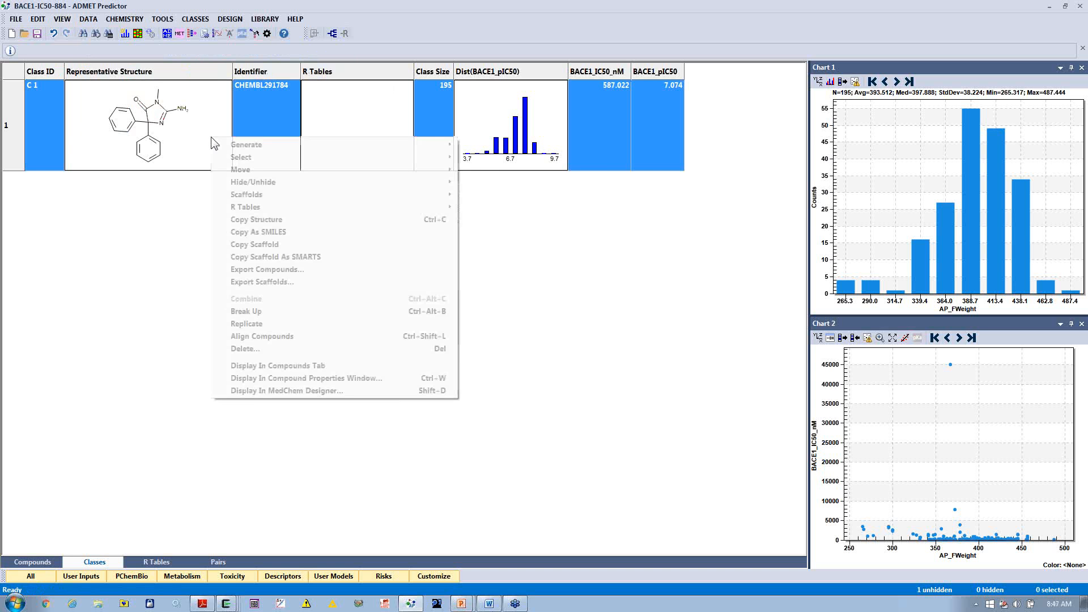
{"action": "mouse_move", "coordinate": [234, 147]}
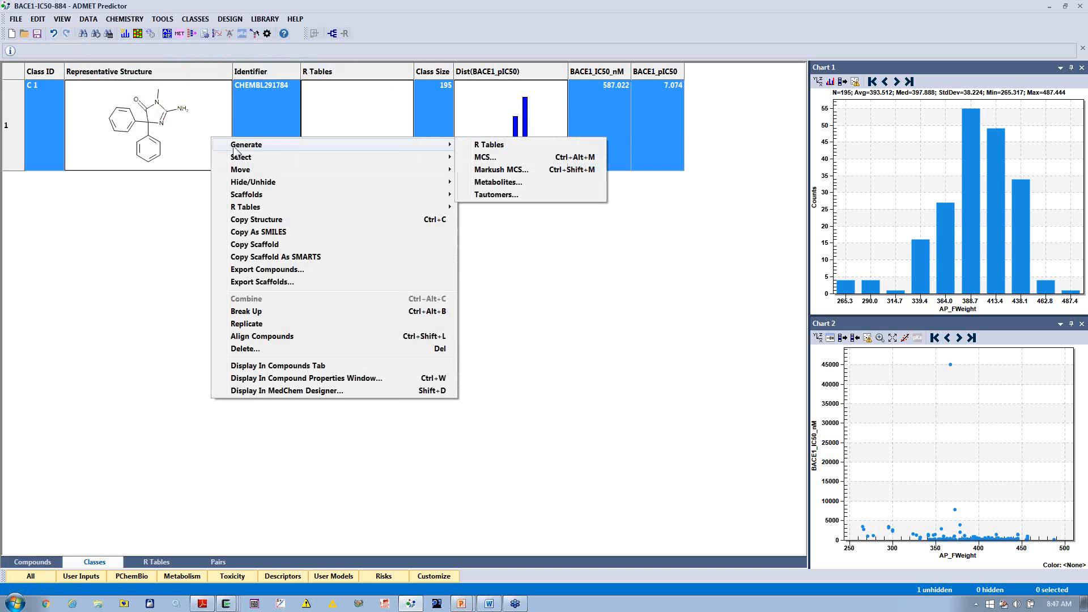
{"action": "left_click", "coordinate": [486, 158]}
{"action": "left_click", "coordinate": [645, 335]}
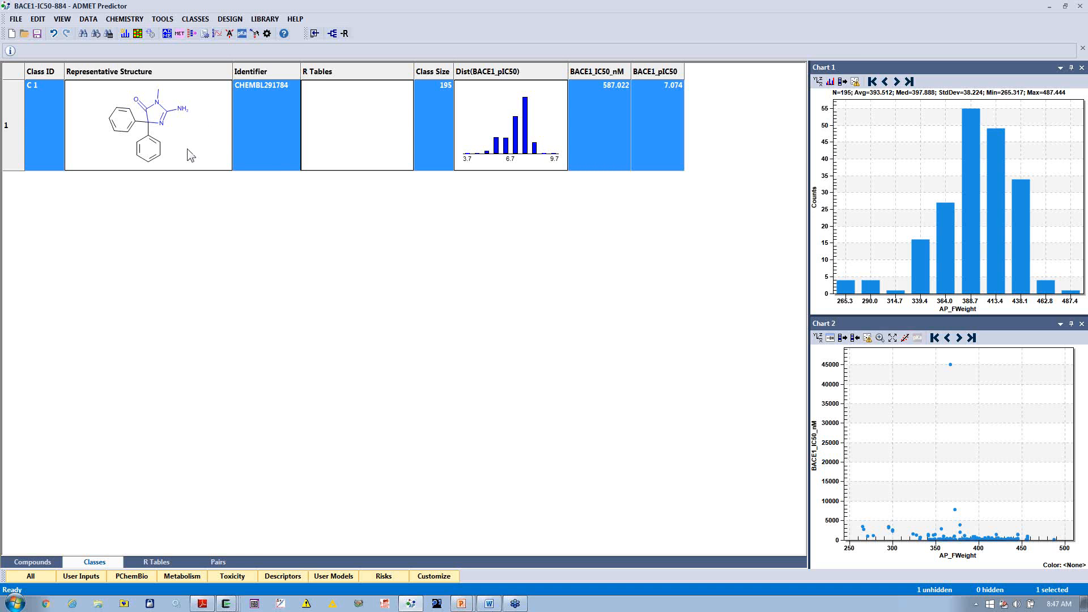
Step: Open the class C 1 representative structure in MedChem Designer, rotate it slightly clockwise and flip it horizontally
{"action": "left_click", "coordinate": [255, 34]}
{"action": "left_click_drag", "start_coordinate": [351, 178], "coordinate": [556, 243]}
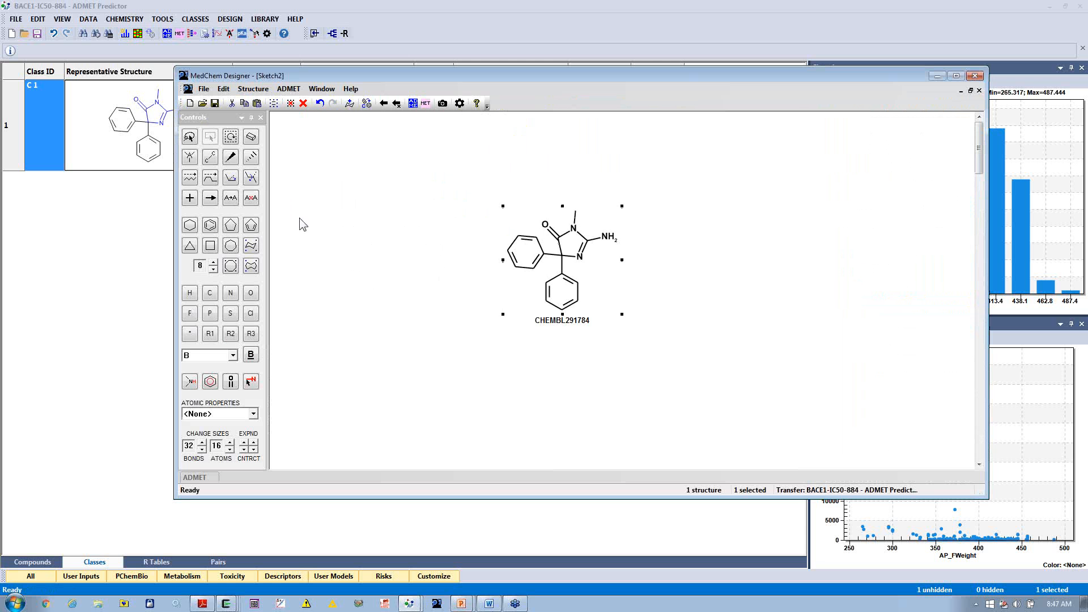
{"action": "left_click", "coordinate": [209, 137]}
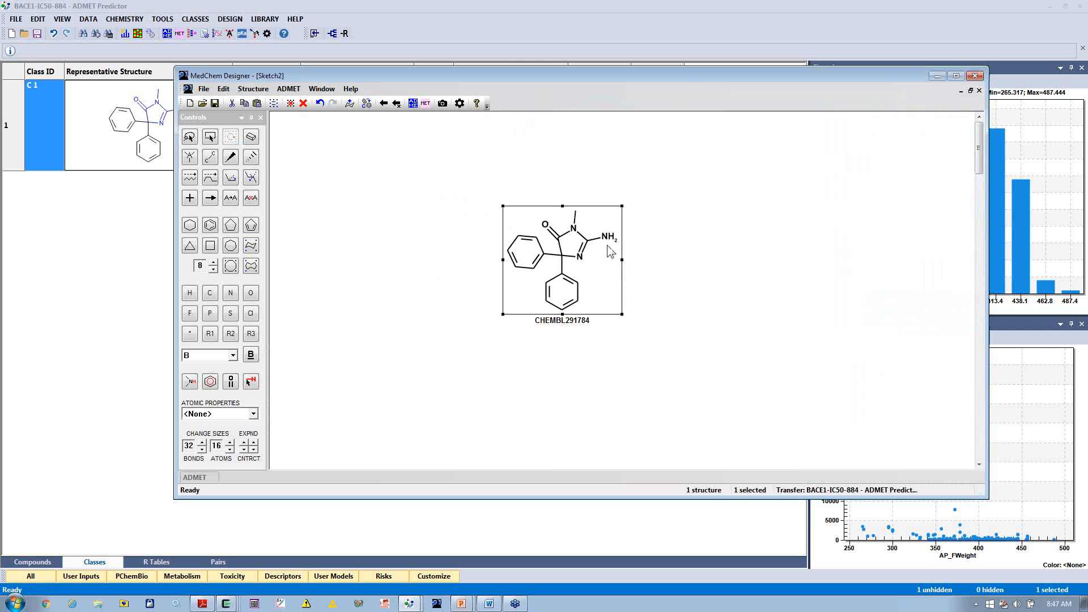
{"action": "left_click_drag", "start_coordinate": [610, 251], "coordinate": [609, 276]}
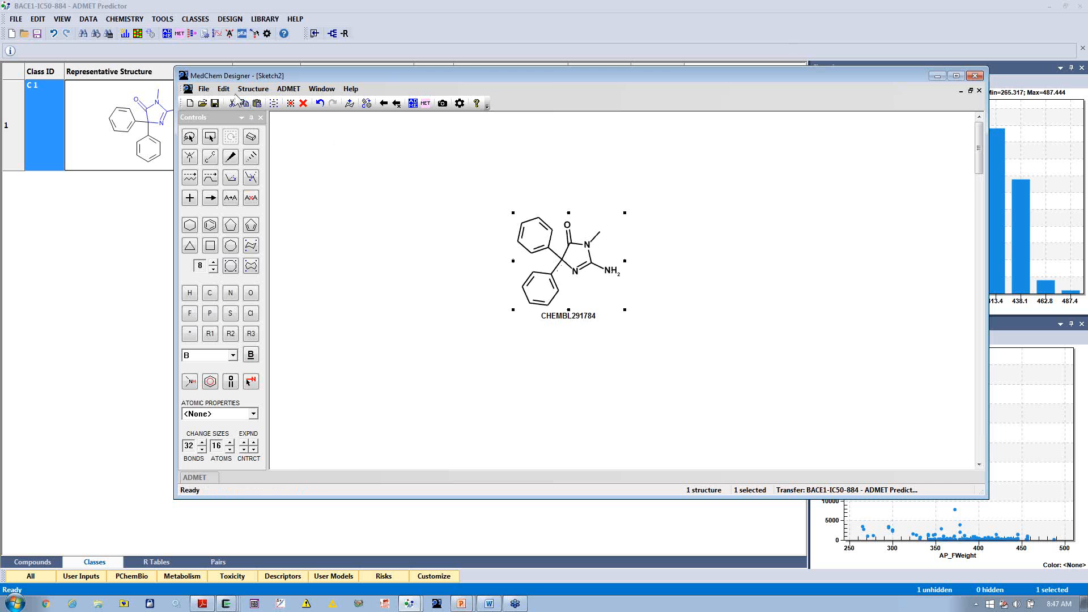
{"action": "left_click", "coordinate": [252, 89]}
{"action": "mouse_move", "coordinate": [343, 190]}
{"action": "left_click", "coordinate": [382, 185]}
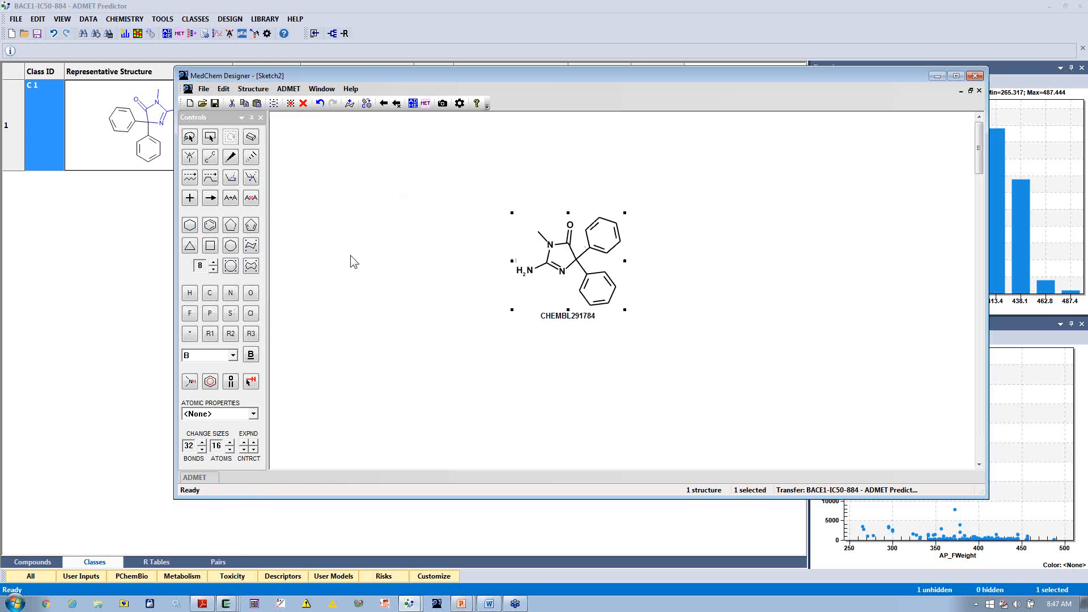
Step: Pull the upper phenyl ring away from the core, and clean up the geometry of the carbonyl and the displaced ring
{"action": "left_click", "coordinate": [399, 249]}
{"action": "left_click", "coordinate": [193, 137]}
{"action": "left_click_drag", "start_coordinate": [582, 206], "coordinate": [639, 257]}
{"action": "left_click", "coordinate": [613, 228]}
{"action": "left_click_drag", "start_coordinate": [582, 208], "coordinate": [771, 253]}
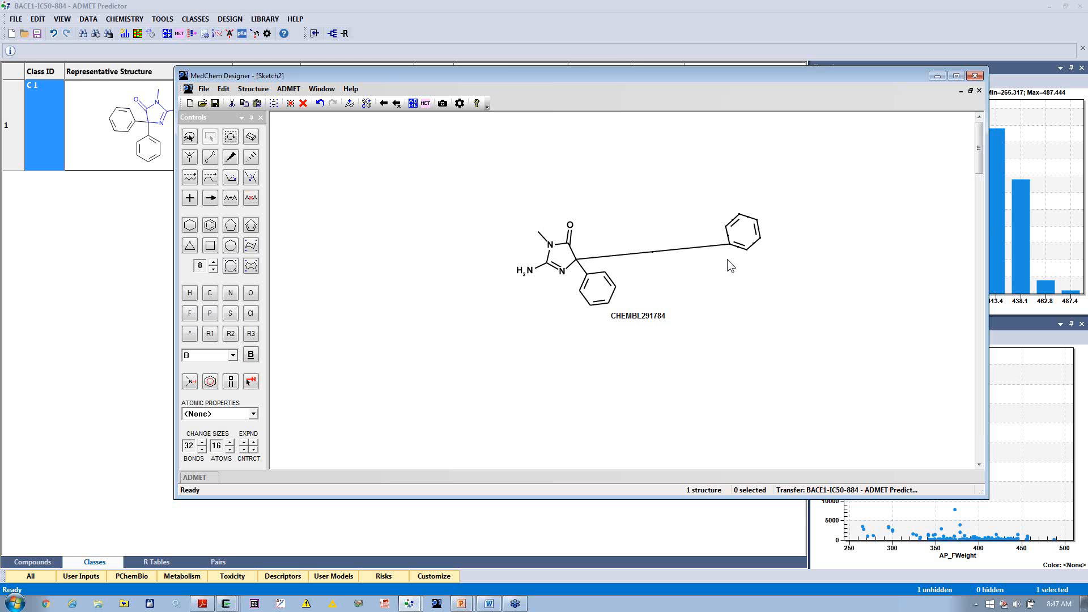
{"action": "left_click_drag", "start_coordinate": [552, 203], "coordinate": [579, 231]}
{"action": "left_click", "coordinate": [366, 103]}
{"action": "left_click_drag", "start_coordinate": [687, 171], "coordinate": [780, 261]}
{"action": "left_click", "coordinate": [366, 103]}
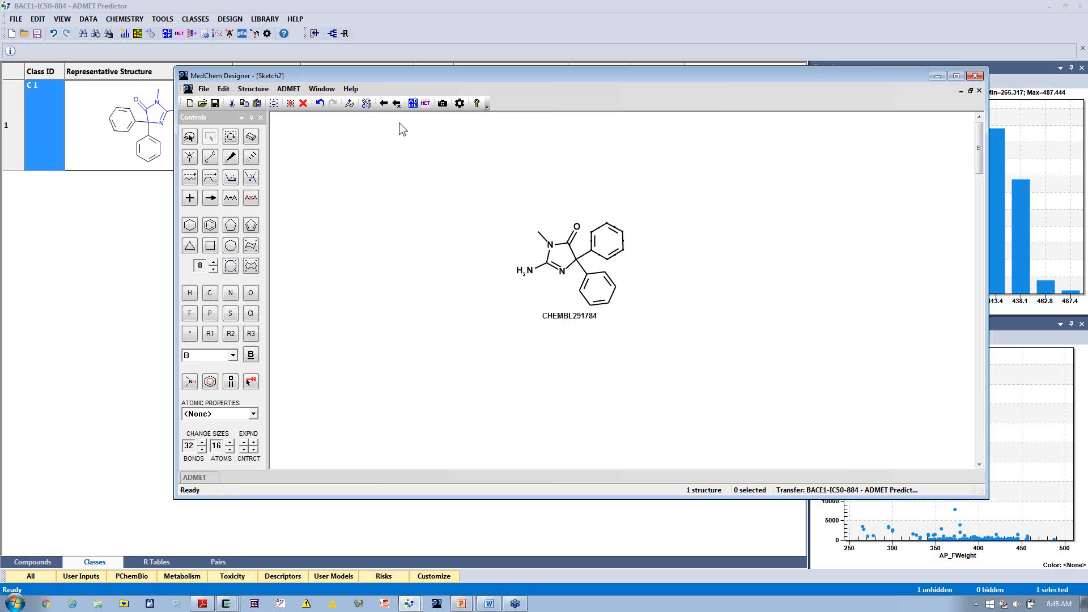
Step: Transfer the redrawn structure back as a modification of the existing compound, and align the class C 1 compounds to it
{"action": "left_click", "coordinate": [396, 104]}
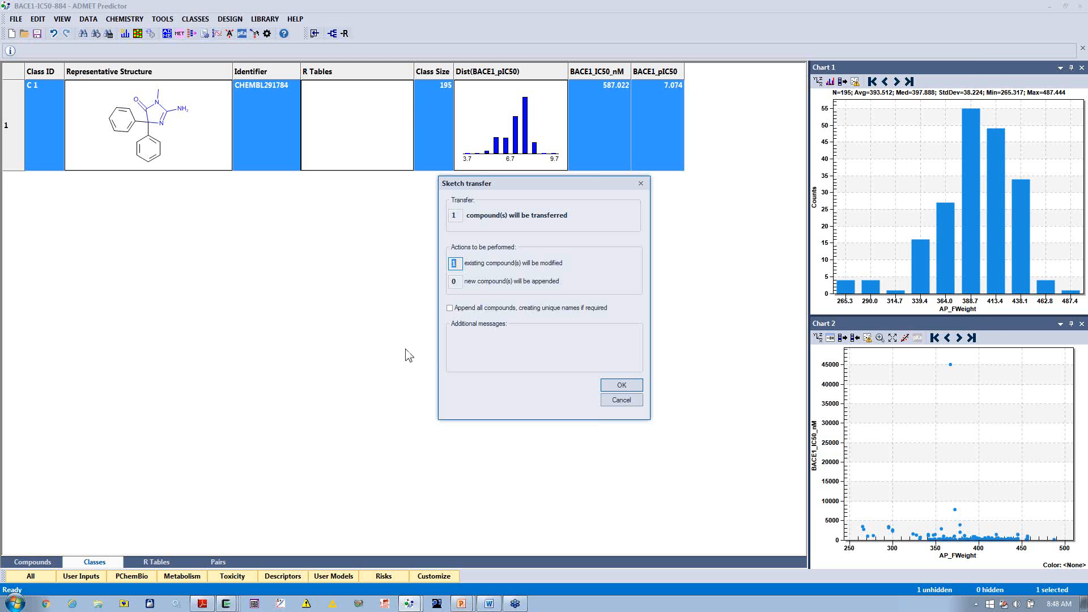
{"action": "left_click", "coordinate": [620, 387]}
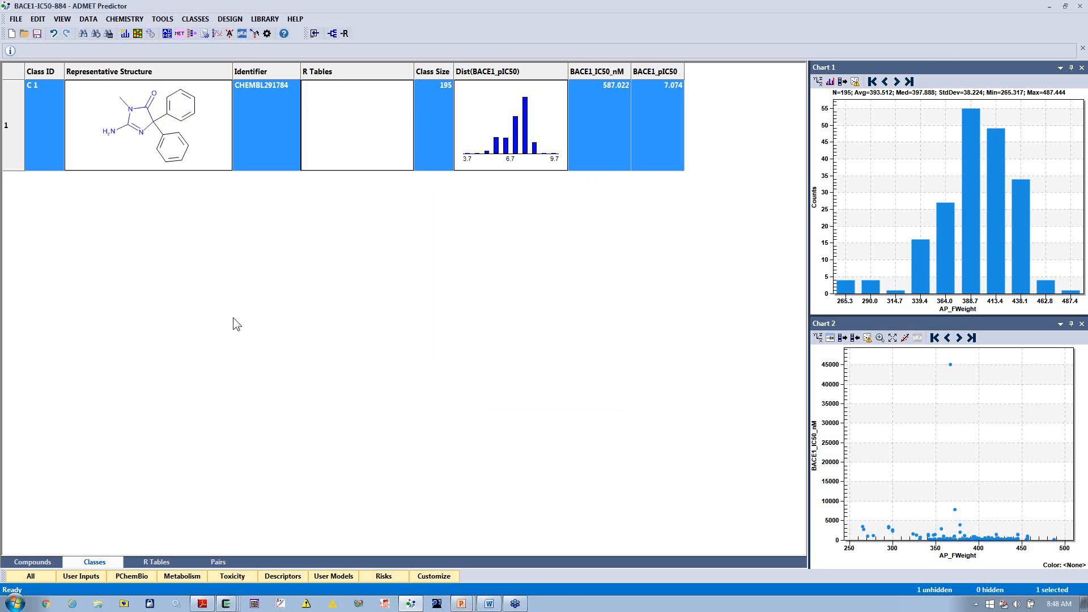
{"action": "right_click", "coordinate": [202, 158]}
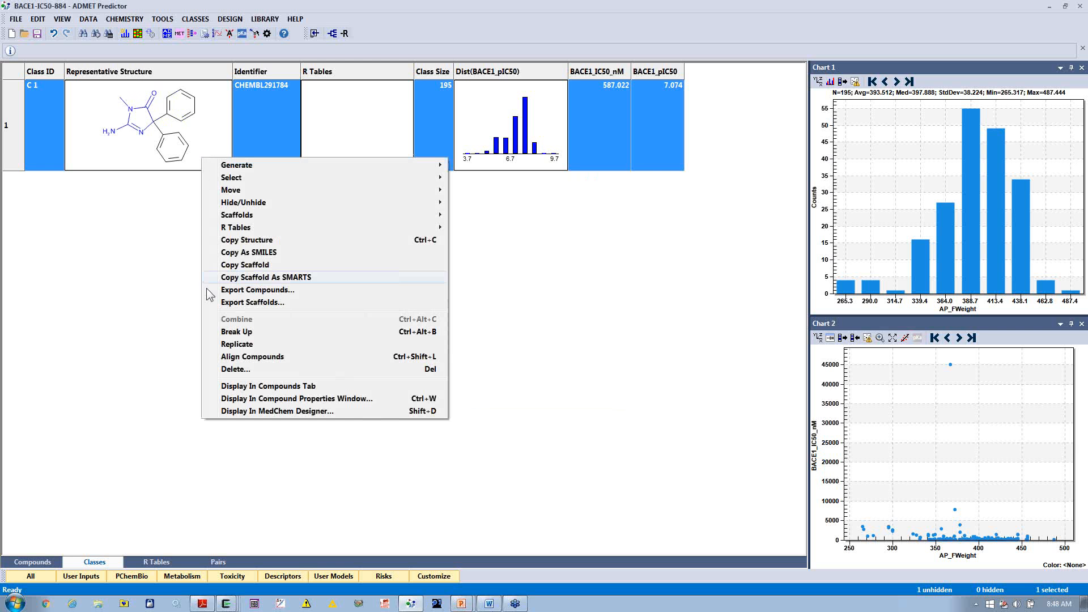
{"action": "left_click", "coordinate": [229, 357]}
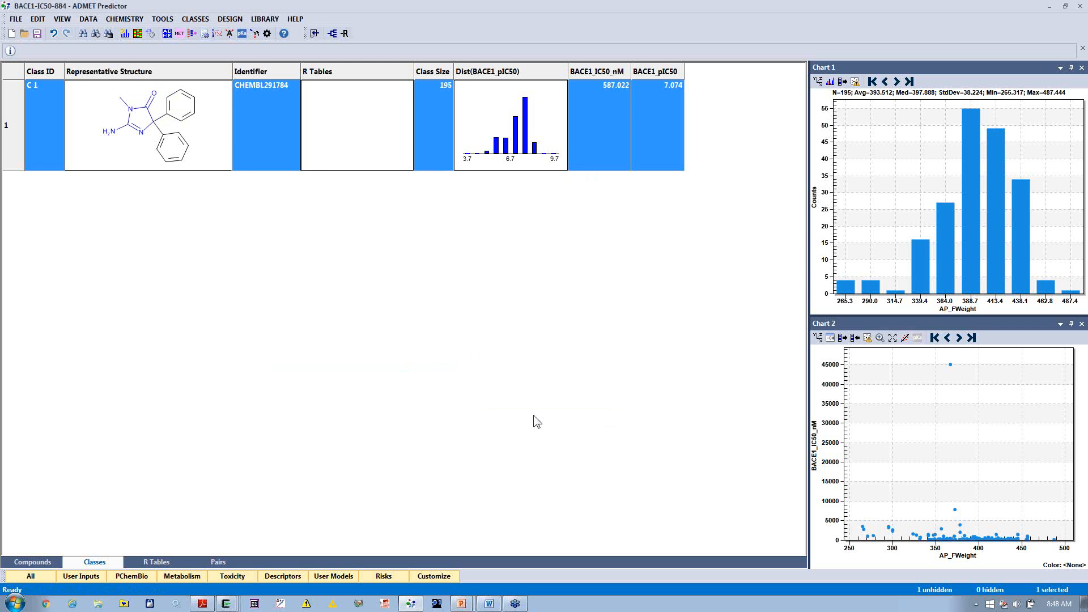
{"action": "left_click", "coordinate": [53, 562]}
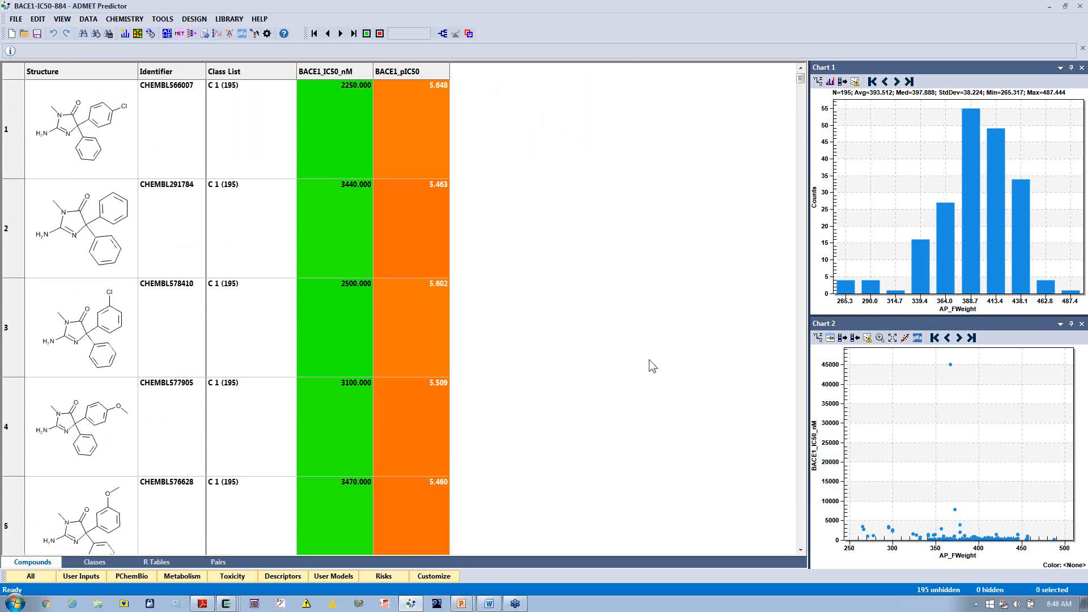
{"action": "left_click", "coordinate": [120, 561]}
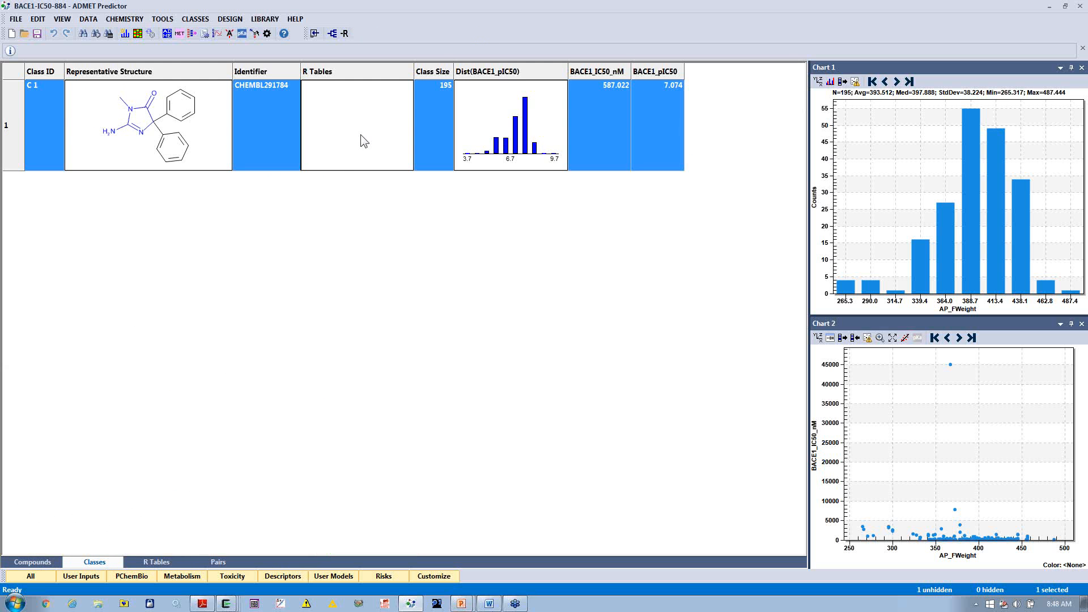
Step: Generate the R table for class C 1 and display its R-group breakdown
{"action": "left_click", "coordinate": [195, 18]}
{"action": "mouse_move", "coordinate": [209, 69]}
{"action": "left_click", "coordinate": [354, 68]}
{"action": "left_click", "coordinate": [158, 562]}
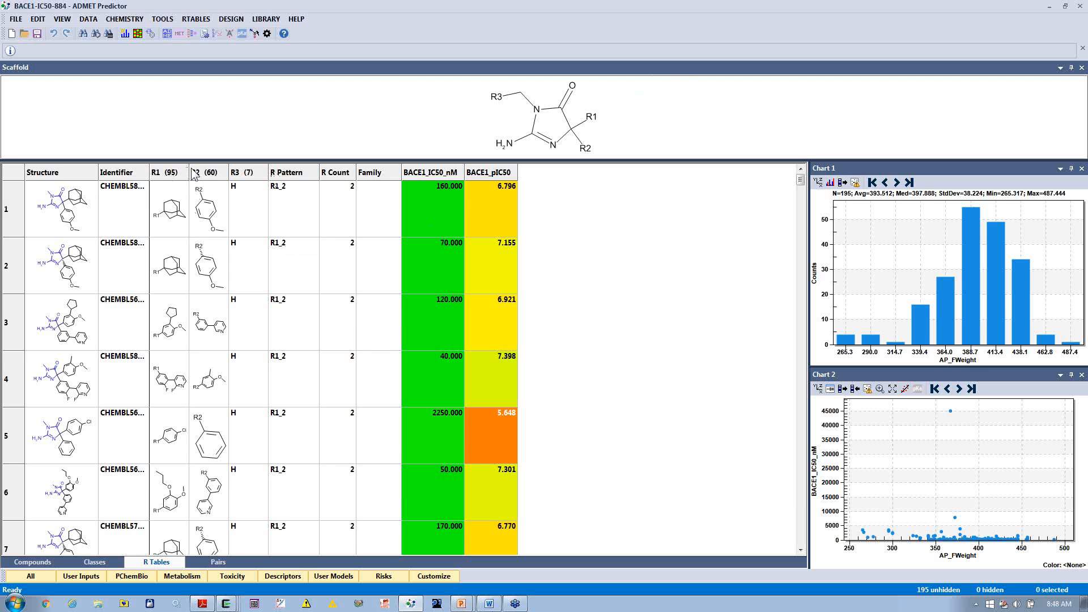
Step: Enlarge the R-group columns and rows in the R table, and sort the compounds by R1 in descending order
{"action": "left_click_drag", "start_coordinate": [191, 168], "coordinate": [229, 168]}
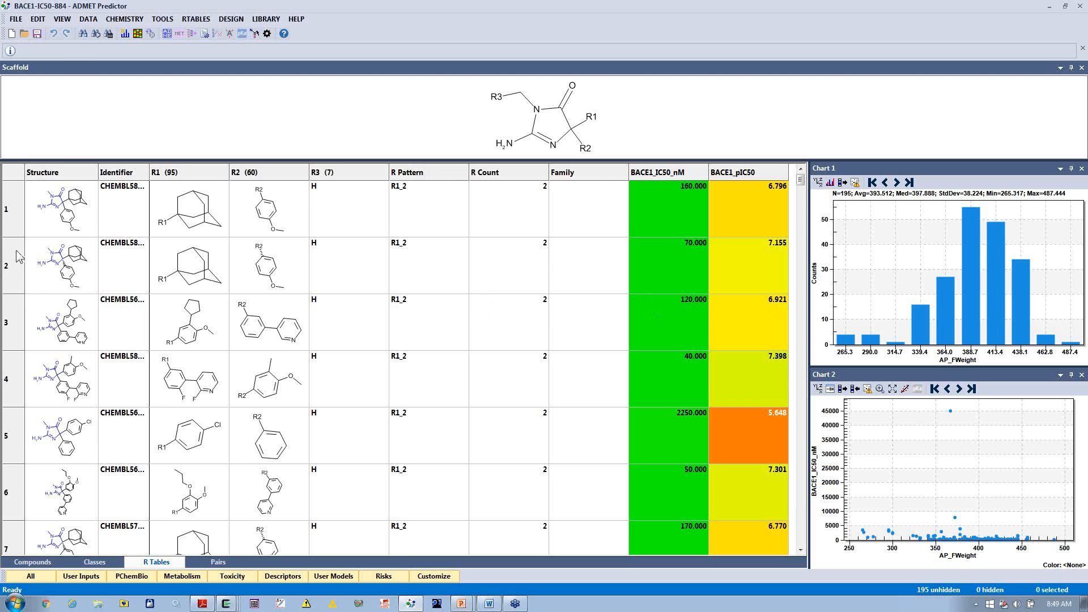
{"action": "left_click_drag", "start_coordinate": [10, 240], "coordinate": [10, 253]}
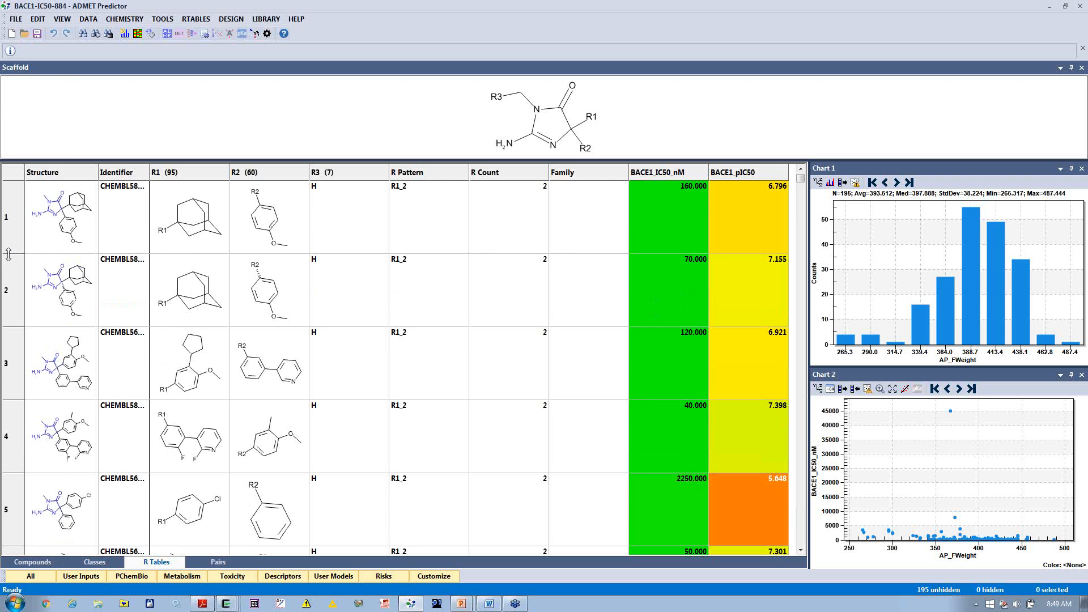
{"action": "left_click", "coordinate": [211, 173]}
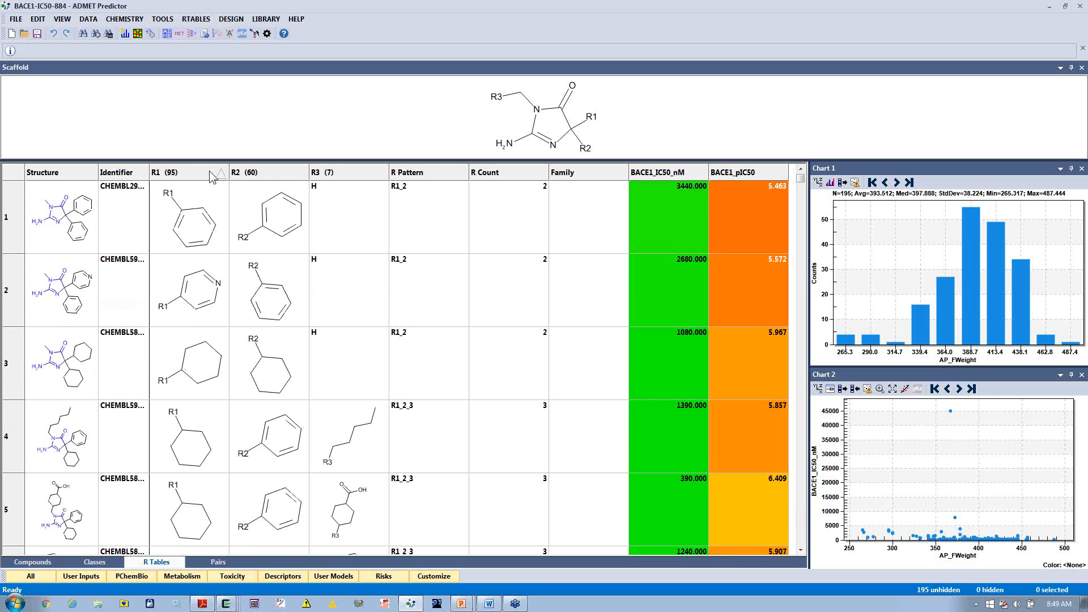
{"action": "left_click", "coordinate": [210, 174]}
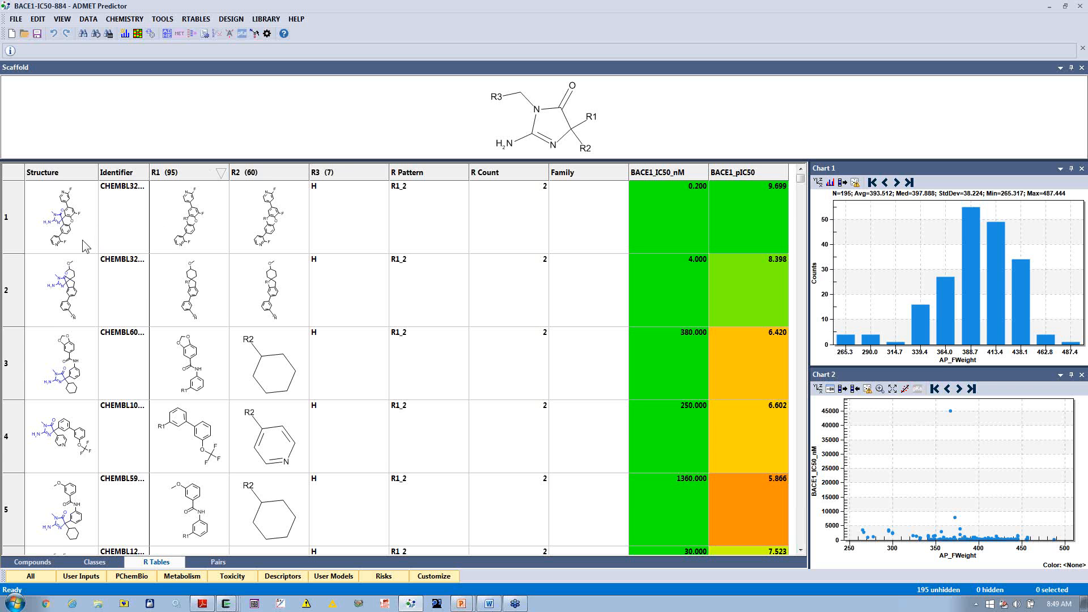
Step: Enlarge the rows and the Structure column of the R table, and select the first two compounds
{"action": "left_click_drag", "start_coordinate": [8, 254], "coordinate": [8, 259]}
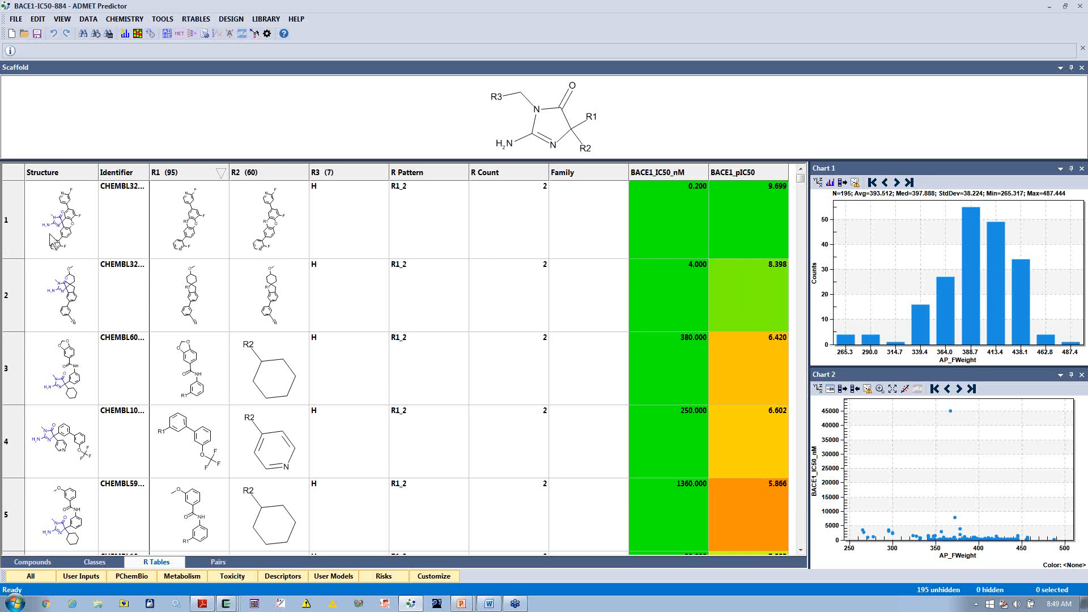
{"action": "left_click_drag", "start_coordinate": [98, 172], "coordinate": [146, 172]}
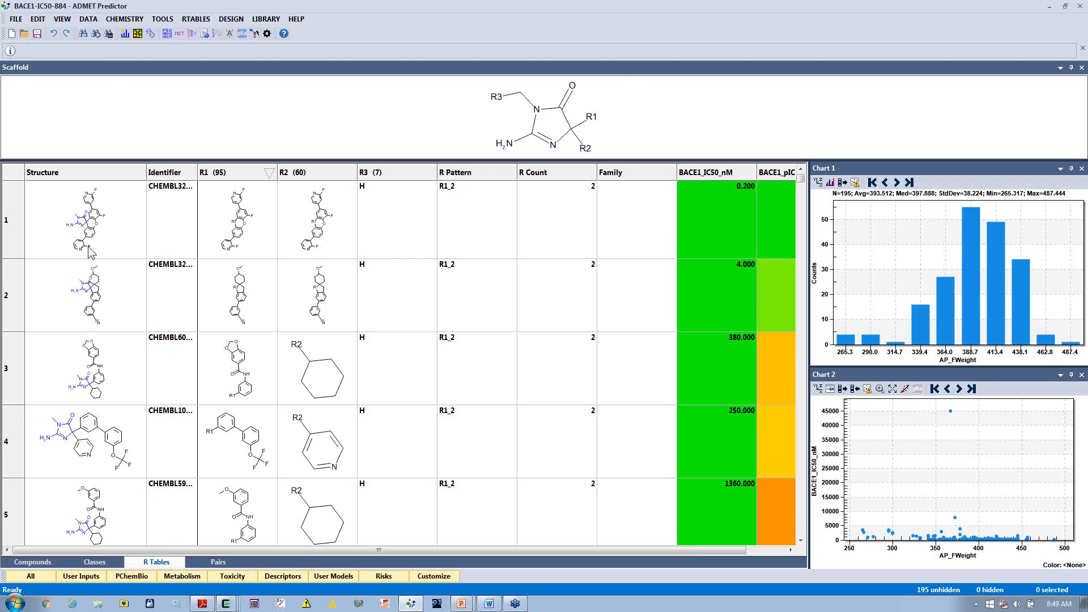
{"action": "left_click_drag", "start_coordinate": [117, 238], "coordinate": [117, 309]}
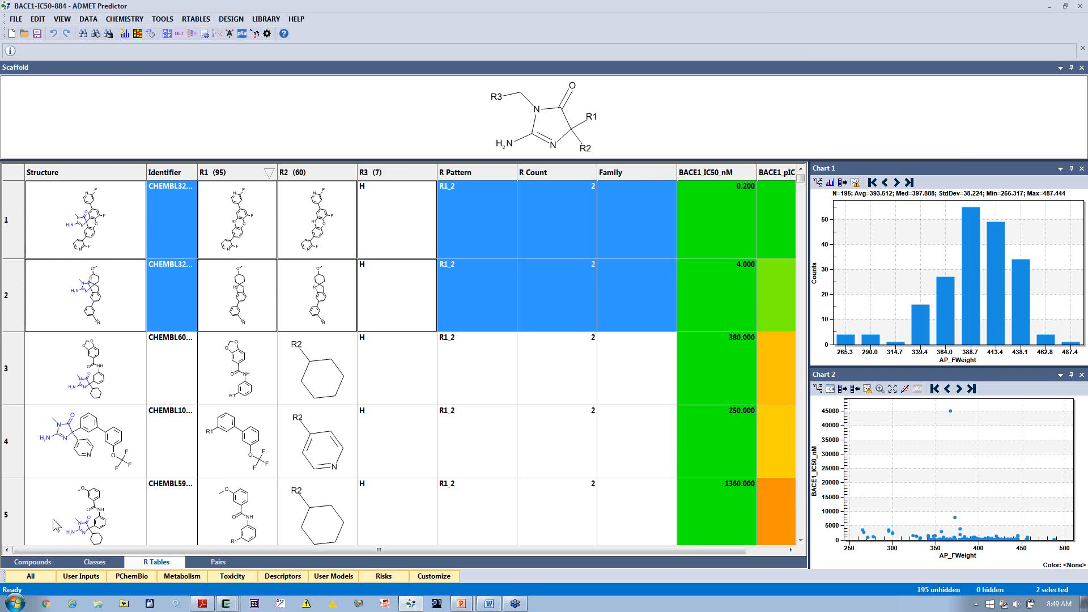
Step: Start a structure query on the compounds list and open the aminoimidazolone query for editing in MedChem Designer
{"action": "left_click", "coordinate": [29, 563]}
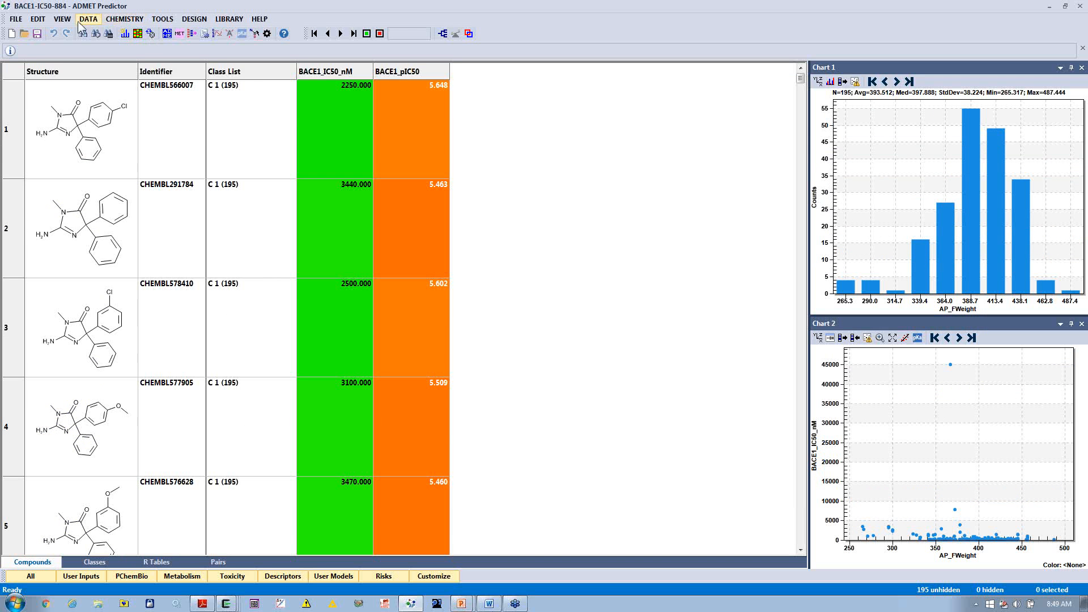
{"action": "left_click", "coordinate": [37, 20]}
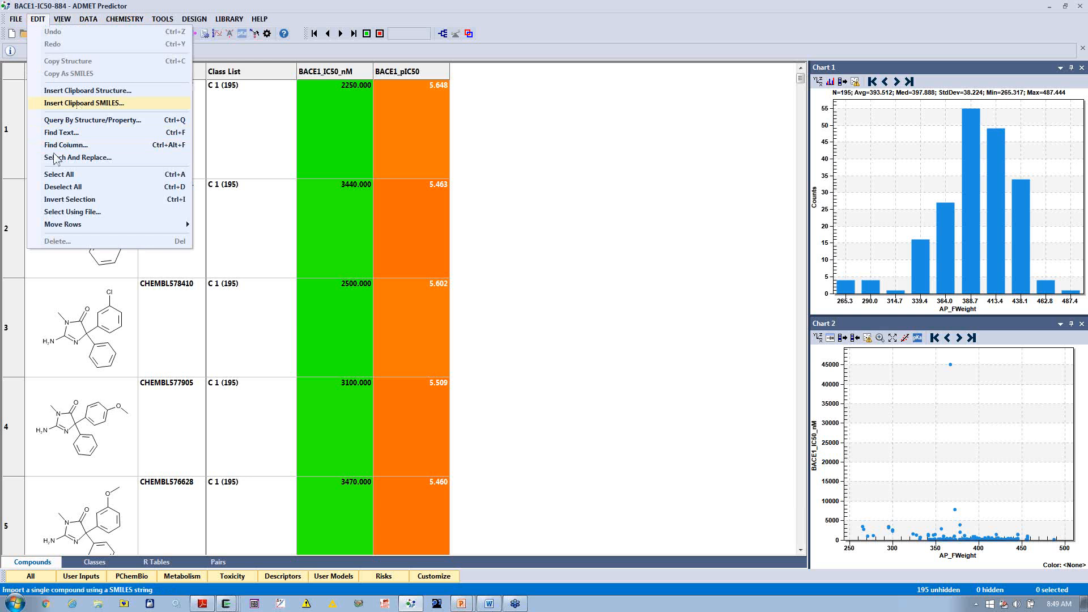
{"action": "left_click", "coordinate": [89, 122]}
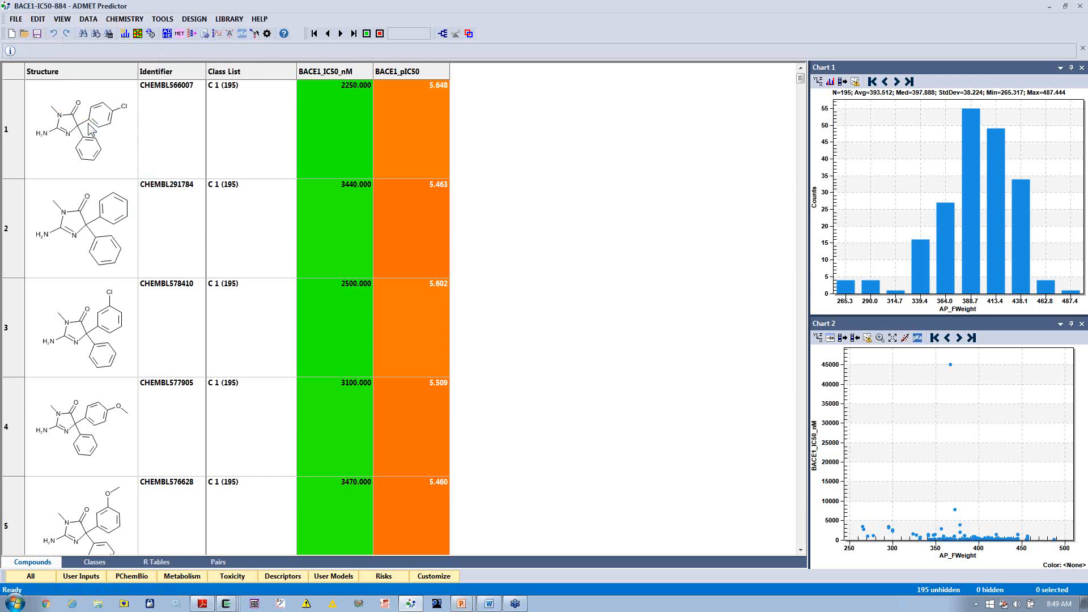
{"action": "left_click", "coordinate": [675, 213]}
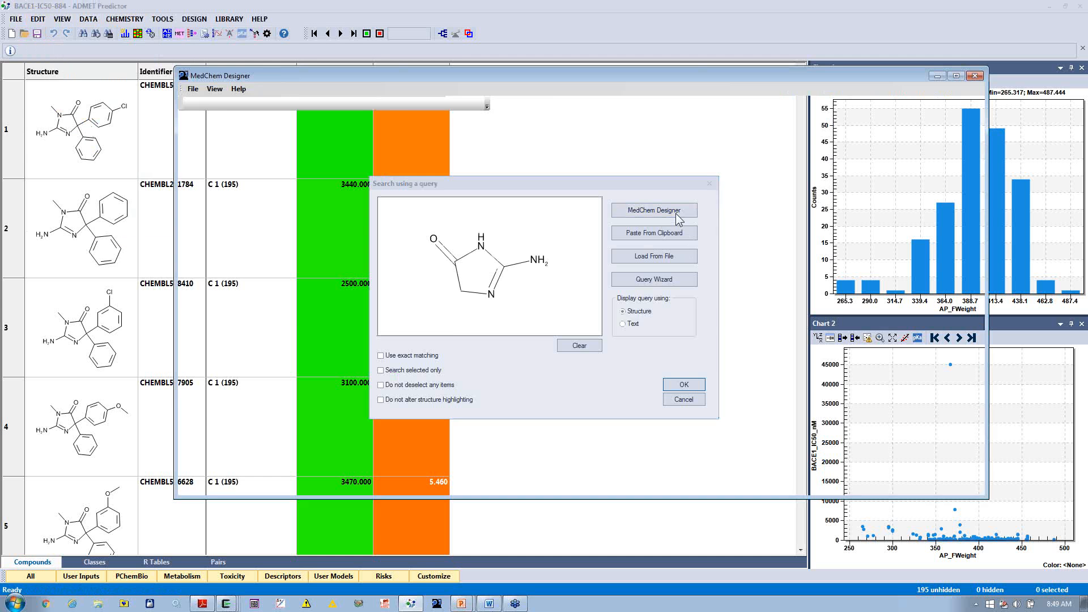
{"action": "left_click_drag", "start_coordinate": [336, 172], "coordinate": [554, 283]}
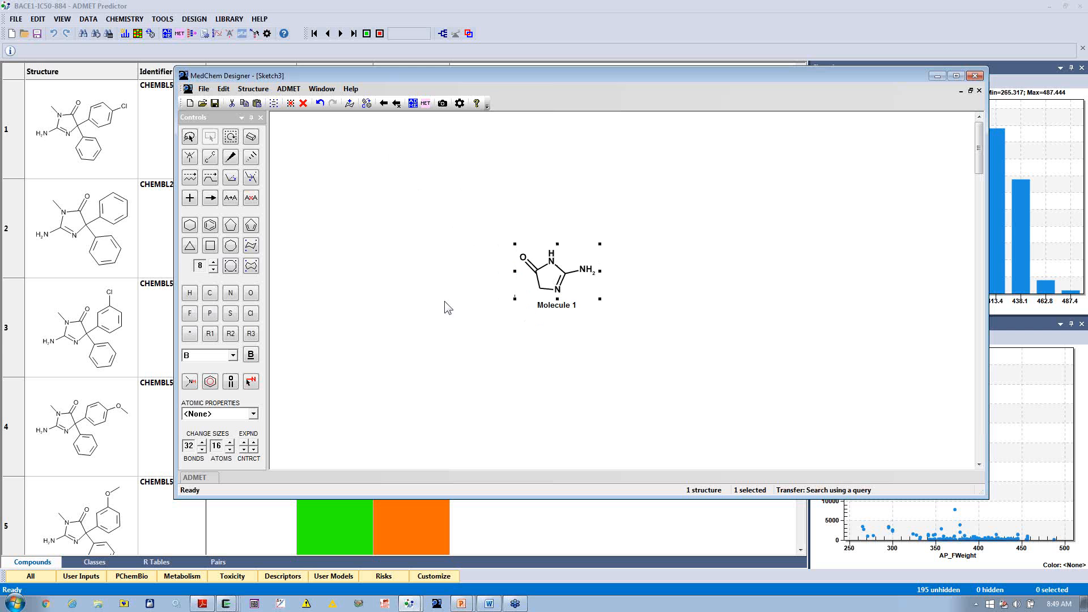
Step: Restrict the query's ring carbon between the carbonyl and the imine nitrogen to r2, and transfer the query back
{"action": "left_click", "coordinate": [213, 157]}
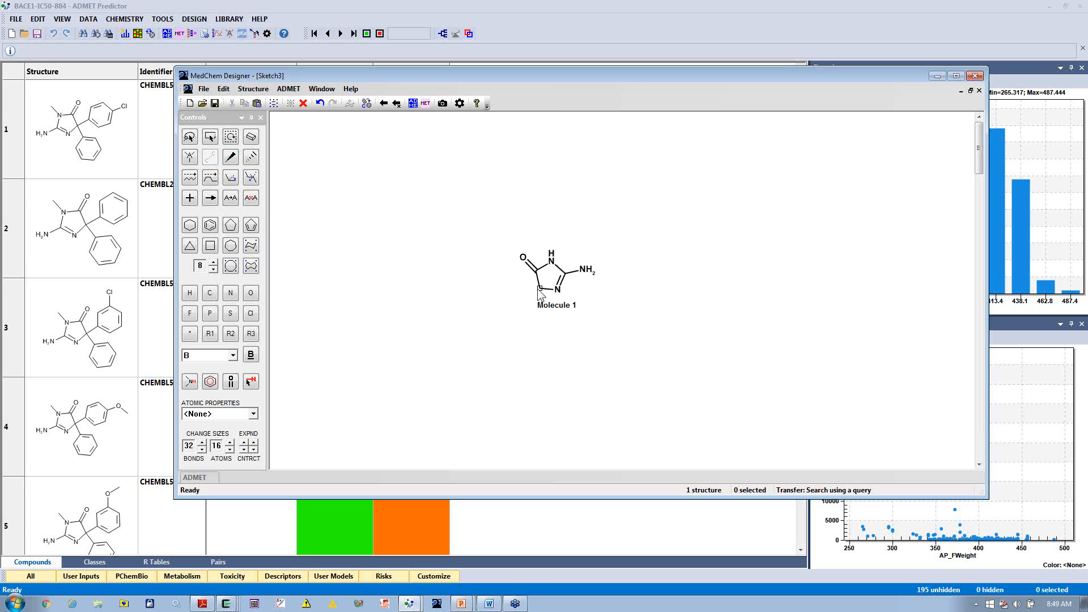
{"action": "left_click", "coordinate": [400, 317]}
{"action": "key", "text": "Delete"}
{"action": "right_click", "coordinate": [540, 291]}
{"action": "mouse_move", "coordinate": [571, 363]}
{"action": "left_click", "coordinate": [715, 397]}
{"action": "left_click", "coordinate": [396, 104]}
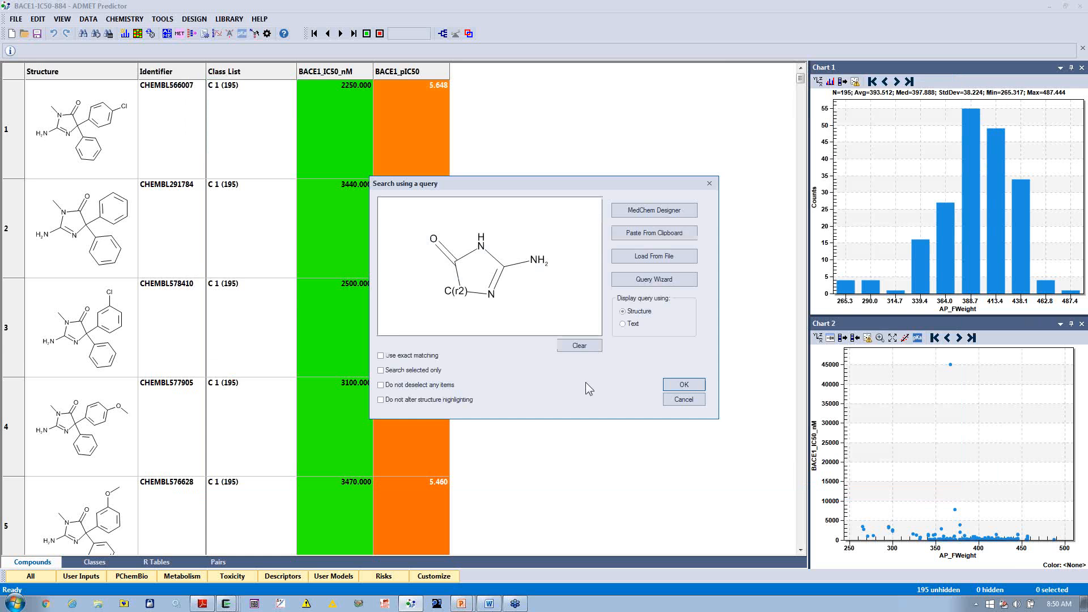
Step: Run the restricted query, invert the selection to bring the non-matching compounds to the top of the list and delete them
{"action": "left_click", "coordinate": [680, 384]}
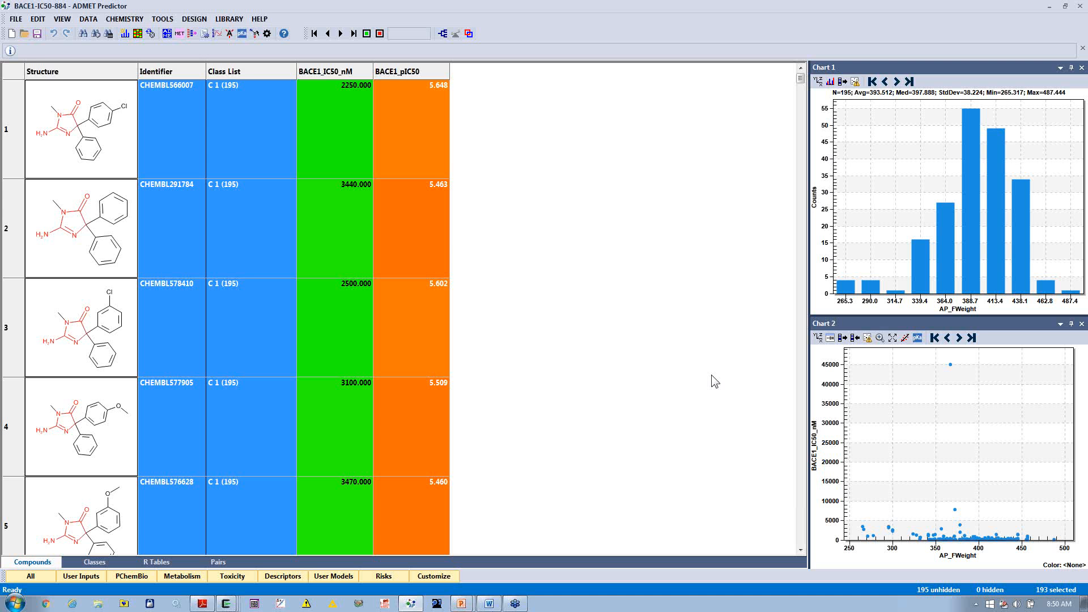
{"action": "key", "text": "ctrl+i"}
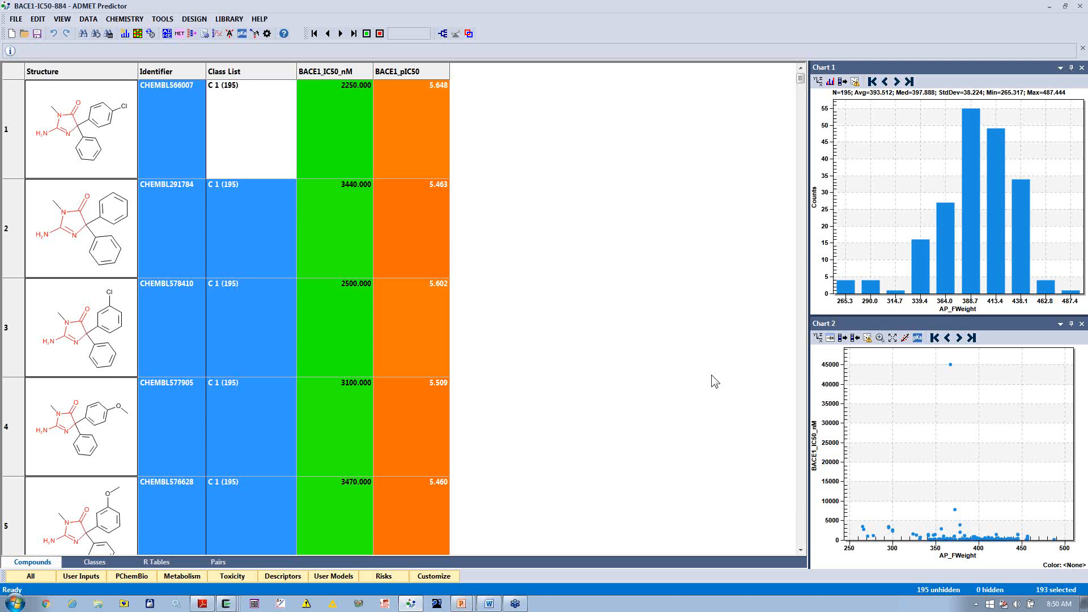
{"action": "key", "text": "ctrl+t"}
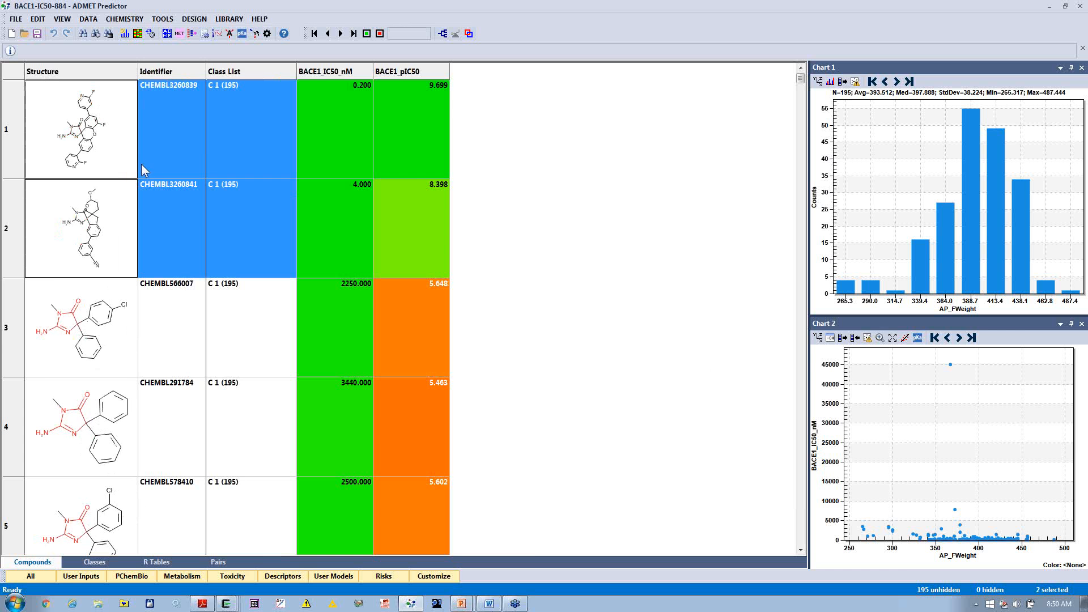
{"action": "key", "text": "Delete"}
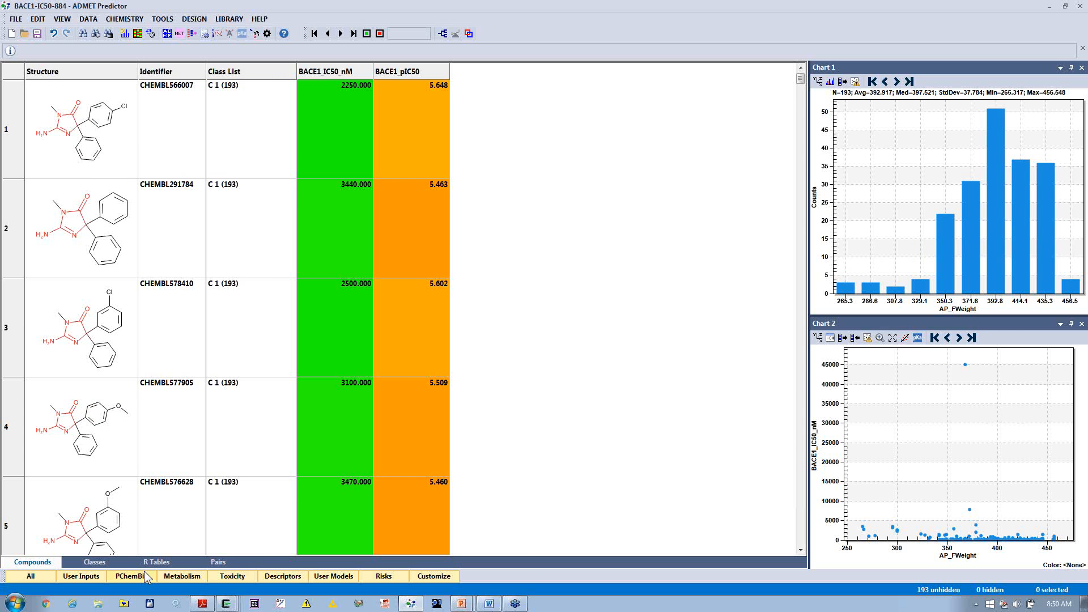
Step: Clear the query highlighting in the classes table and generate a new R table for class C 1
{"action": "left_click", "coordinate": [94, 561]}
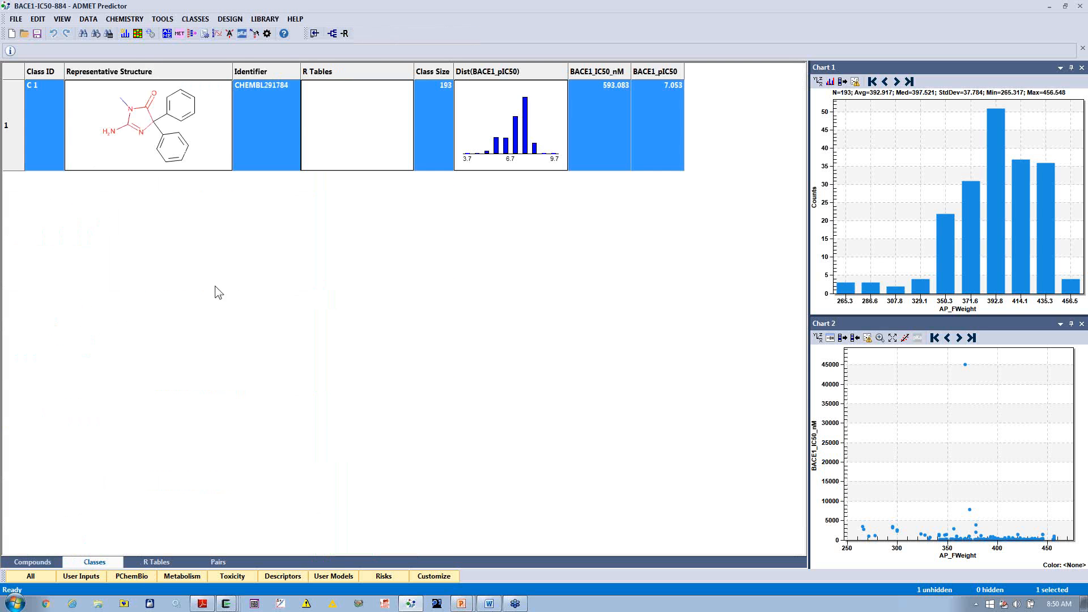
{"action": "left_click", "coordinate": [63, 19]}
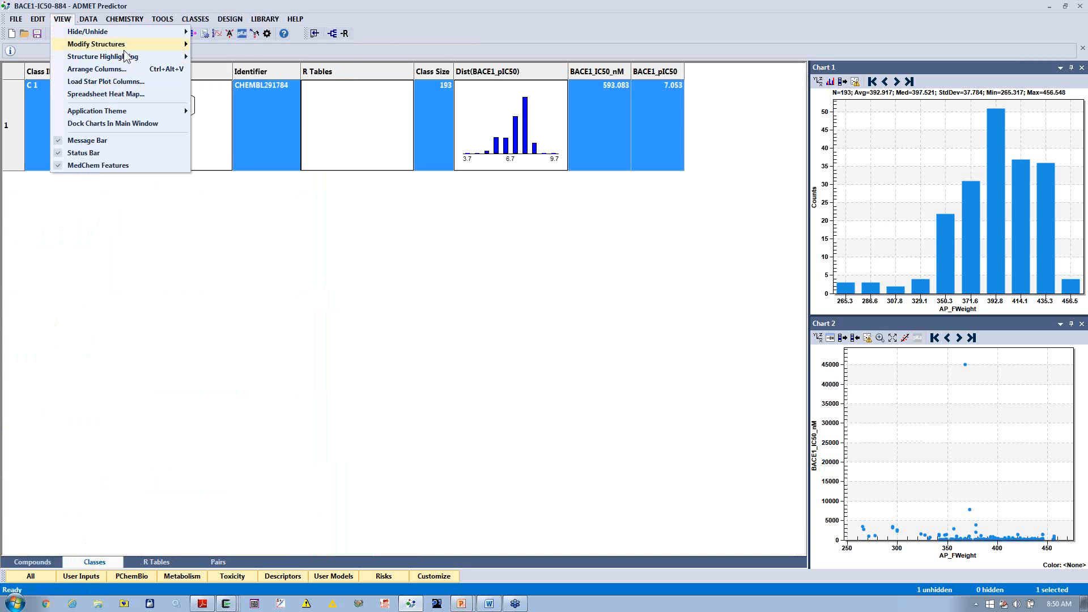
{"action": "left_click", "coordinate": [235, 83]}
{"action": "right_click", "coordinate": [369, 115]}
{"action": "mouse_move", "coordinate": [599, 125]}
{"action": "left_click", "coordinate": [637, 123]}
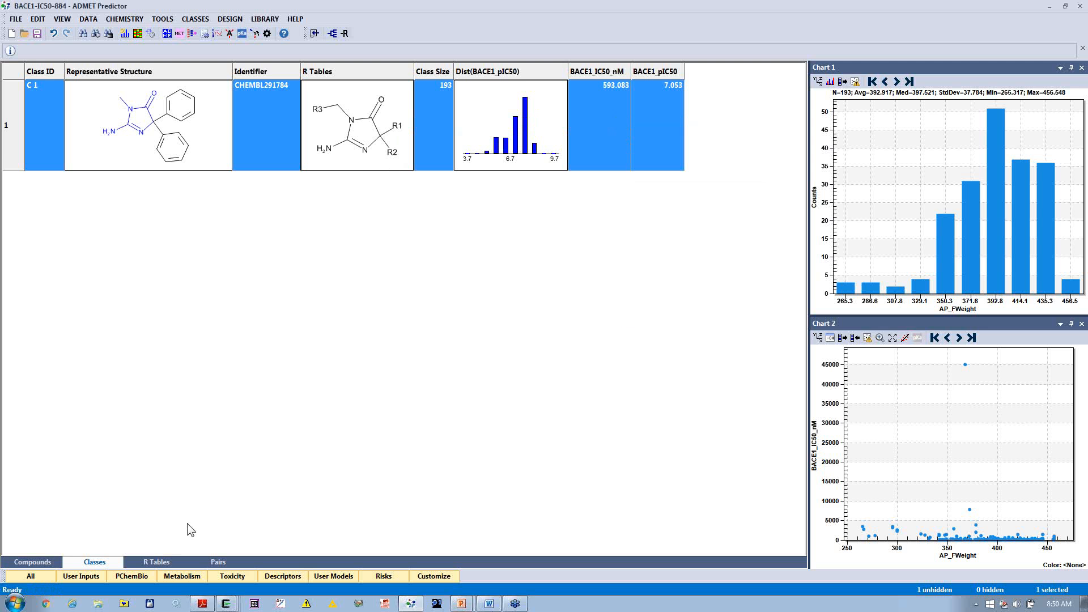
Step: Open the R table of class C 1 and bring up the R Group Analyzer for it
{"action": "left_click", "coordinate": [157, 562]}
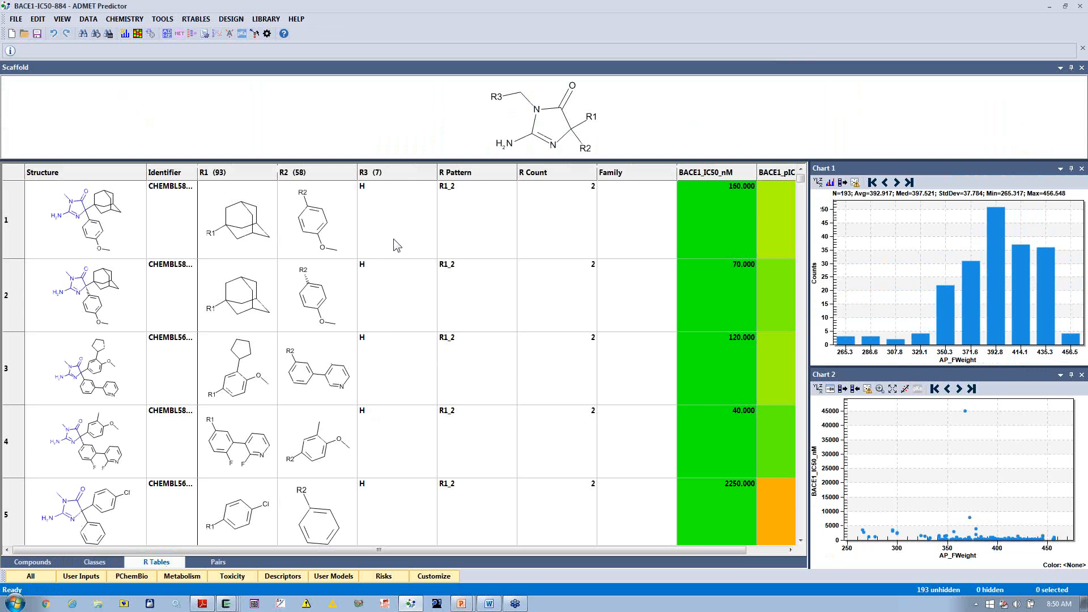
{"action": "left_click", "coordinate": [173, 19]}
{"action": "left_click", "coordinate": [242, 57]}
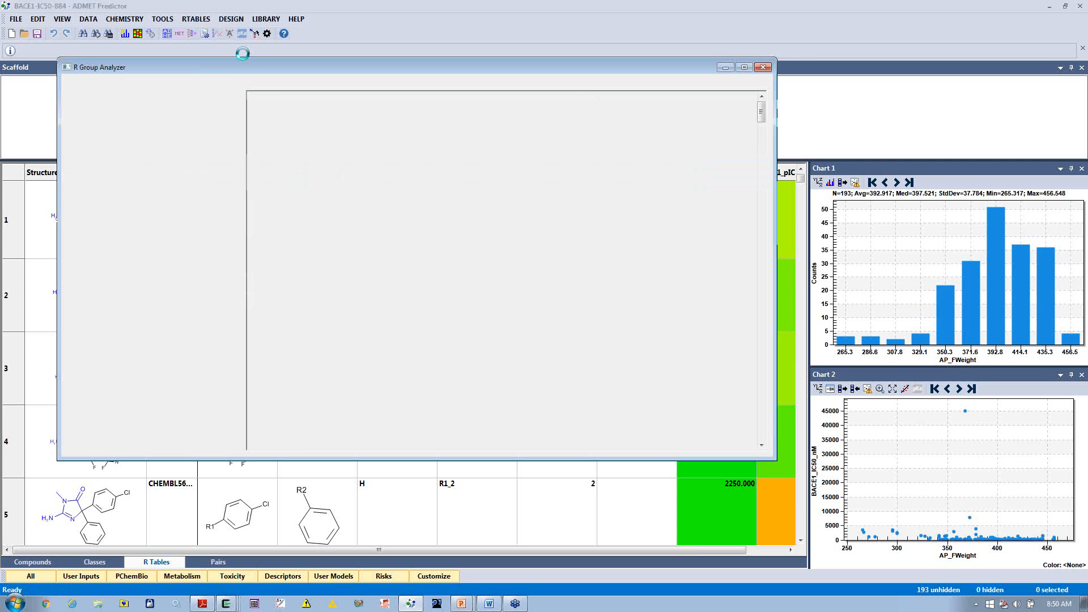
{"action": "left_click_drag", "start_coordinate": [398, 67], "coordinate": [532, 125]}
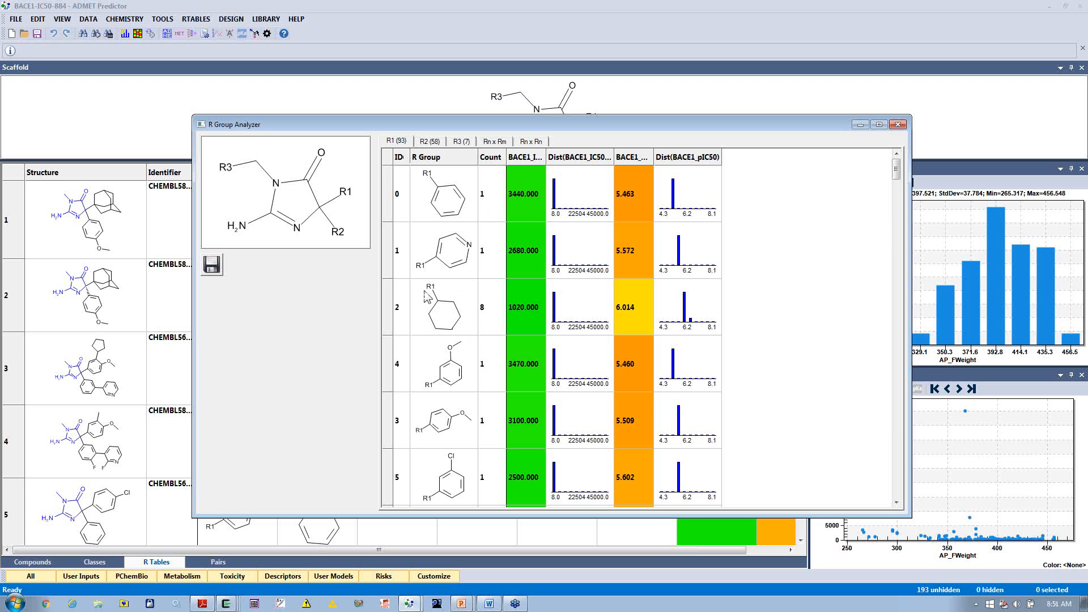
Step: Browse through the molecules that carry the cyclohexyl R1 group, one by one, and close the molecule viewer
{"action": "left_click", "coordinate": [445, 316]}
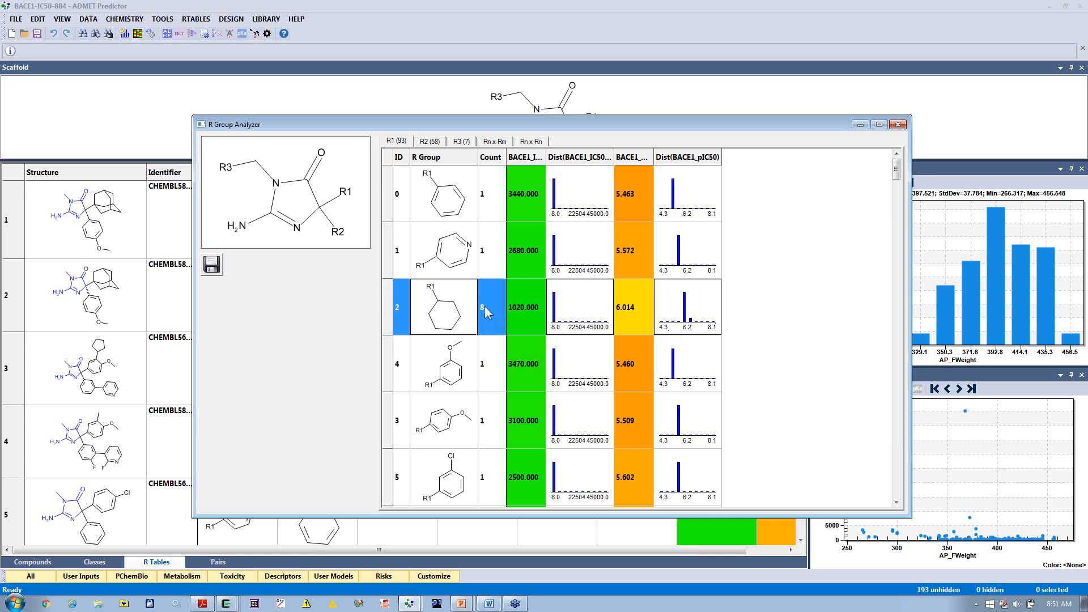
{"action": "double_click", "coordinate": [453, 300]}
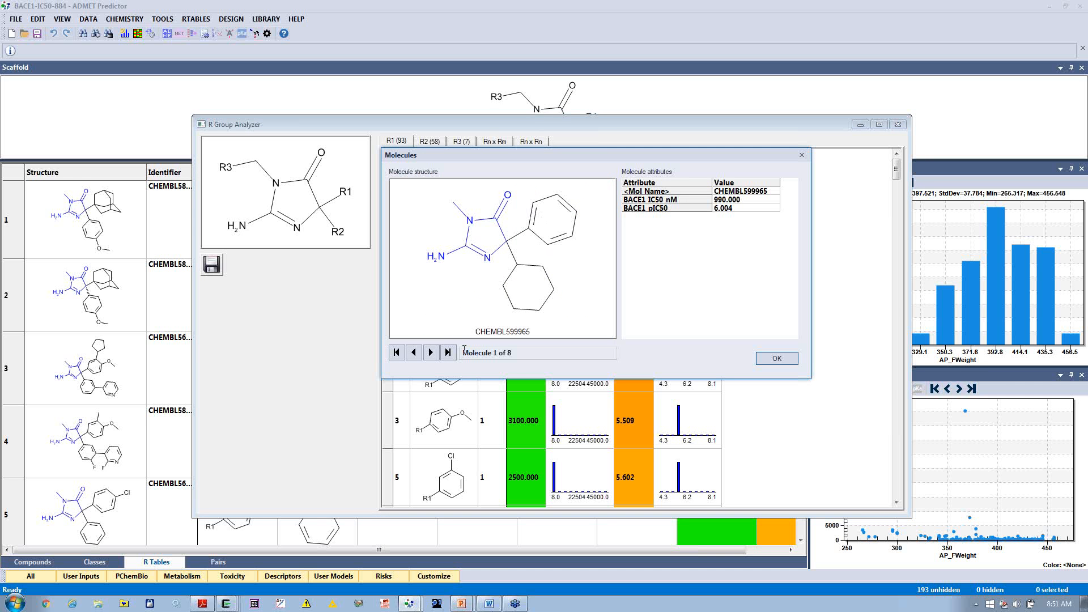
{"action": "left_click", "coordinate": [431, 353]}
{"action": "left_click", "coordinate": [430, 353]}
{"action": "left_click", "coordinate": [430, 352]}
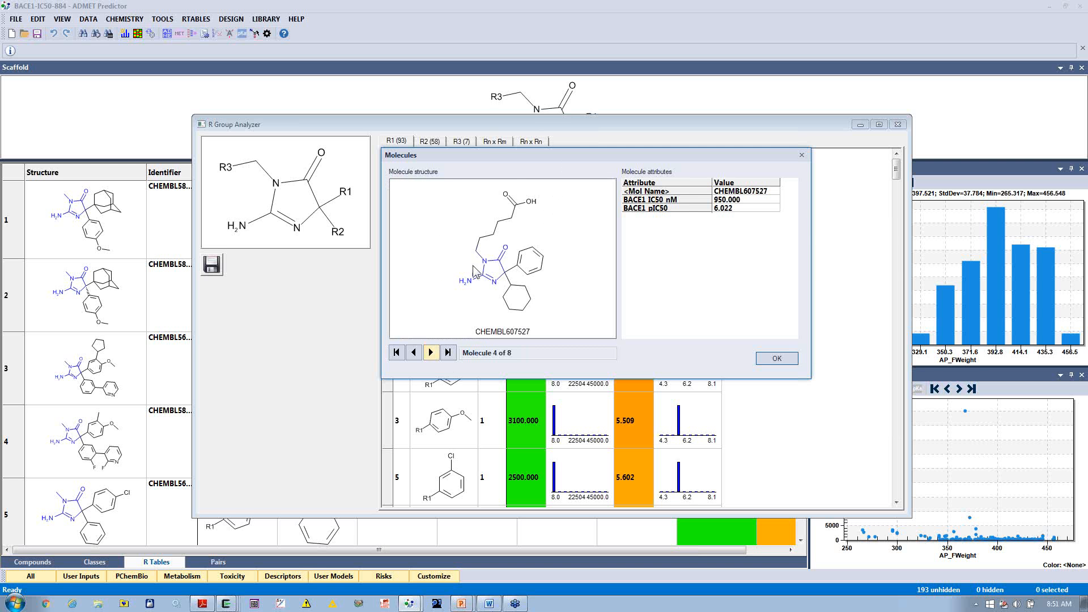
{"action": "left_click", "coordinate": [432, 353]}
{"action": "left_click", "coordinate": [432, 353]}
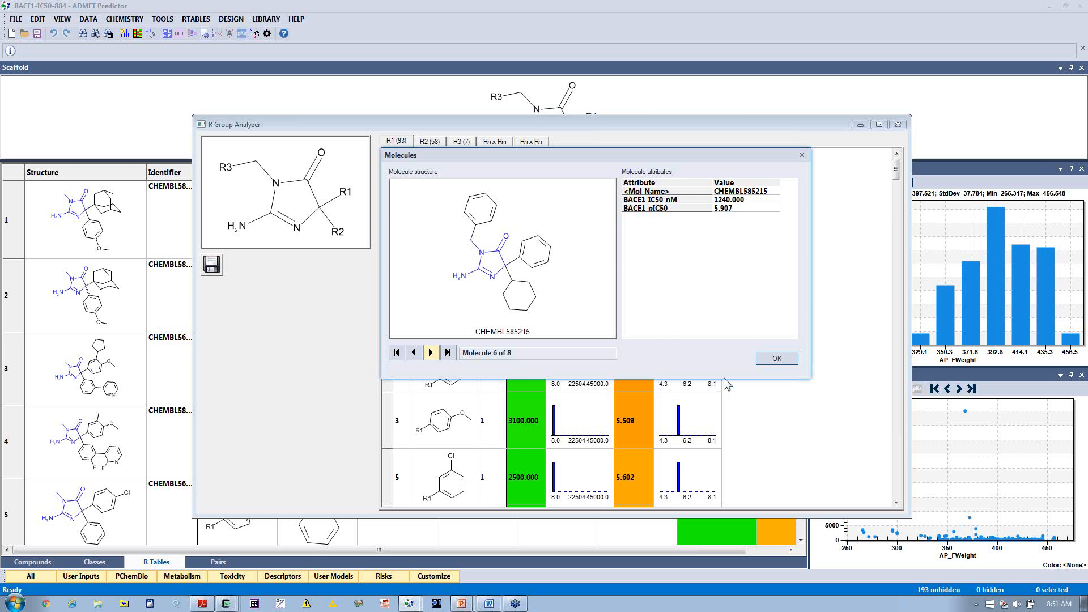
{"action": "left_click", "coordinate": [765, 358]}
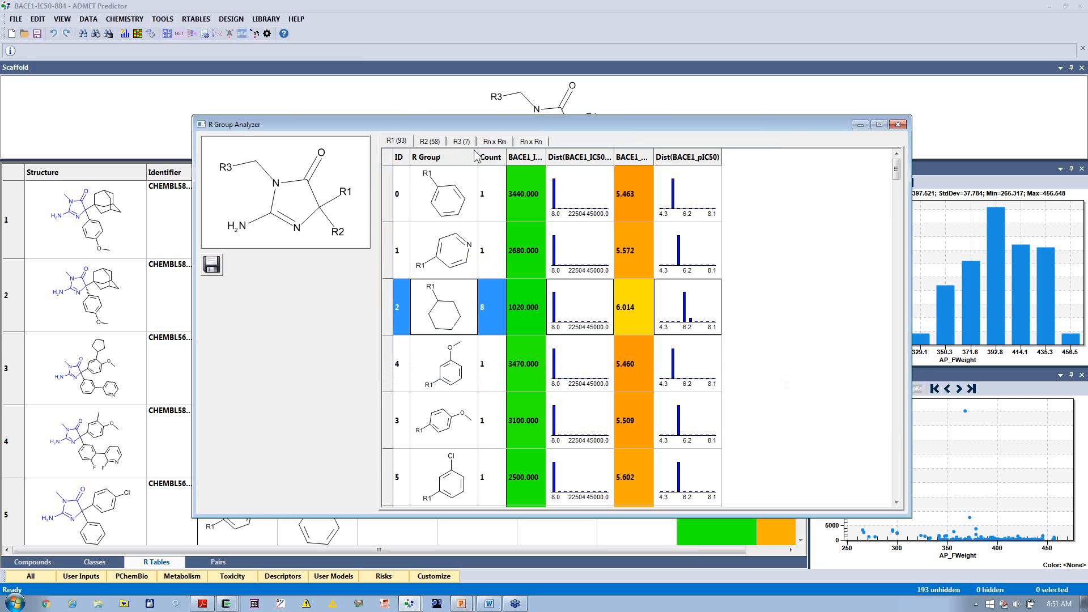
Step: Show the R1 x R2 matrix coloured by BACE1_pIC50 and inspect the molecules in the cyclohexyl–phenyl cell
{"action": "left_click", "coordinate": [495, 142]}
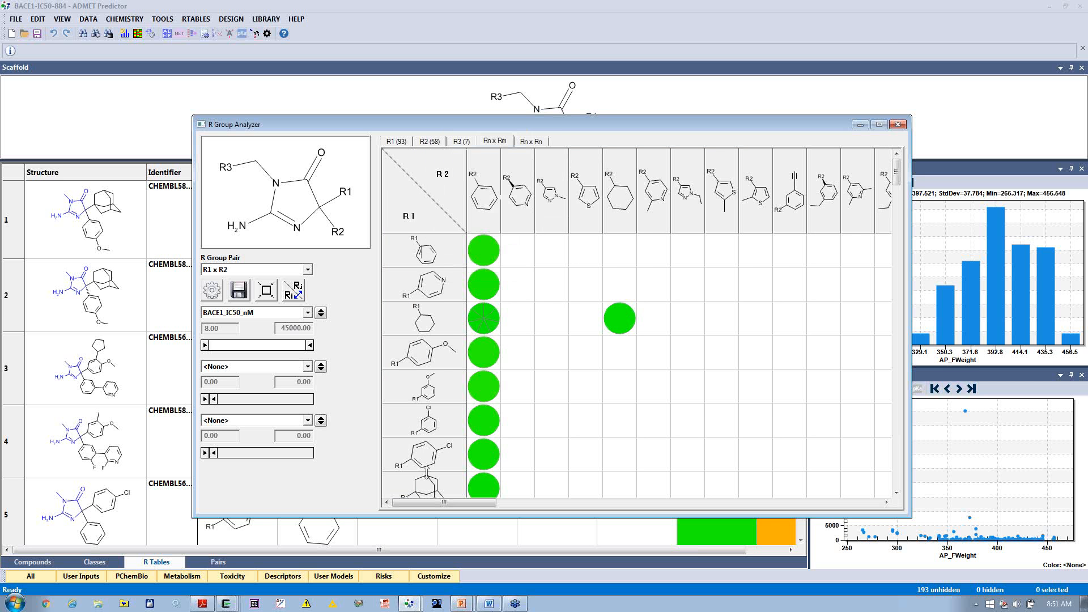
{"action": "mouse_move", "coordinate": [838, 217]}
{"action": "left_click", "coordinate": [307, 268]}
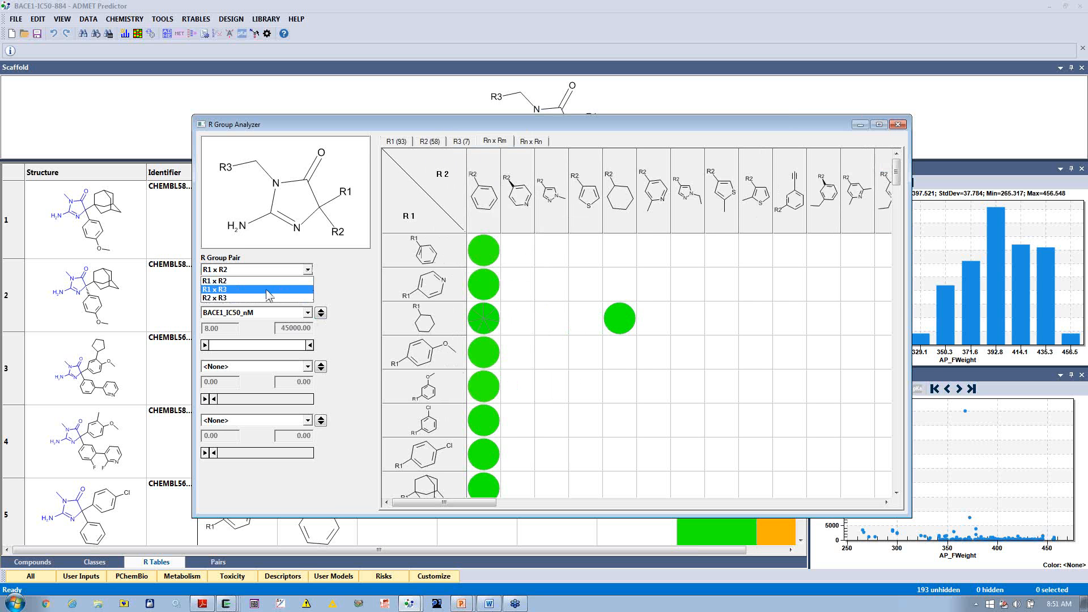
{"action": "left_click", "coordinate": [255, 282]}
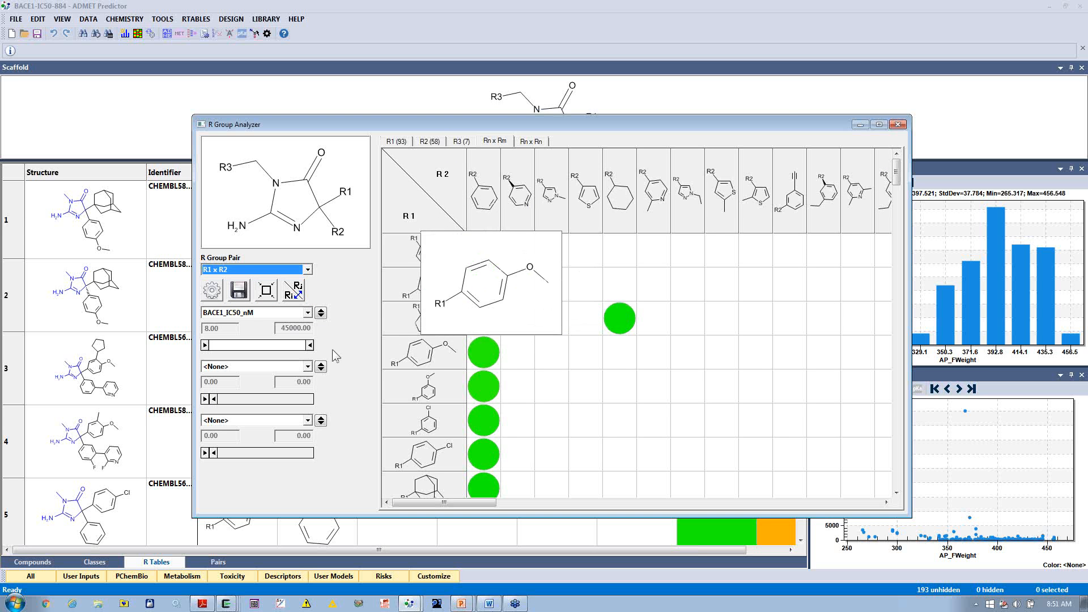
{"action": "left_click", "coordinate": [308, 313]}
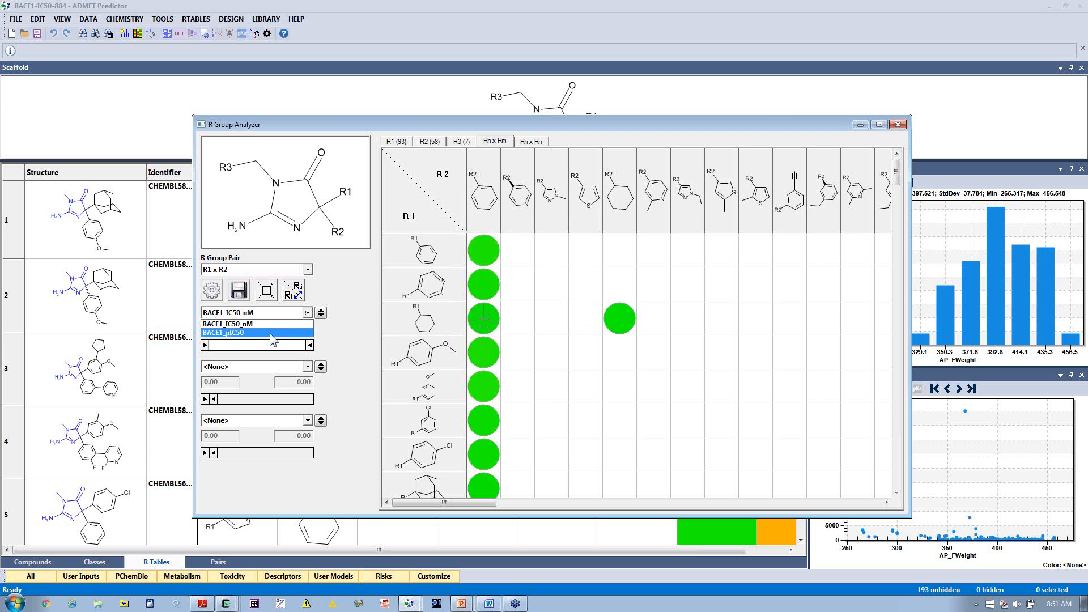
{"action": "left_click", "coordinate": [270, 333]}
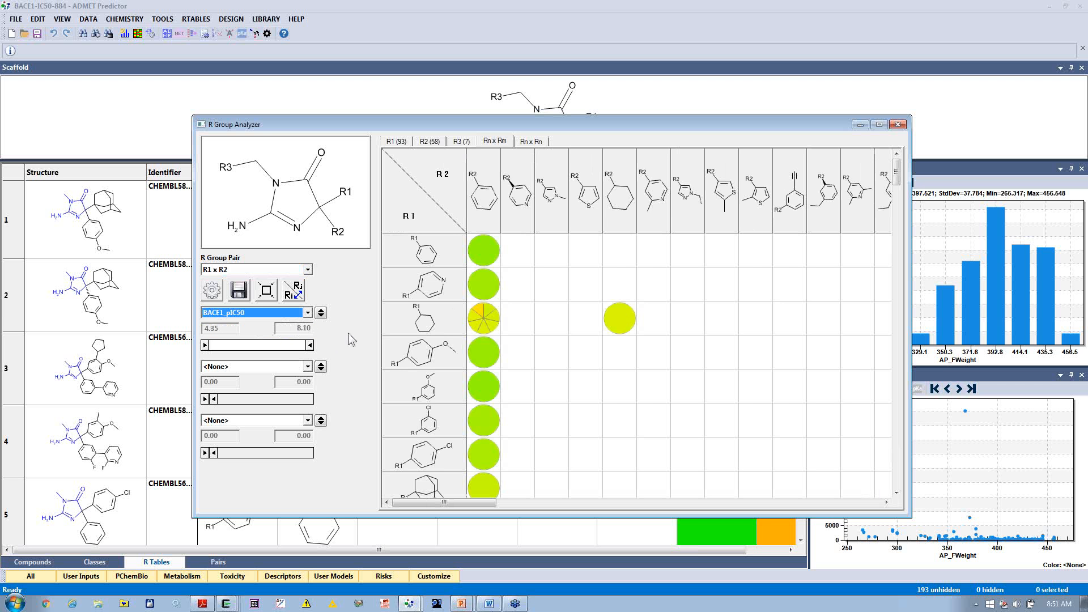
{"action": "mouse_move", "coordinate": [485, 313]}
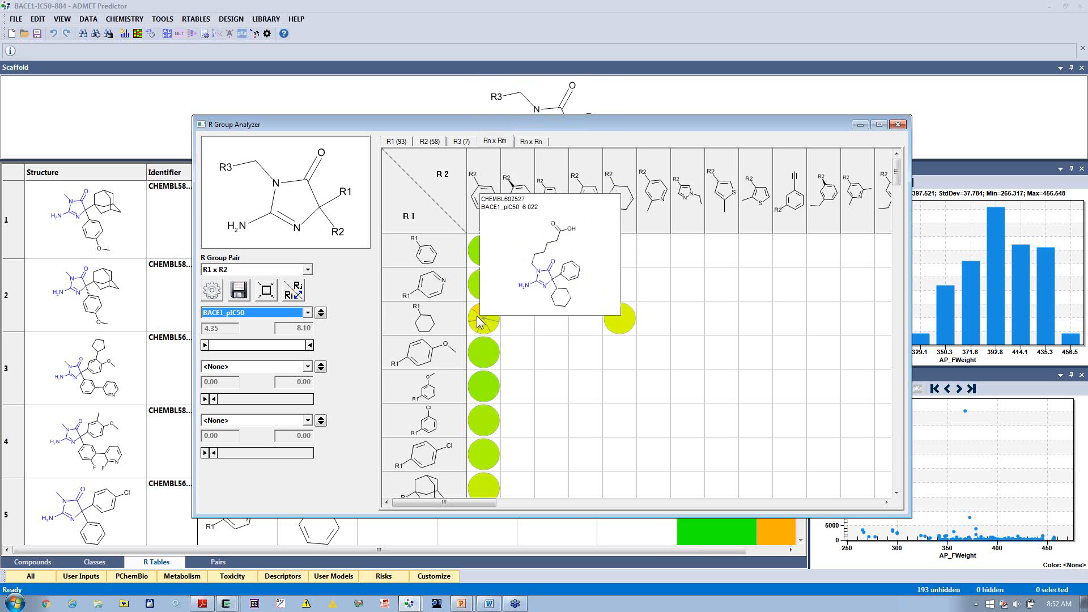
Step: Examine the R1 x R1 matrix of pairwise BACE1_pIC50 differences and close the R Group Analyzer
{"action": "left_click", "coordinate": [539, 143]}
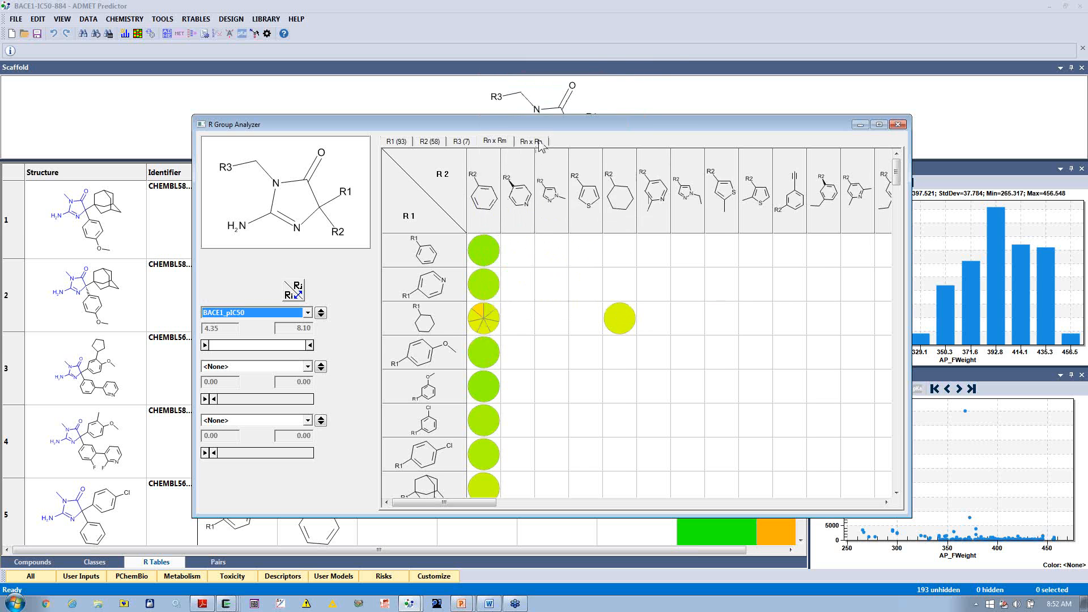
{"action": "mouse_move", "coordinate": [516, 189]}
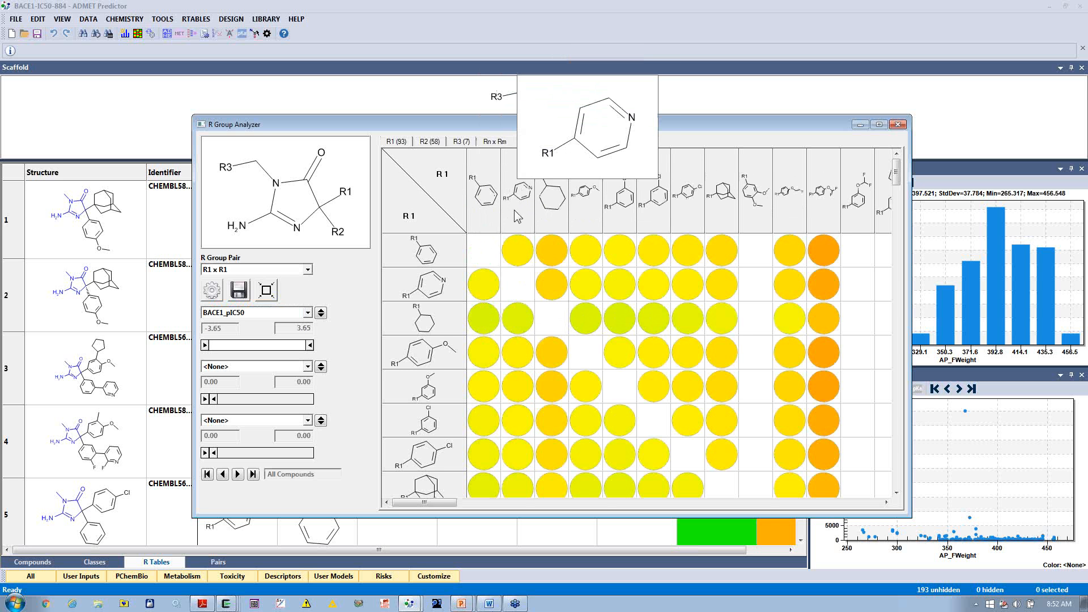
{"action": "mouse_move", "coordinate": [426, 262]}
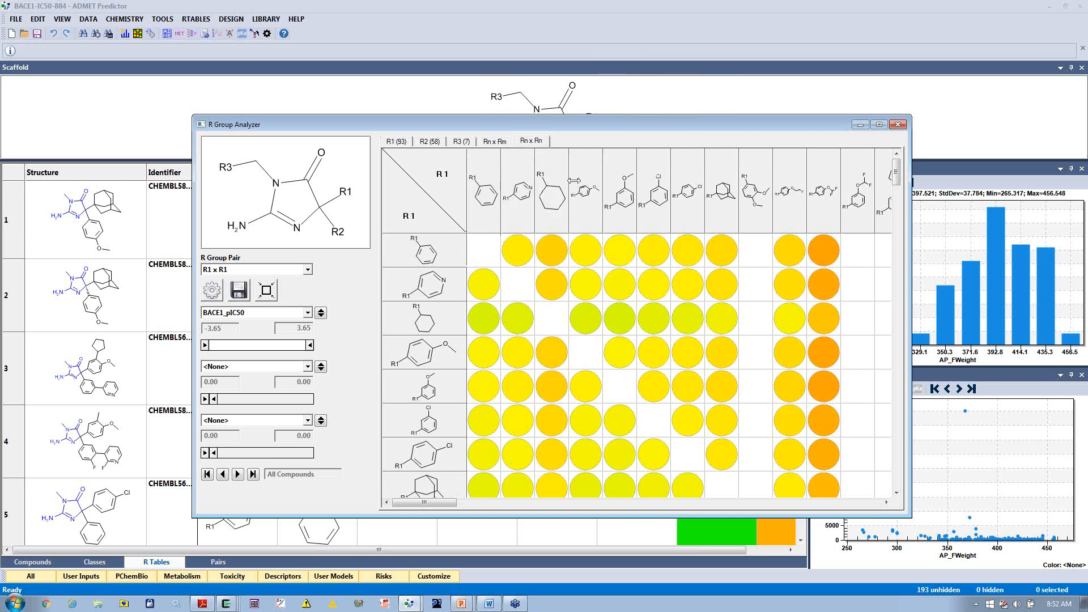
{"action": "mouse_move", "coordinate": [529, 258]}
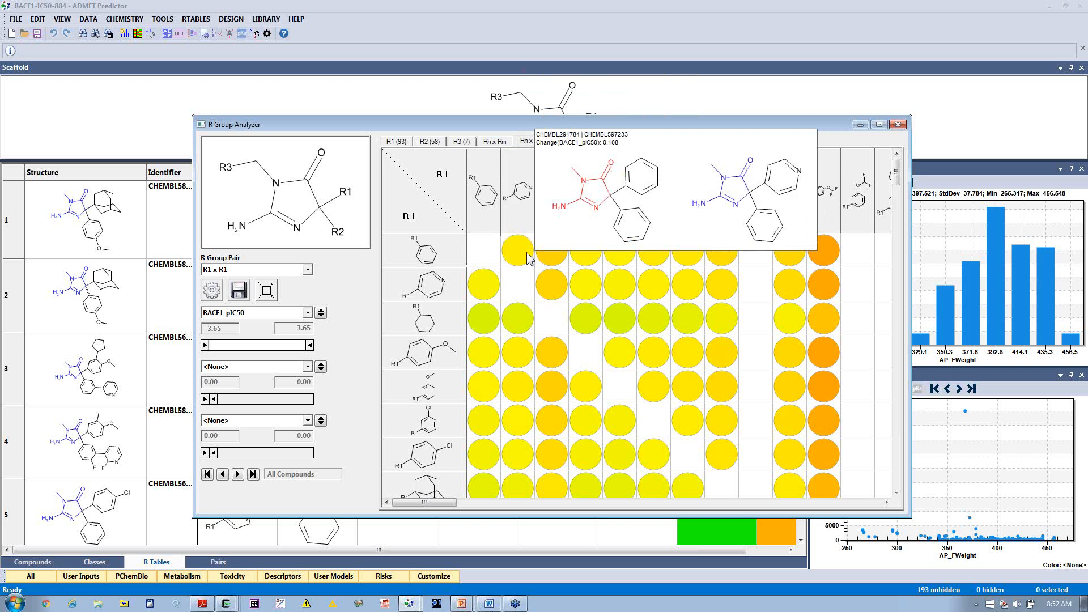
{"action": "left_click", "coordinate": [898, 125]}
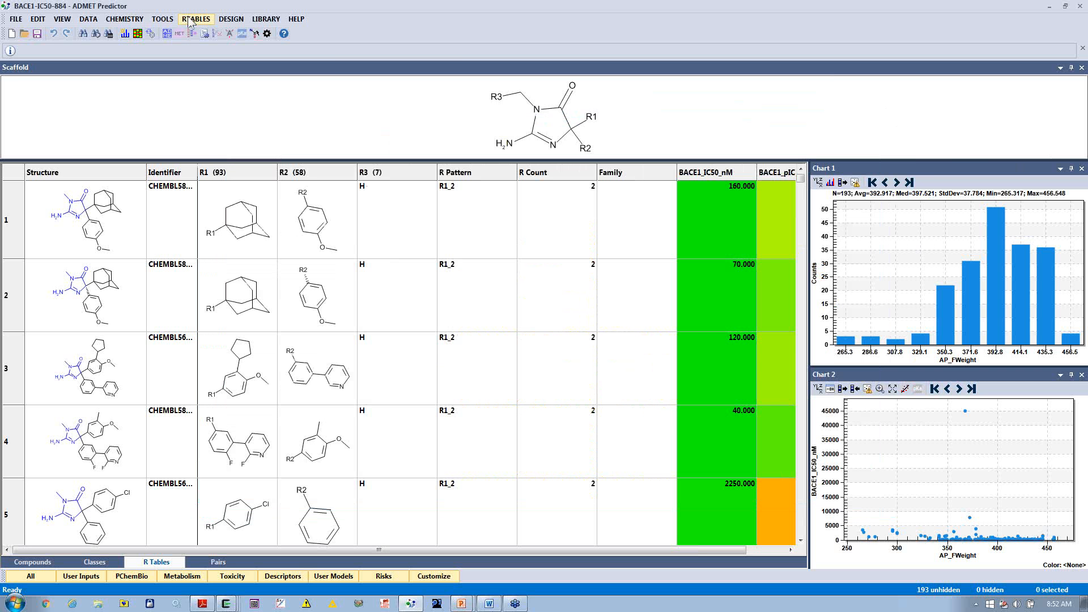
Step: Start exploding the R table and widen the columns of candidate R1, R2 and R3 groups
{"action": "left_click", "coordinate": [195, 19]}
{"action": "left_click", "coordinate": [225, 70]}
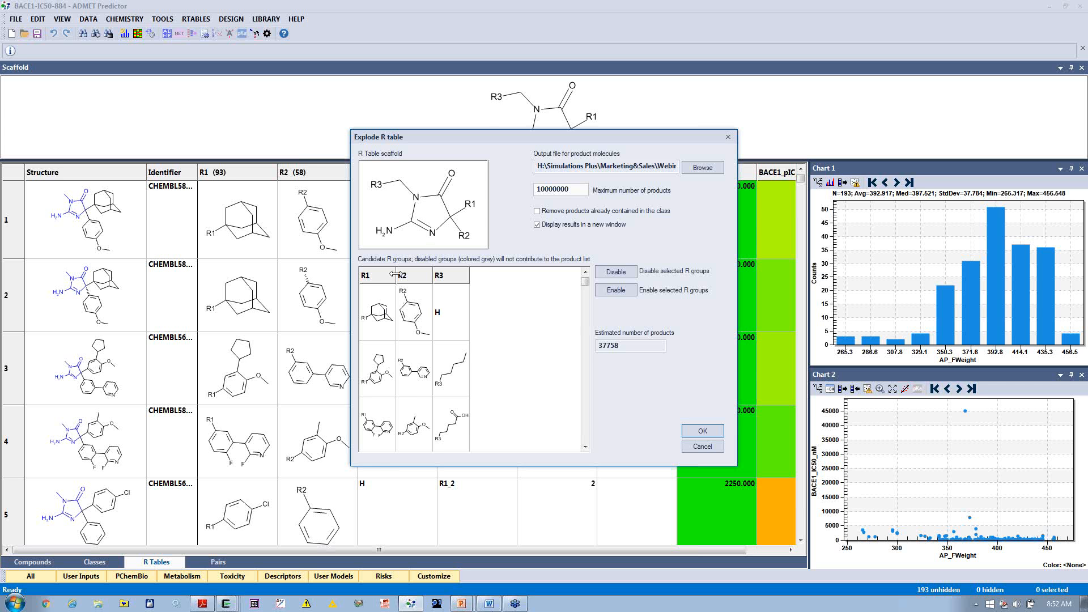
{"action": "left_click_drag", "start_coordinate": [395, 275], "coordinate": [551, 280]}
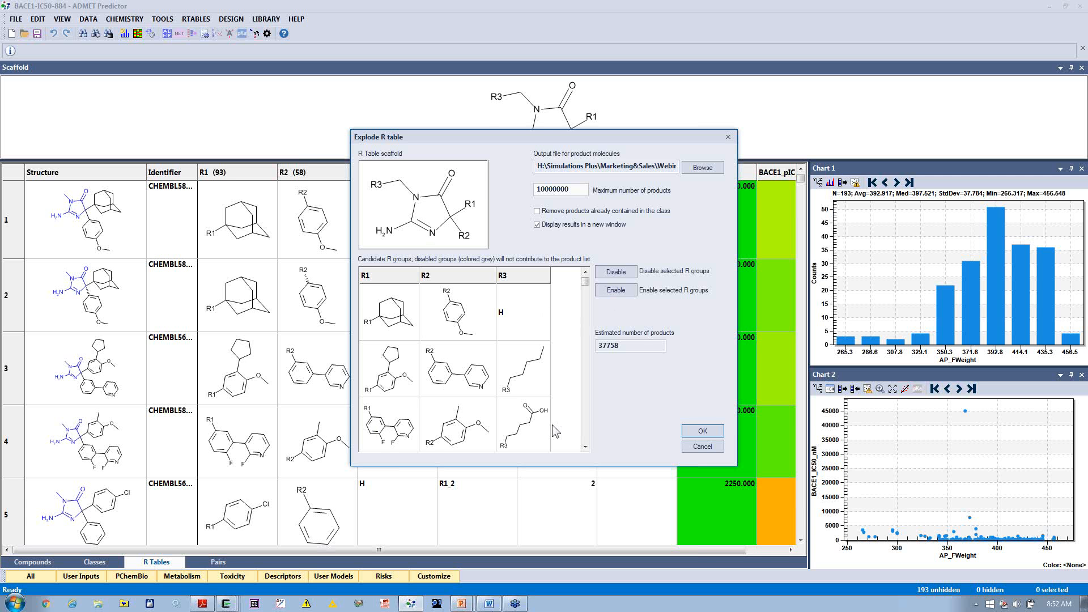
{"action": "mouse_move", "coordinate": [555, 432]}
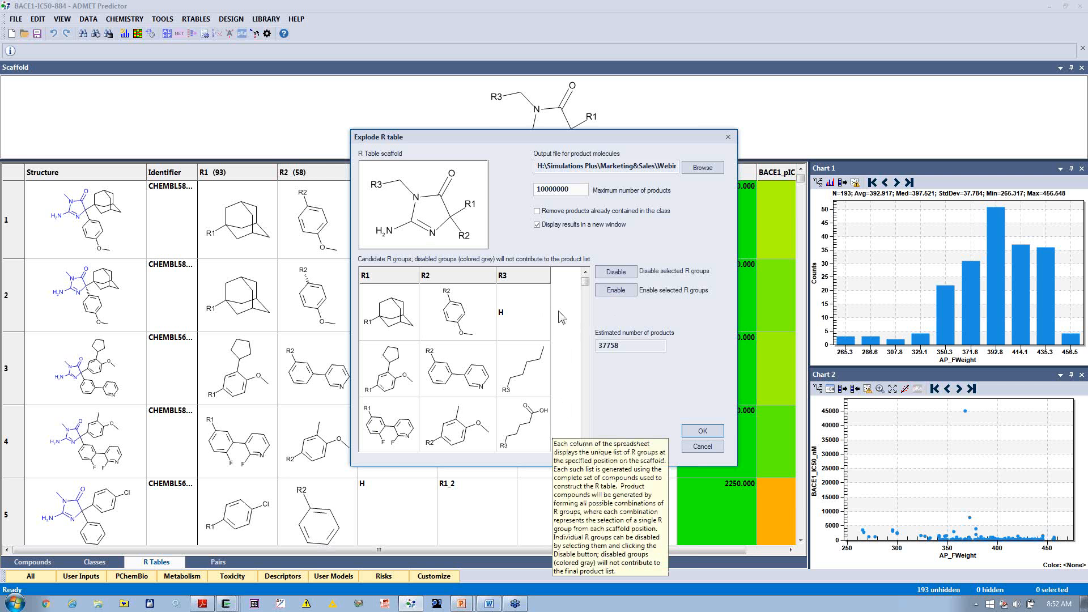
Step: Disable every candidate R3 group except hydrogen for the R table explosion
{"action": "left_click", "coordinate": [534, 376]}
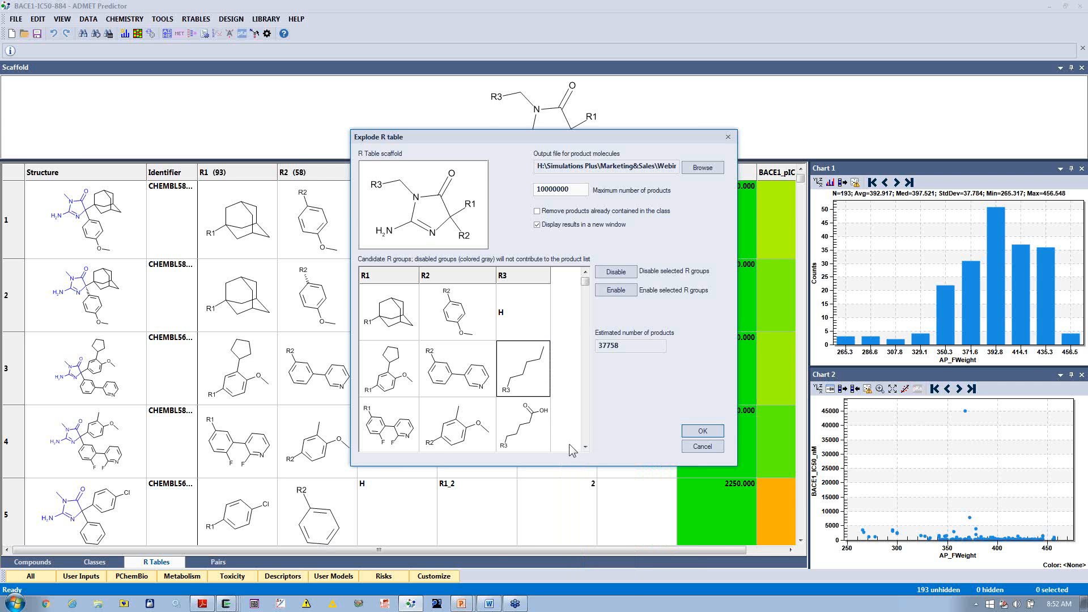
{"action": "left_click", "coordinate": [588, 447]}
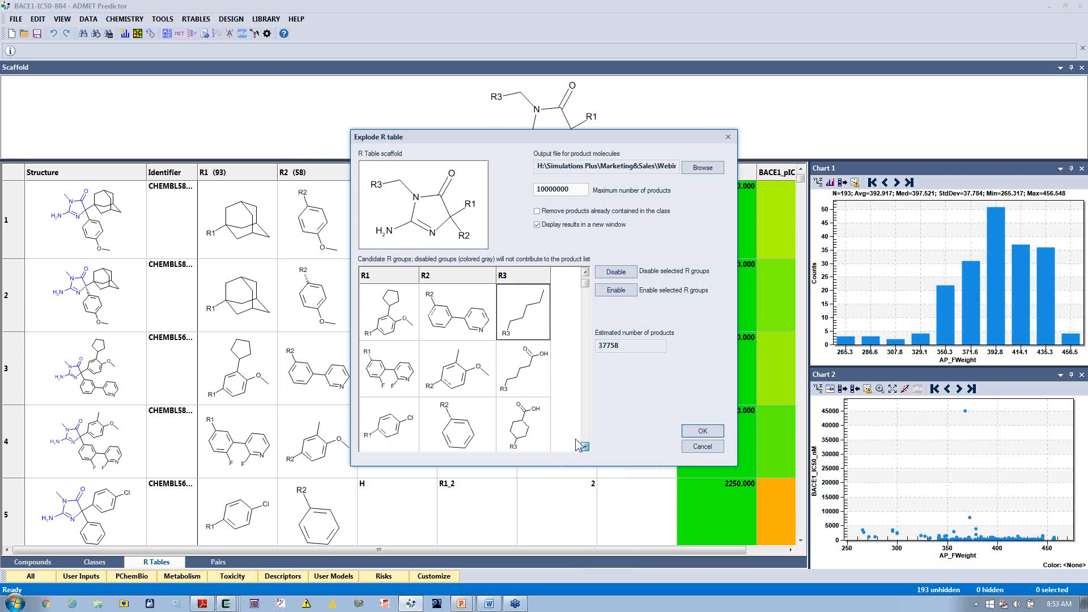
{"action": "left_click", "coordinate": [536, 385], "text": "ctrl"}
{"action": "left_click", "coordinate": [533, 418], "text": "ctrl"}
{"action": "left_click", "coordinate": [586, 447]}
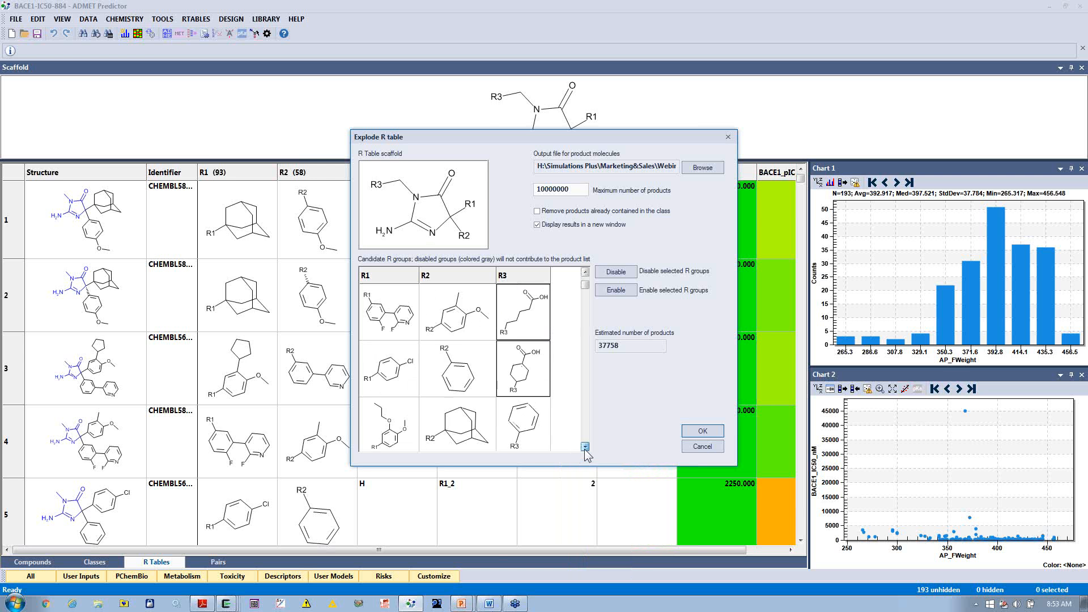
{"action": "left_click", "coordinate": [585, 447]}
{"action": "left_click", "coordinate": [534, 388], "text": "ctrl"}
{"action": "left_click", "coordinate": [533, 424], "text": "ctrl"}
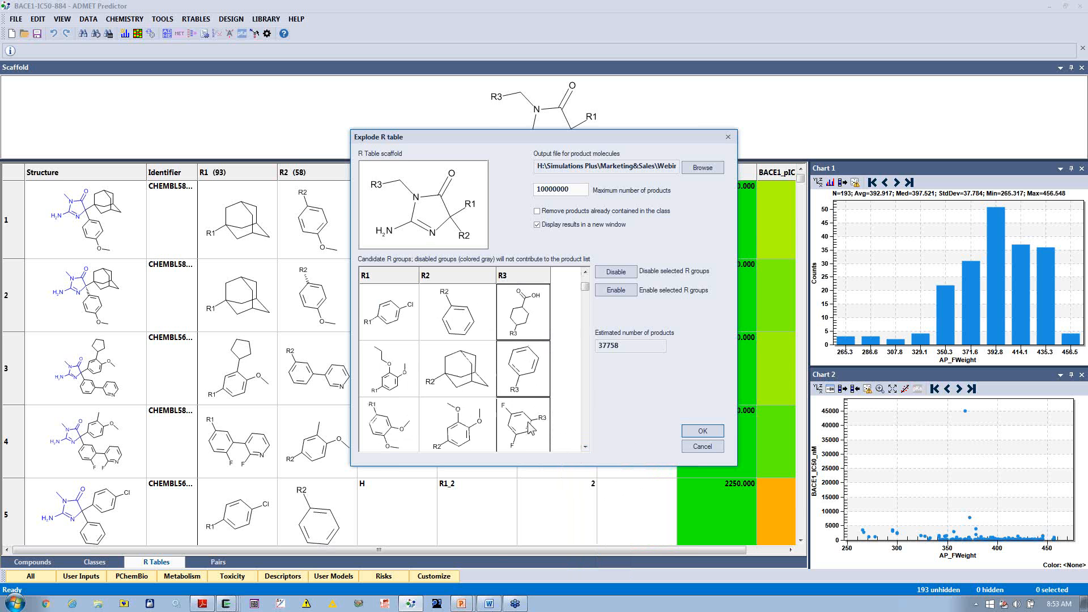
{"action": "left_click", "coordinate": [586, 447]}
{"action": "left_click", "coordinate": [525, 433], "text": "ctrl"}
{"action": "left_click", "coordinate": [585, 447]}
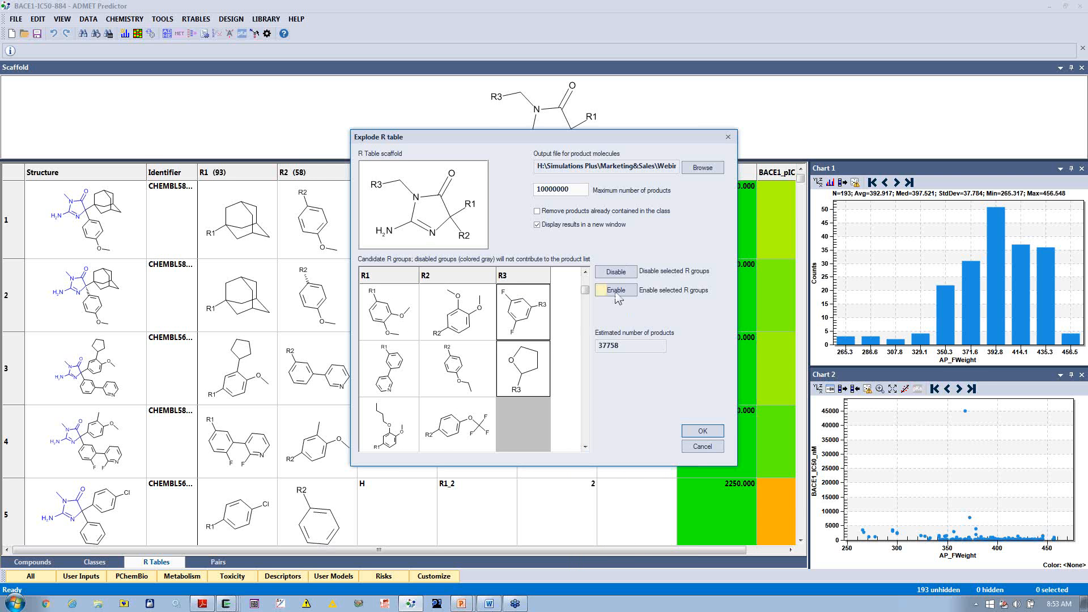
{"action": "left_click", "coordinate": [617, 273]}
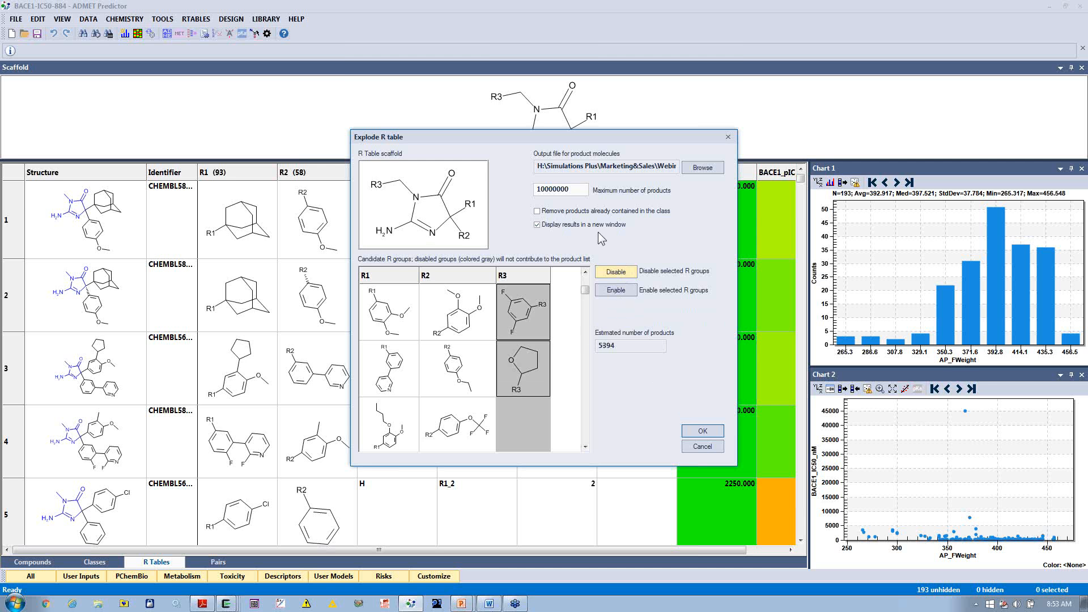
Step: Generate the product molecules in a new window, and minimize both the results and the source windows
{"action": "left_click", "coordinate": [702, 431]}
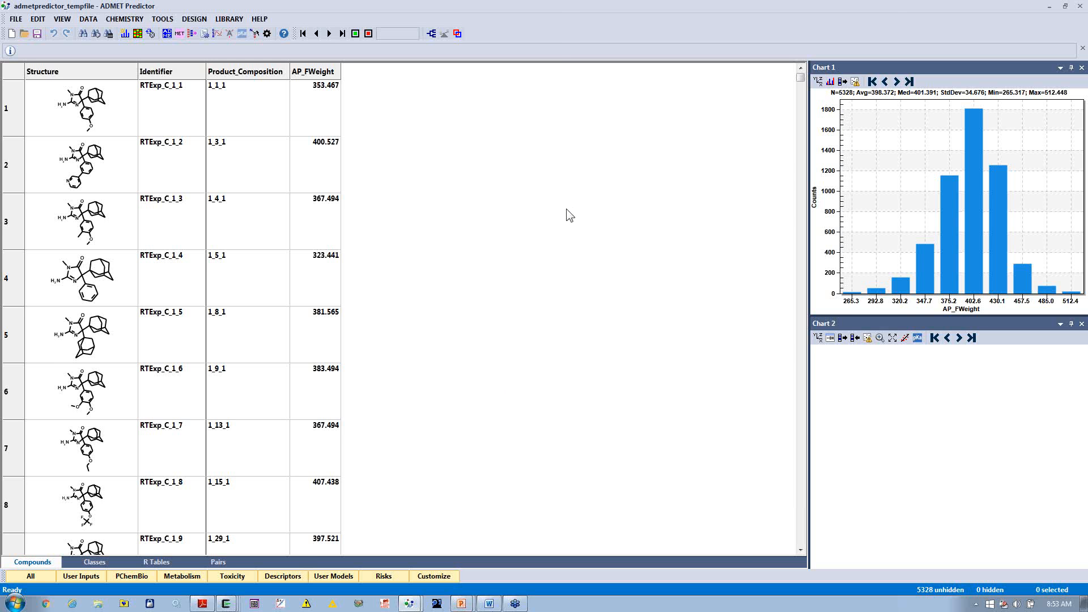
{"action": "left_click", "coordinate": [1051, 8]}
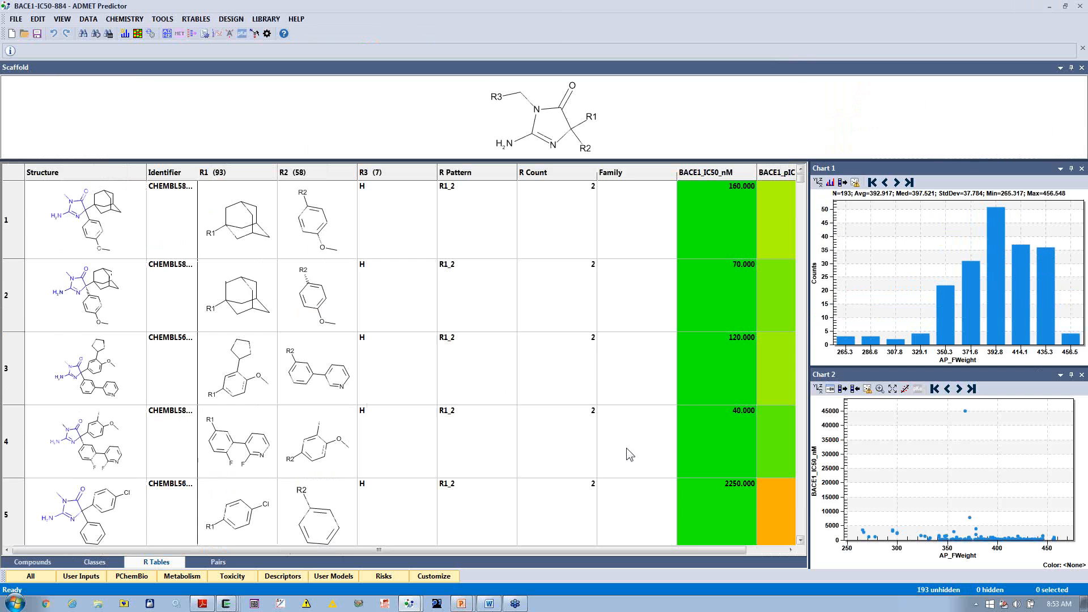
{"action": "left_click", "coordinate": [1049, 7]}
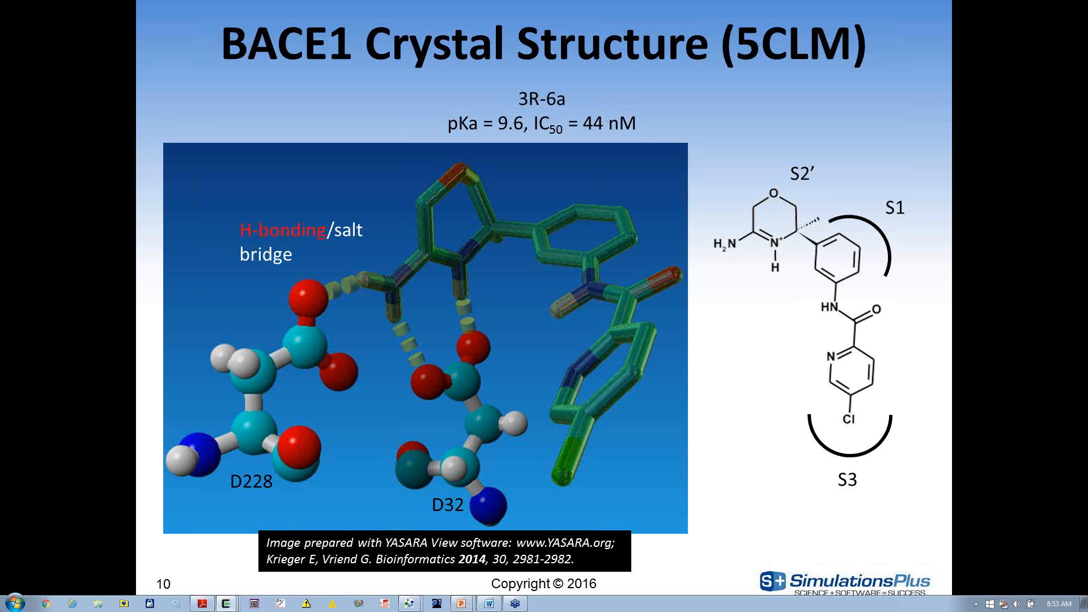
{"action": "key", "text": "Right"}
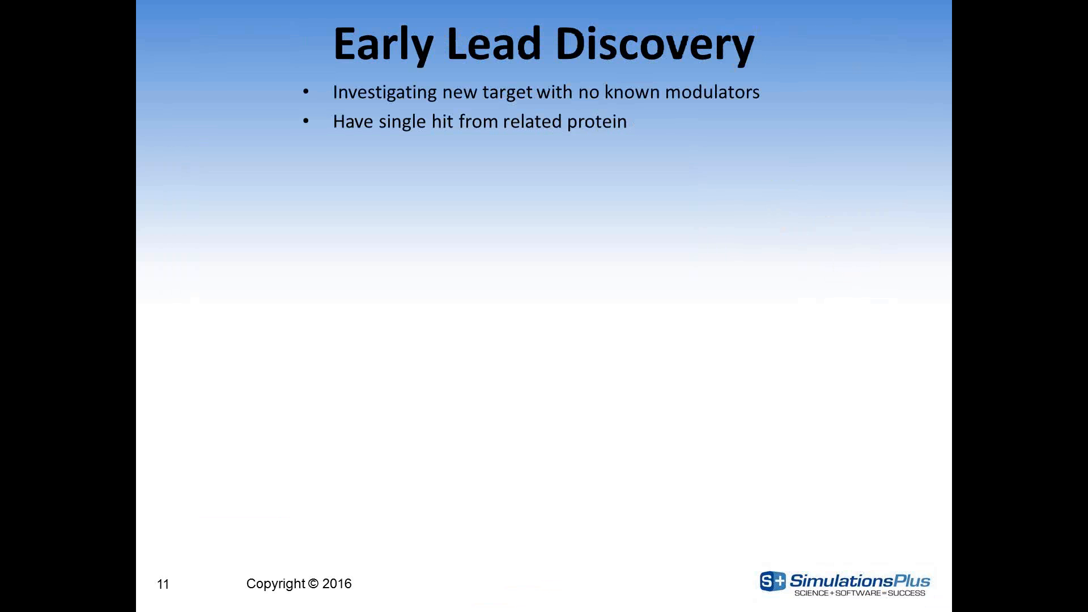
{"action": "key", "text": "Right"}
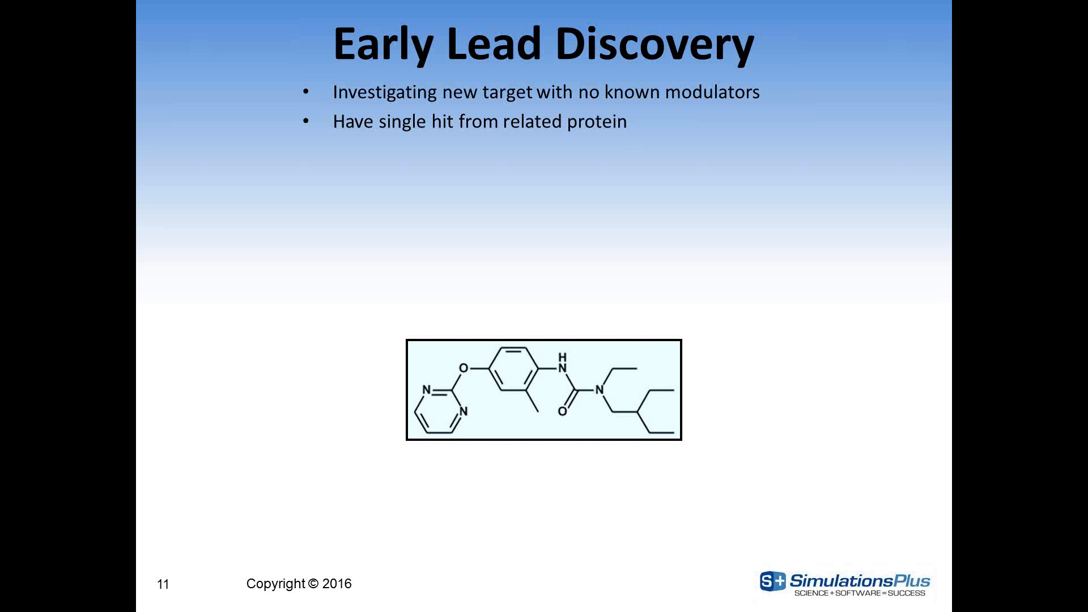
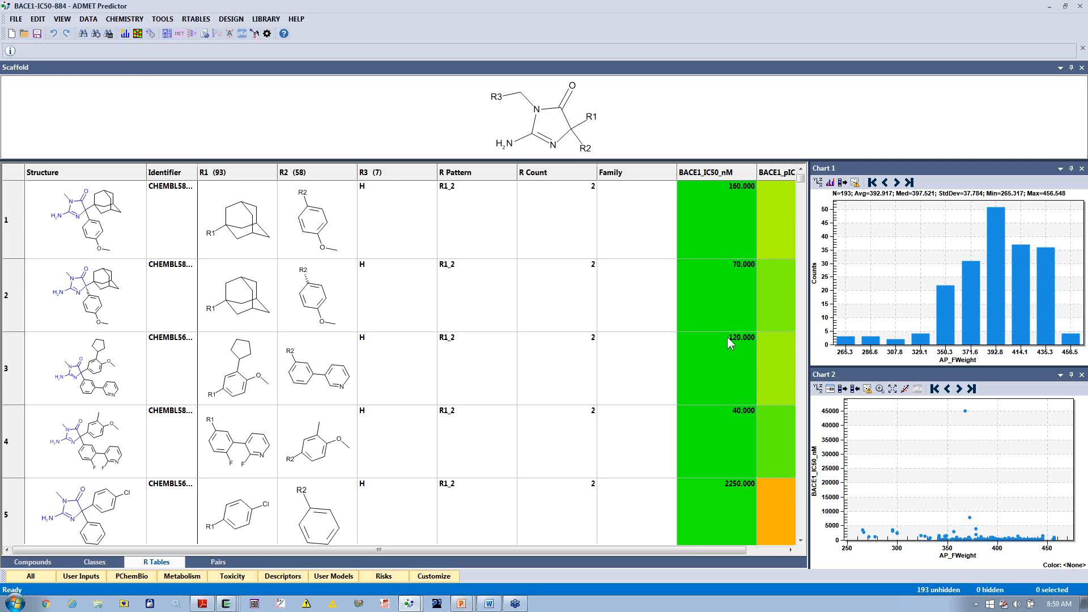
{"action": "left_click", "coordinate": [16, 19]}
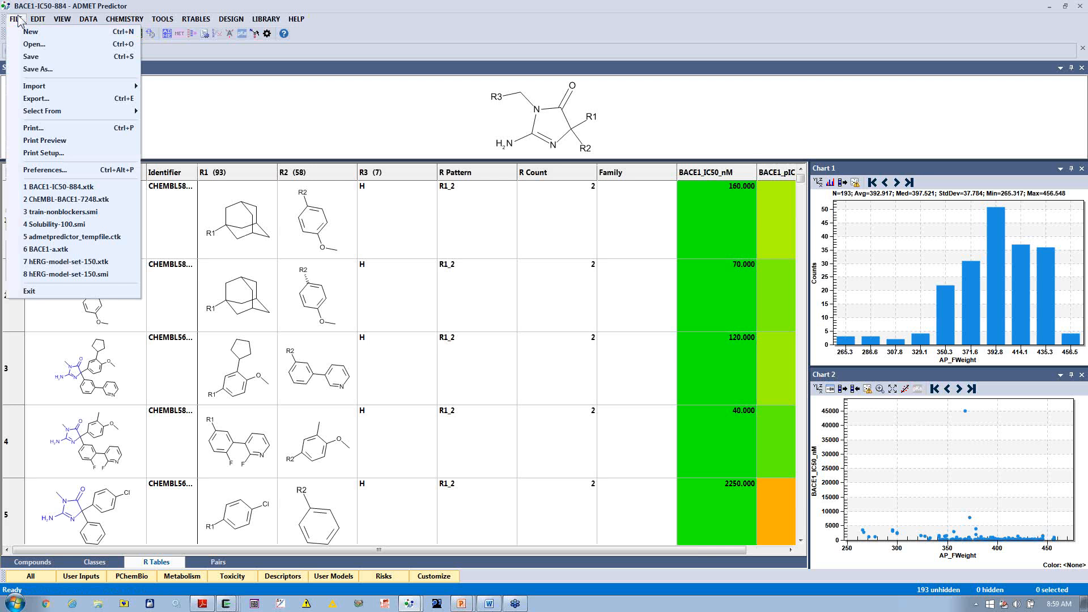
{"action": "left_click", "coordinate": [69, 187]}
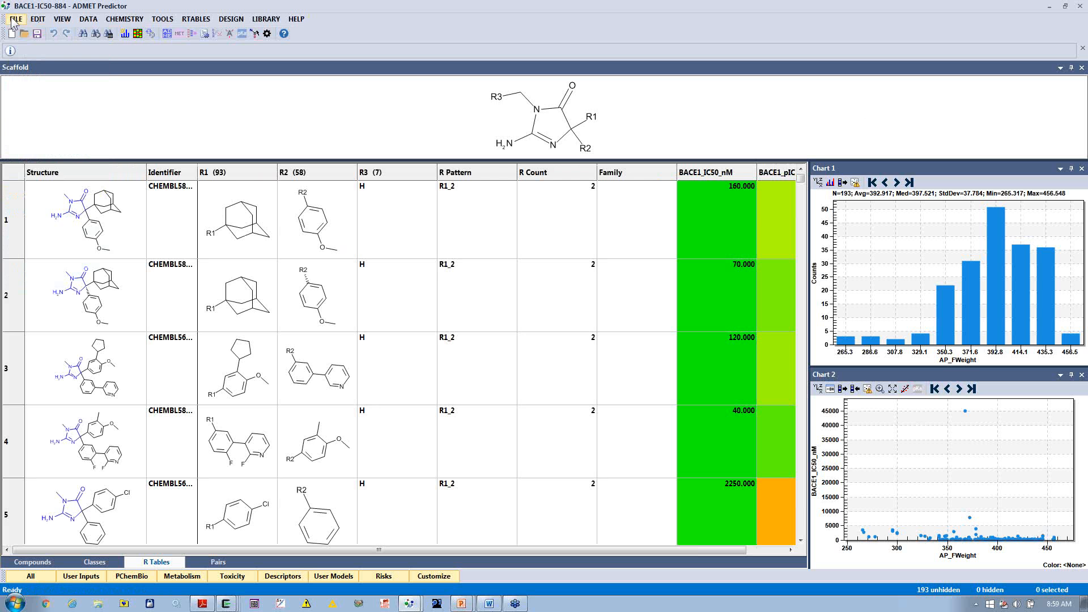
Step: Regenerate the compound classes with the ring-anchored systems method and display the compounds of class C 1 and class C 2
{"action": "left_click", "coordinate": [51, 562]}
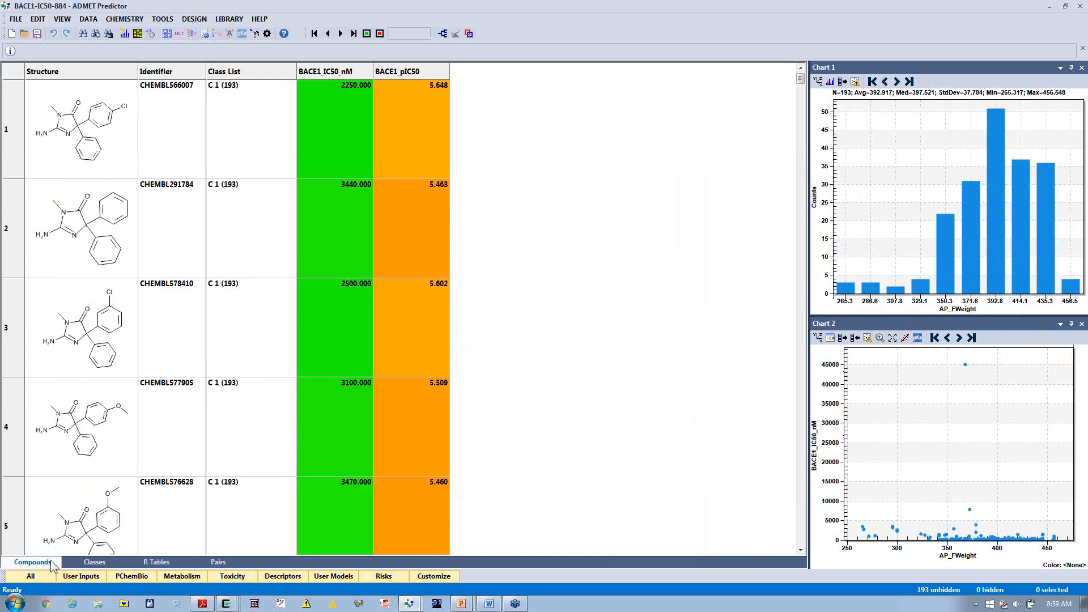
{"action": "left_click", "coordinate": [443, 34]}
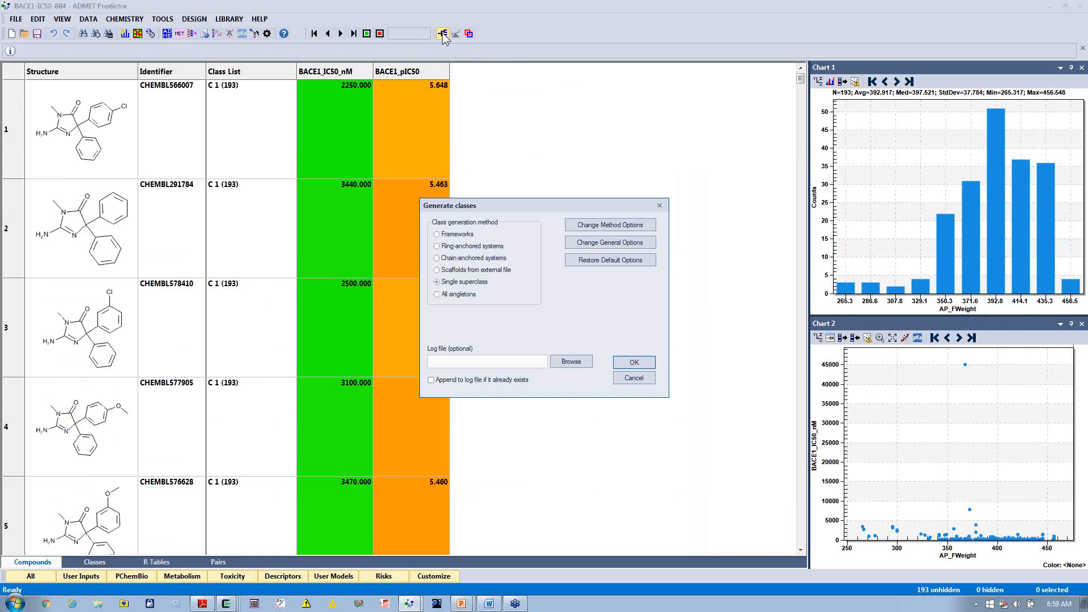
{"action": "left_click", "coordinate": [447, 247]}
{"action": "left_click", "coordinate": [630, 362]}
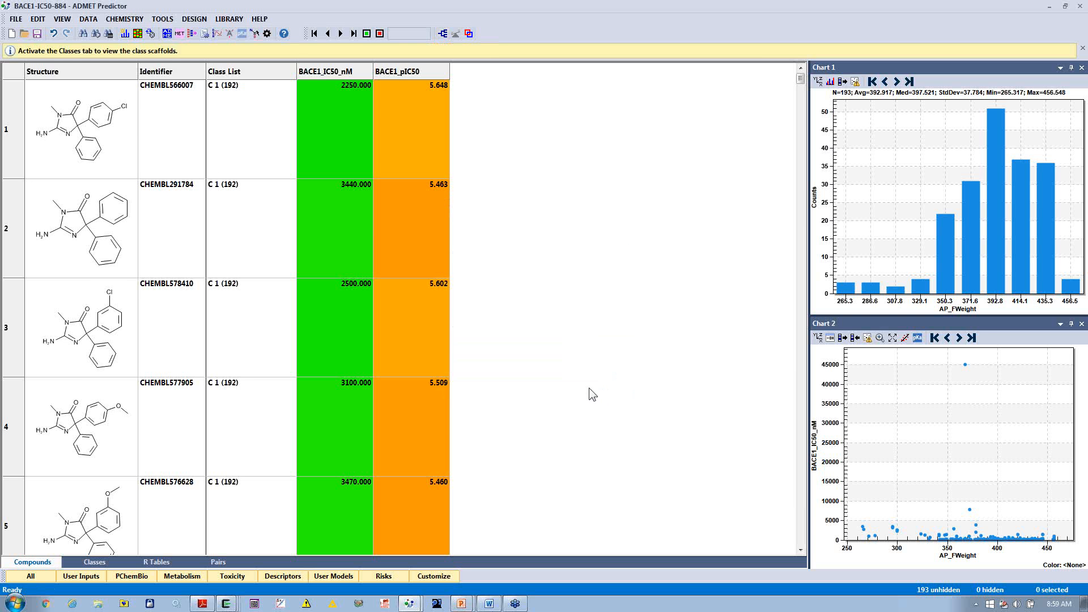
{"action": "left_click", "coordinate": [314, 34]}
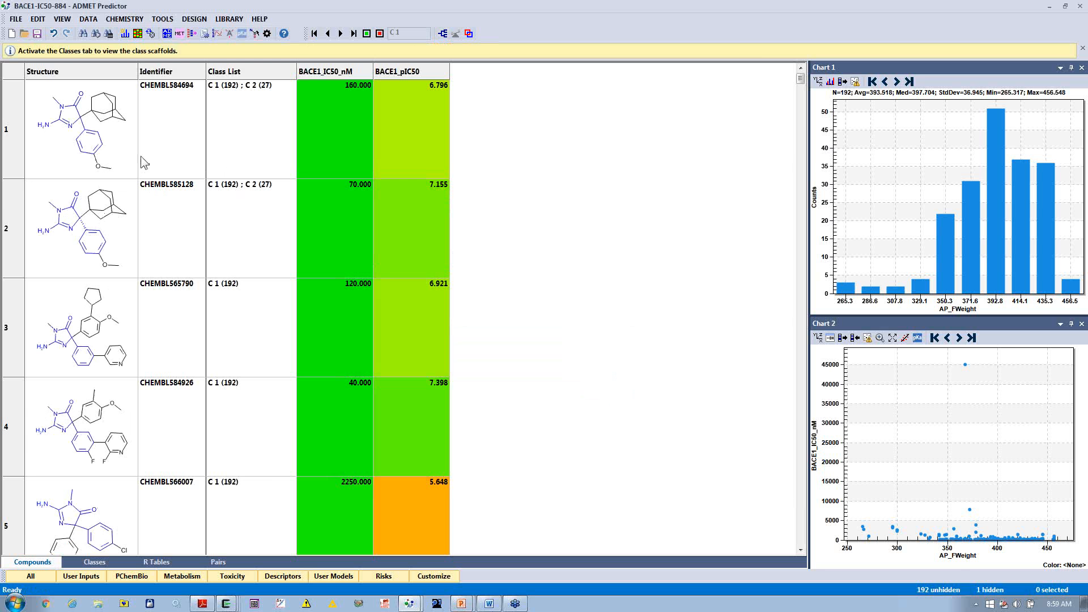
{"action": "left_click", "coordinate": [341, 34]}
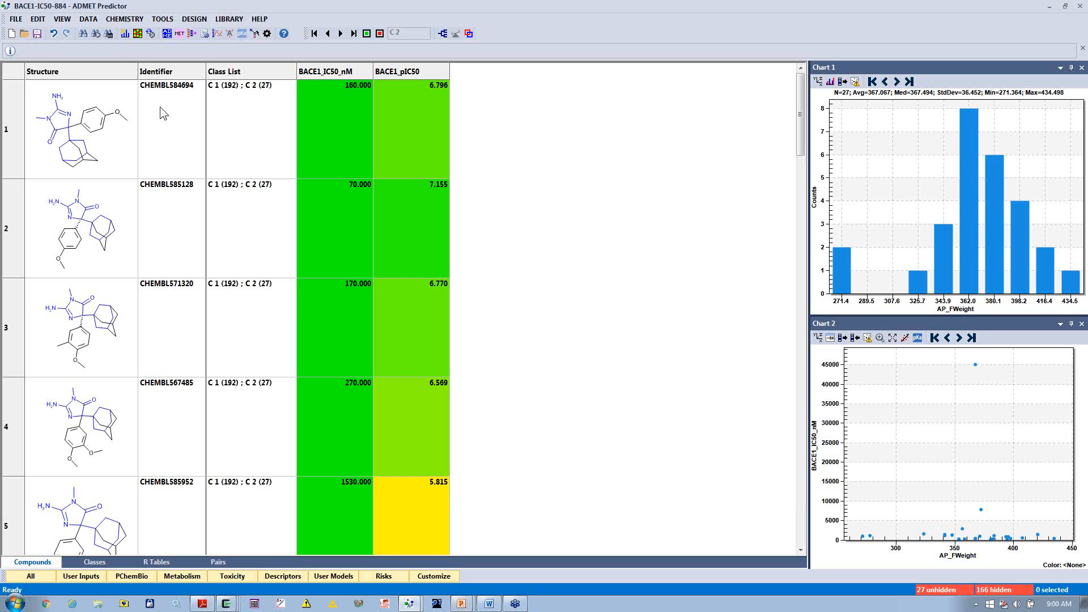
Step: Examine how a file is chosen for importing compound attributes, and cancel the import
{"action": "left_click", "coordinate": [23, 20]}
{"action": "mouse_move", "coordinate": [35, 86]}
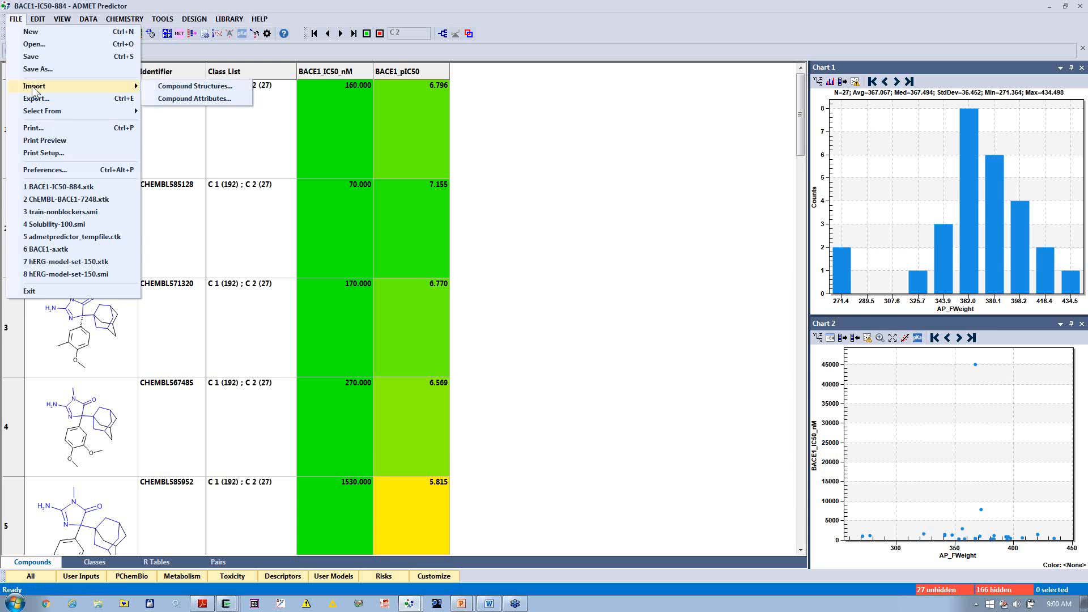
{"action": "left_click", "coordinate": [178, 99]}
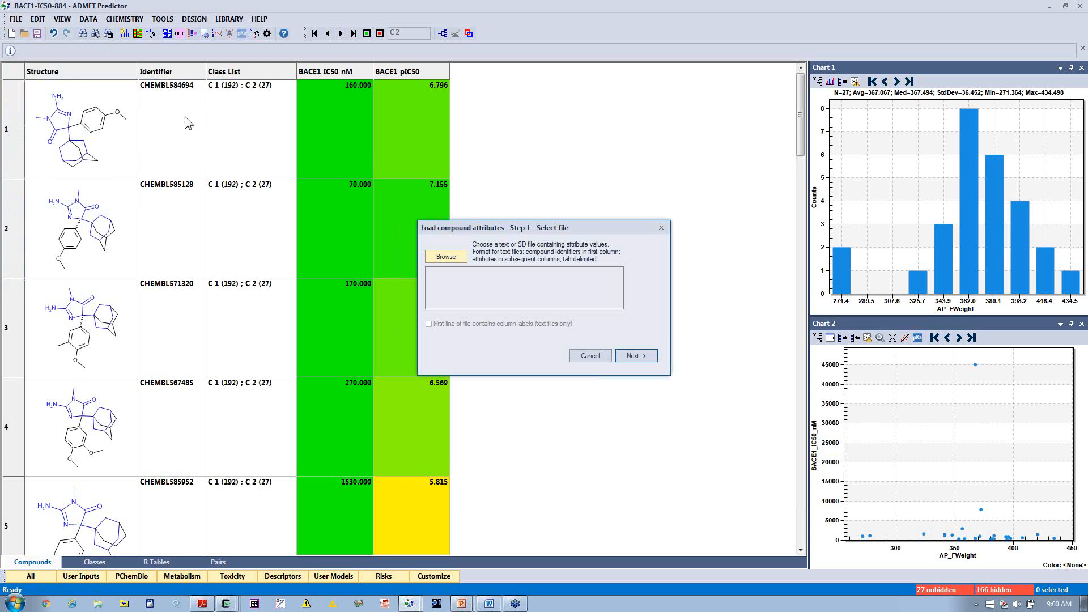
{"action": "left_click", "coordinate": [444, 258]}
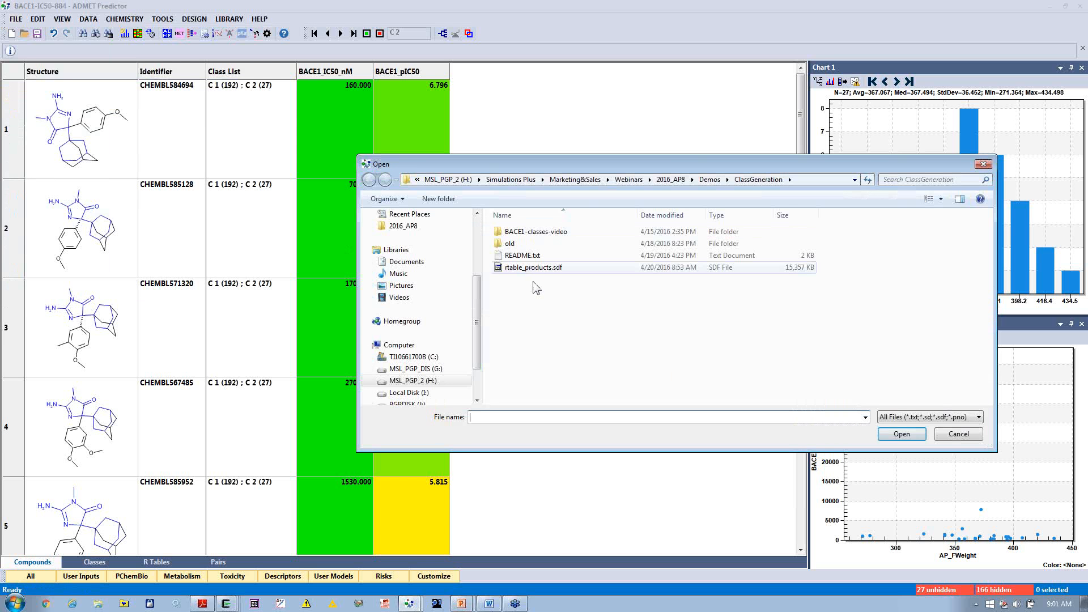
{"action": "left_click", "coordinate": [958, 434]}
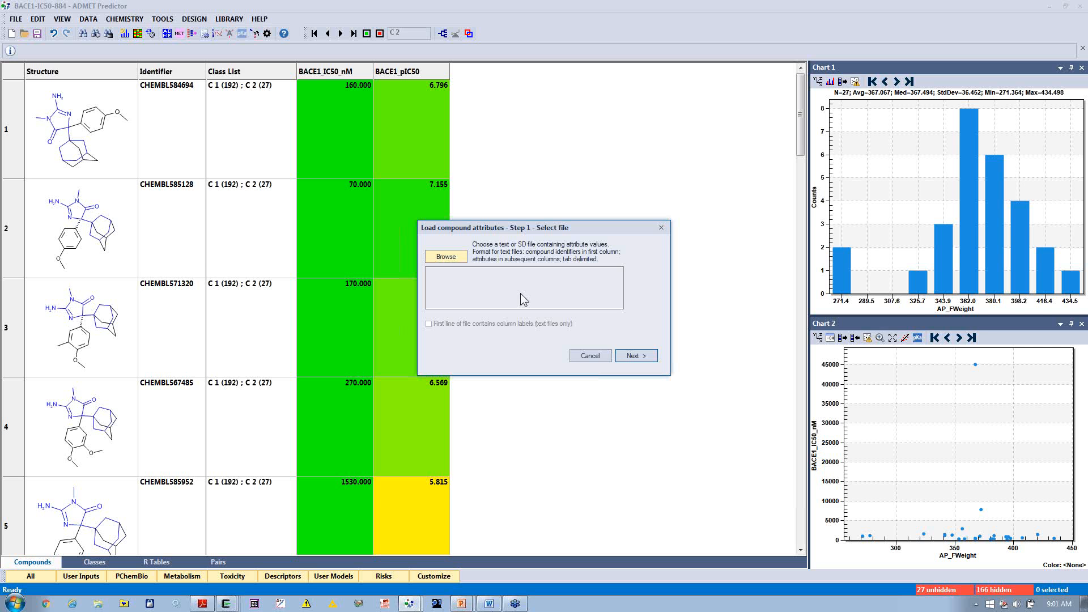
{"action": "left_click", "coordinate": [578, 357]}
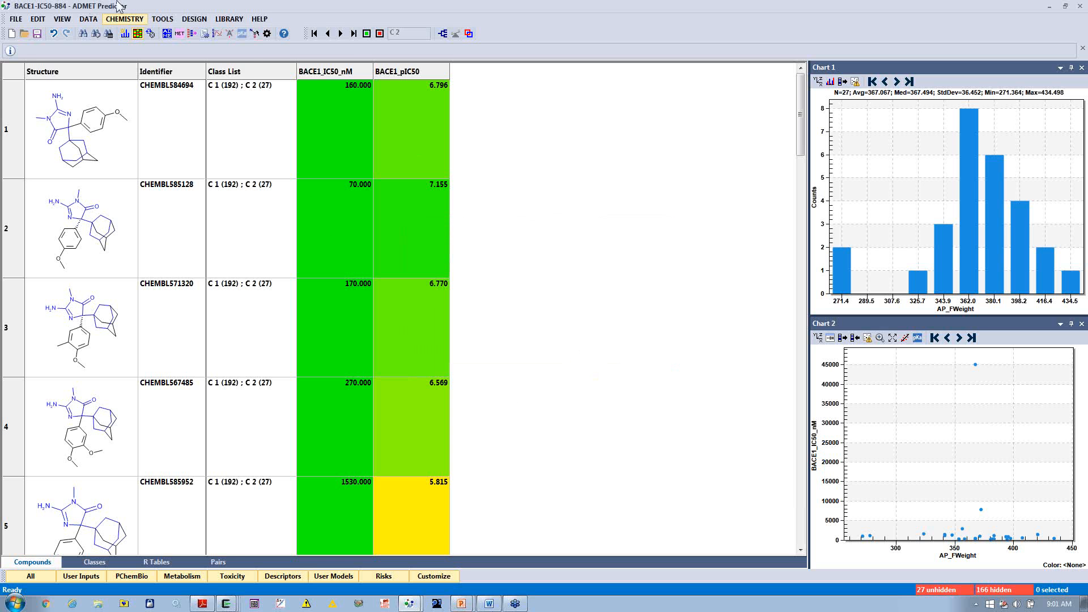
{"action": "left_click", "coordinate": [223, 19]}
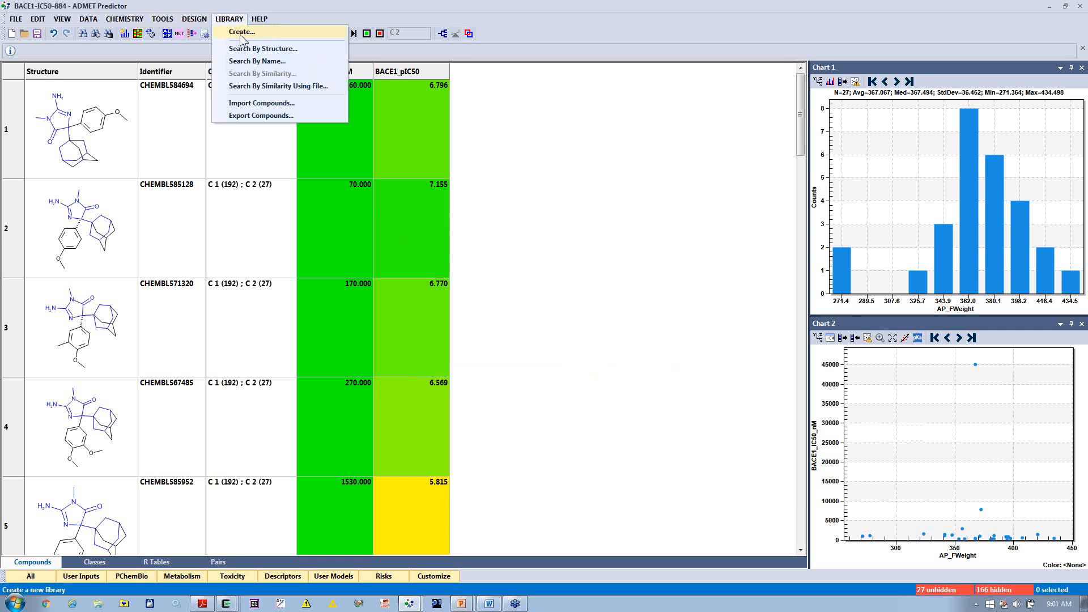
{"action": "left_click", "coordinate": [686, 335]}
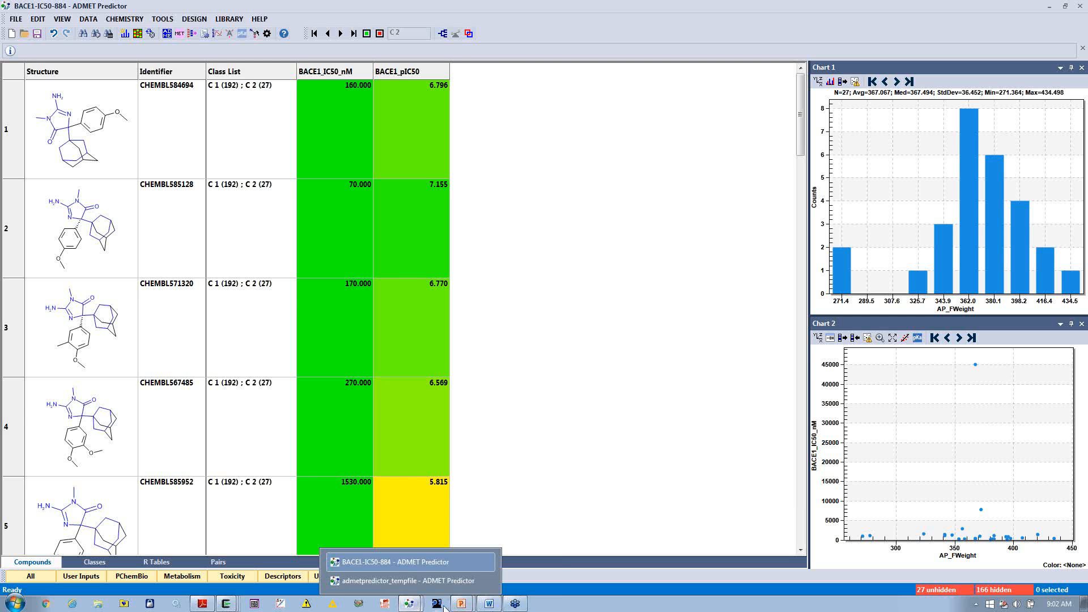
Step: Switch to the running PowerPoint slide show and go back to the Intuitive Model Building Workflow slide
{"action": "mouse_move", "coordinate": [461, 605]}
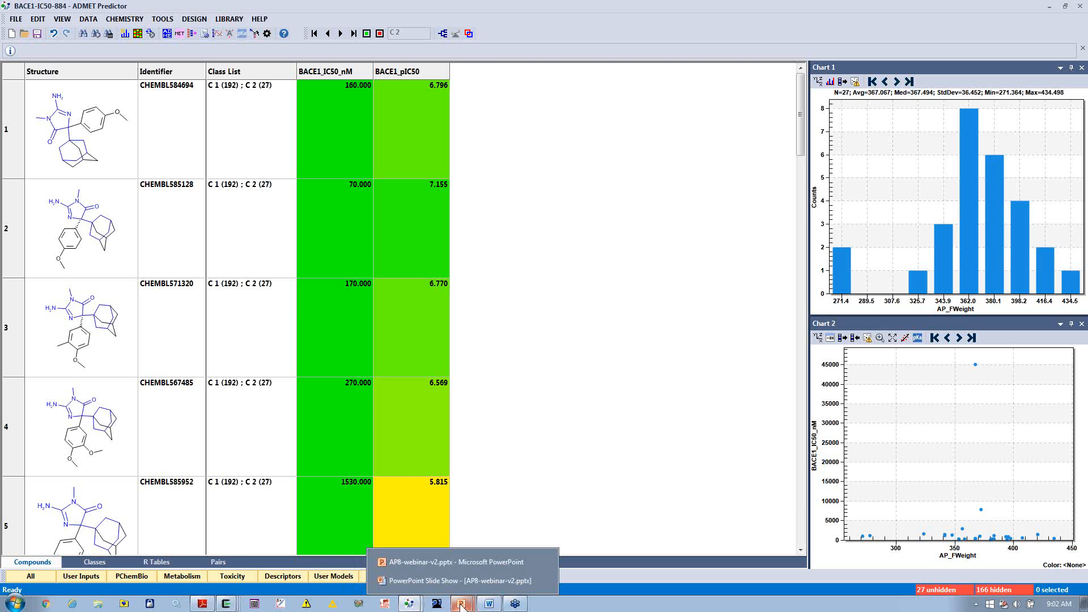
{"action": "left_click", "coordinate": [442, 581]}
{"action": "key", "text": "Left"}
{"action": "key", "text": "Left"}
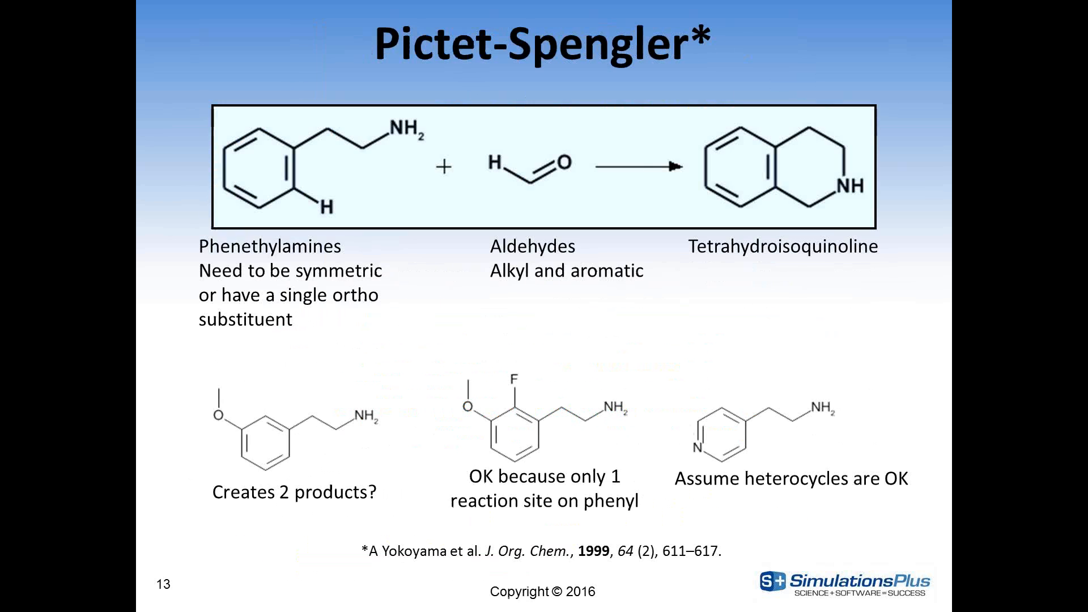
{"action": "key", "text": "Left"}
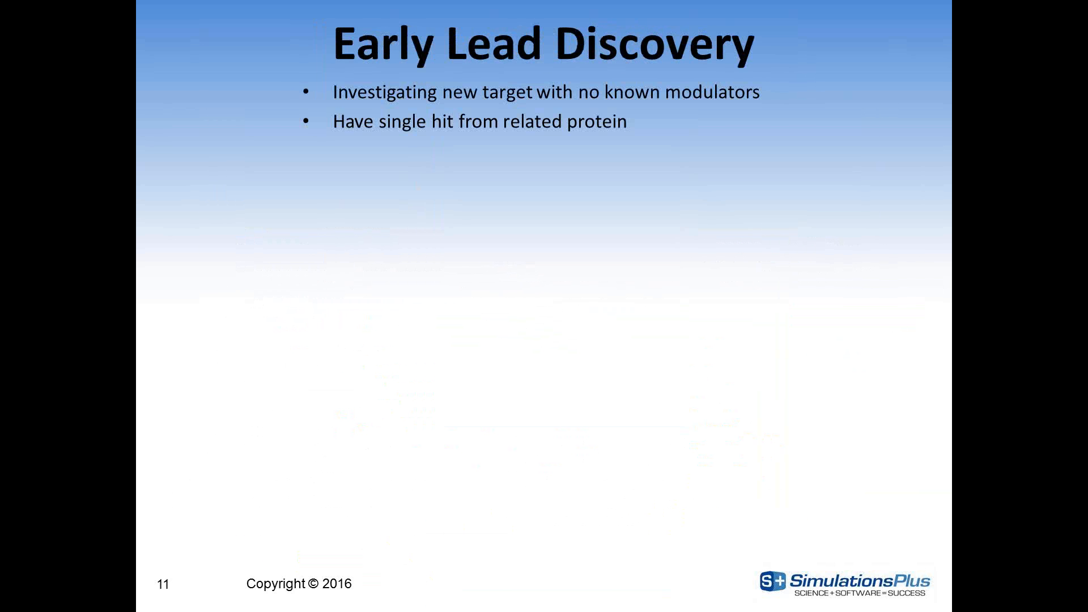
{"action": "key", "text": "Left"}
{"action": "key", "text": "Left"}
{"action": "key", "text": "Left"}
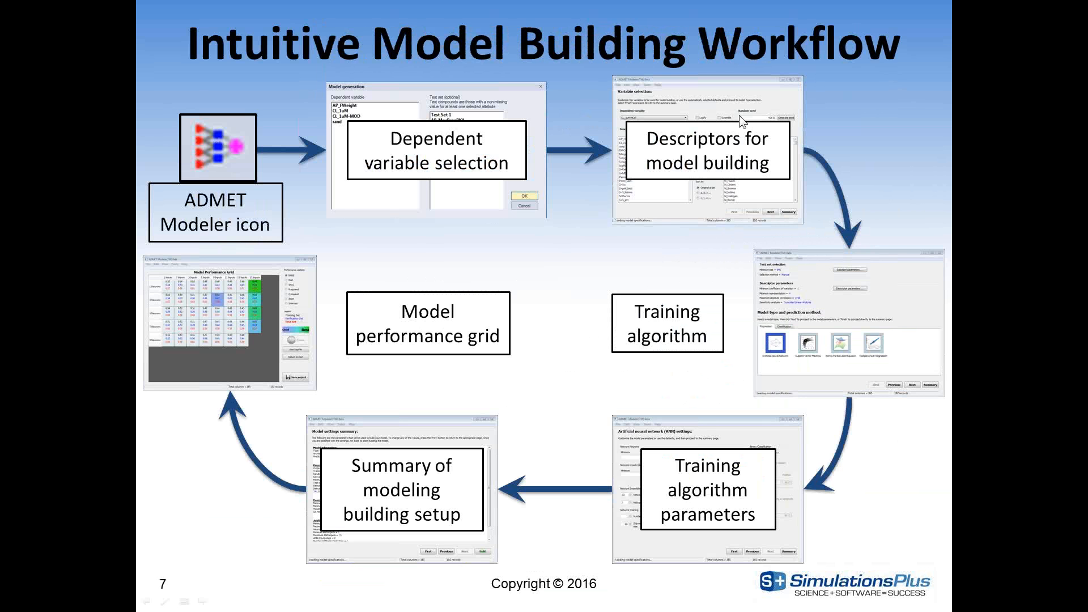
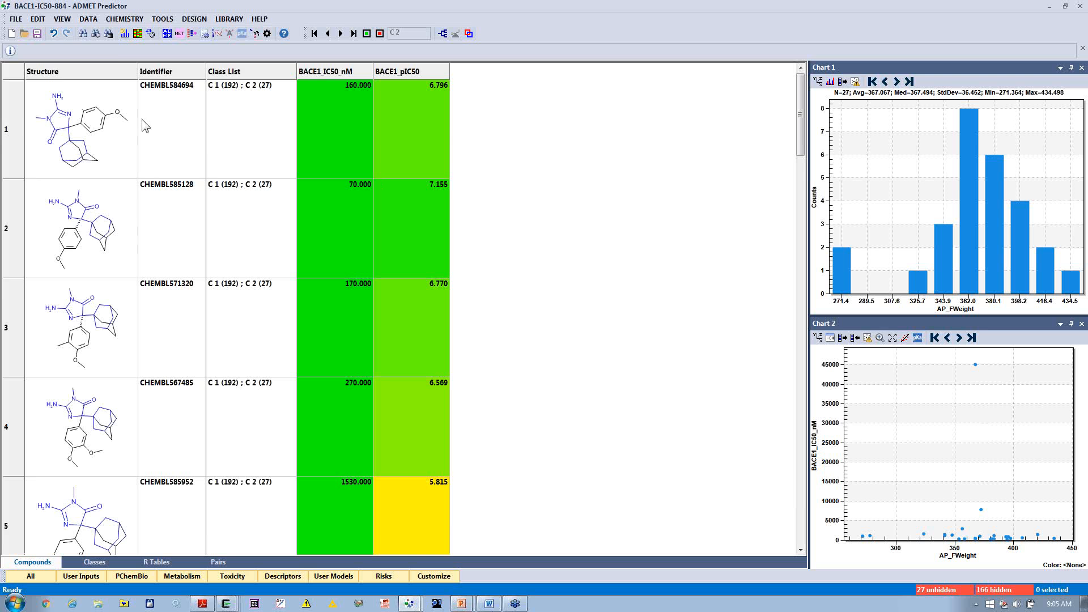
Step: Open the Solubility-100.smi structure file with SMILES as the SMILES field and Identifier as the compound identifier field
{"action": "left_click", "coordinate": [16, 19]}
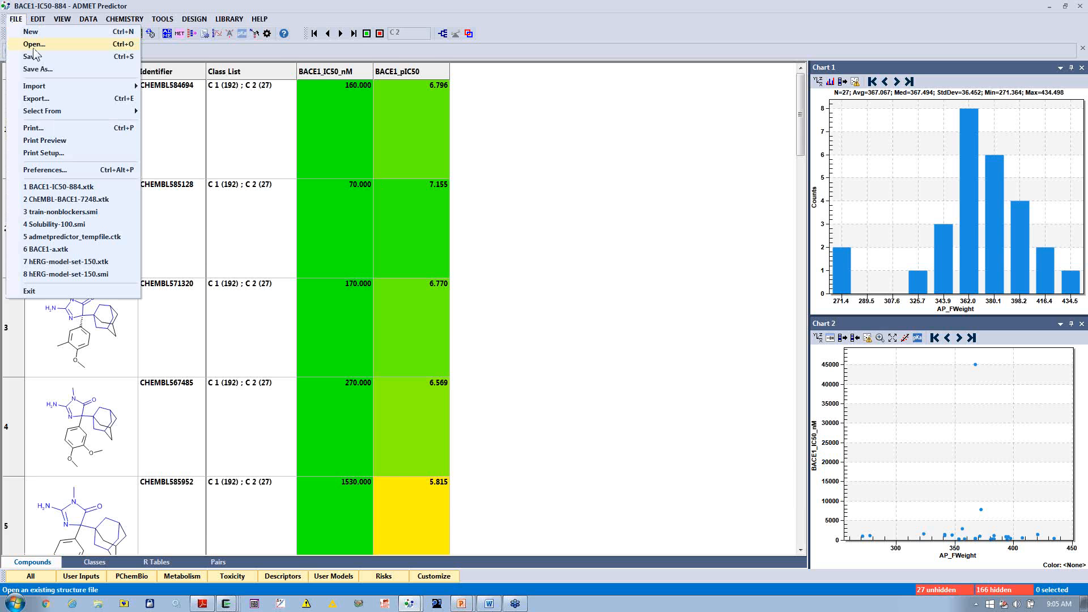
{"action": "left_click", "coordinate": [51, 211]}
{"action": "left_click", "coordinate": [543, 319]}
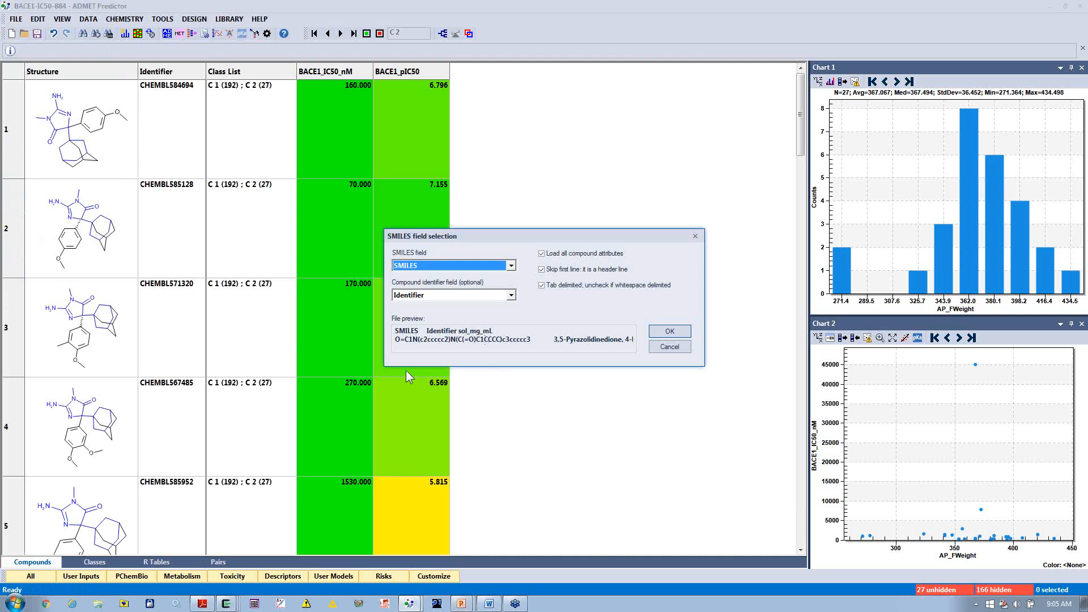
{"action": "left_click", "coordinate": [676, 337]}
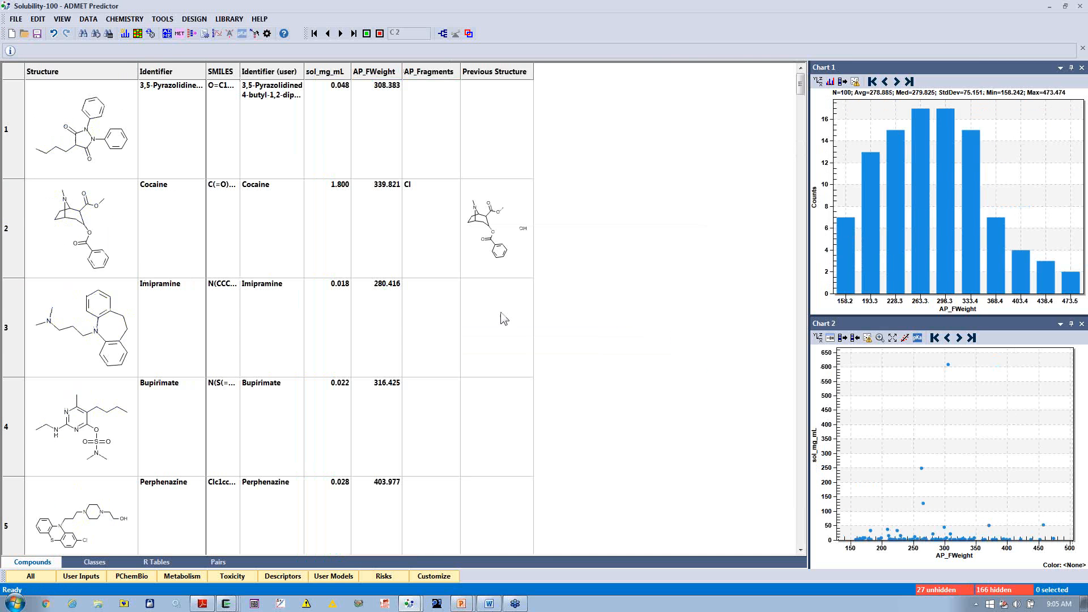
Step: Calculate the ADMET properties for the solubility compounds and display their PChemBio attributes
{"action": "left_click", "coordinate": [168, 34]}
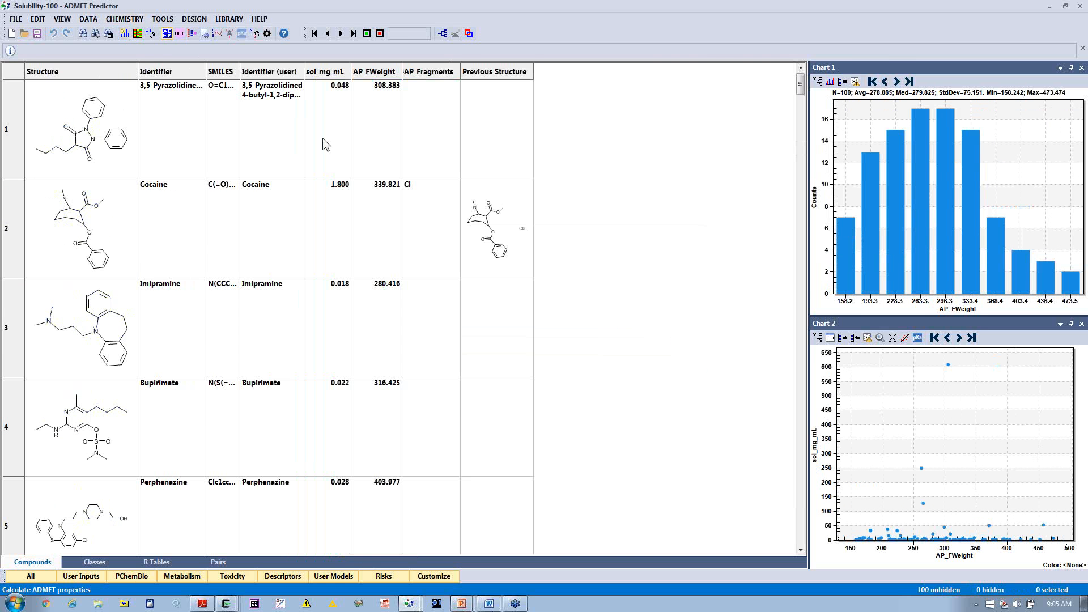
{"action": "left_click", "coordinate": [494, 409]}
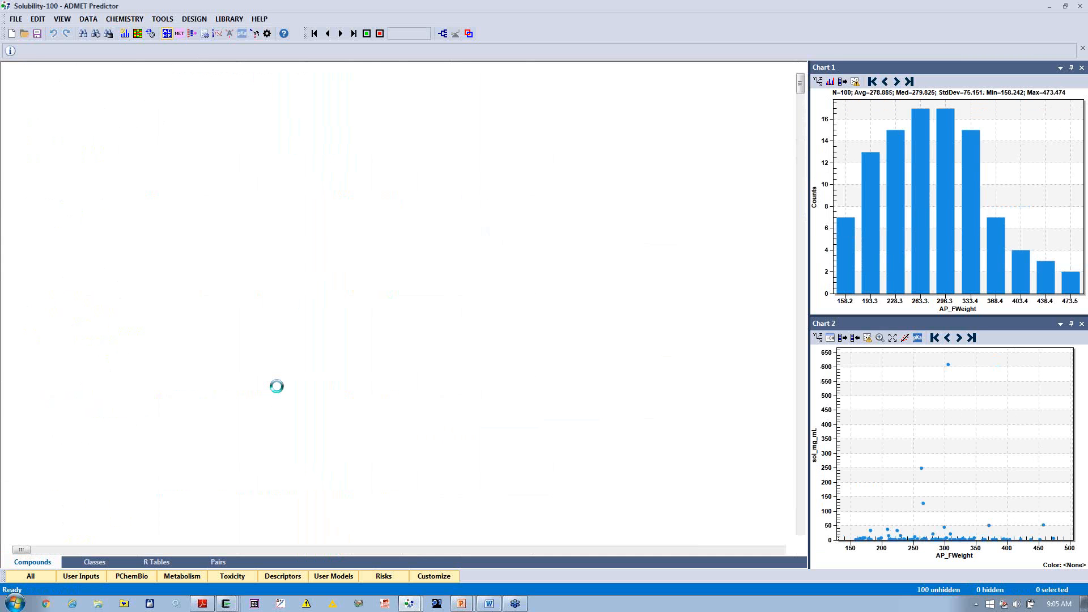
{"action": "left_click", "coordinate": [156, 575]}
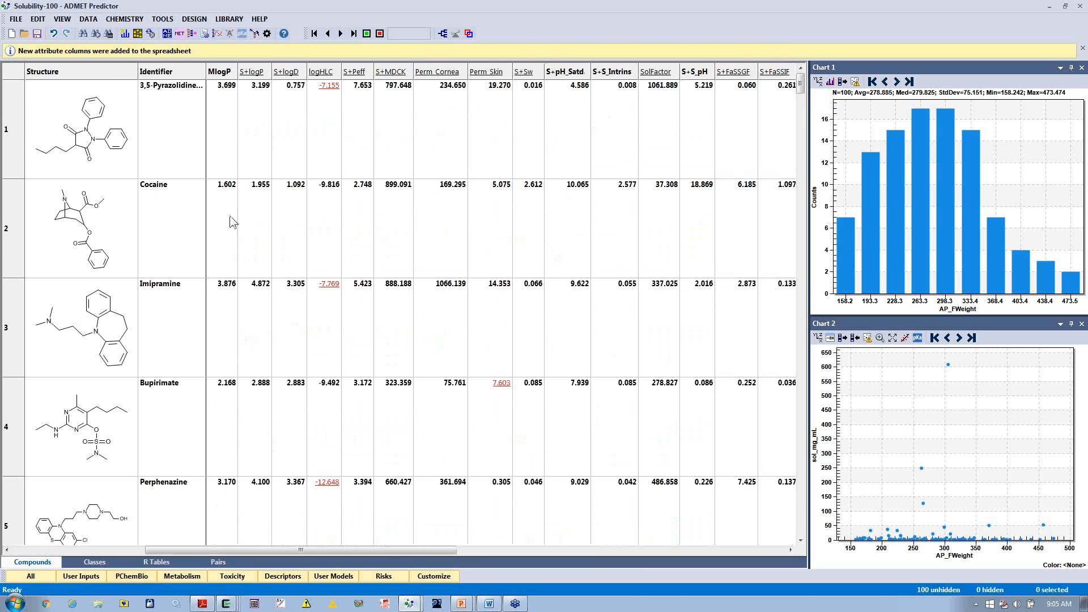
Step: Select the 1,2,3-propanetriol-type compound in row 9 of the compound spreadsheet
{"action": "left_click", "coordinate": [29, 554]}
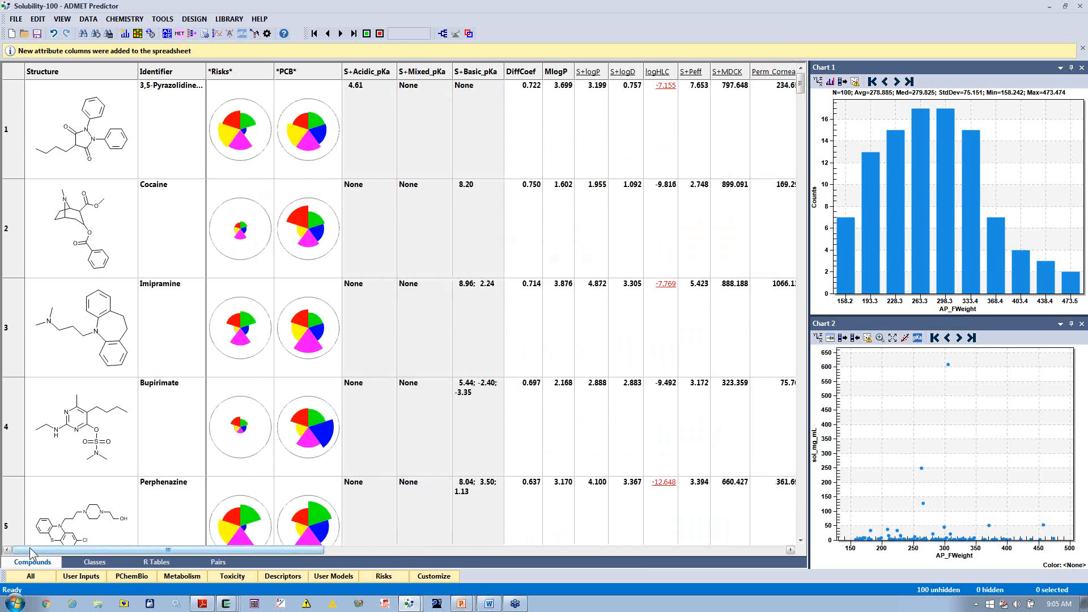
{"action": "scroll", "coordinate": [259, 281], "scroll_direction": "down", "scroll_amount": 6}
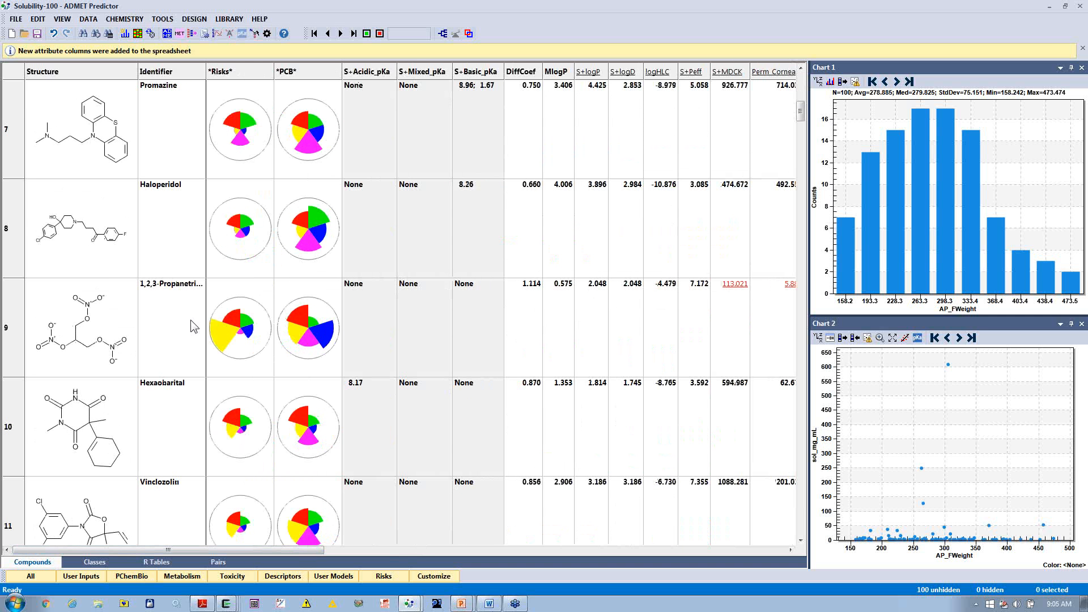
{"action": "left_click", "coordinate": [115, 328]}
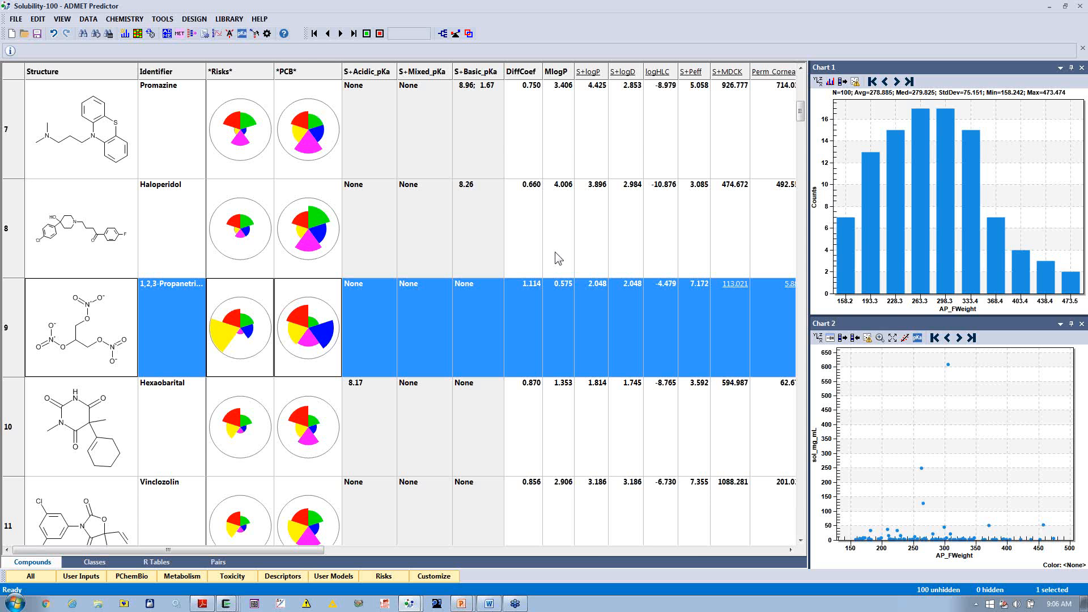
Step: Check the license status of the program's features, highlight the AP_MODELER entry, and close the license overview
{"action": "left_click", "coordinate": [256, 20]}
{"action": "left_click", "coordinate": [291, 61]}
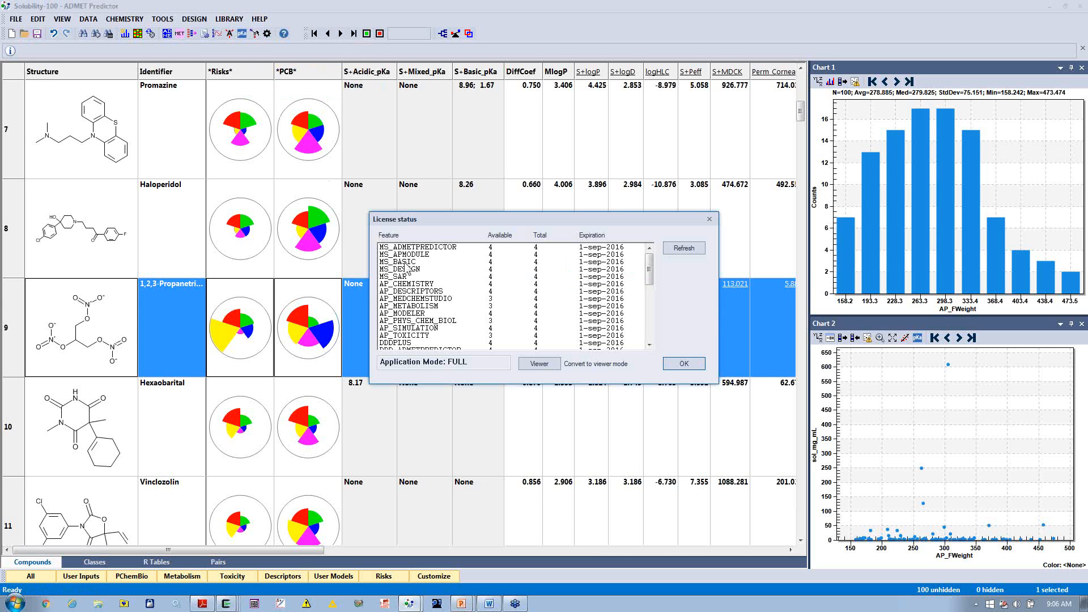
{"action": "left_click", "coordinate": [403, 315]}
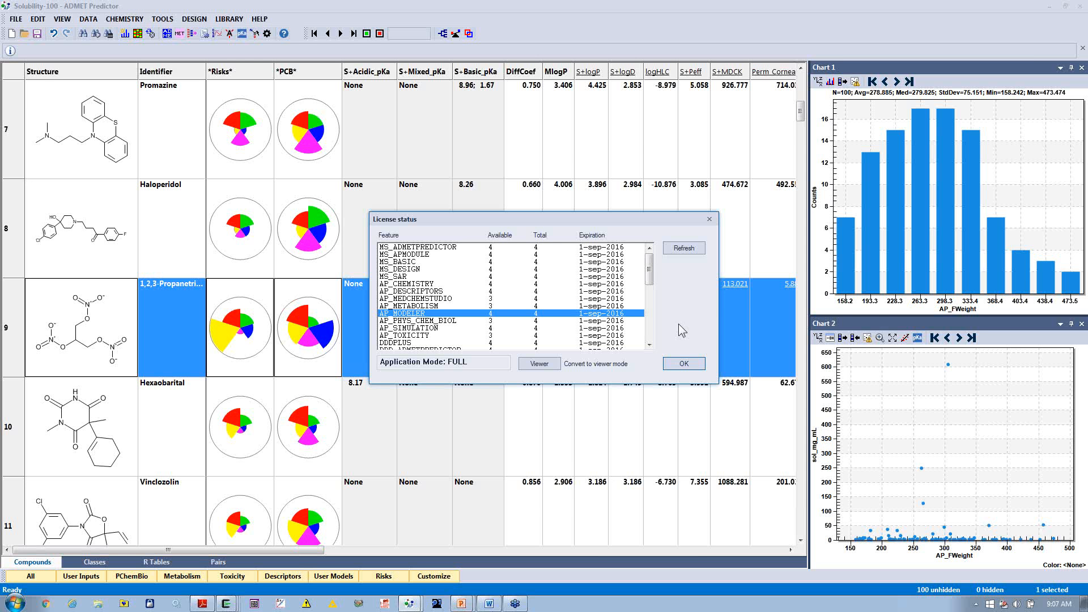
{"action": "left_click", "coordinate": [684, 364]}
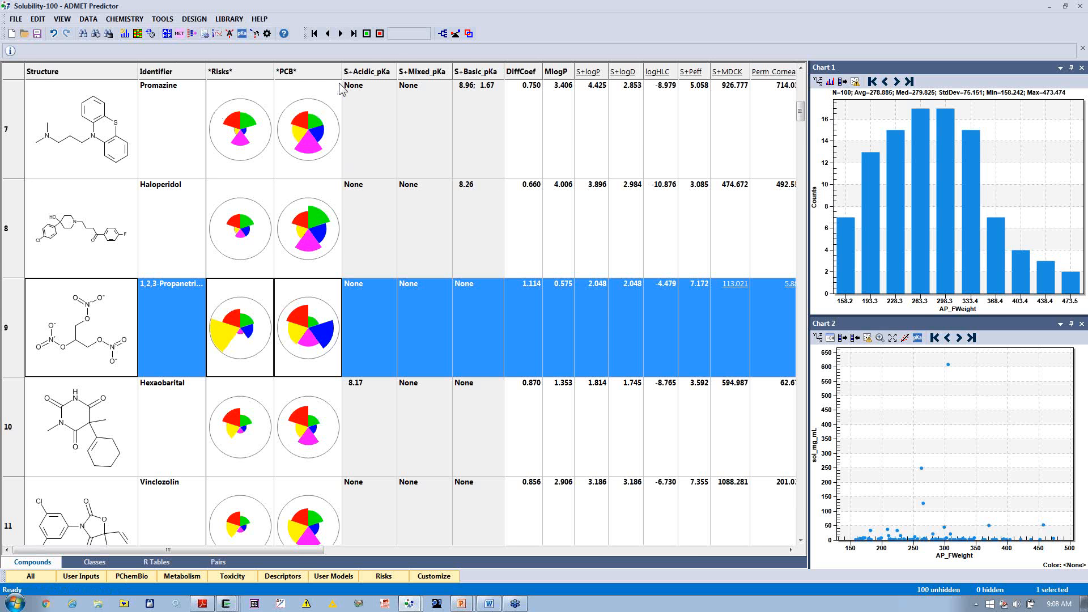
Step: Examine the ring systems method options and the general homogeneity and redundancy options for class generation, and cancel without generating classes
{"action": "left_click", "coordinate": [443, 34]}
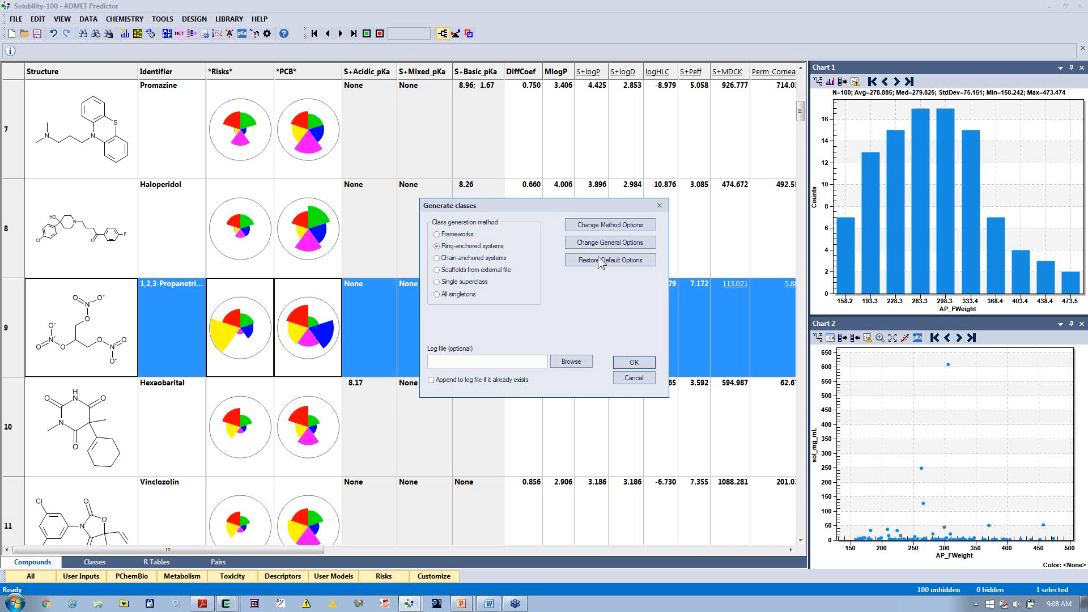
{"action": "left_click", "coordinate": [616, 227]}
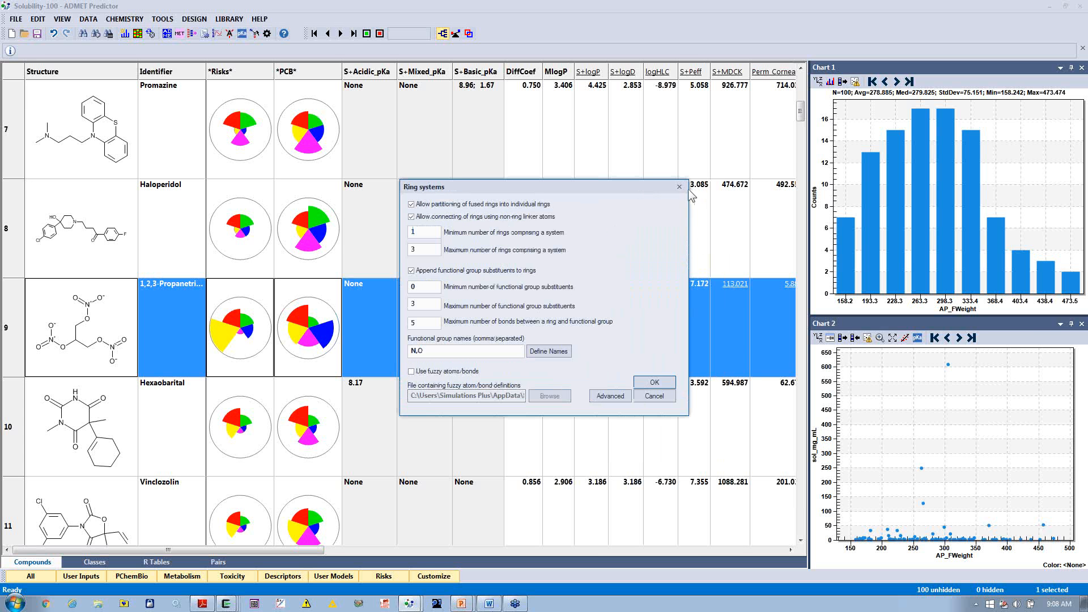
{"action": "left_click", "coordinate": [679, 187]}
{"action": "left_click", "coordinate": [616, 242]}
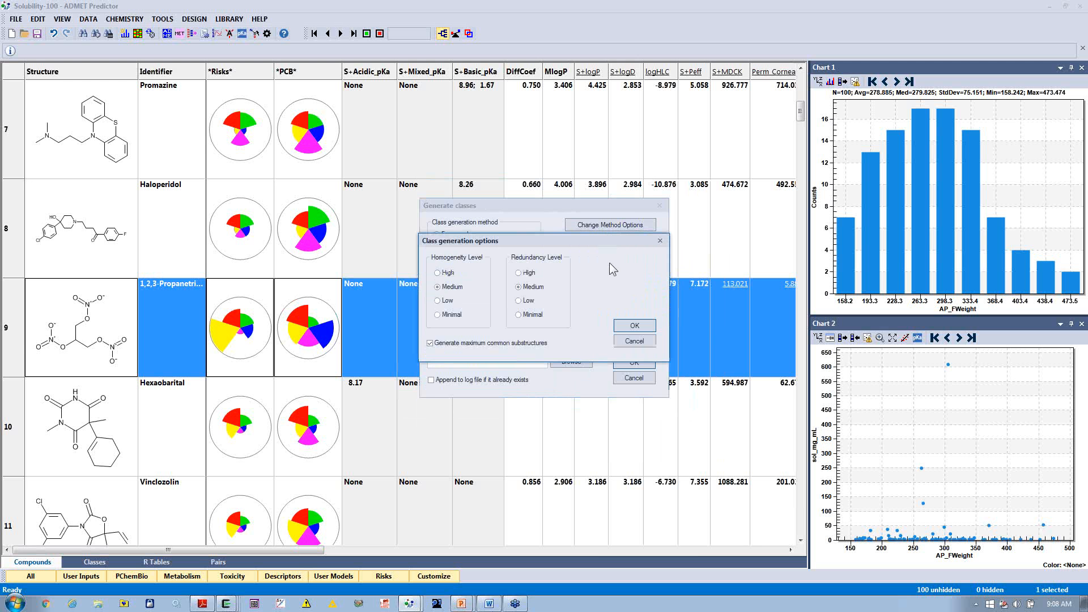
{"action": "left_click", "coordinate": [635, 342]}
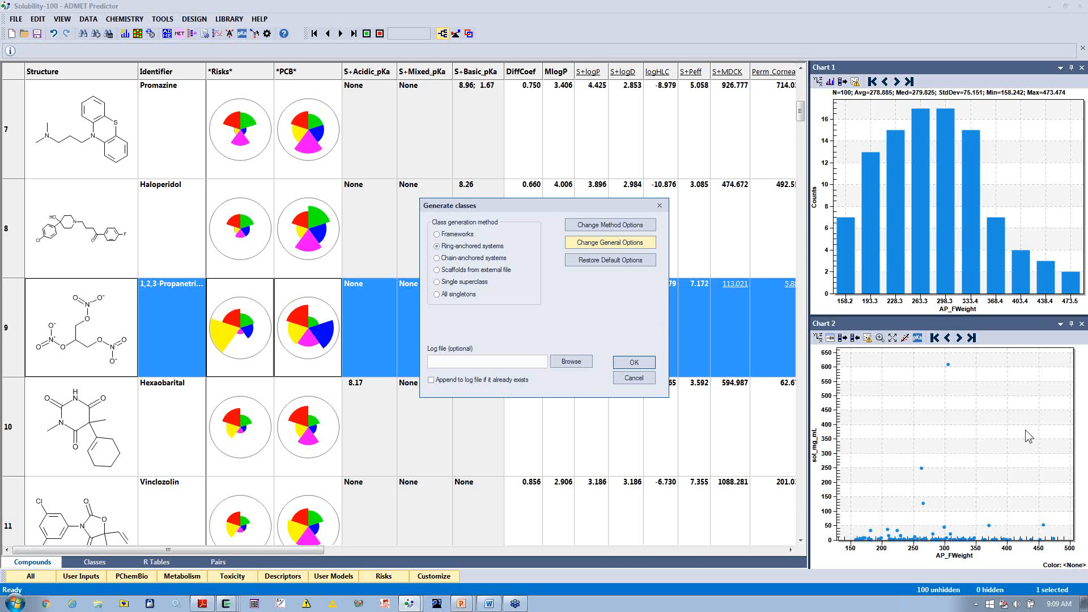
{"action": "left_click", "coordinate": [610, 242]}
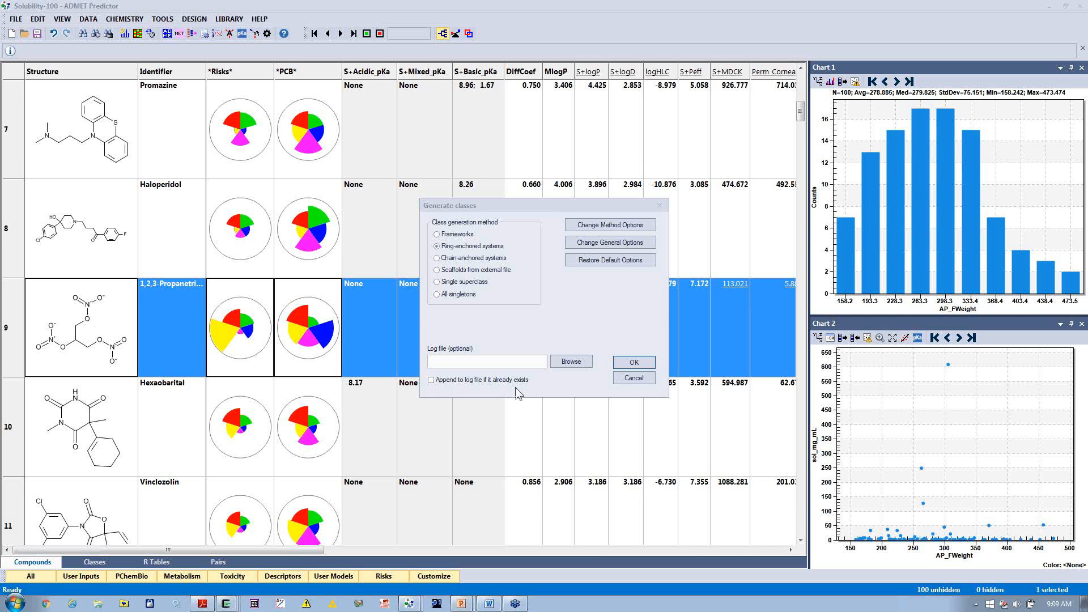
{"action": "left_click", "coordinate": [634, 378]}
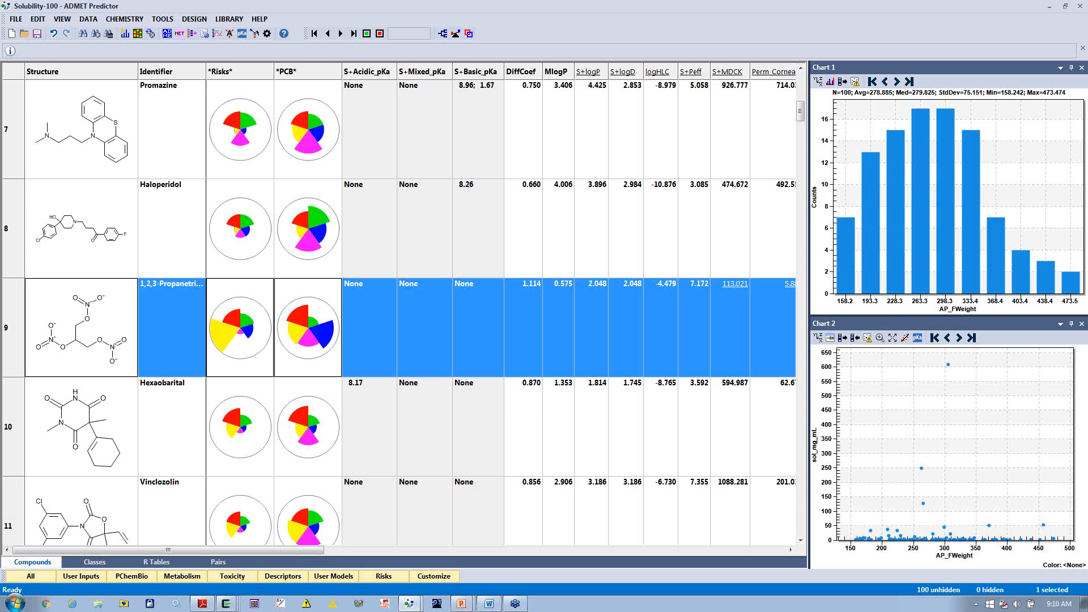
Step: Switch from the compound spreadsheet to the open PowerPoint webinar presentation
{"action": "key", "text": "alt+Tab"}
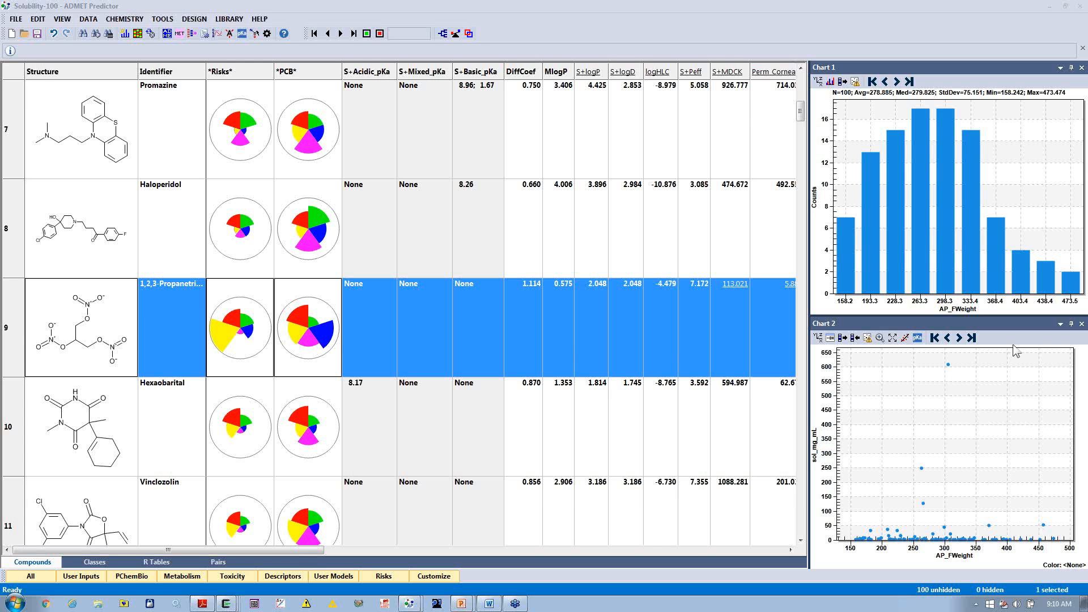
{"action": "left_click", "coordinate": [486, 4]}
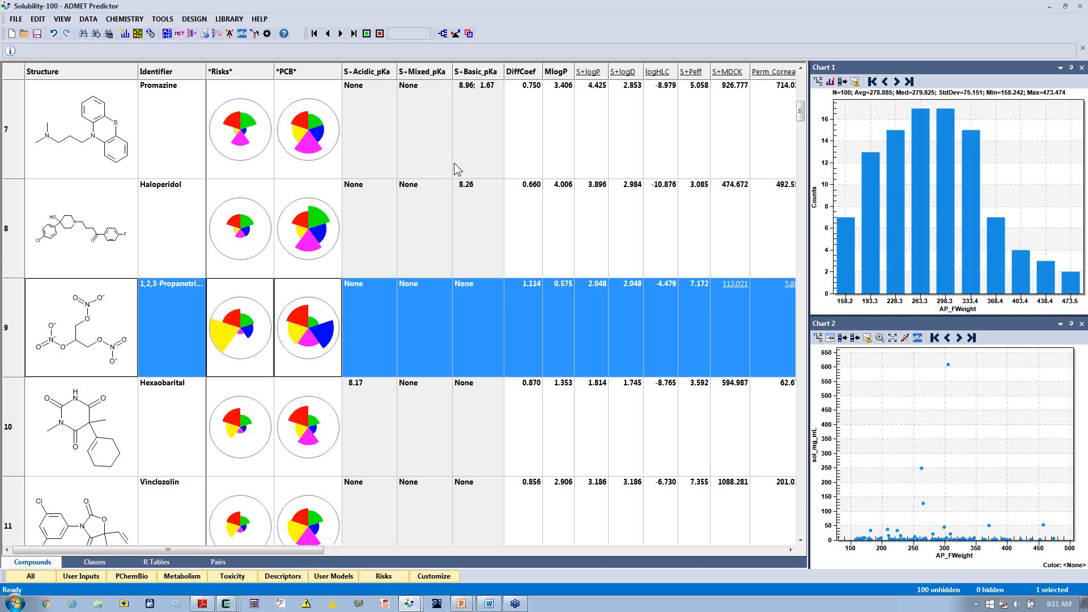
{"action": "mouse_move", "coordinate": [462, 605]}
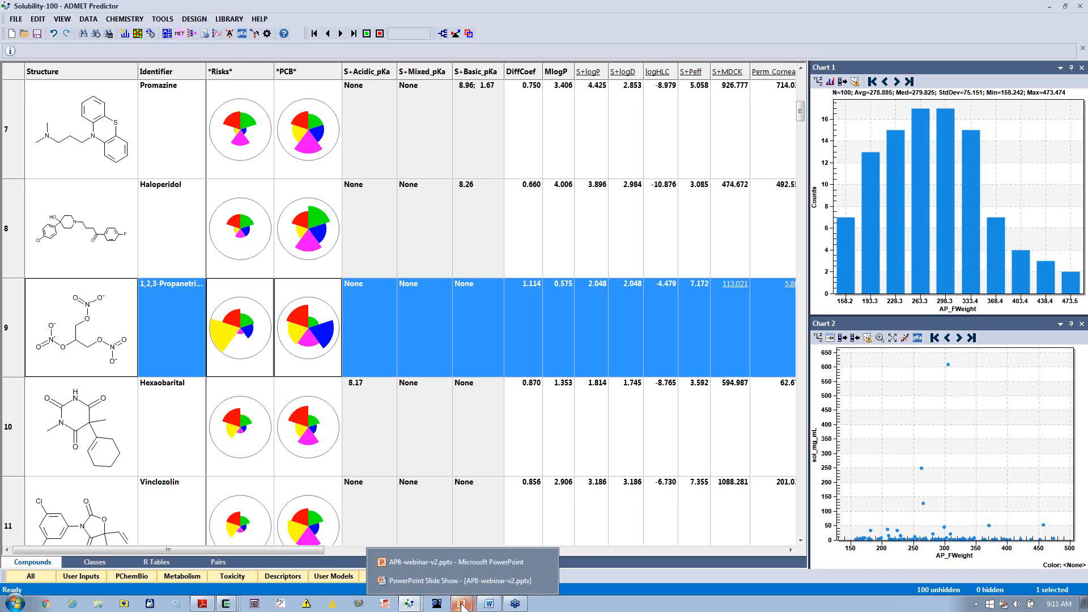